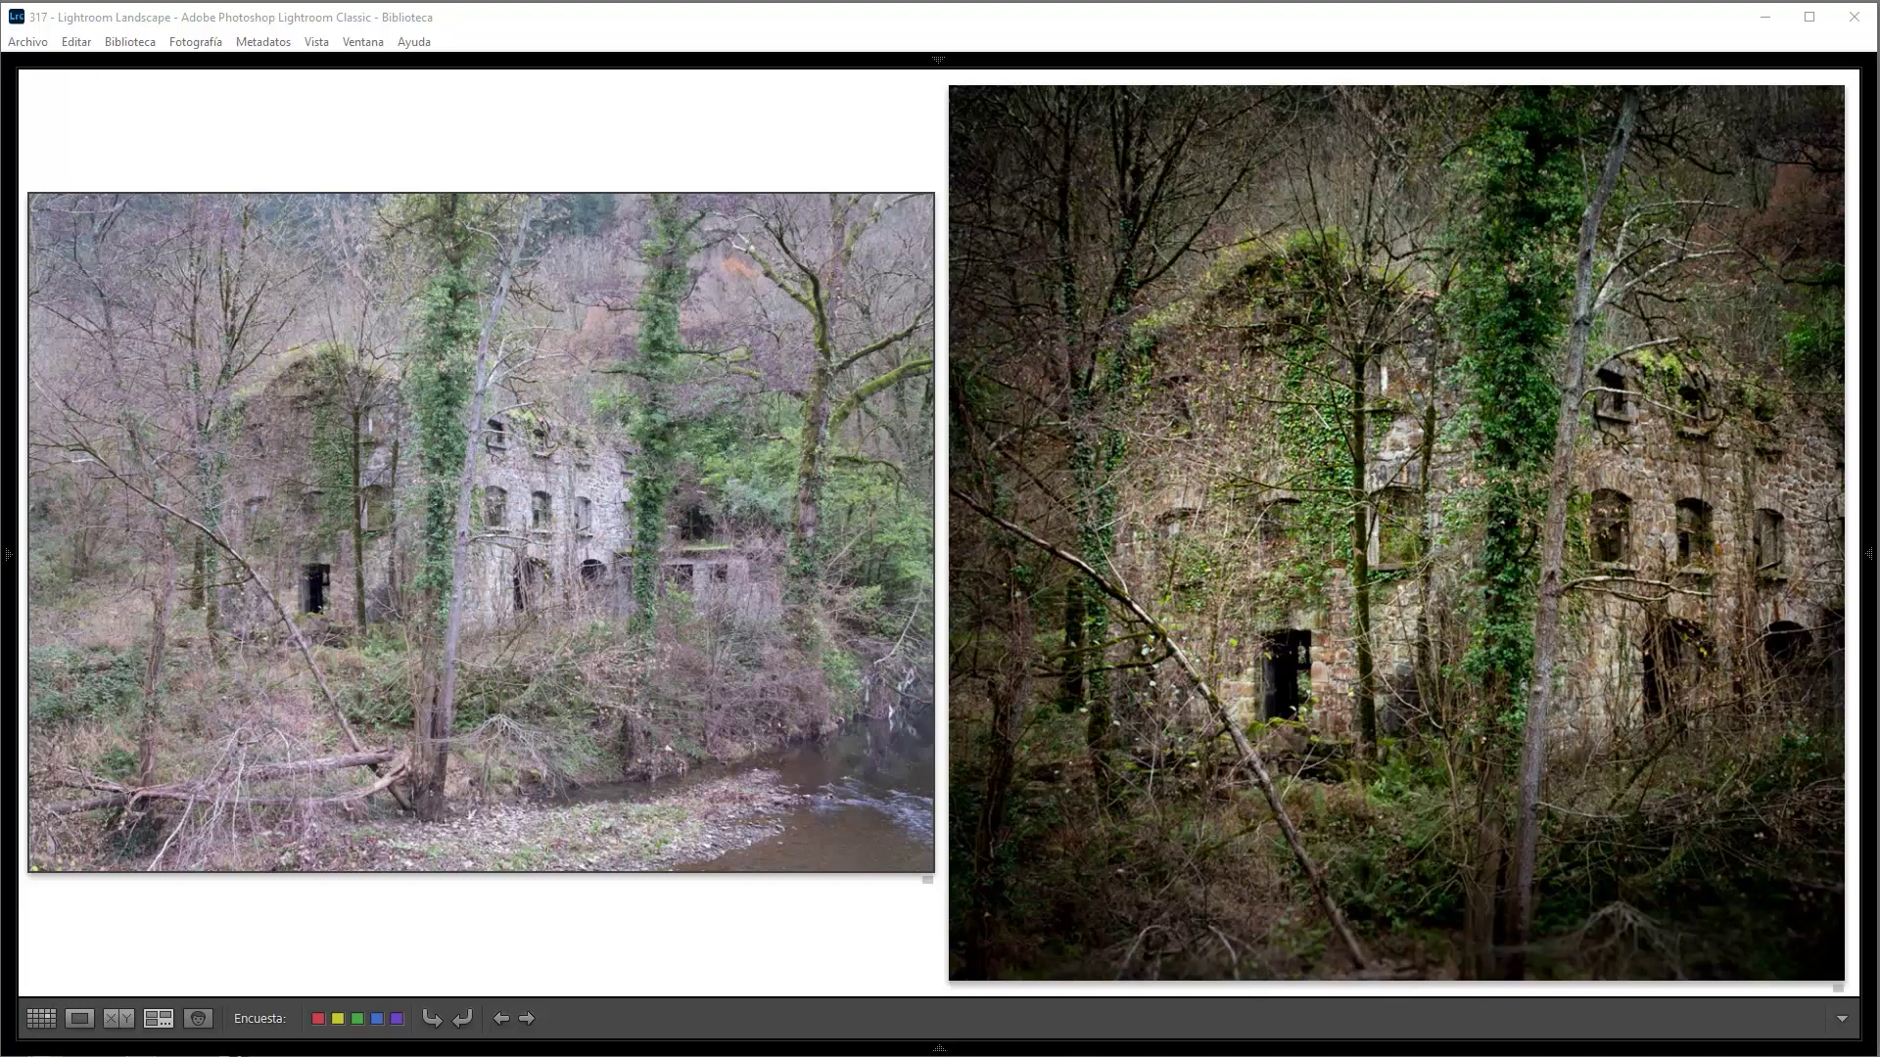
Switch from the Library Compare view to the Develop module for IMG_1796
{"action": "key", "text": "d"}
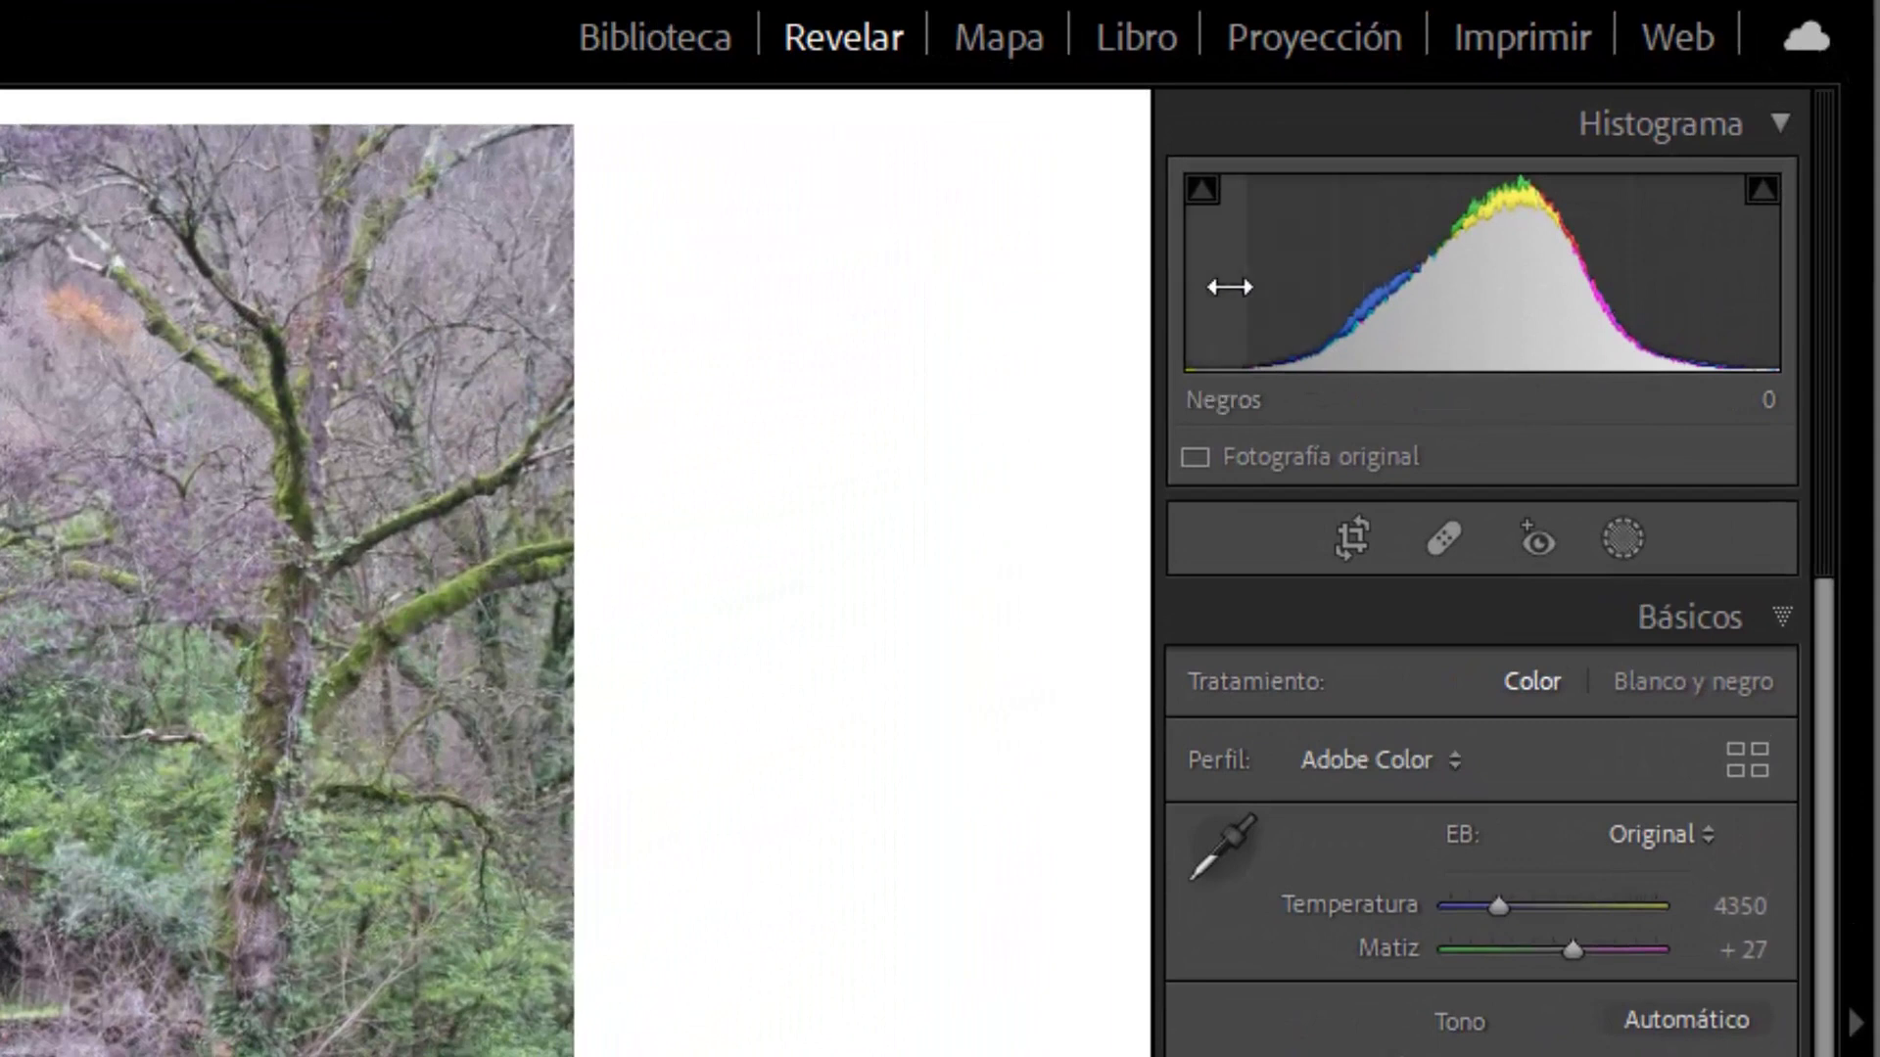
In Basic, set Negros to -100, Iluminaciones to +93 and Sombras to -31
{"action": "left_click_drag", "start_coordinate": [1230, 287], "coordinate": [1204, 287]}
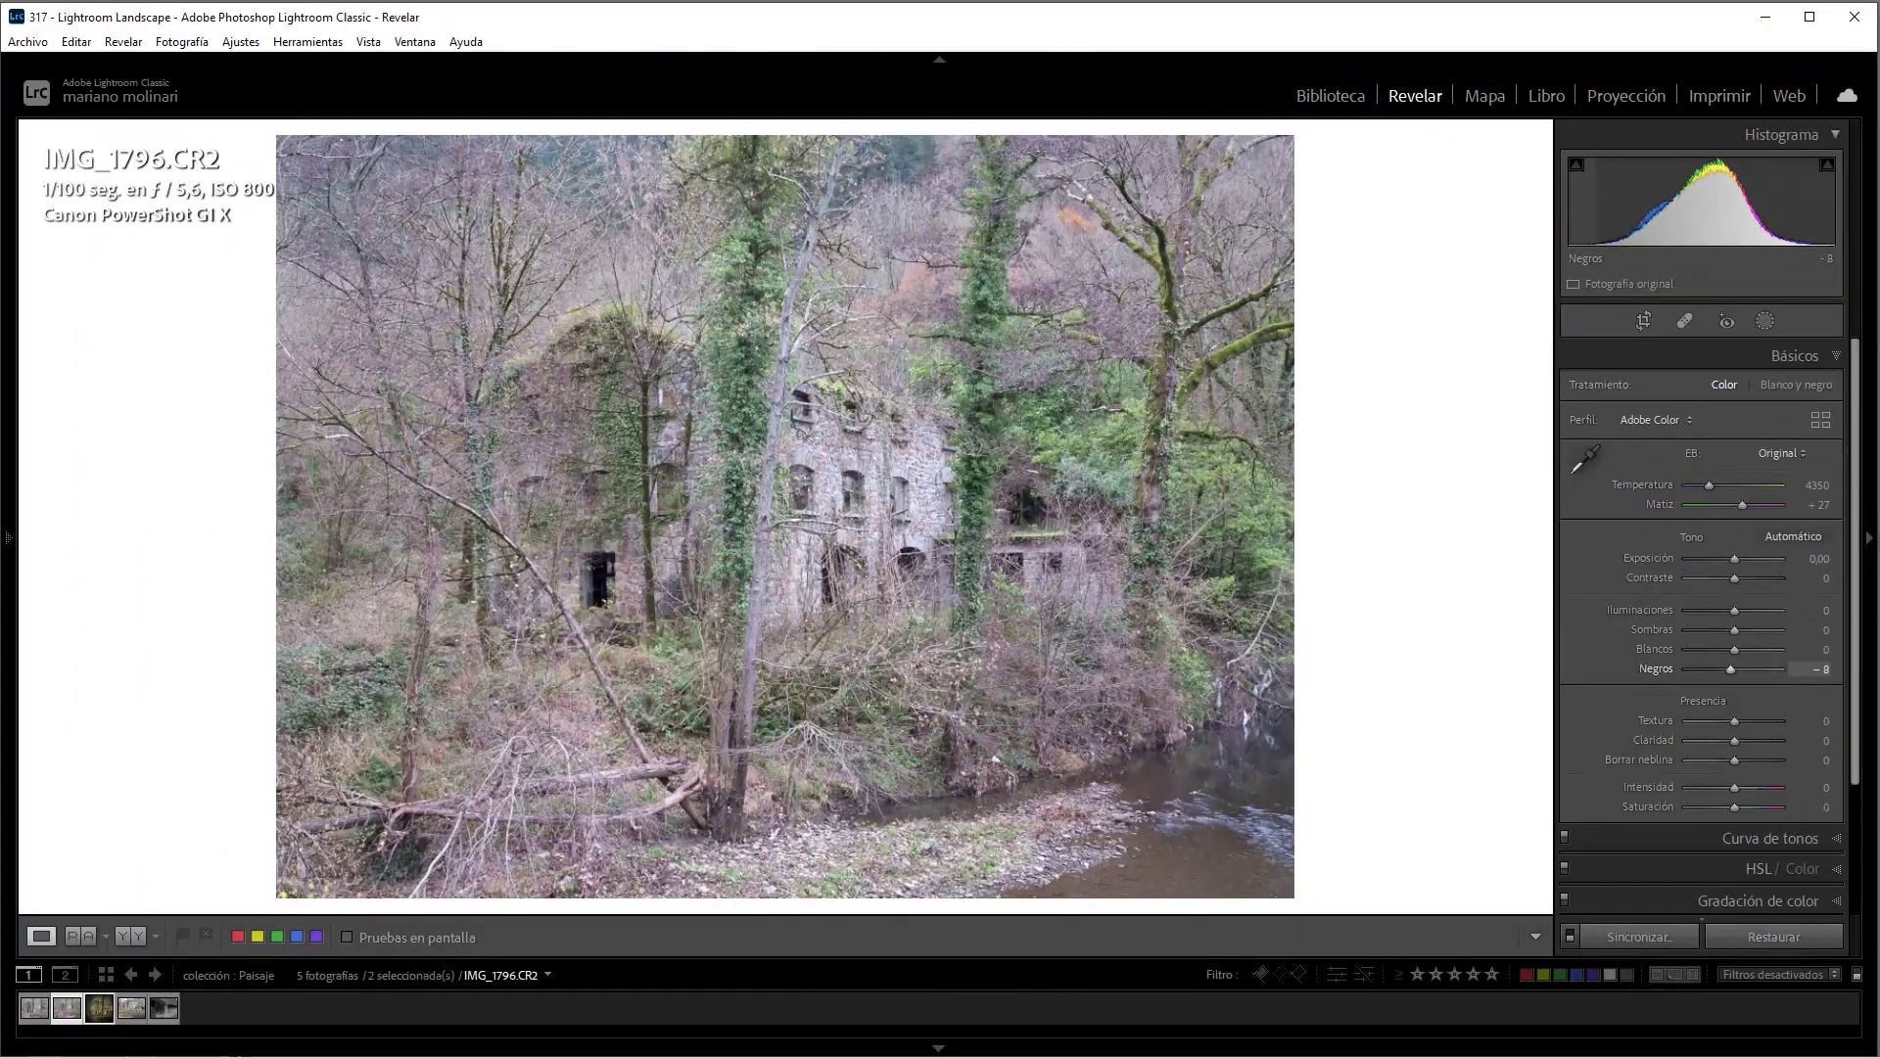
{"action": "left_click_drag", "start_coordinate": [1615, 206], "coordinate": [1573, 206]}
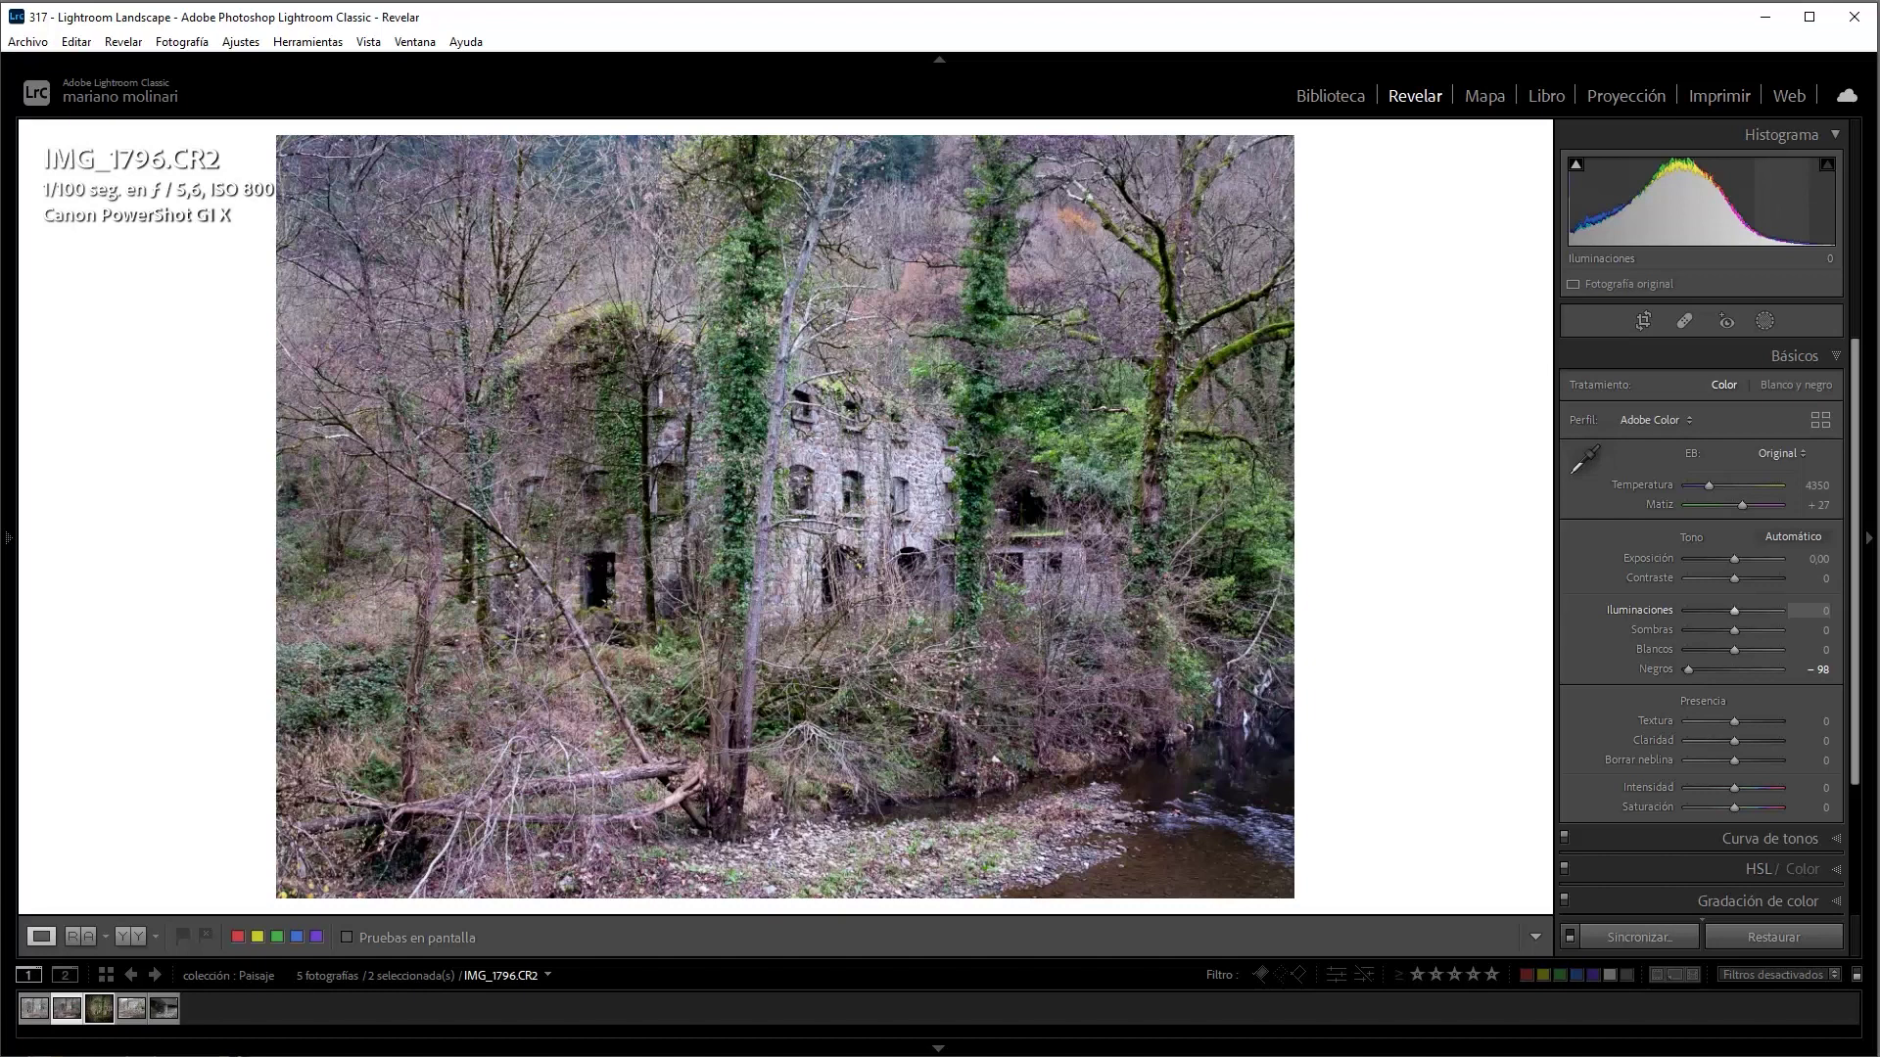
{"action": "left_click_drag", "start_coordinate": [1743, 201], "coordinate": [1811, 201]}
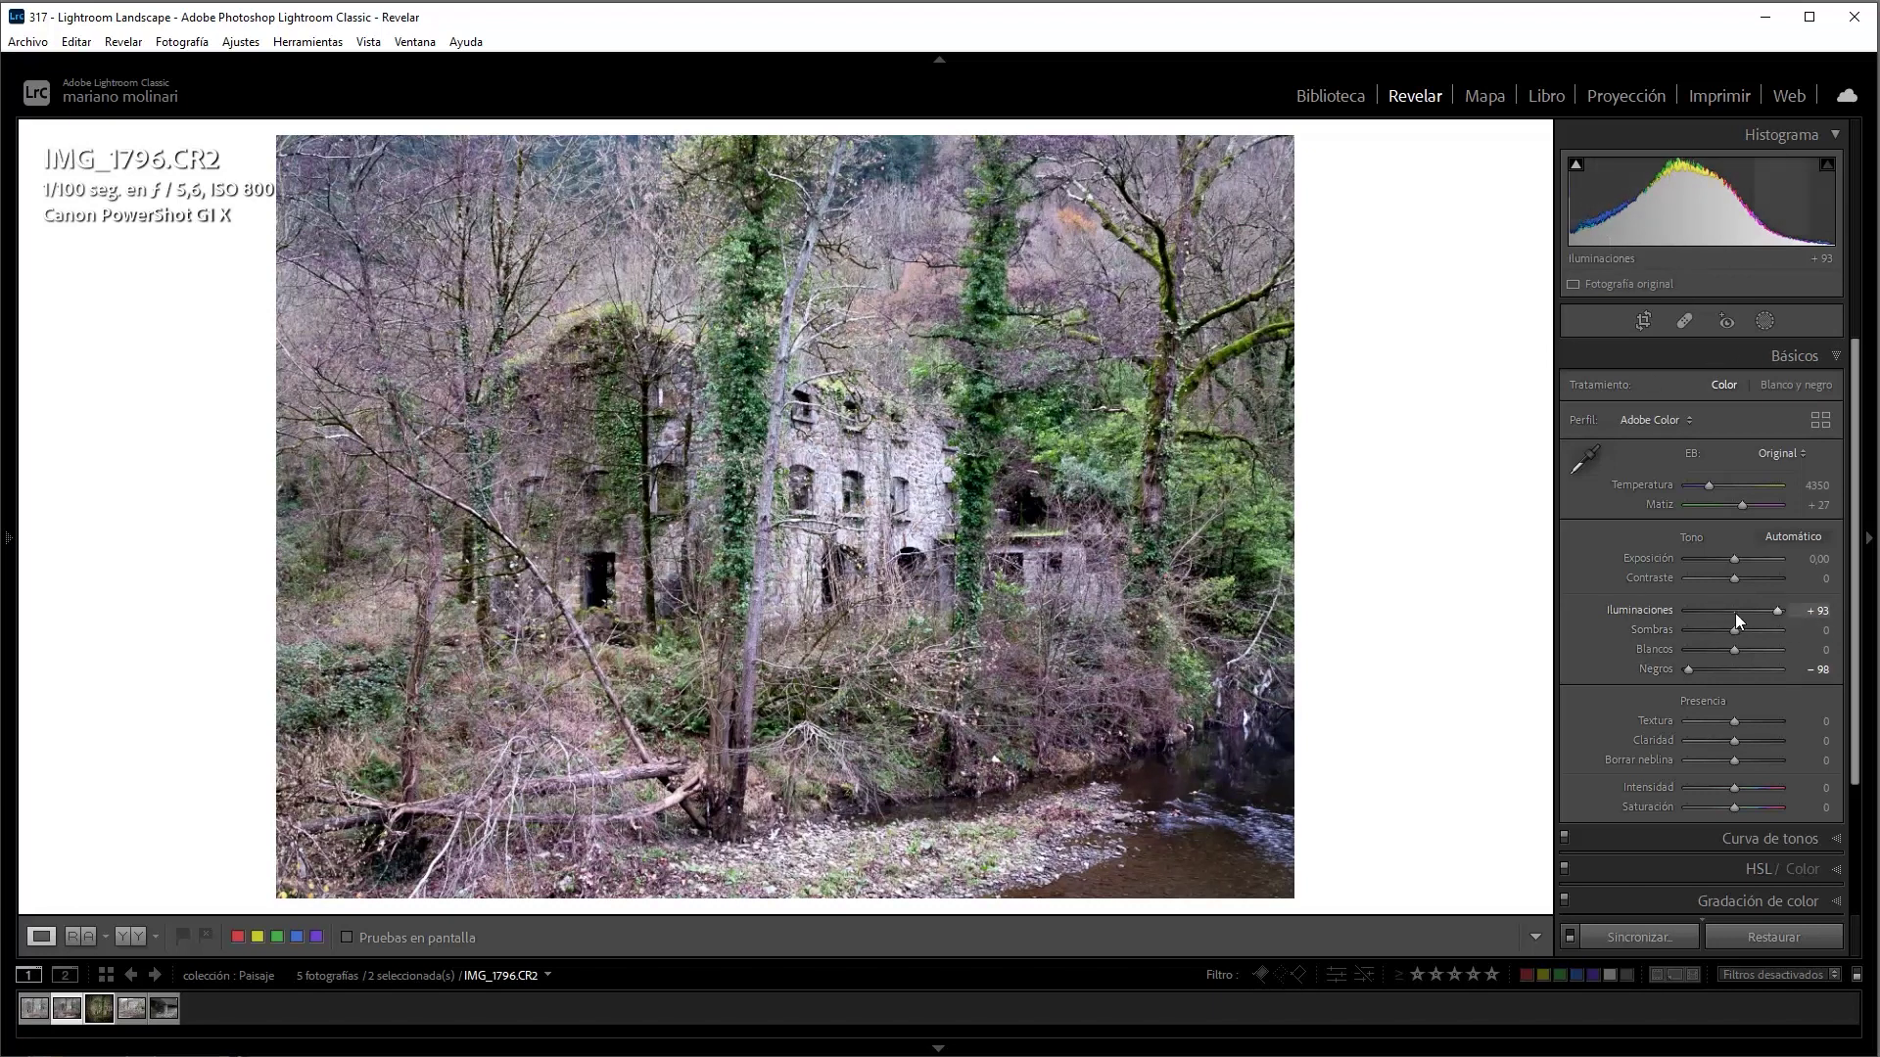
{"action": "left_click_drag", "start_coordinate": [1689, 668], "coordinate": [1723, 630]}
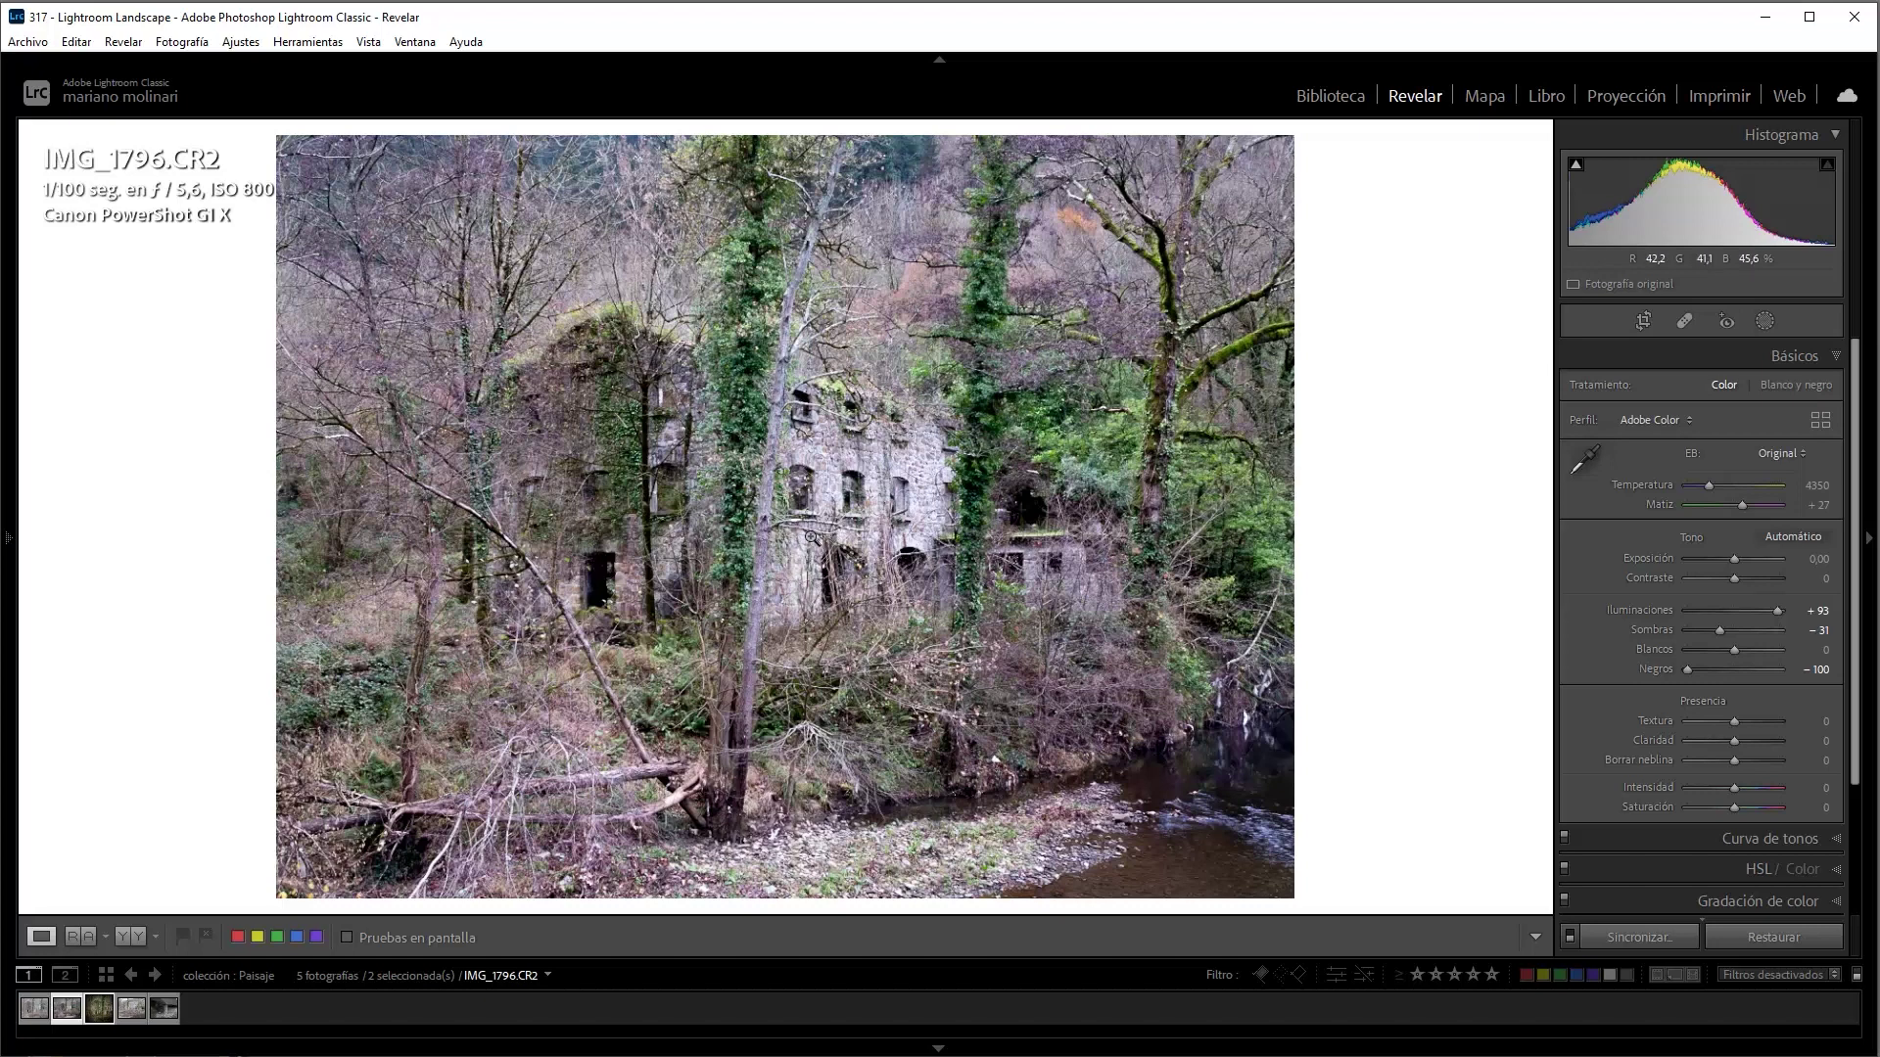
Try the automatic white balance preset, then revert to the as-shot white balance
{"action": "left_click", "coordinate": [1774, 453]}
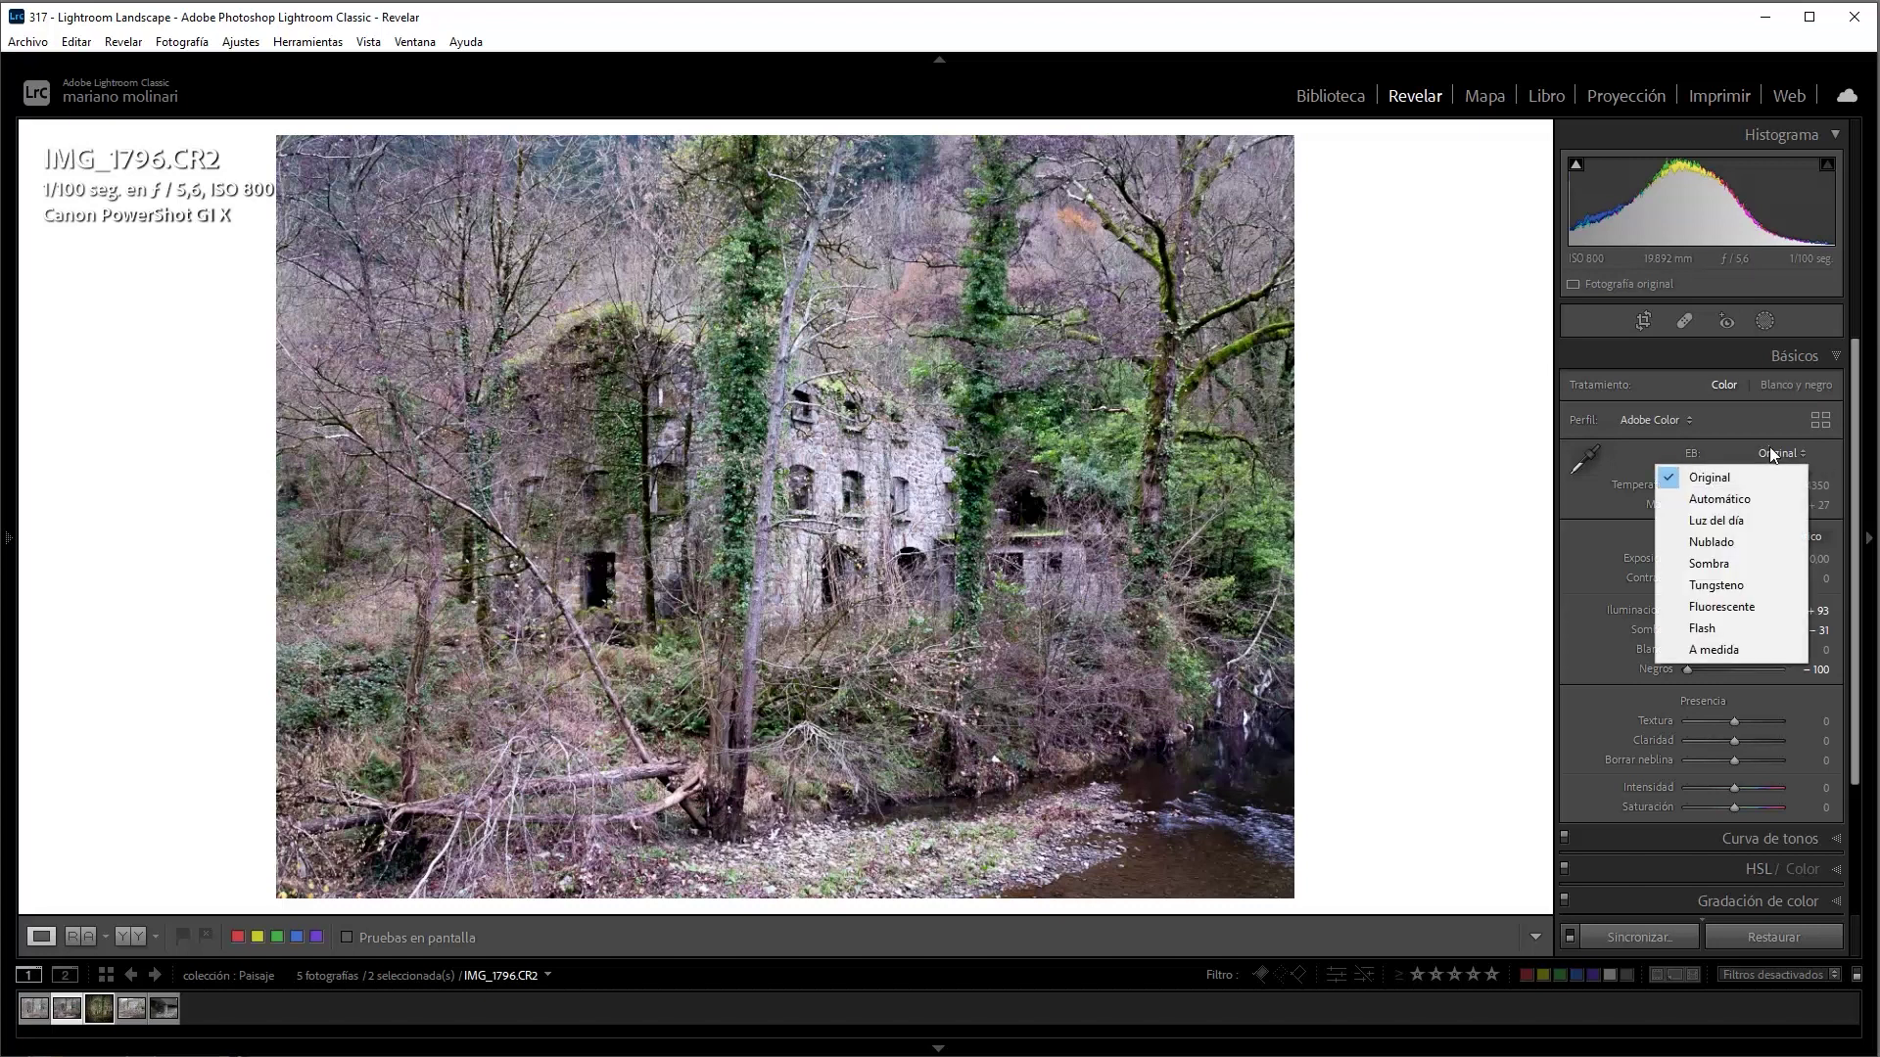
{"action": "left_click", "coordinate": [1742, 499]}
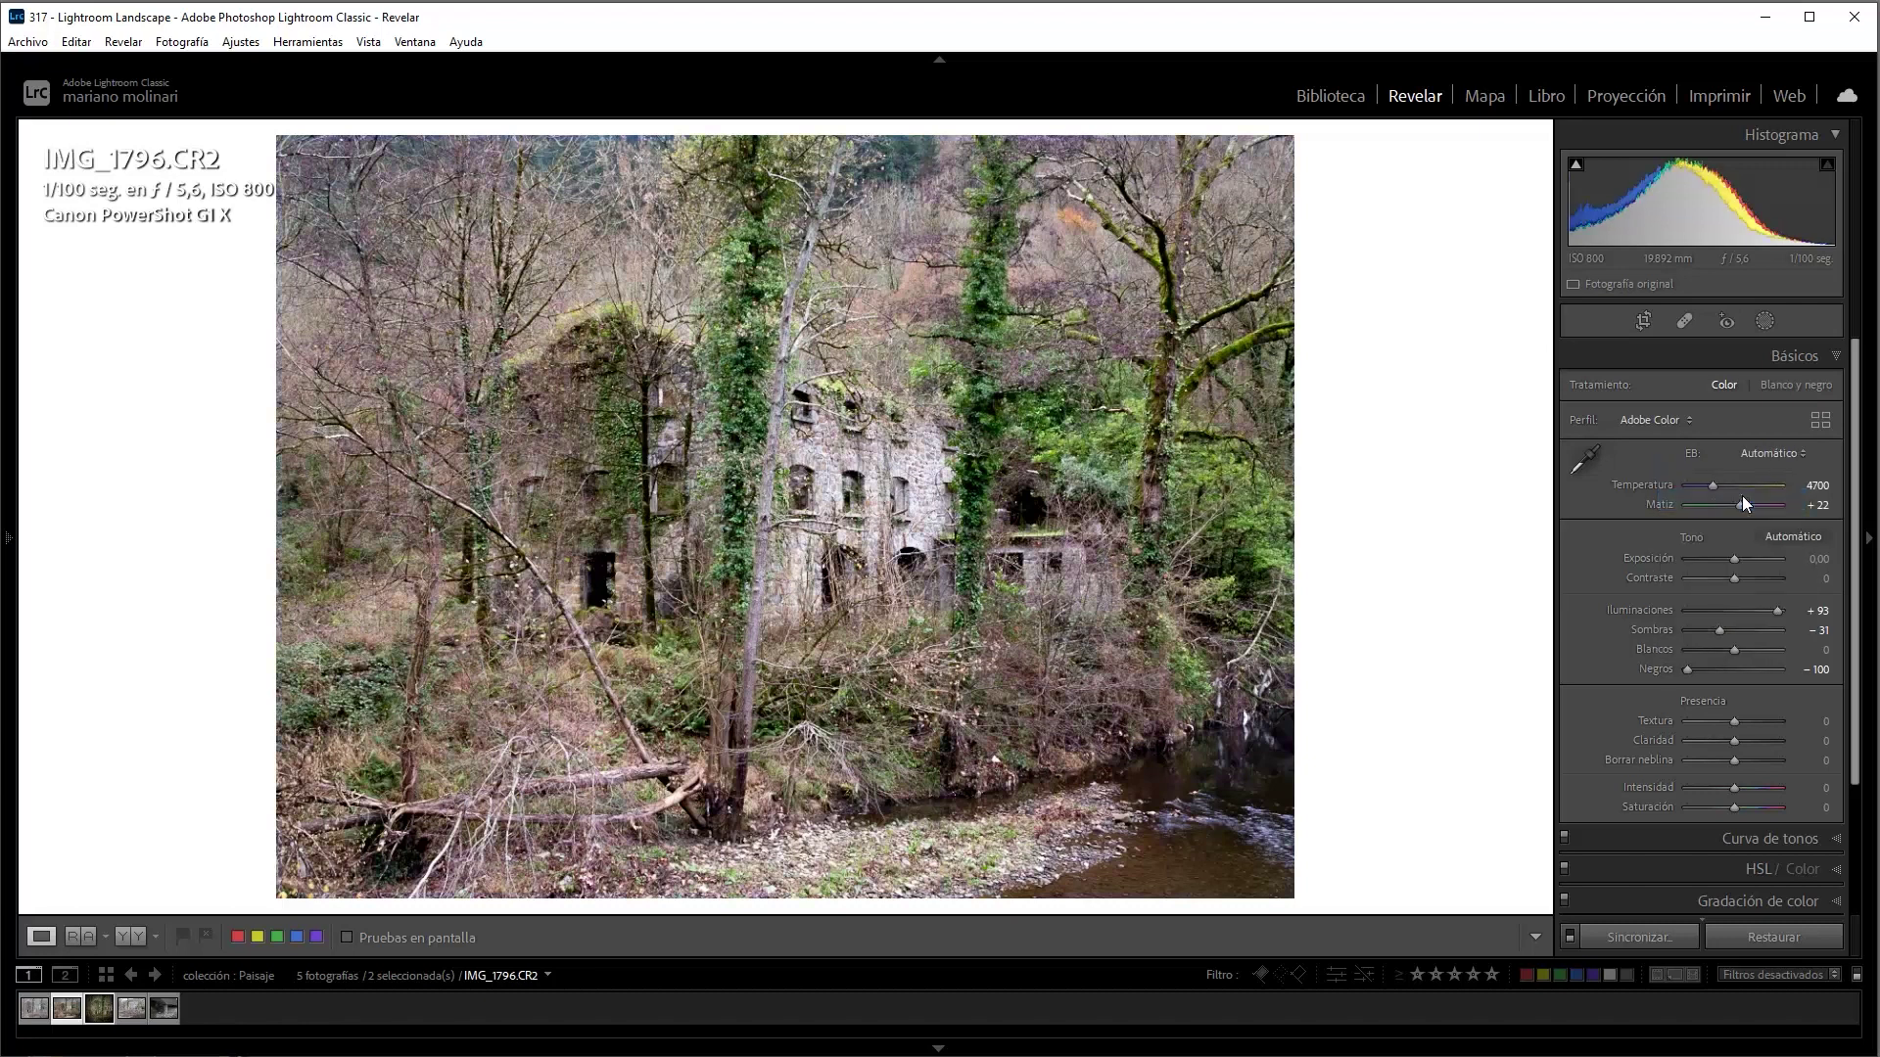
{"action": "left_click", "coordinate": [1753, 451]}
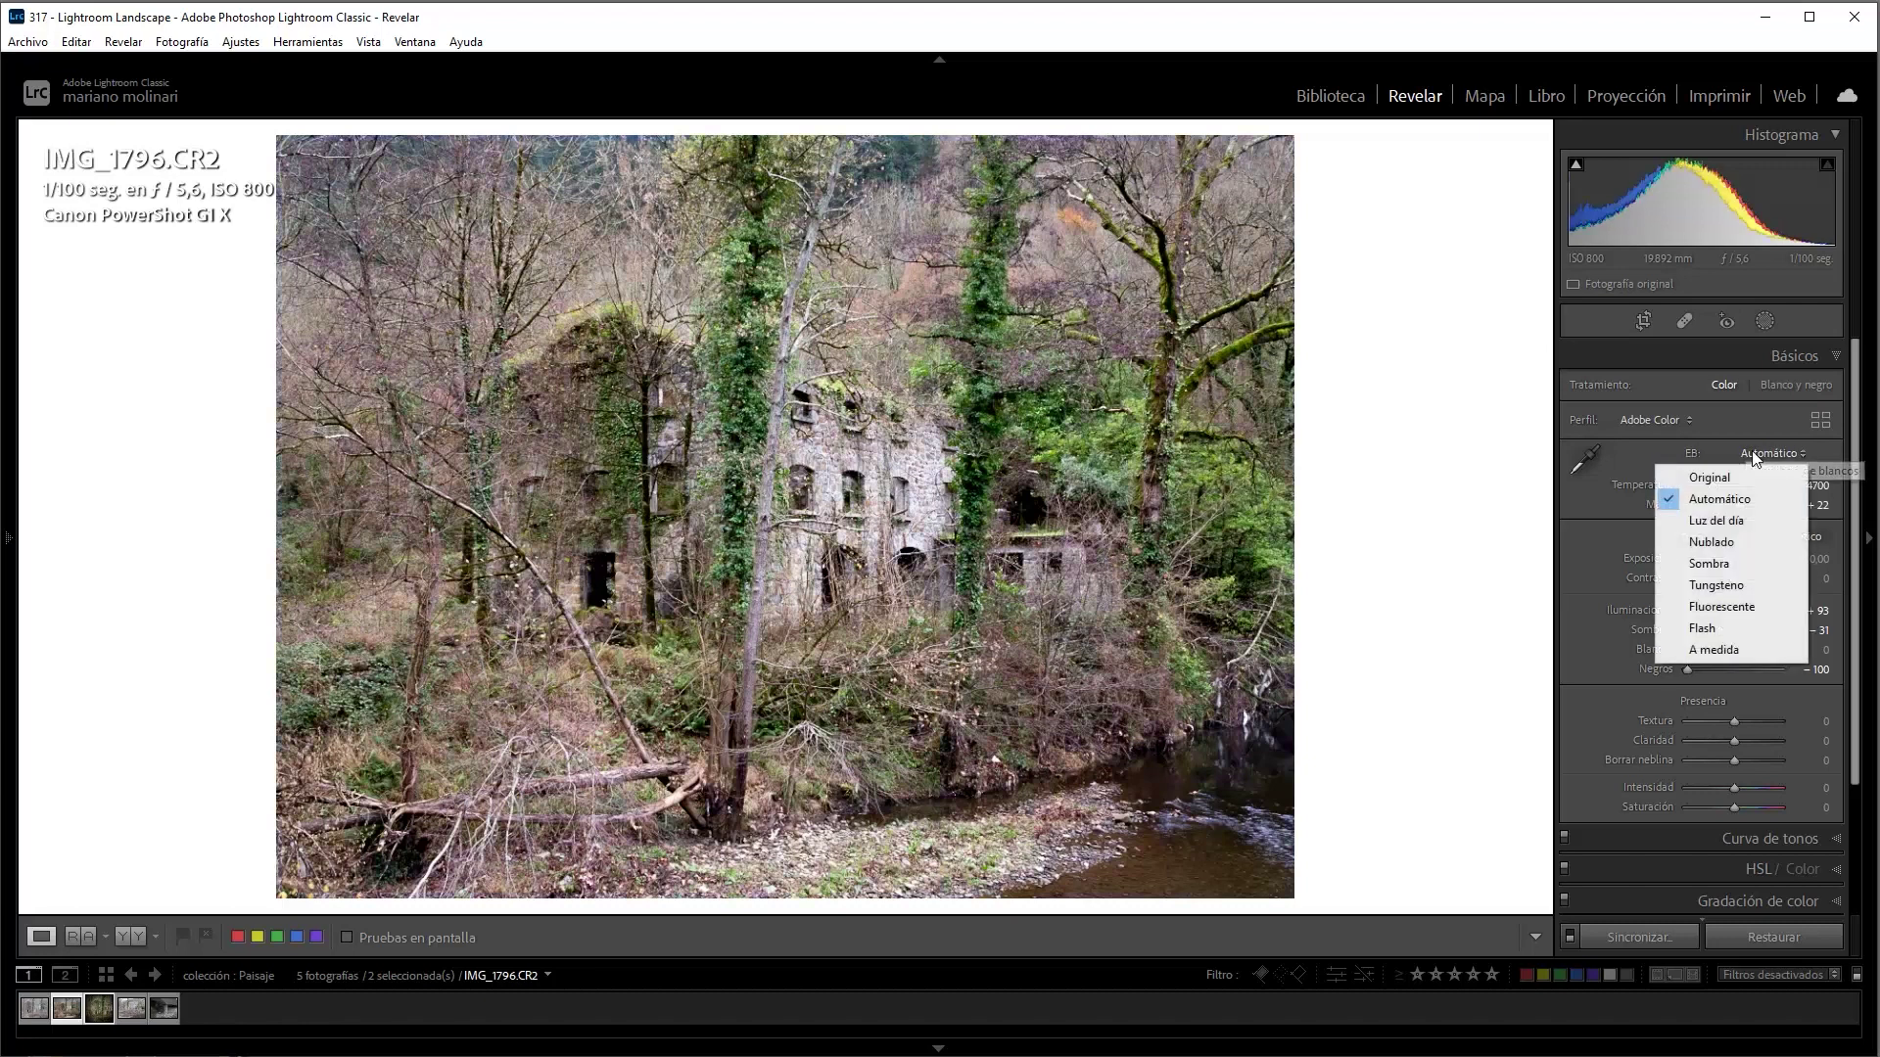
{"action": "left_click", "coordinate": [1726, 472]}
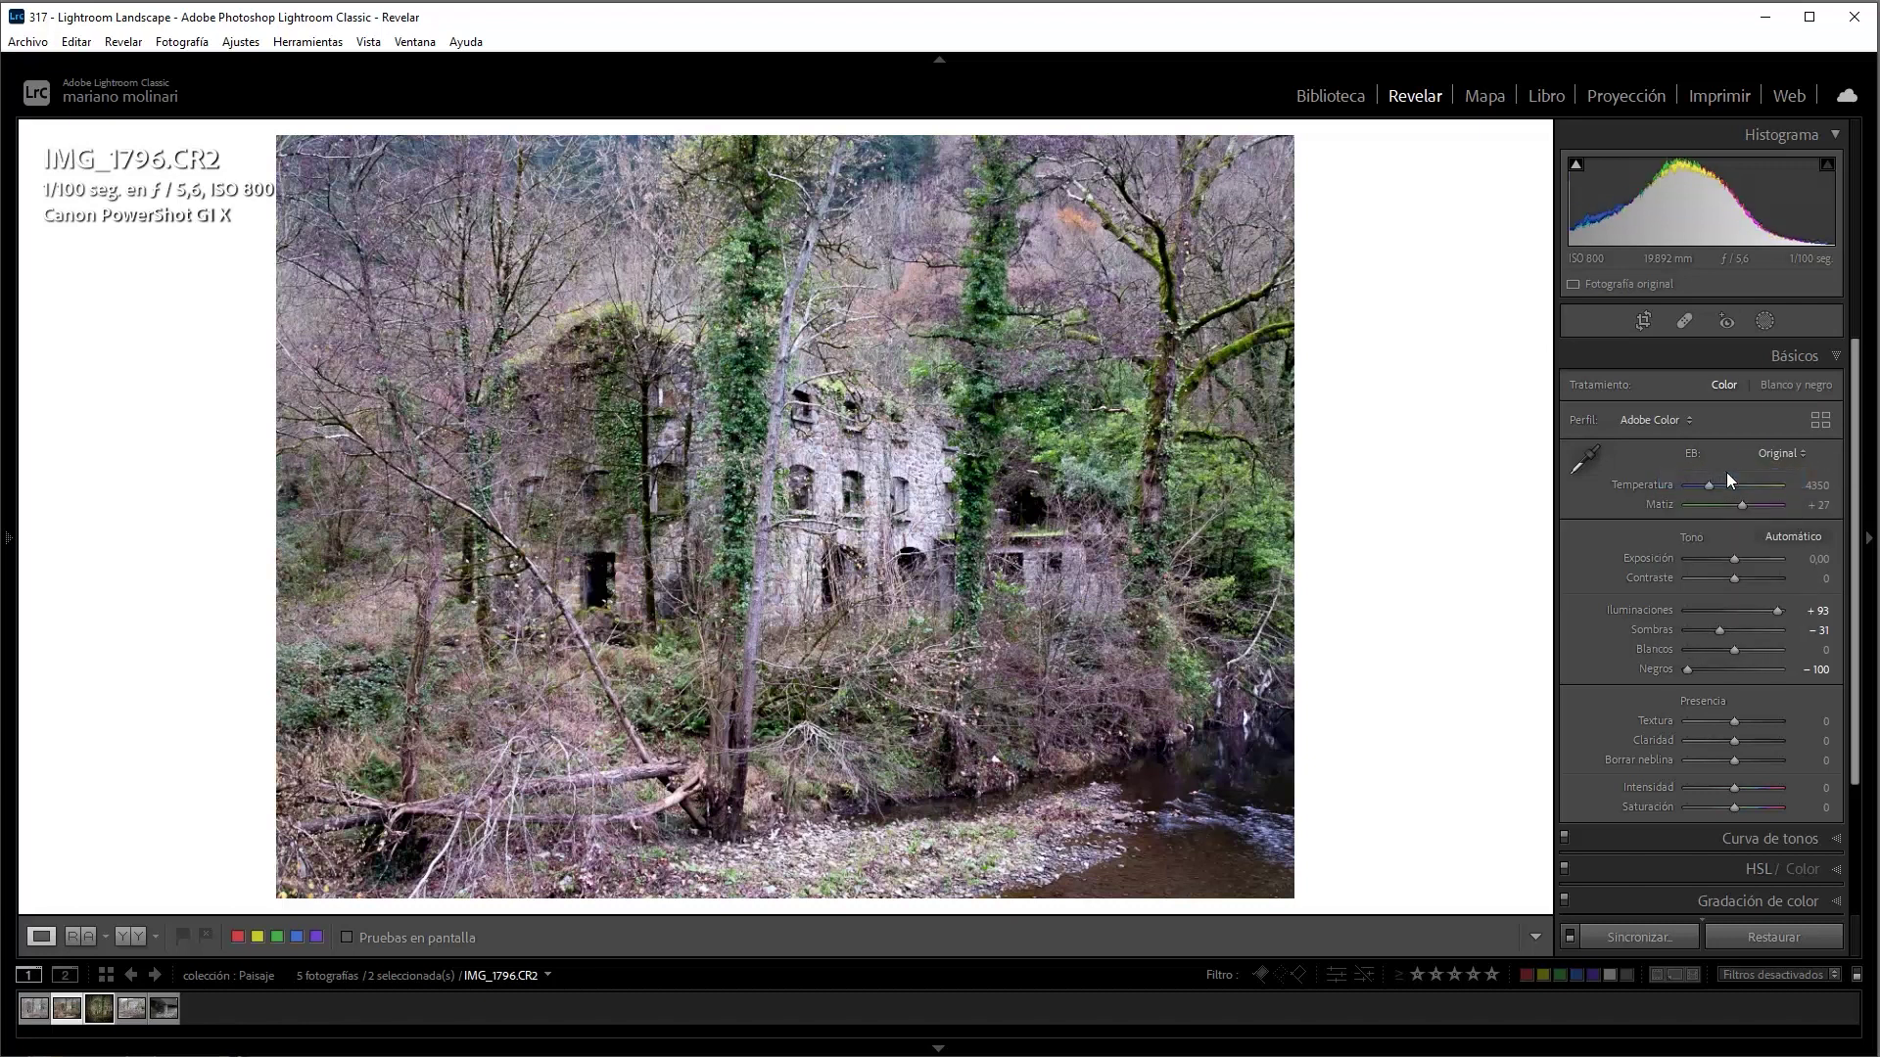
Set a custom white balance by sampling neutral stone wall spots at 1:1
{"action": "left_click", "coordinate": [838, 501]}
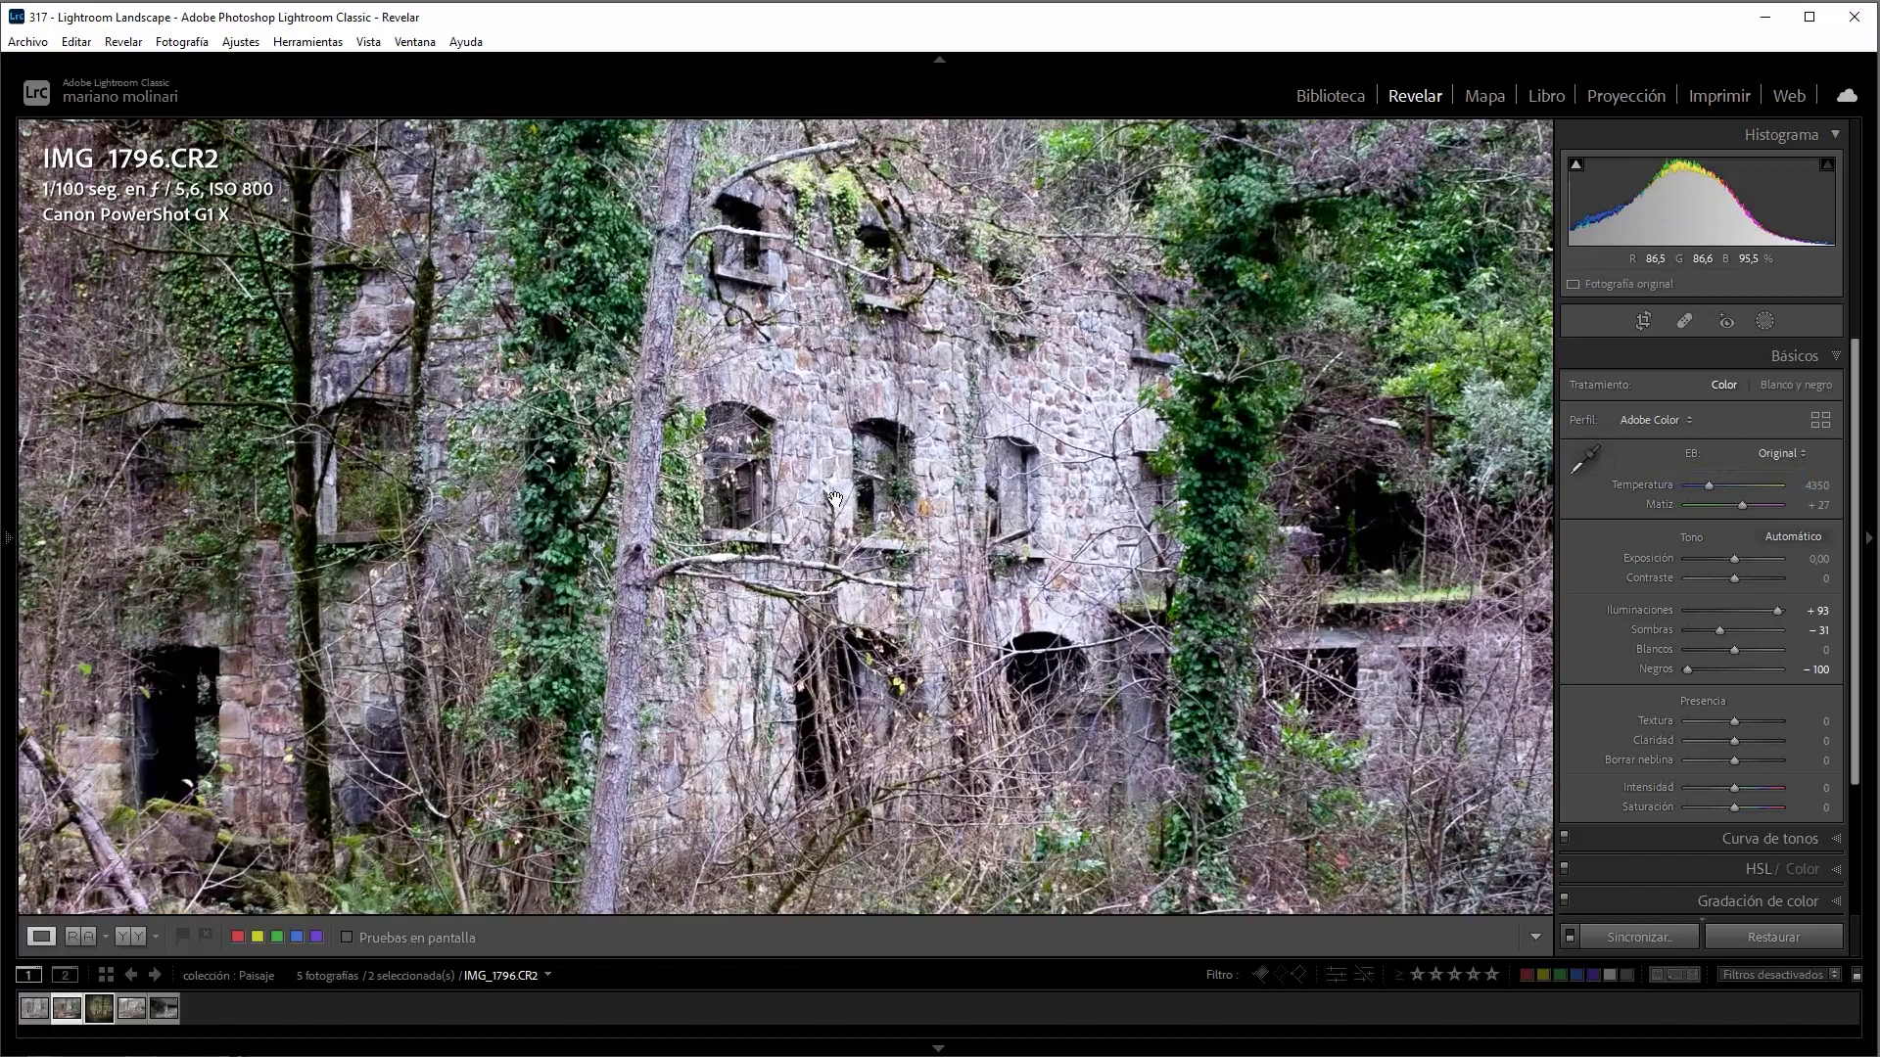
{"action": "key", "text": "w"}
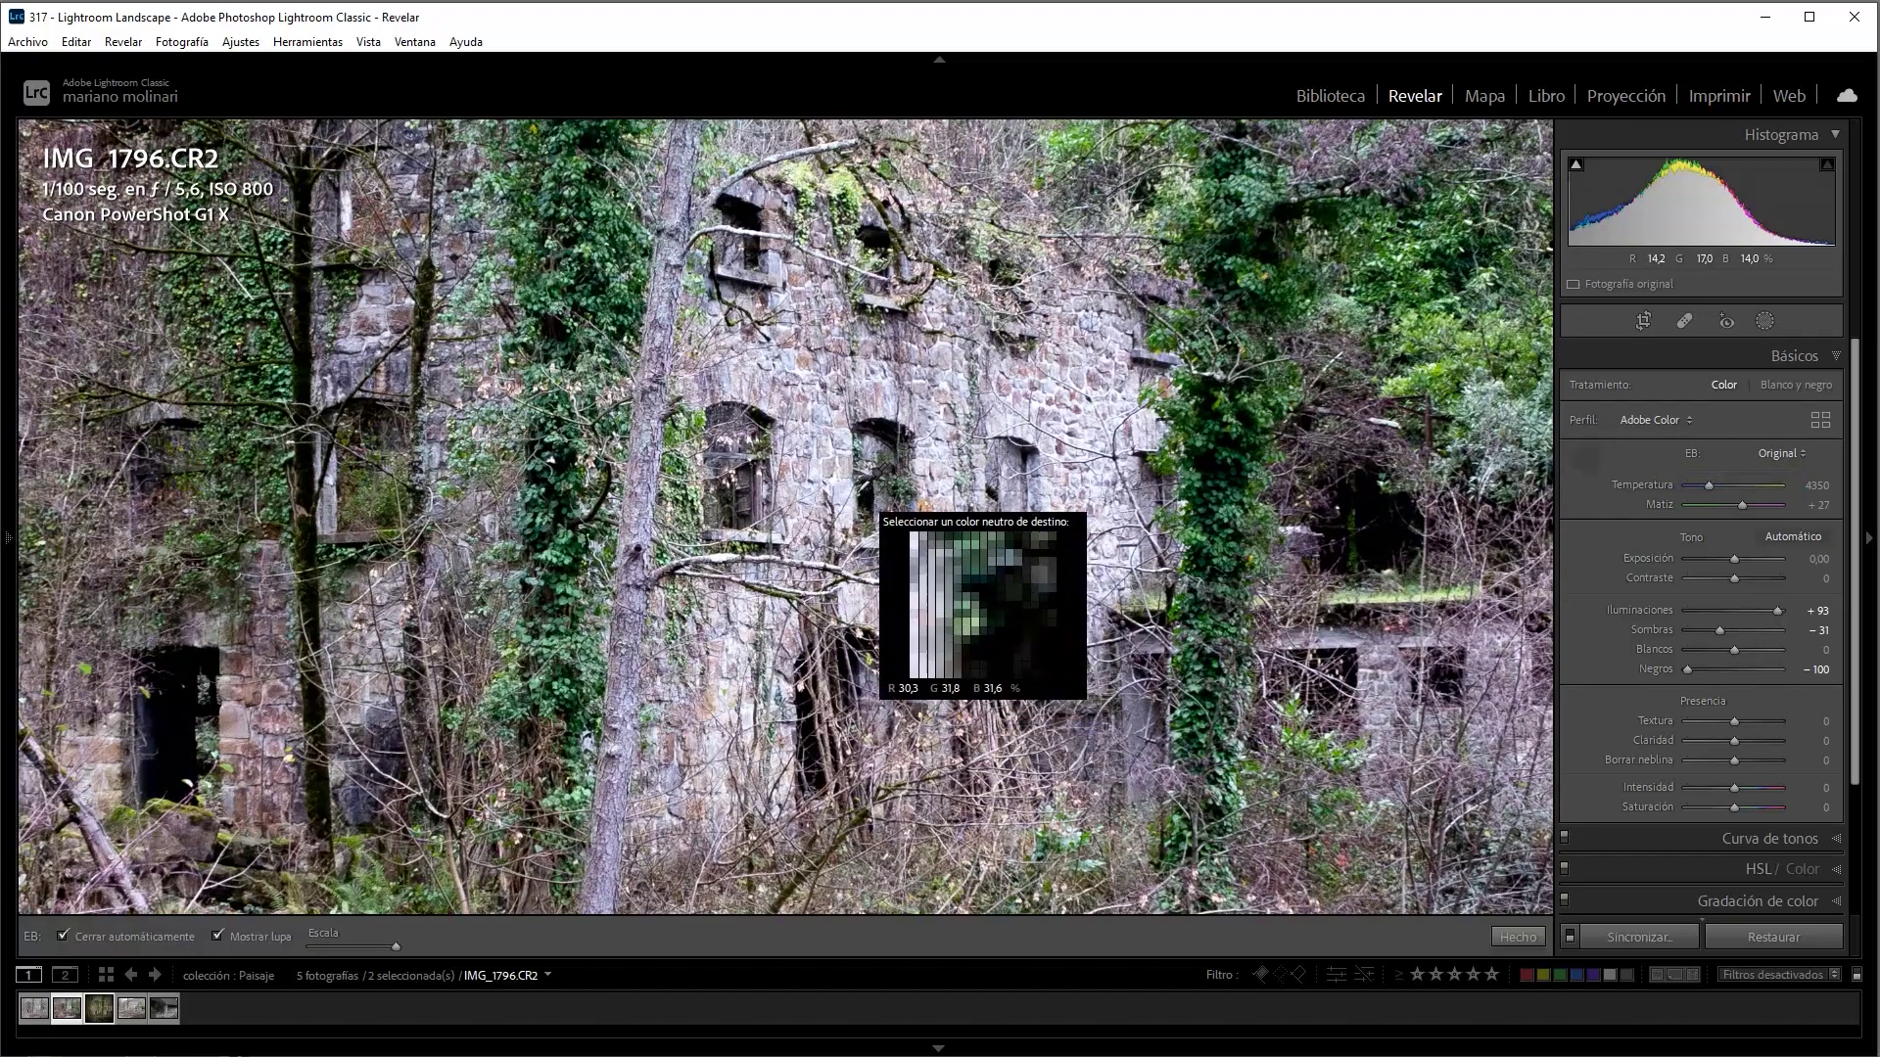
{"action": "left_click", "coordinate": [839, 495]}
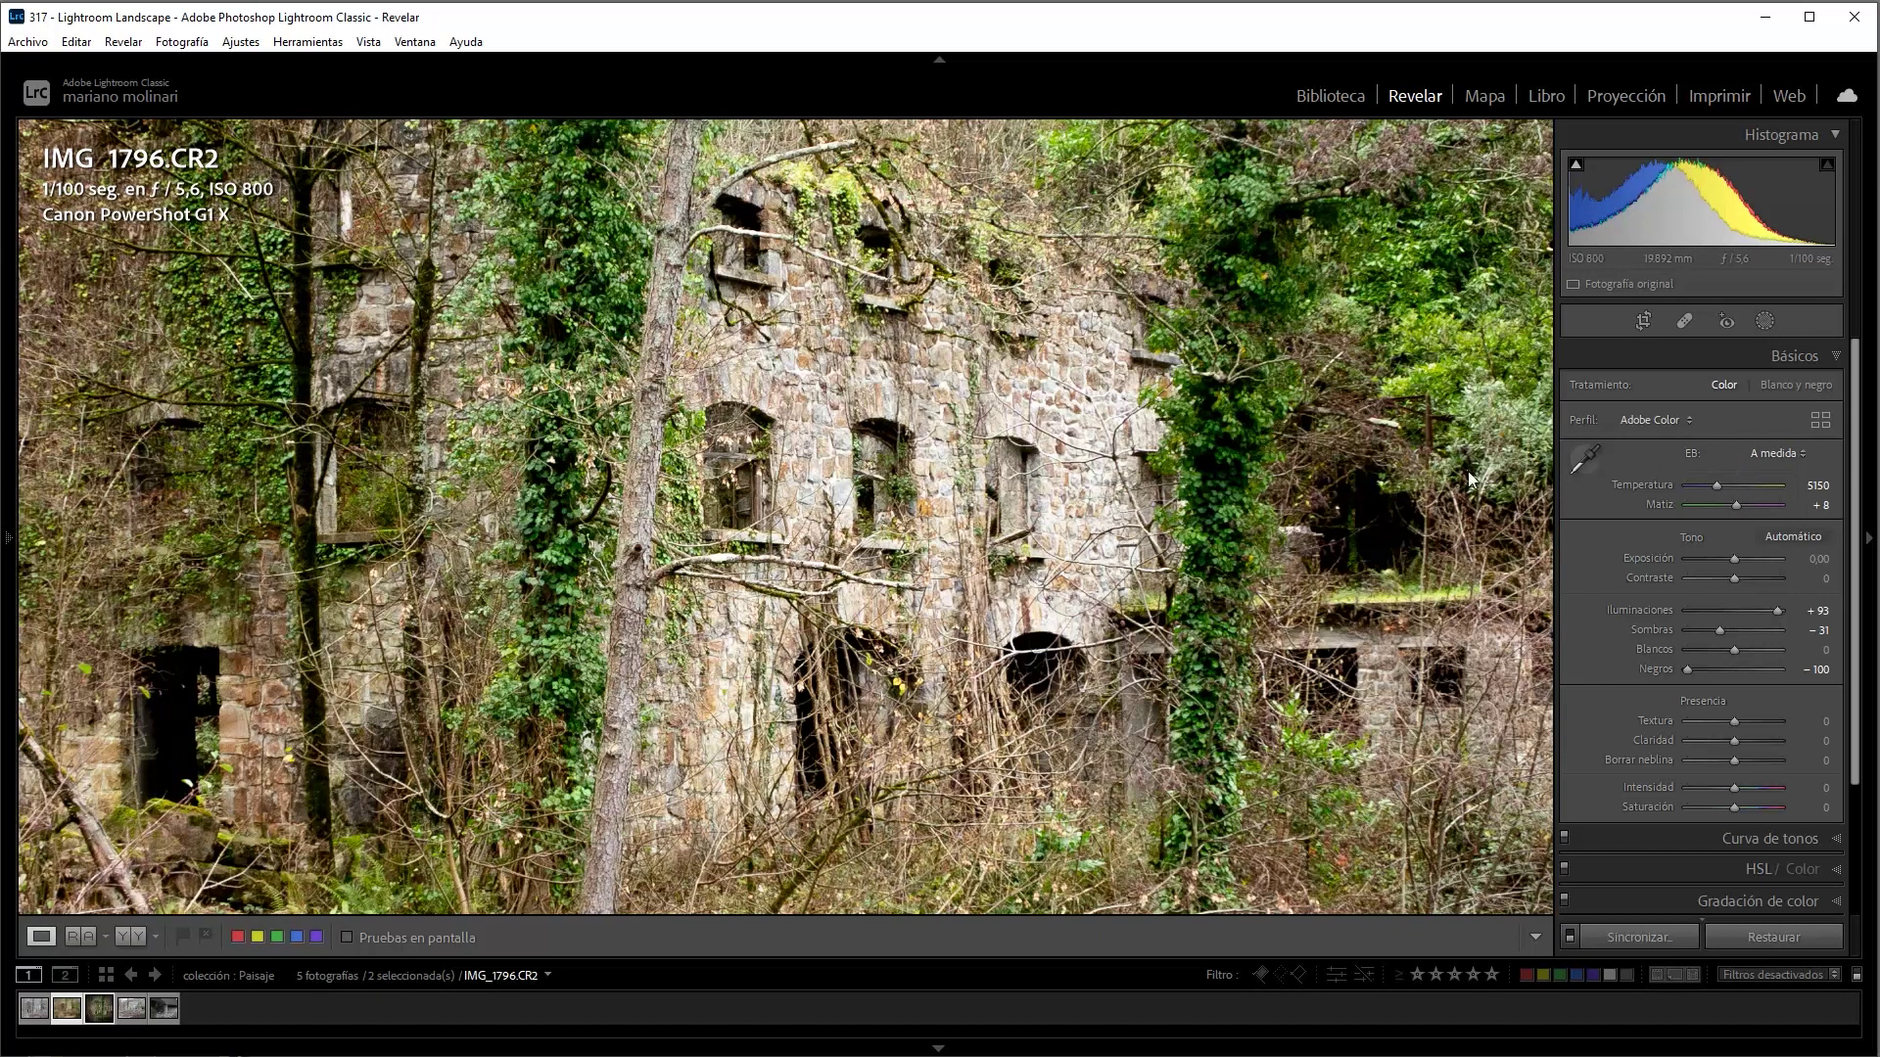
{"action": "key", "text": "w"}
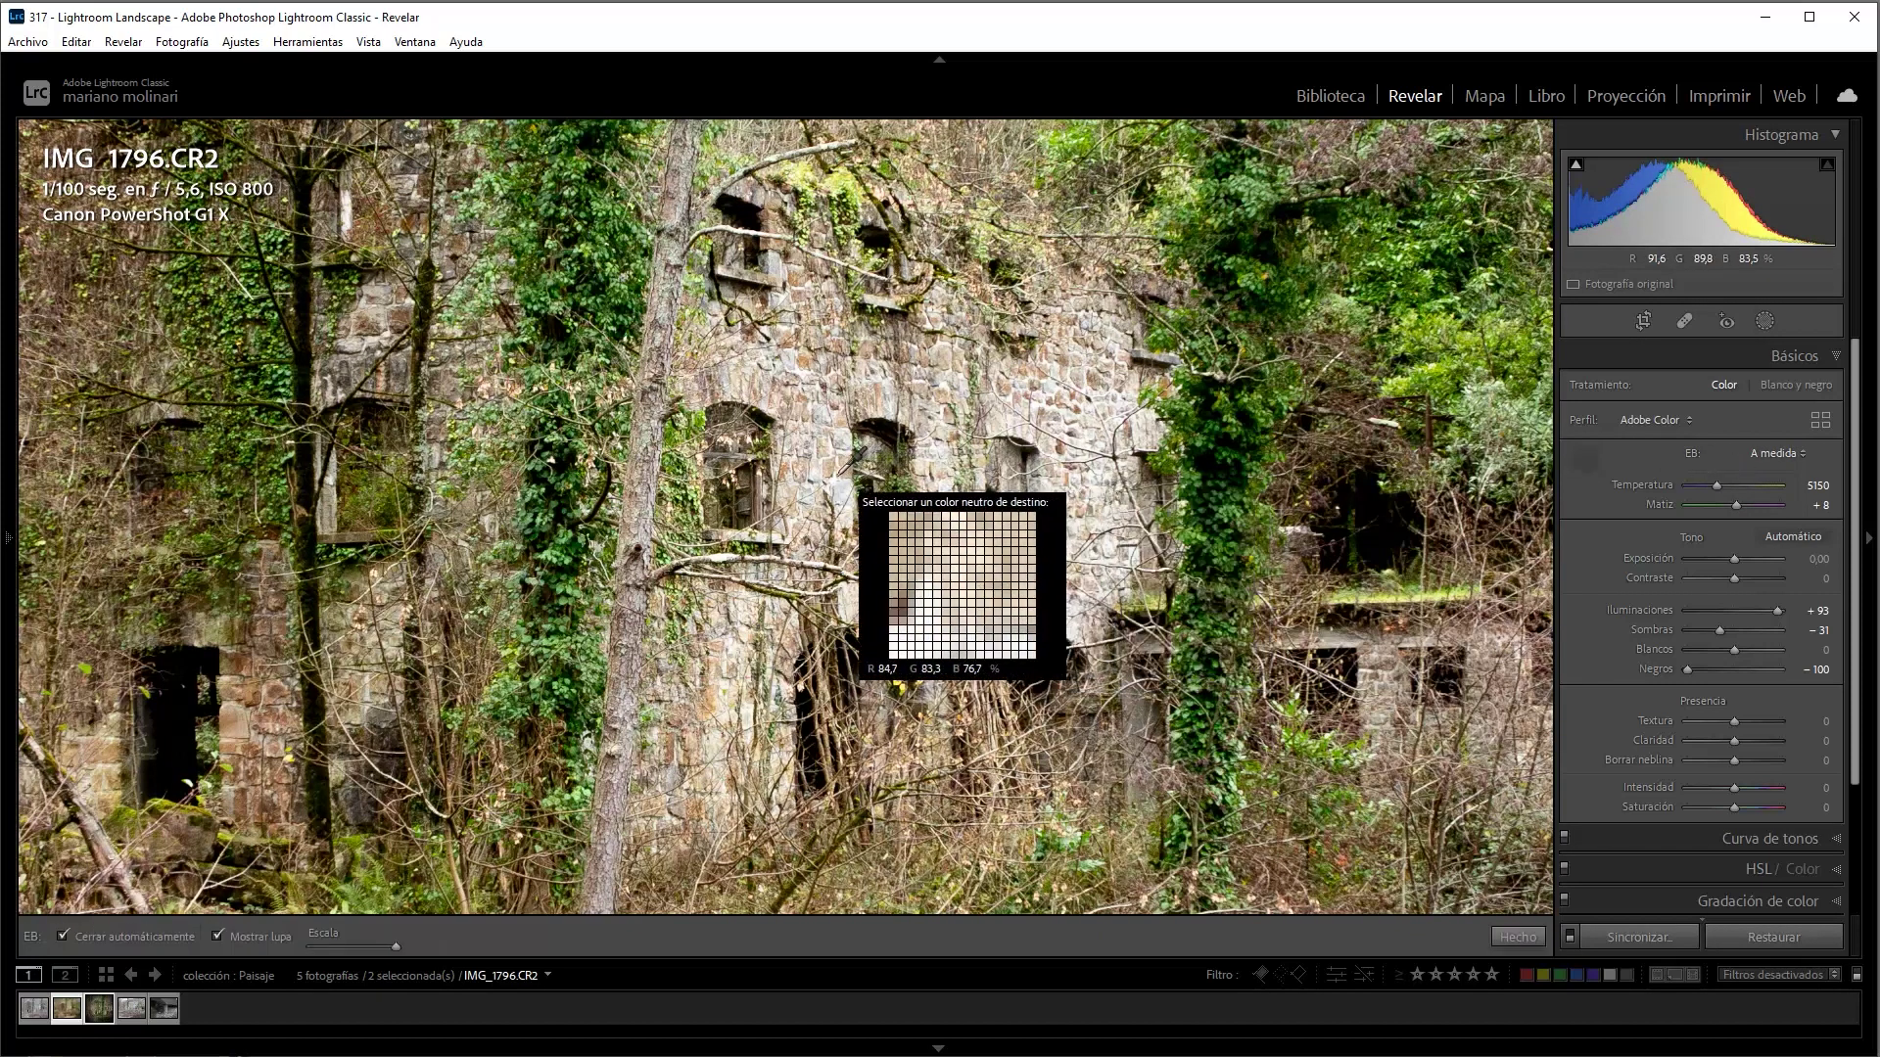
{"action": "left_click", "coordinate": [808, 465]}
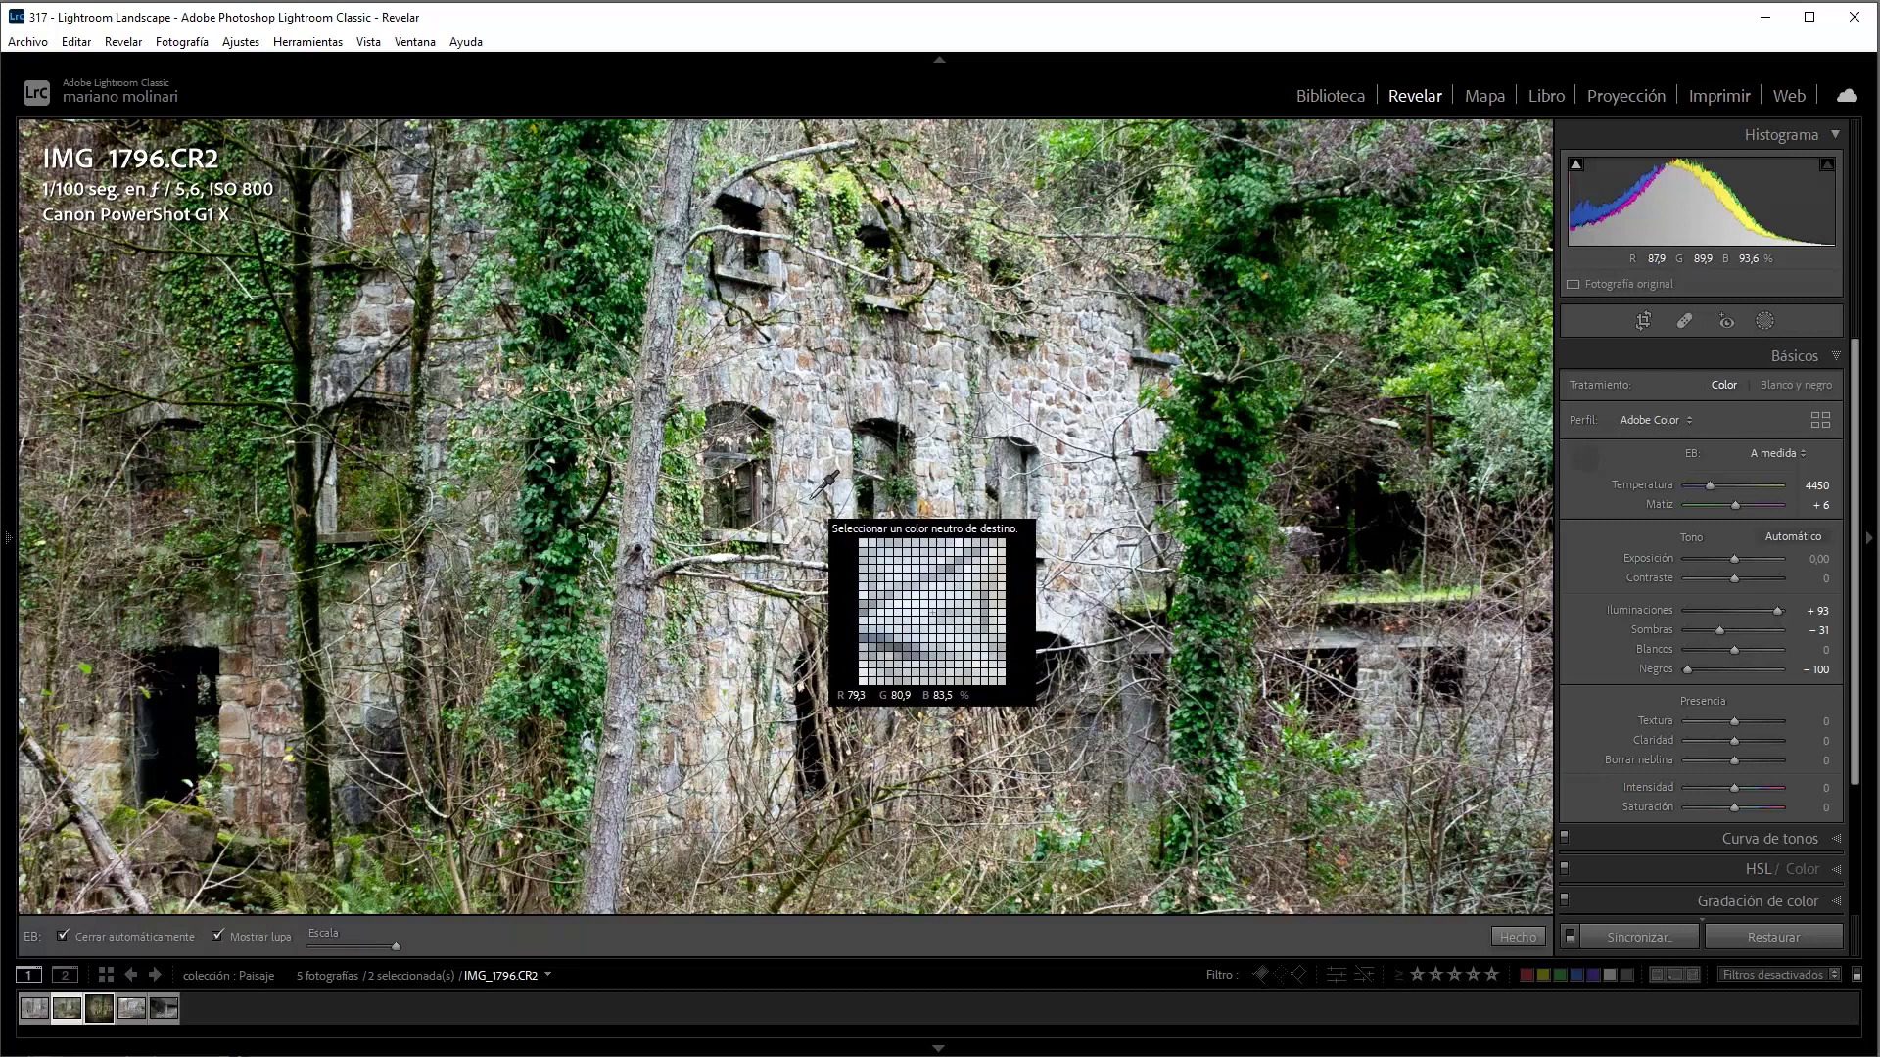
{"action": "left_click", "coordinate": [809, 498]}
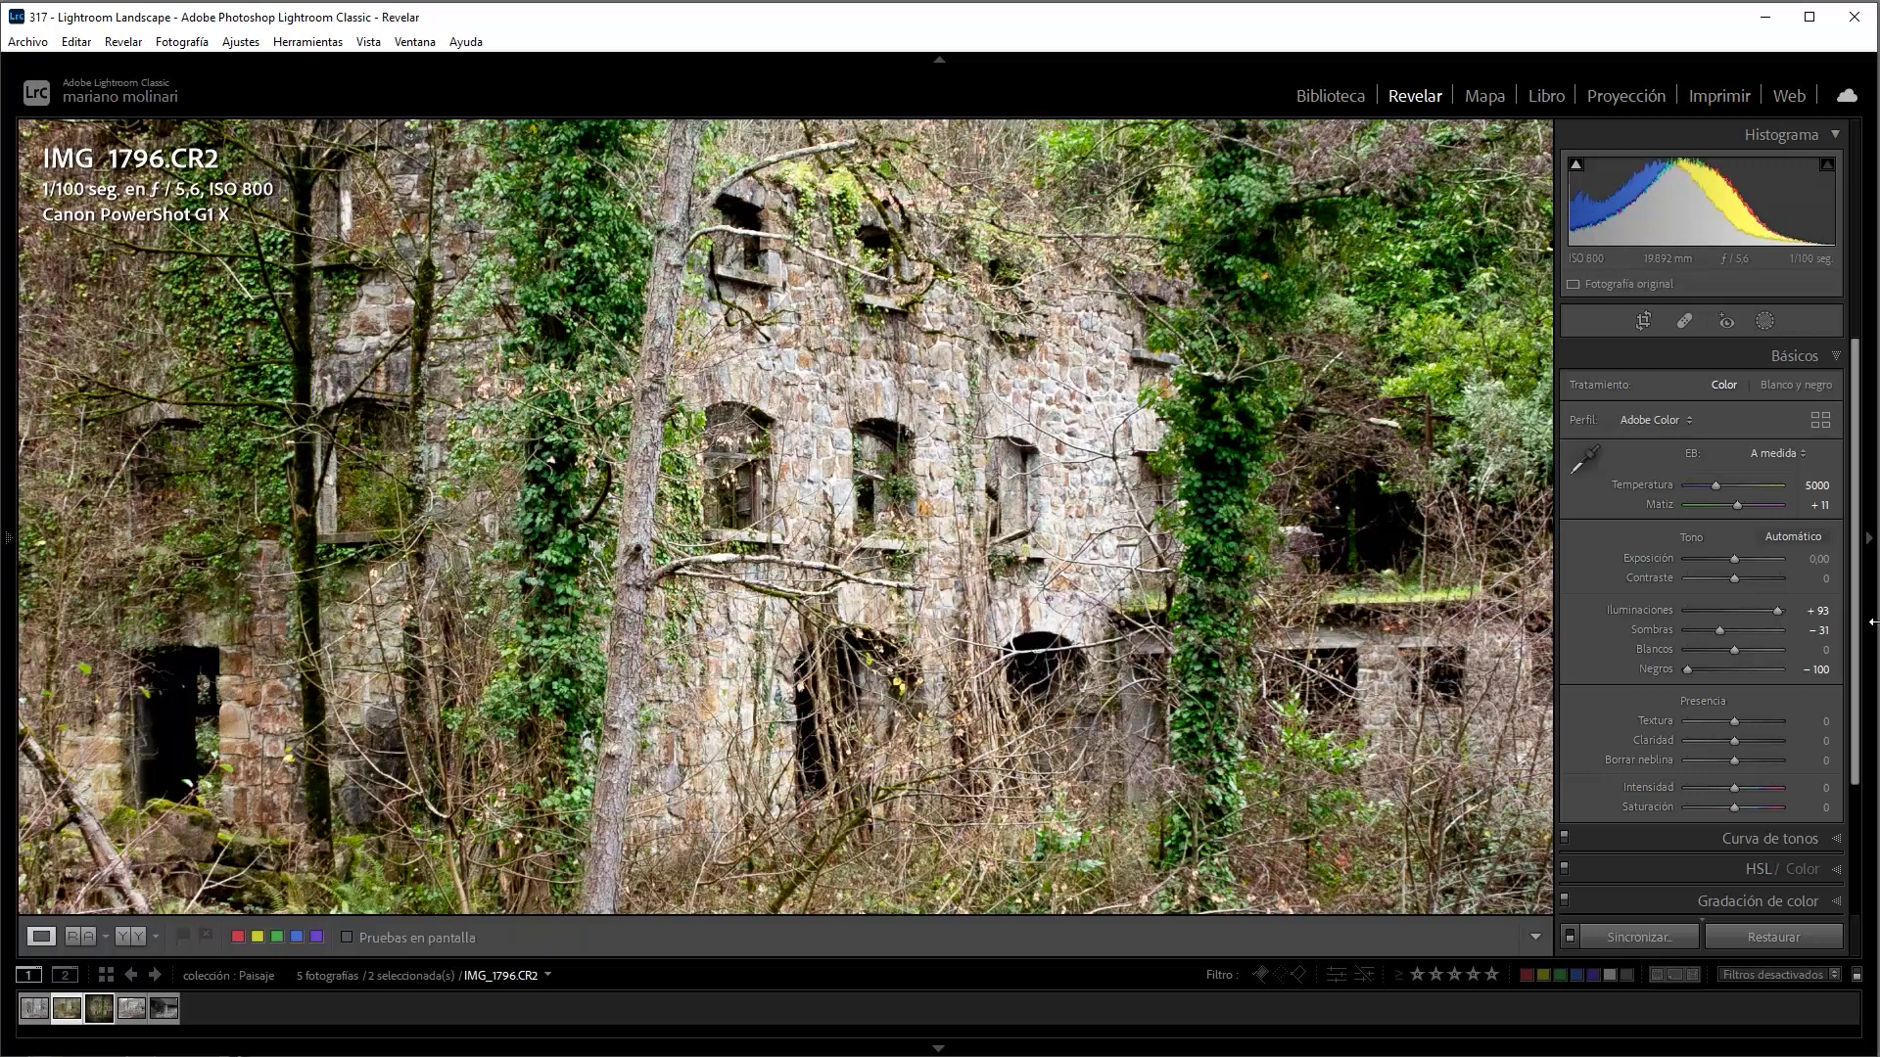
{"action": "left_click", "coordinate": [1188, 567]}
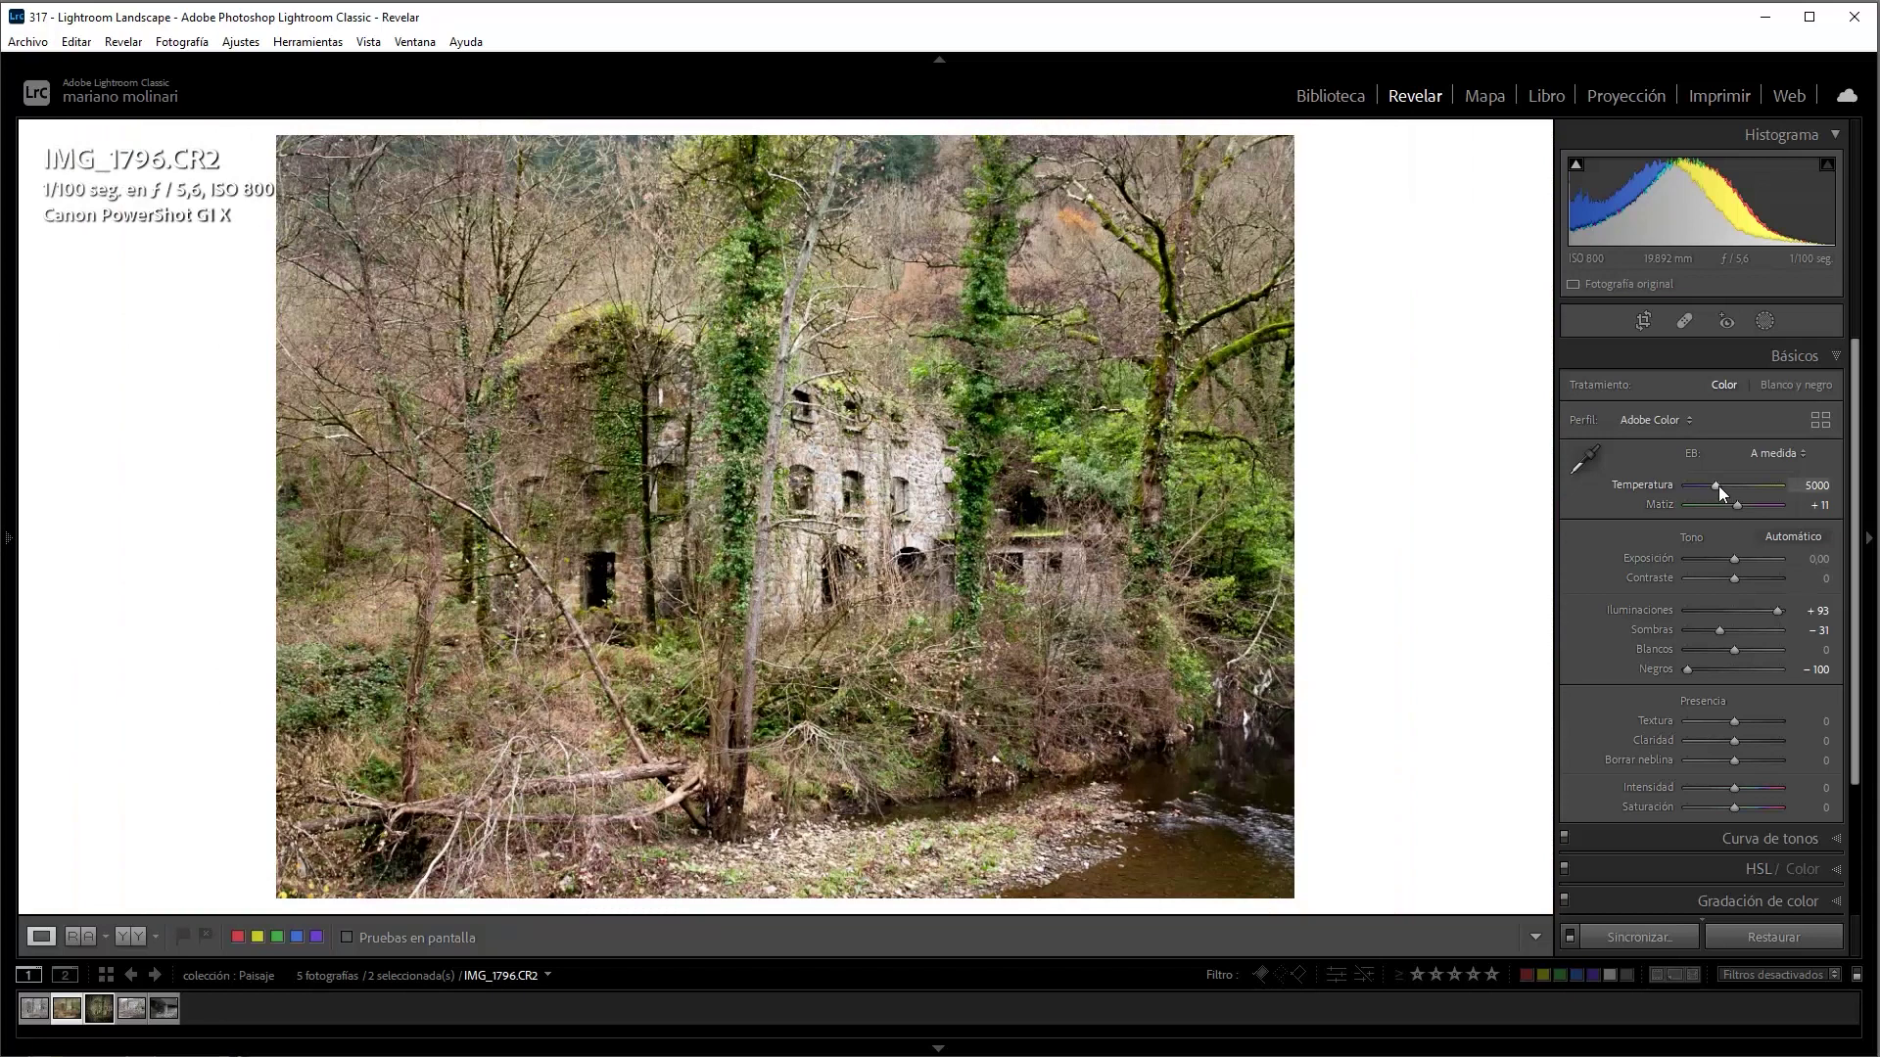
Fine-tune the white balance temperature to 4737, keeping tint at +11
{"action": "left_click_drag", "start_coordinate": [1719, 486], "coordinate": [1711, 490]}
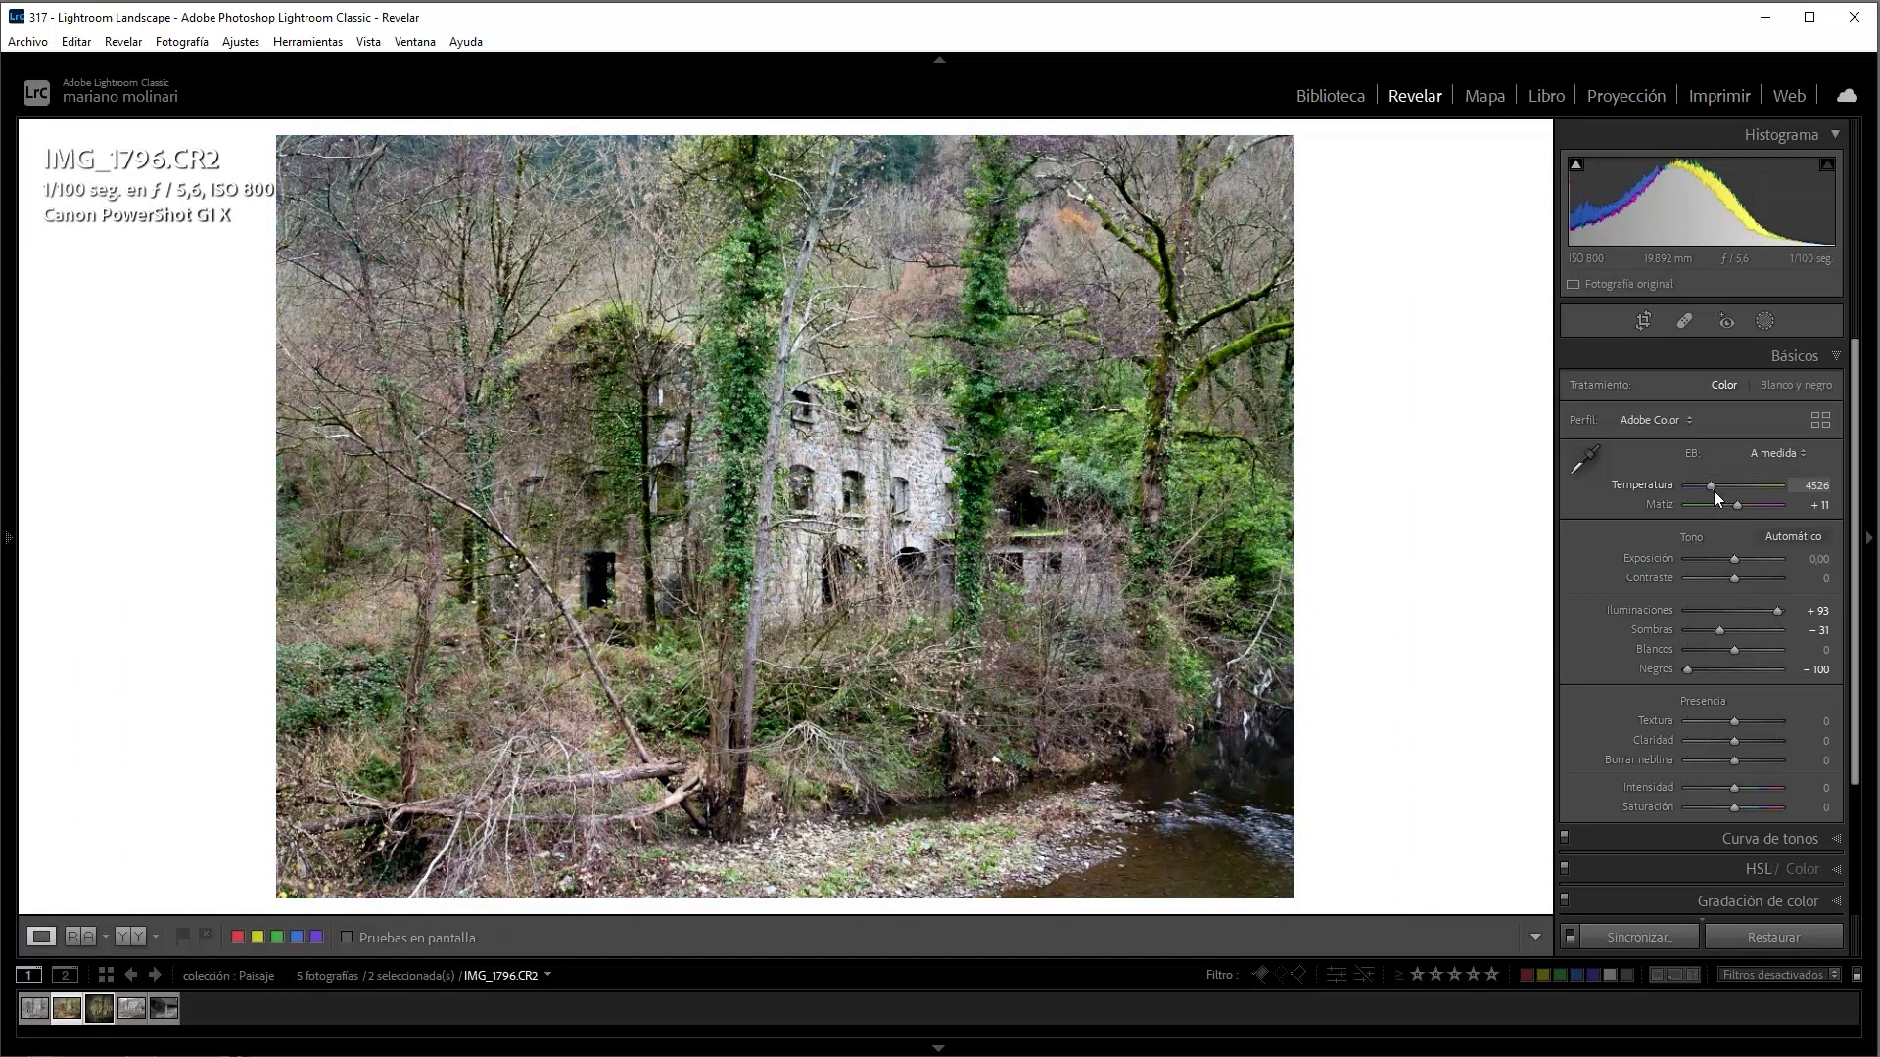
{"action": "left_click_drag", "start_coordinate": [1713, 491], "coordinate": [1716, 491]}
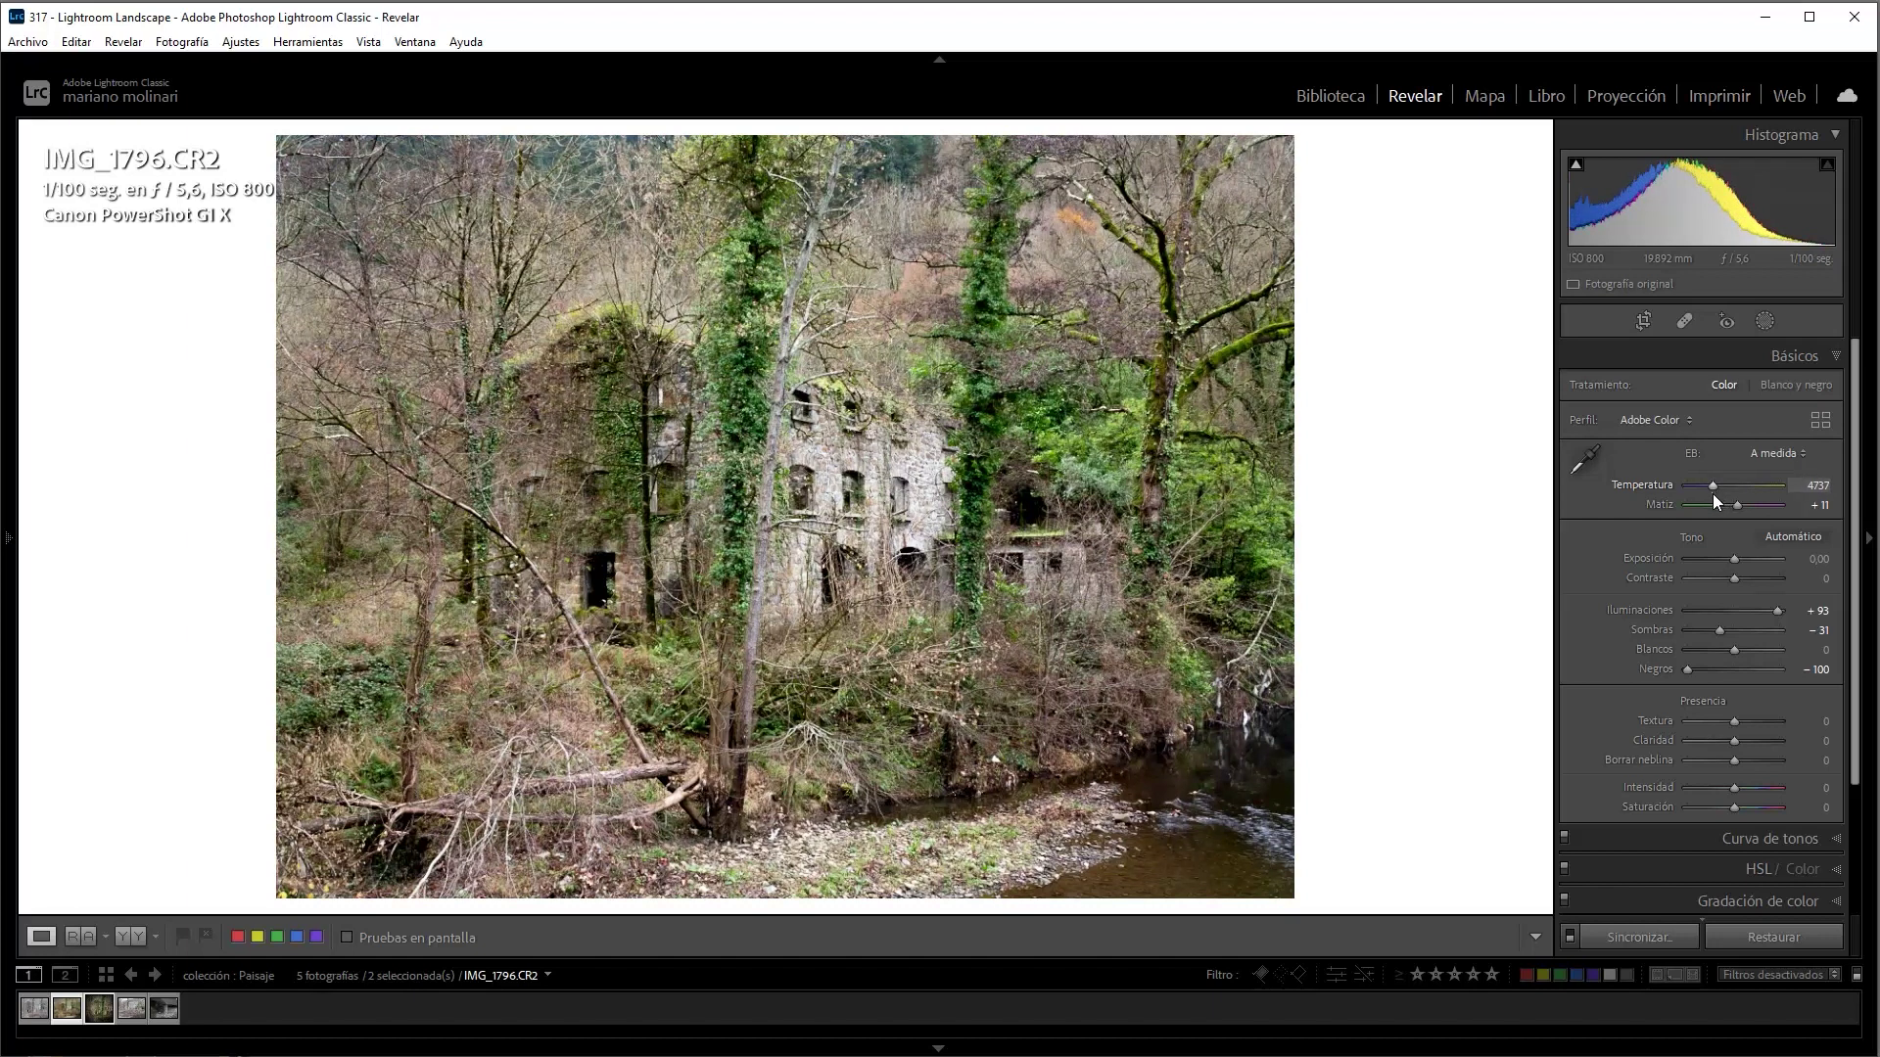
{"action": "key", "text": "r"}
{"action": "left_click", "coordinate": [1530, 942]}
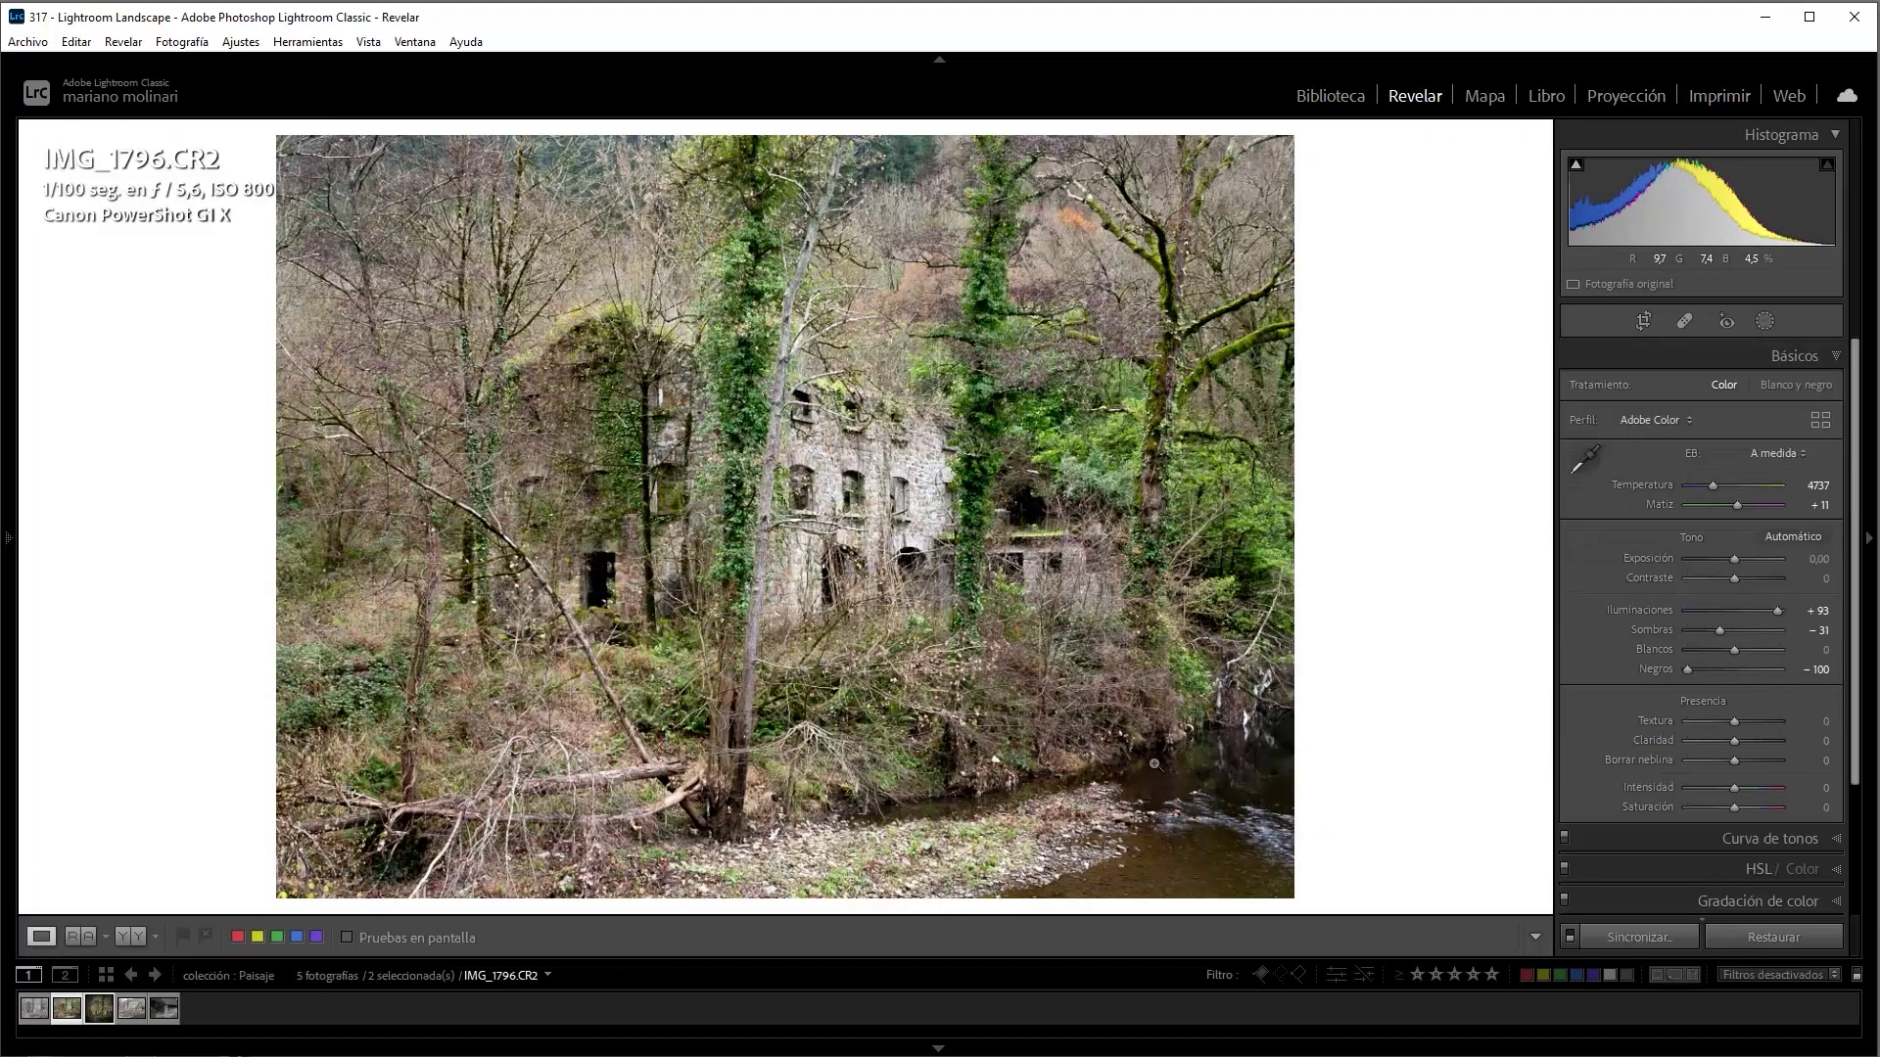
Start a 1x1 square crop and centre the building inside the frame
{"action": "left_click", "coordinate": [1643, 320]}
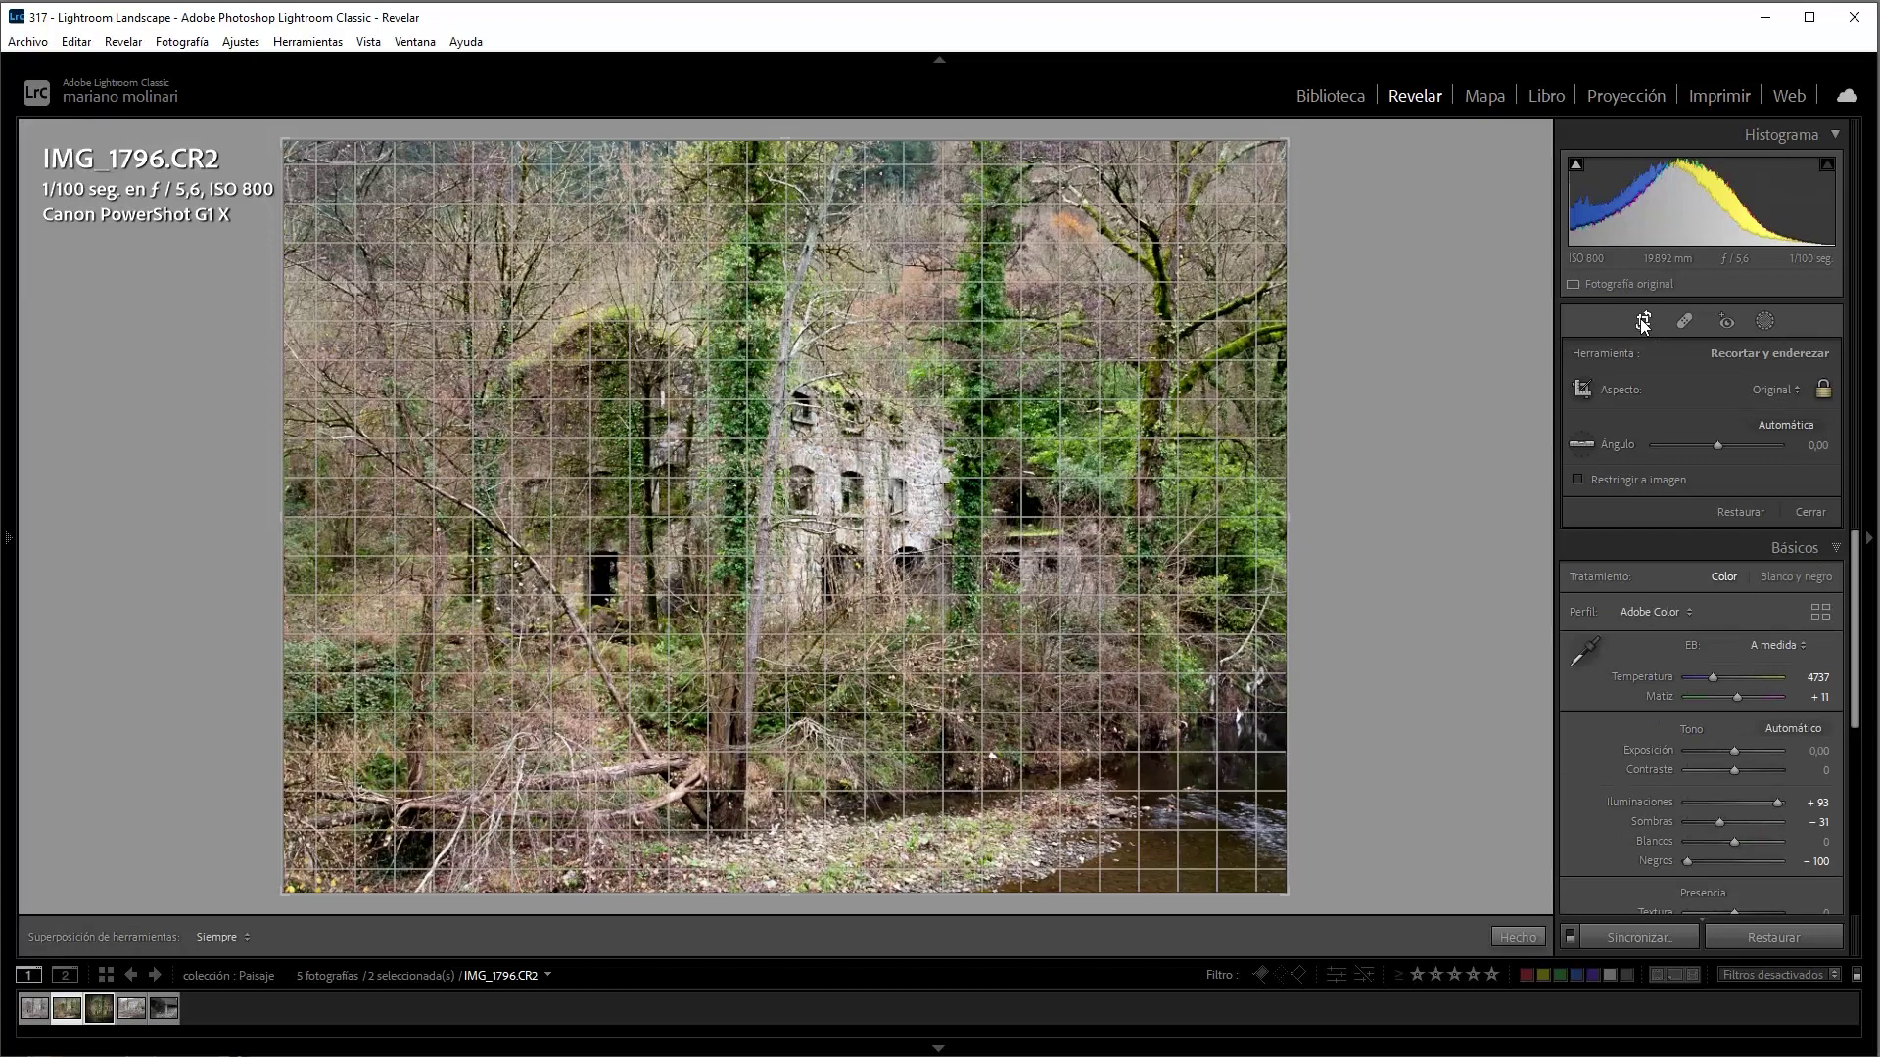
{"action": "left_click", "coordinate": [1772, 389]}
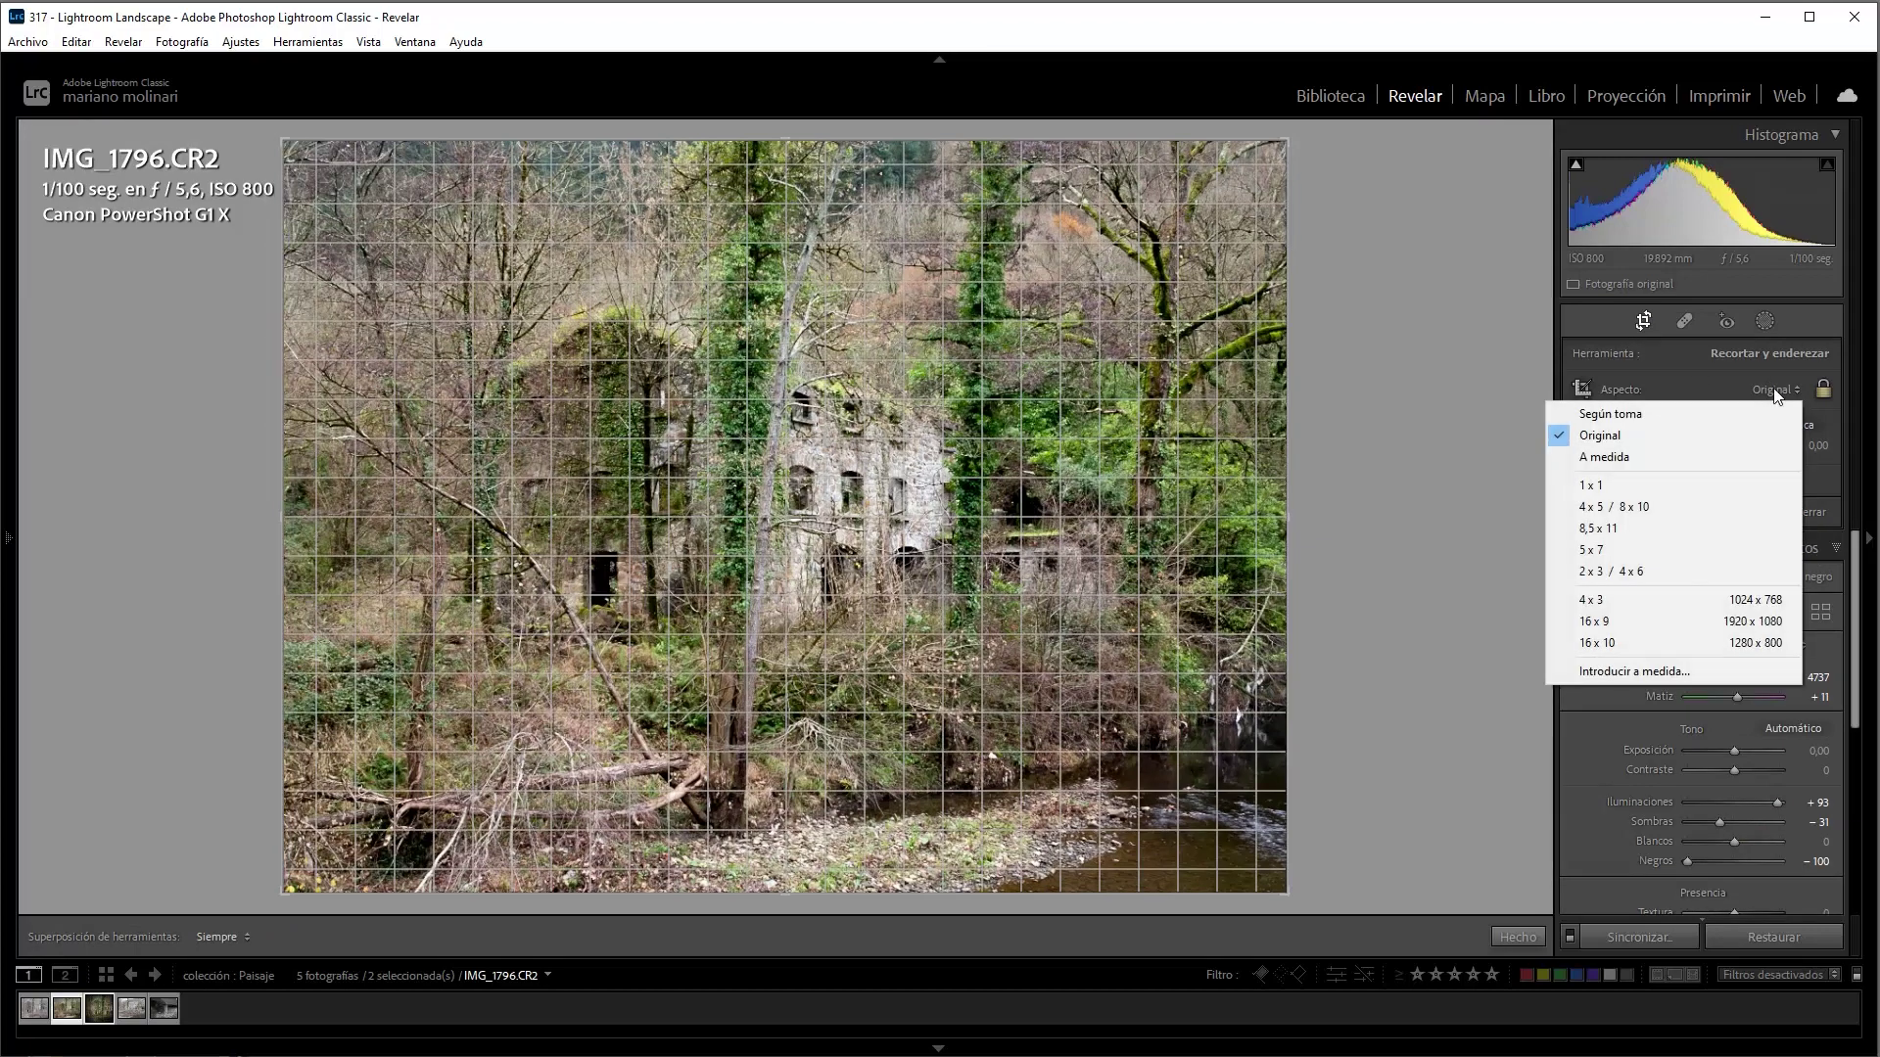
{"action": "left_click", "coordinate": [1690, 478]}
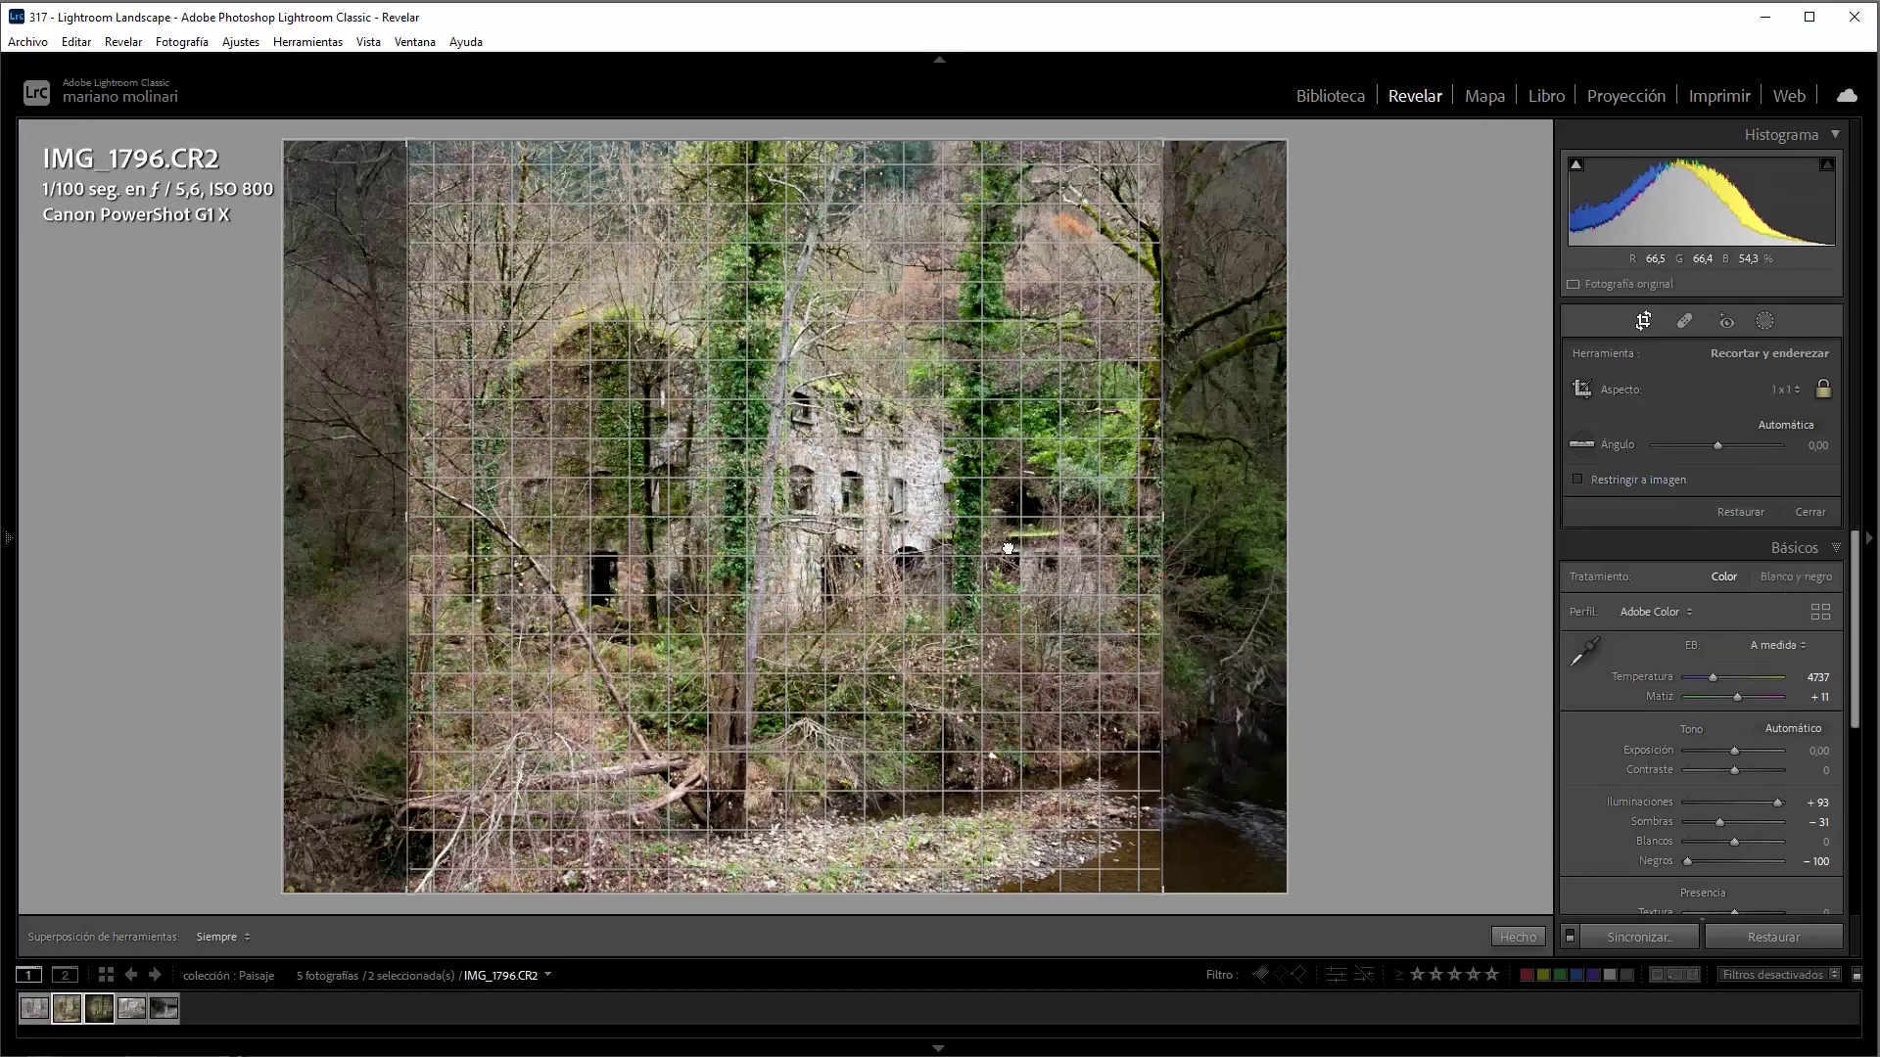
{"action": "left_click_drag", "start_coordinate": [1017, 545], "coordinate": [1082, 549]}
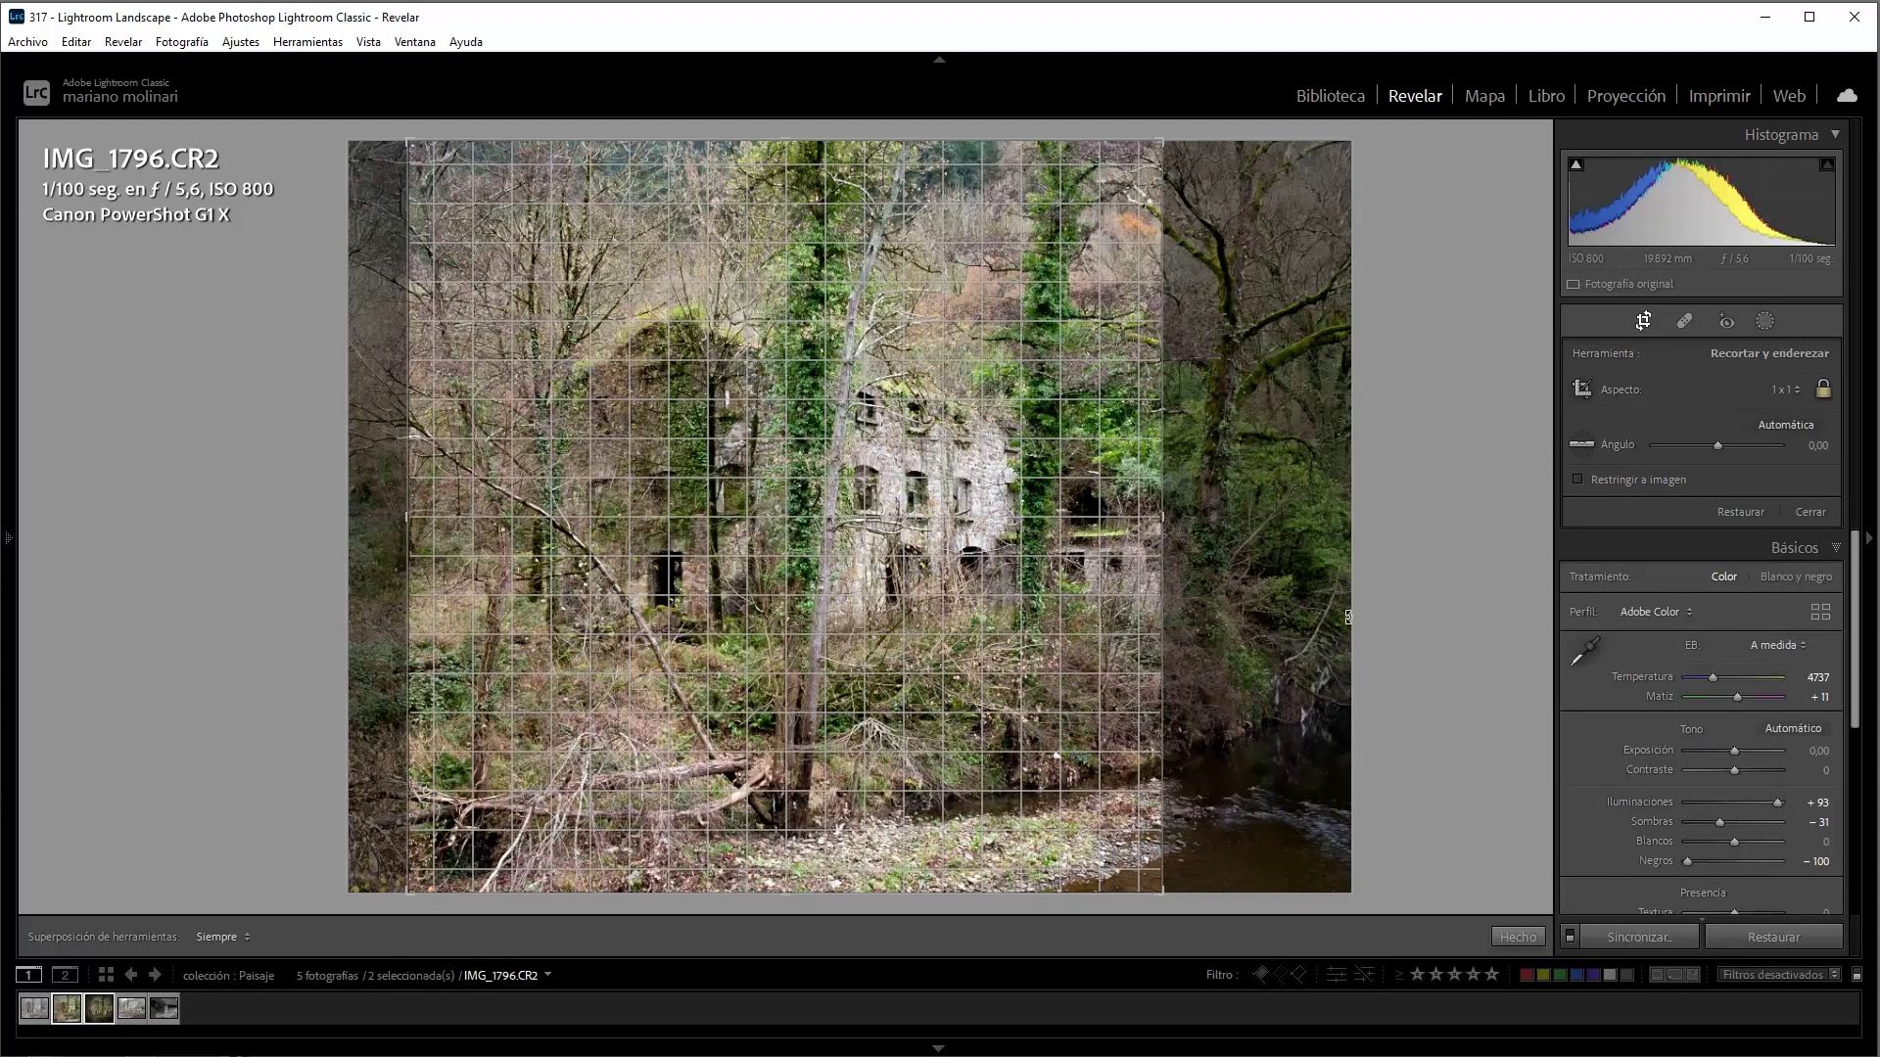
{"action": "key", "text": "l"}
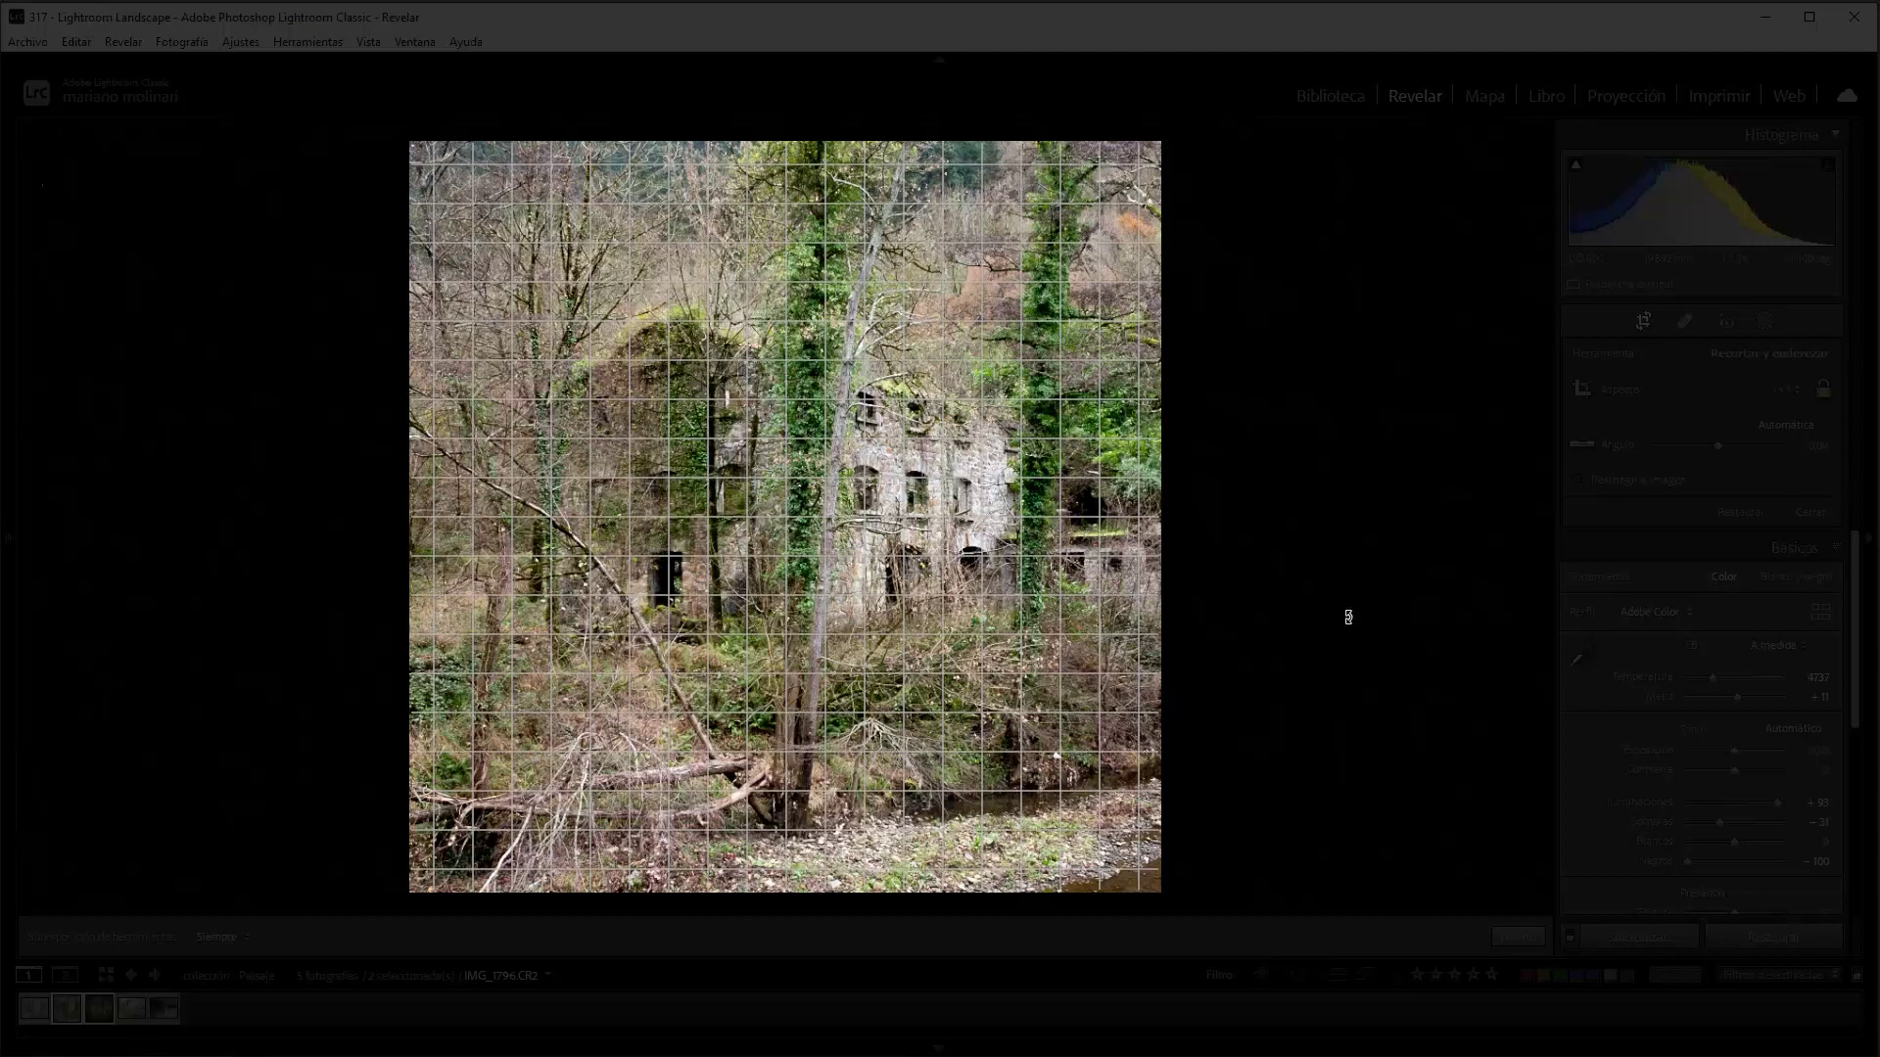
{"action": "key", "text": "l"}
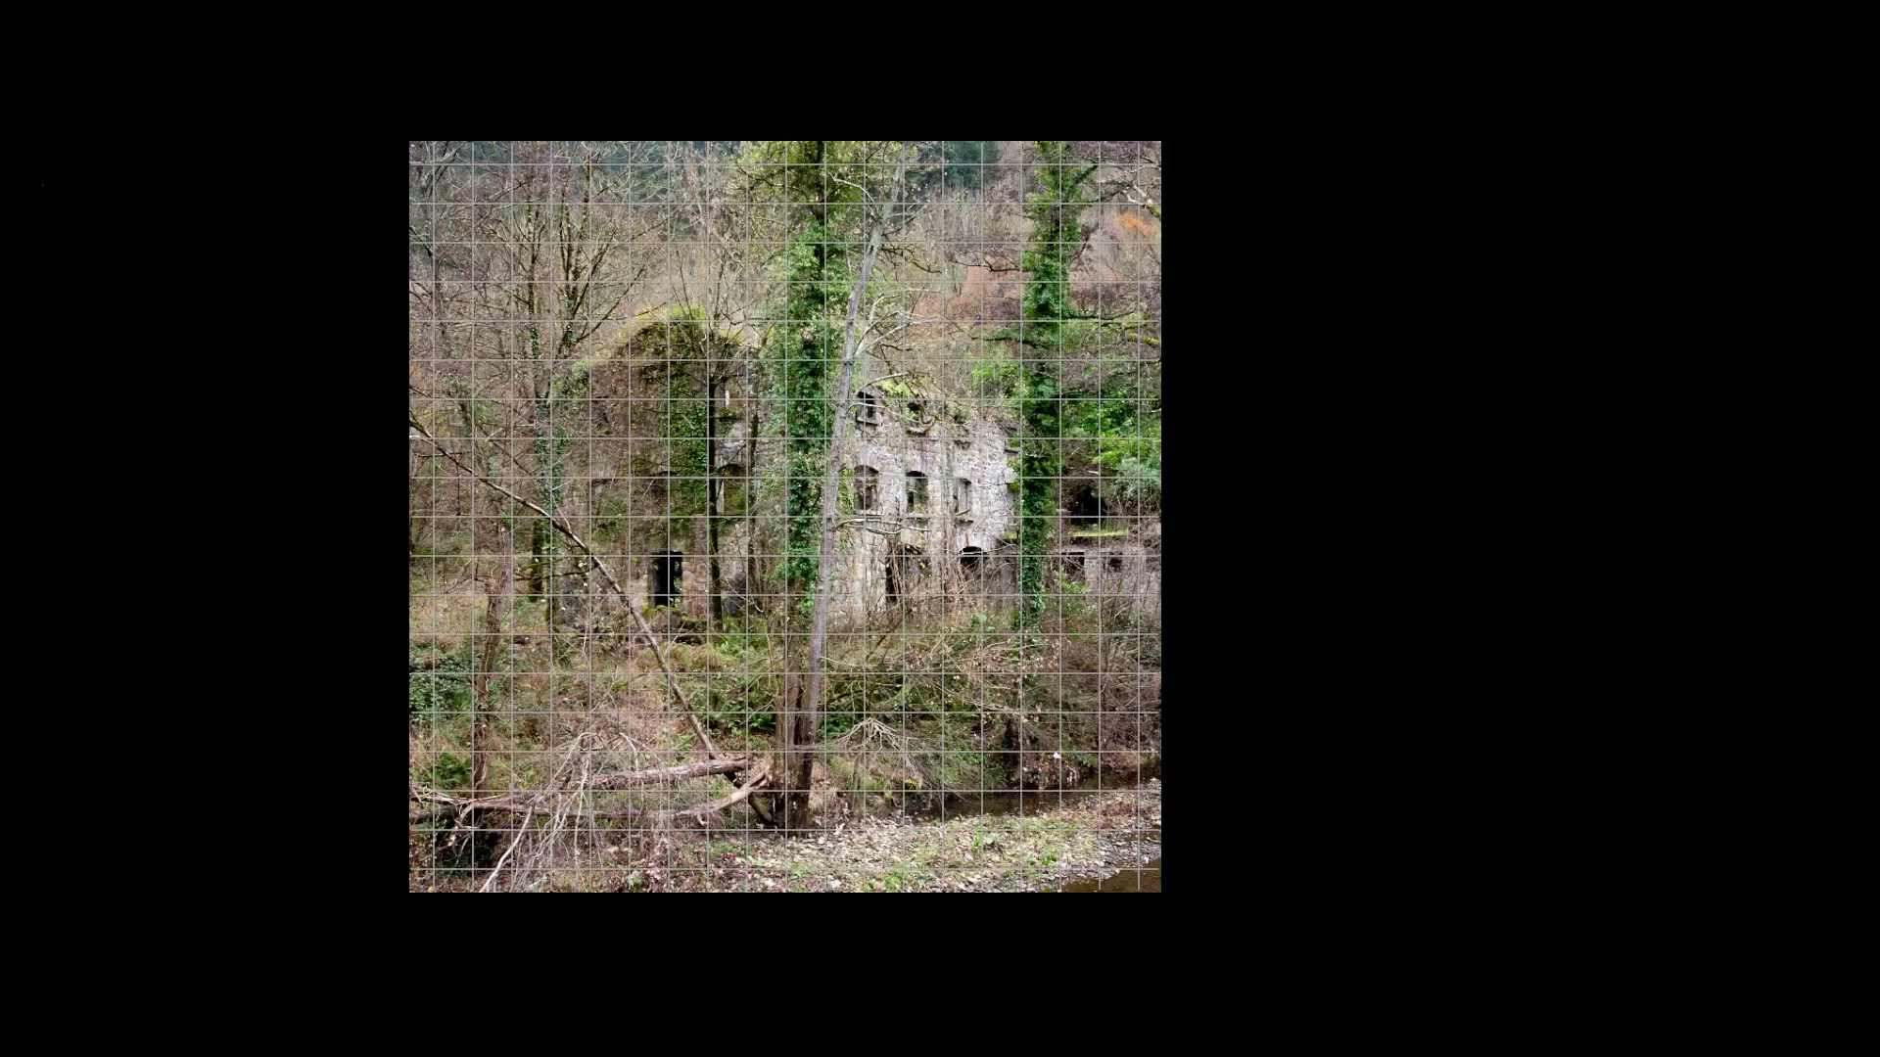
{"action": "key", "text": "l"}
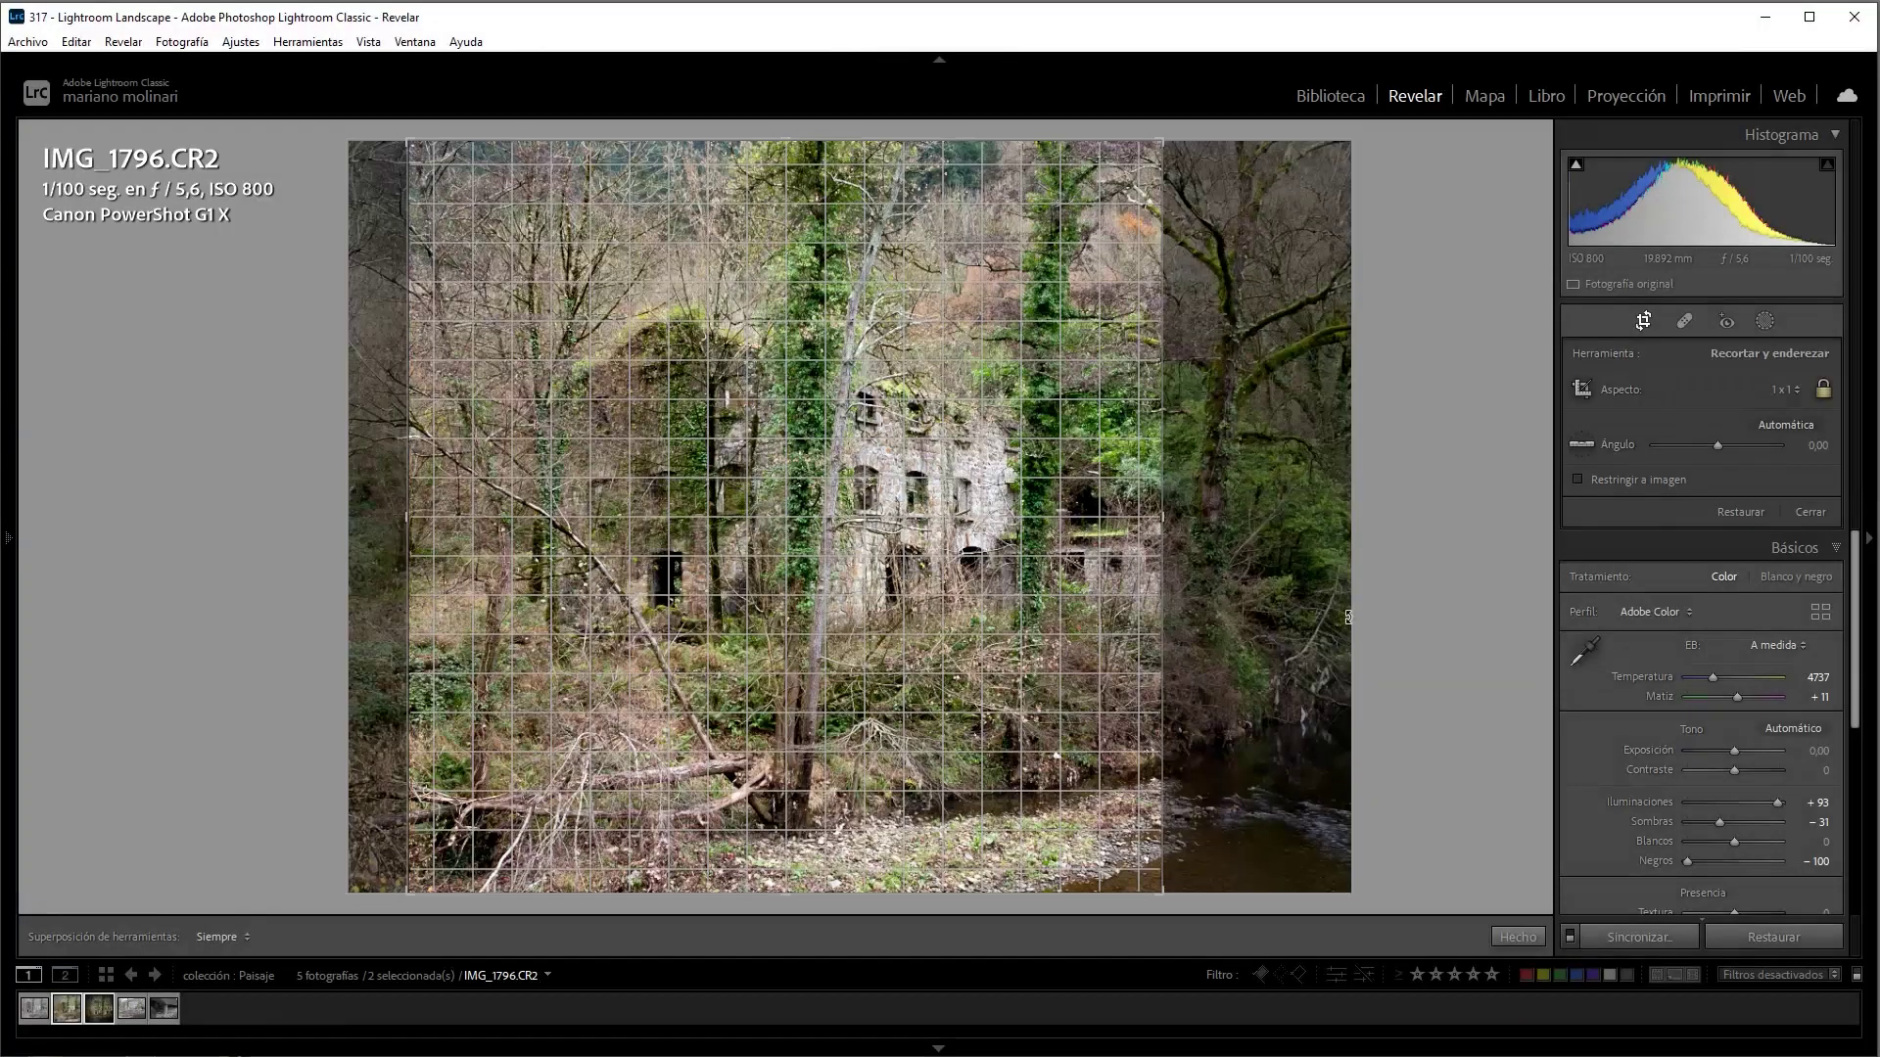
{"action": "key", "text": "l"}
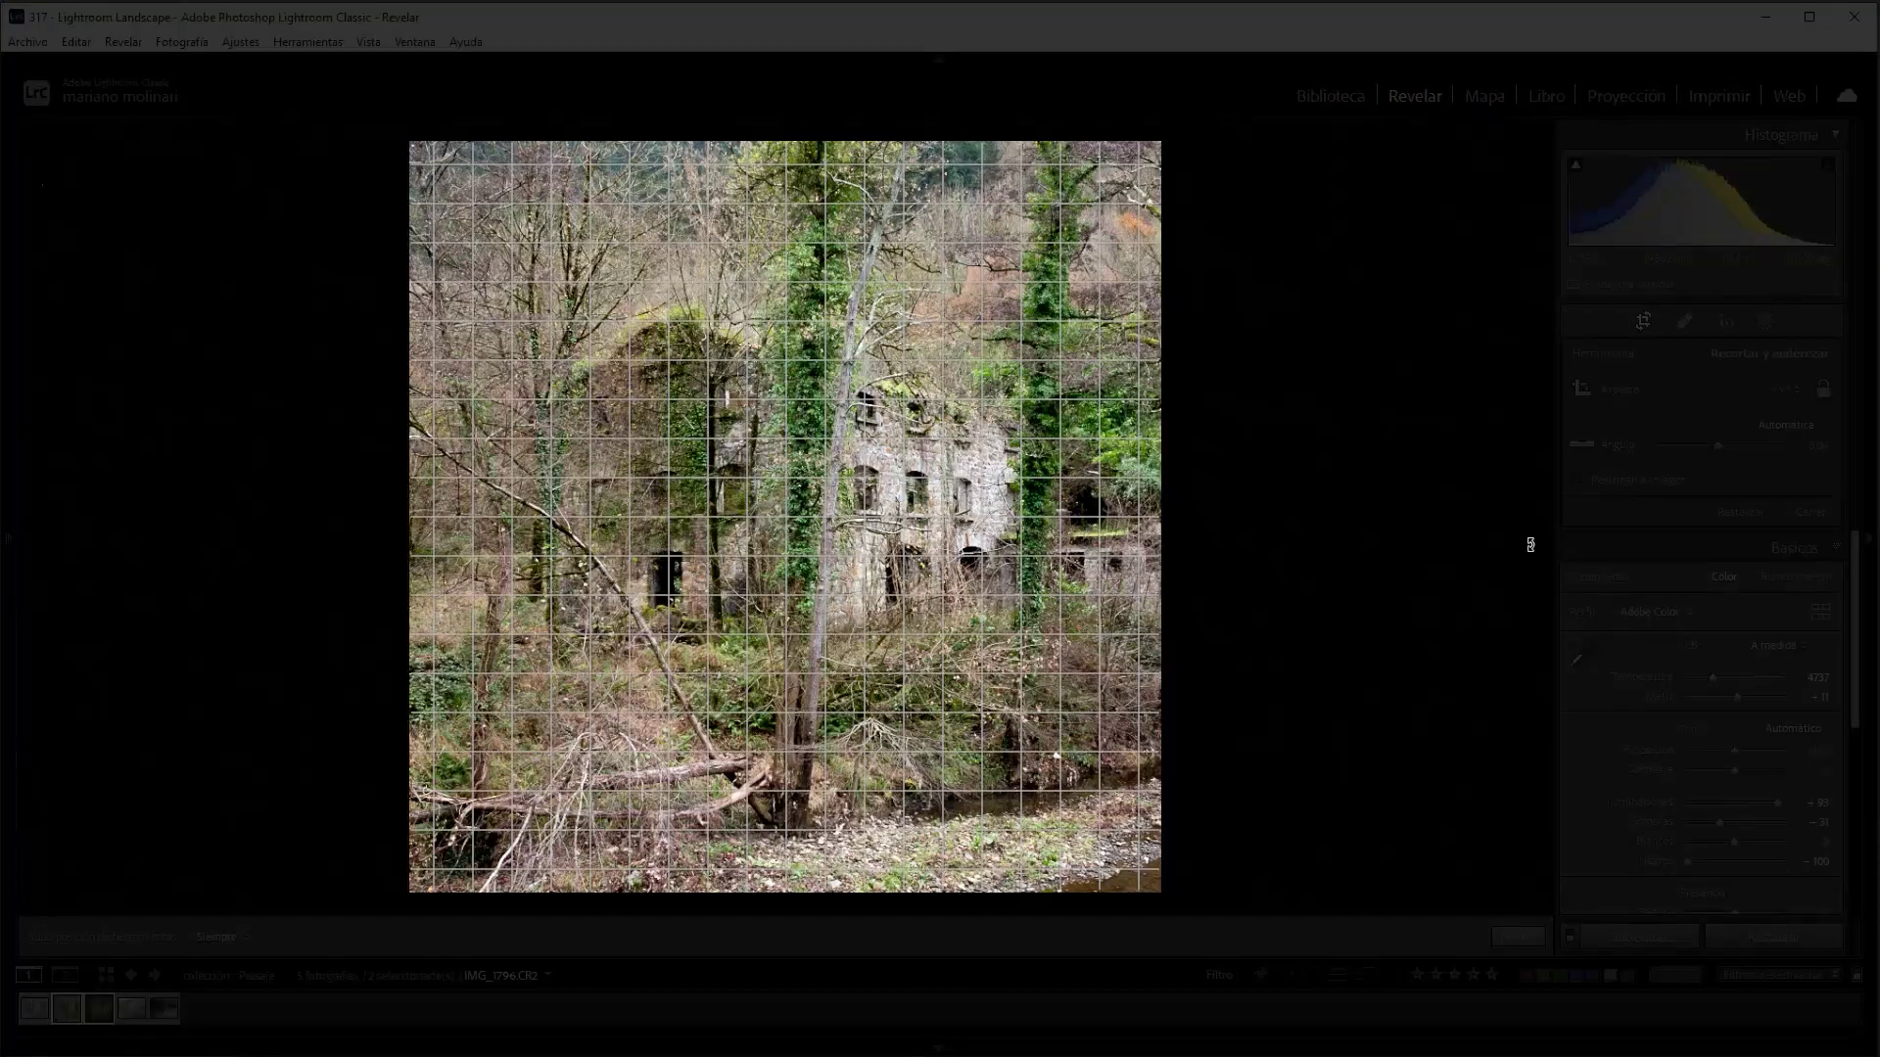
Shrink and reposition the square crop tightly around the building, then apply it with Hecho
{"action": "left_click_drag", "start_coordinate": [888, 660], "coordinate": [905, 684]}
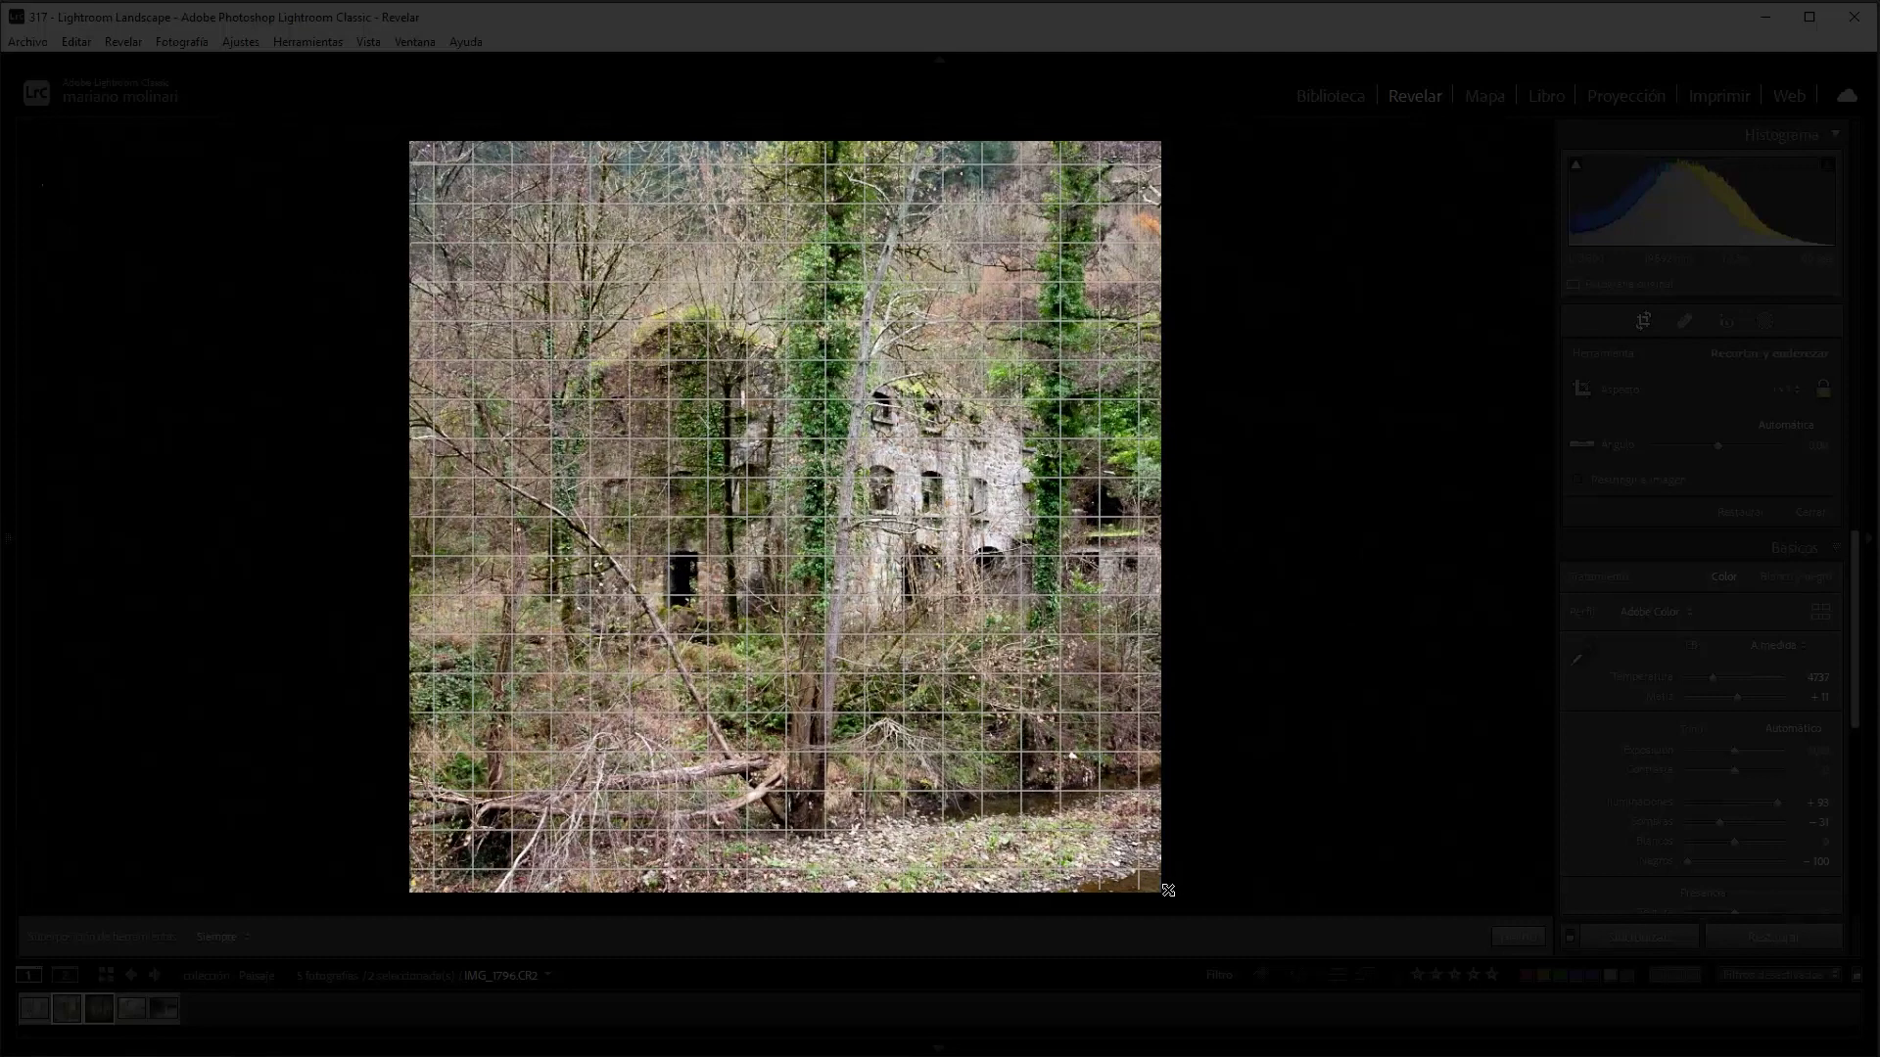
{"action": "left_click_drag", "start_coordinate": [1172, 887], "coordinate": [1150, 880]}
{"action": "left_click_drag", "start_coordinate": [945, 739], "coordinate": [887, 705]}
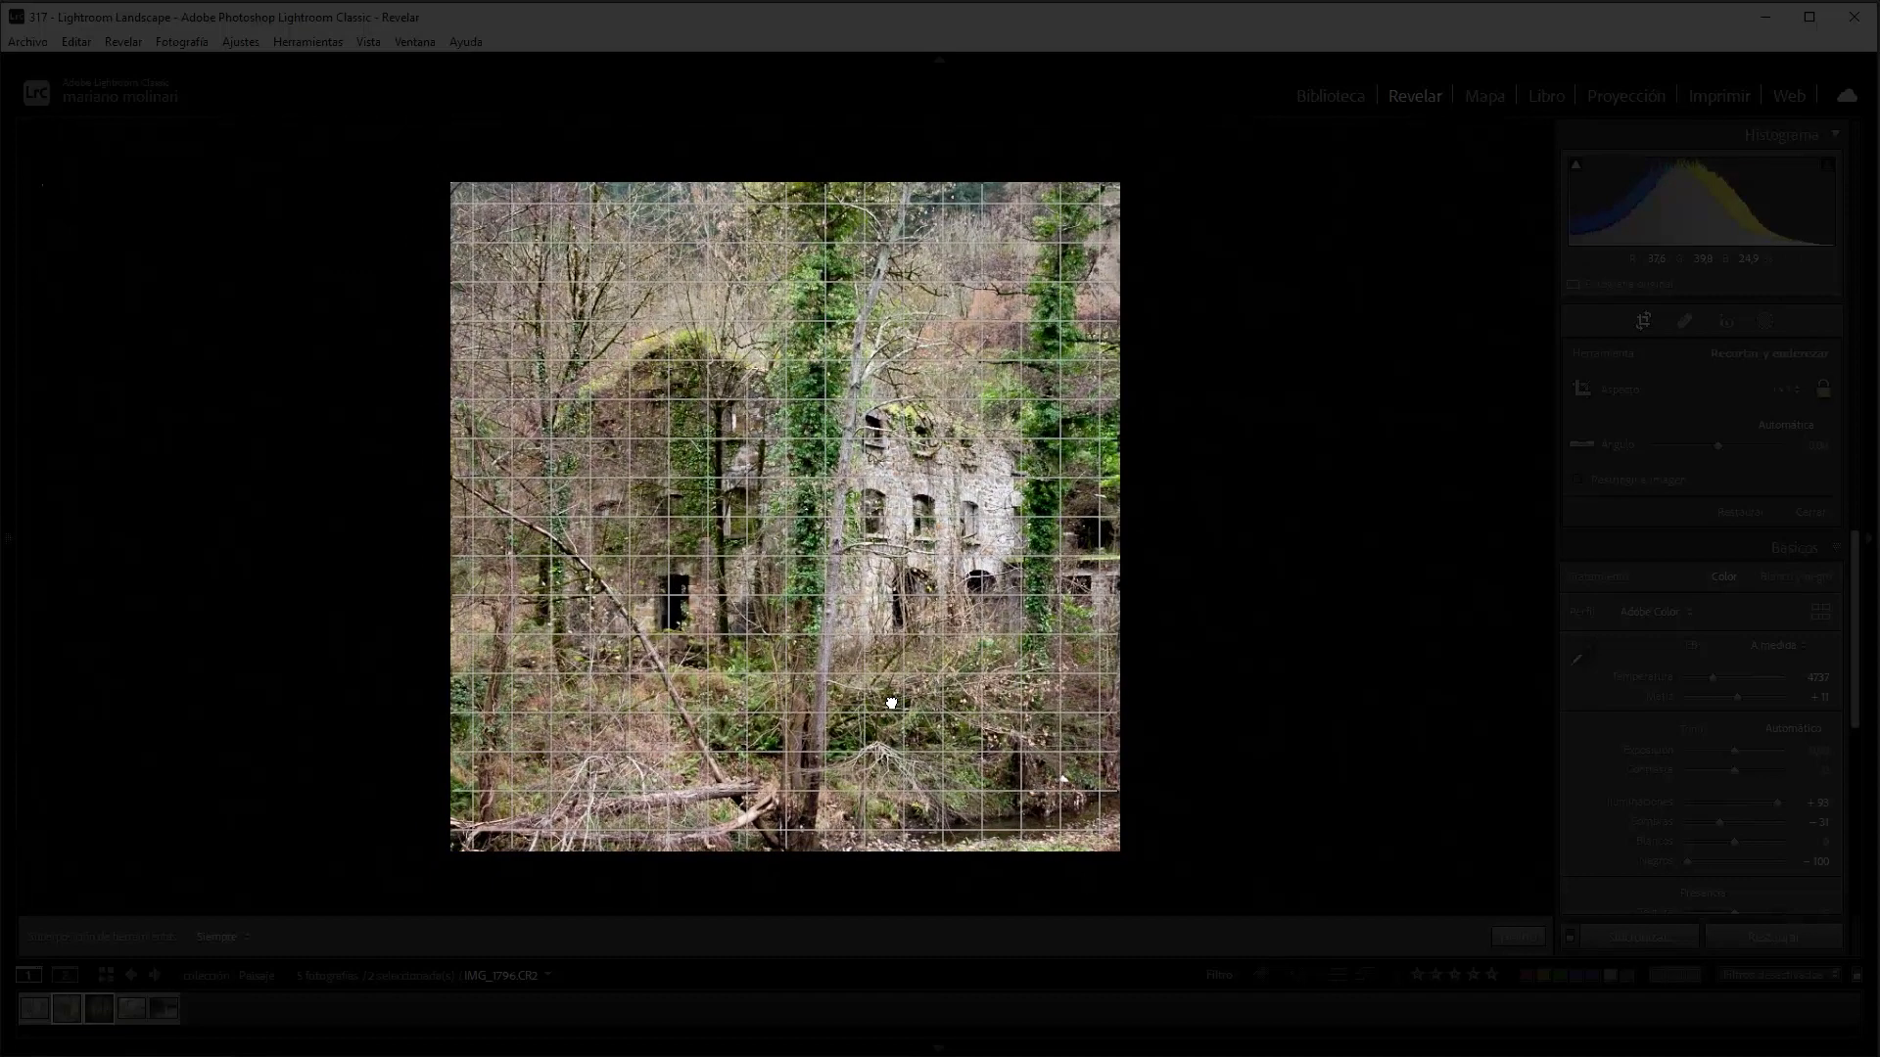
{"action": "mouse_move", "coordinate": [1114, 847]}
{"action": "left_mouse_down"}
{"action": "mouse_move", "coordinate": [1093, 828]}
{"action": "mouse_move", "coordinate": [1101, 841]}
{"action": "left_mouse_up"}
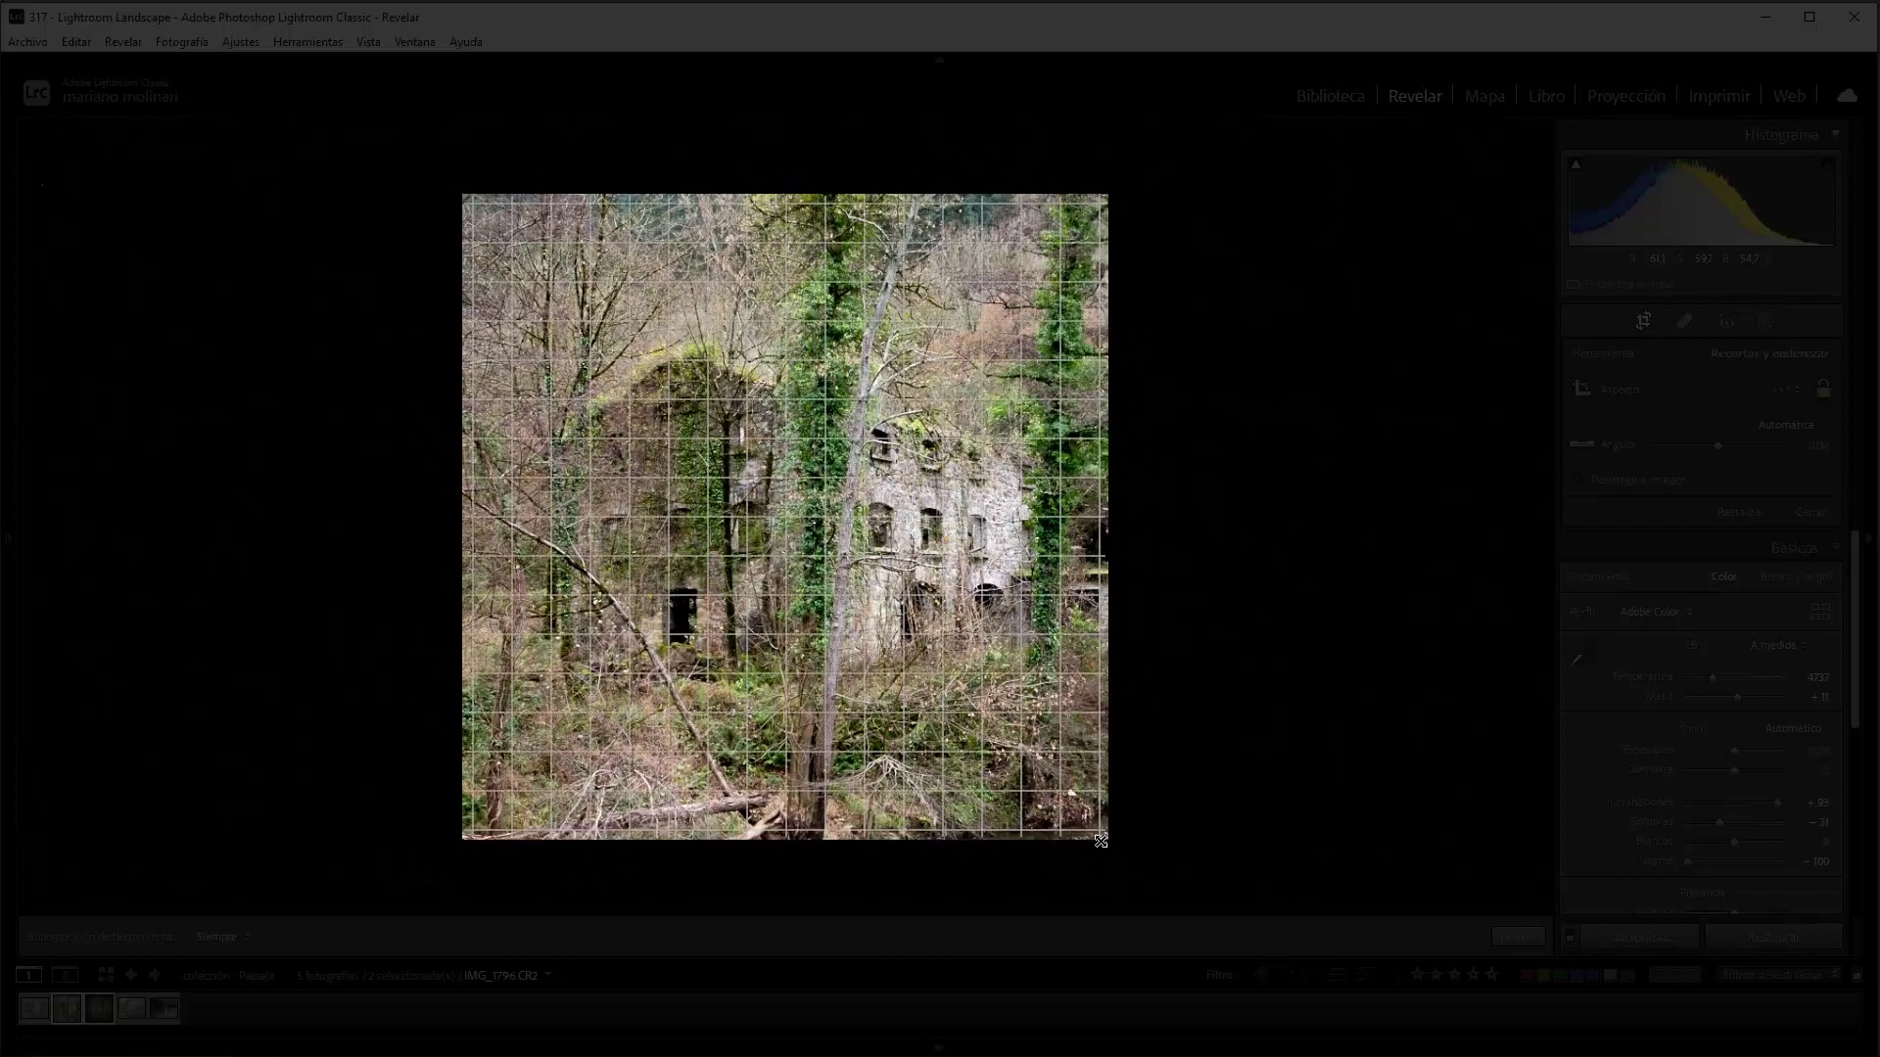
{"action": "mouse_move", "coordinate": [998, 697]}
{"action": "left_mouse_down"}
{"action": "mouse_move", "coordinate": [1015, 701]}
{"action": "mouse_move", "coordinate": [1010, 657]}
{"action": "left_mouse_up"}
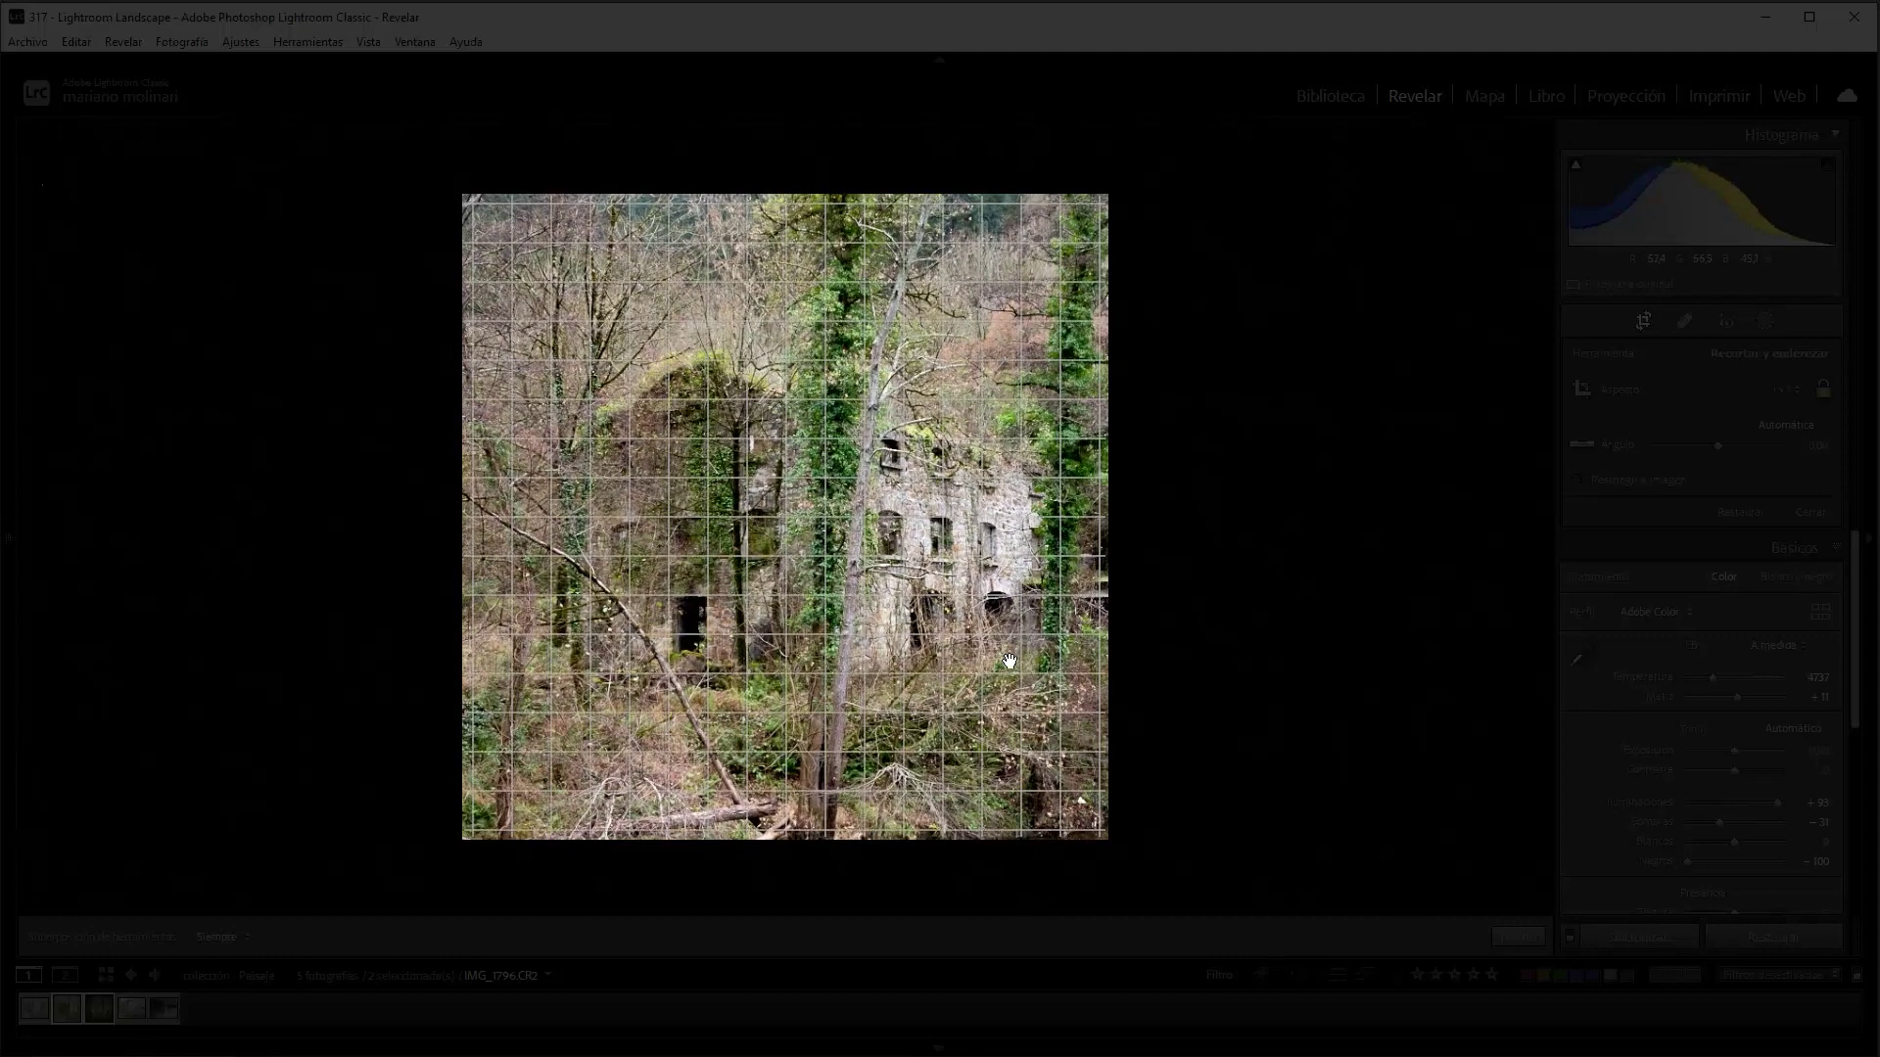
{"action": "key", "text": "l"}
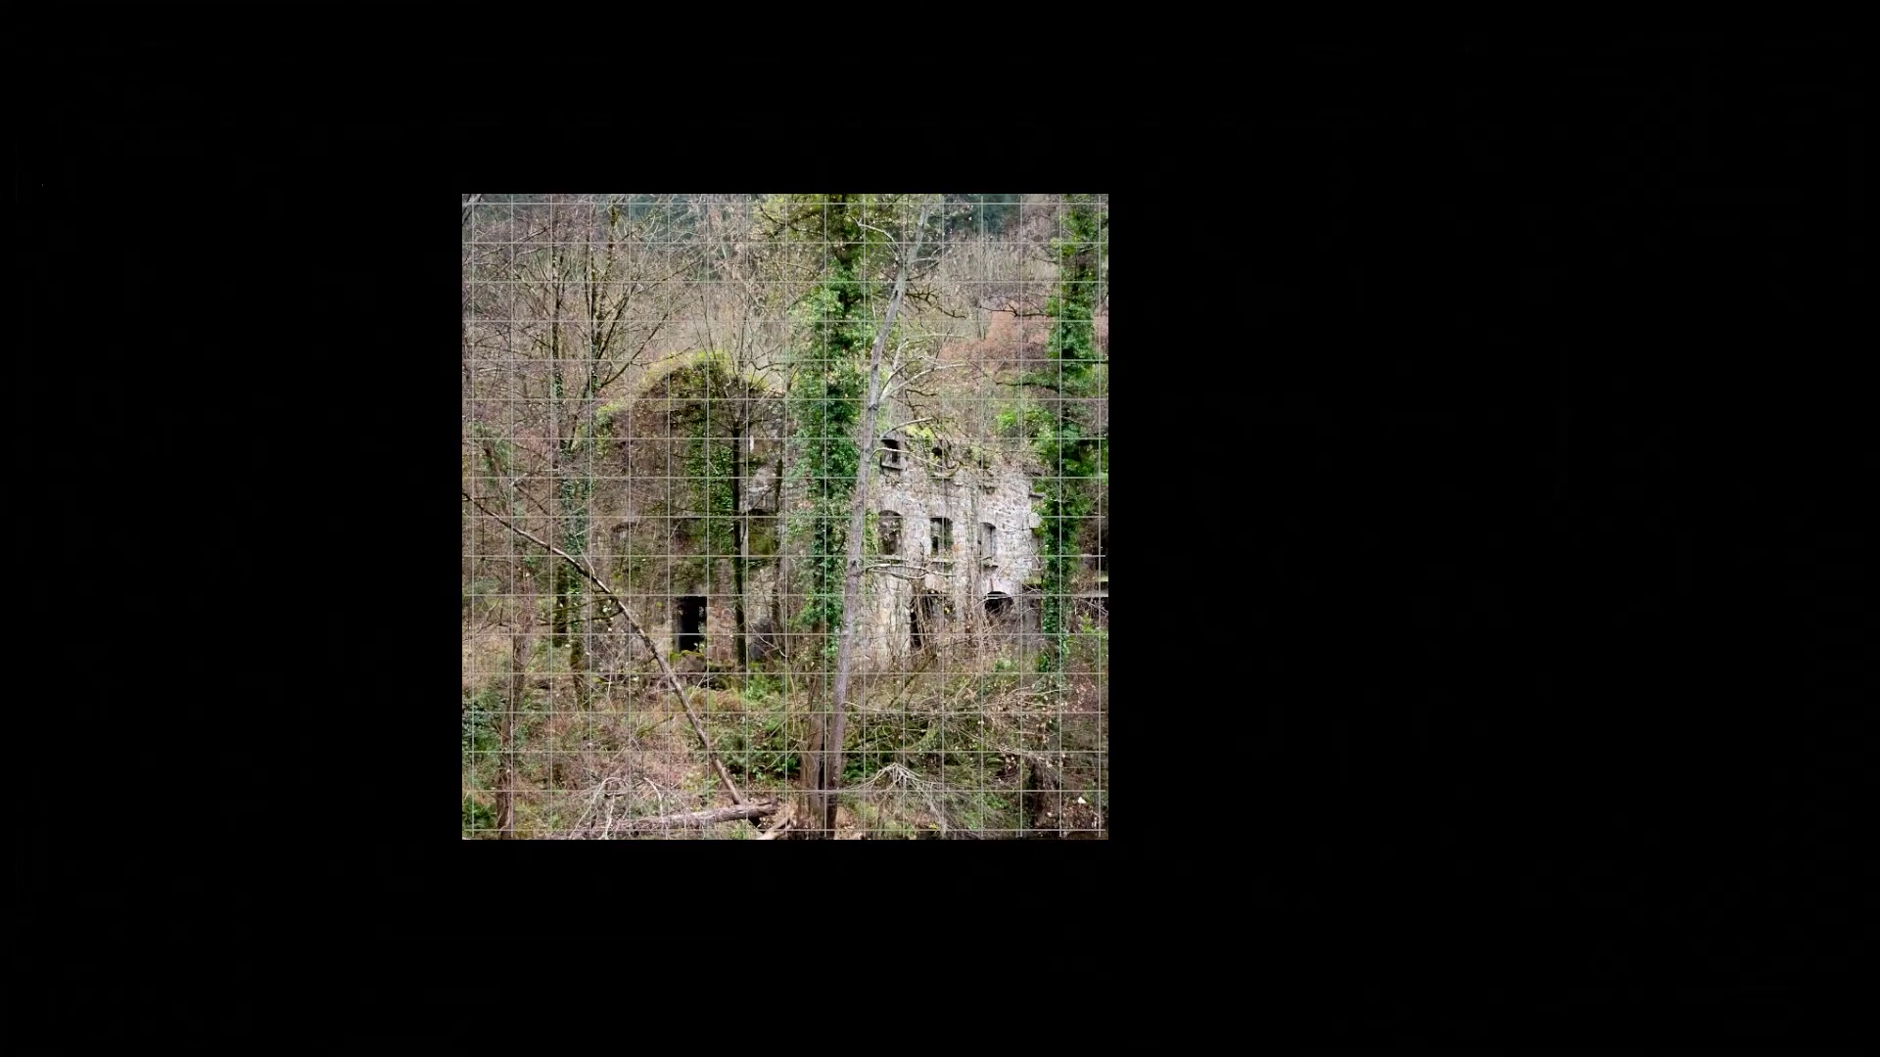
{"action": "key", "text": "l"}
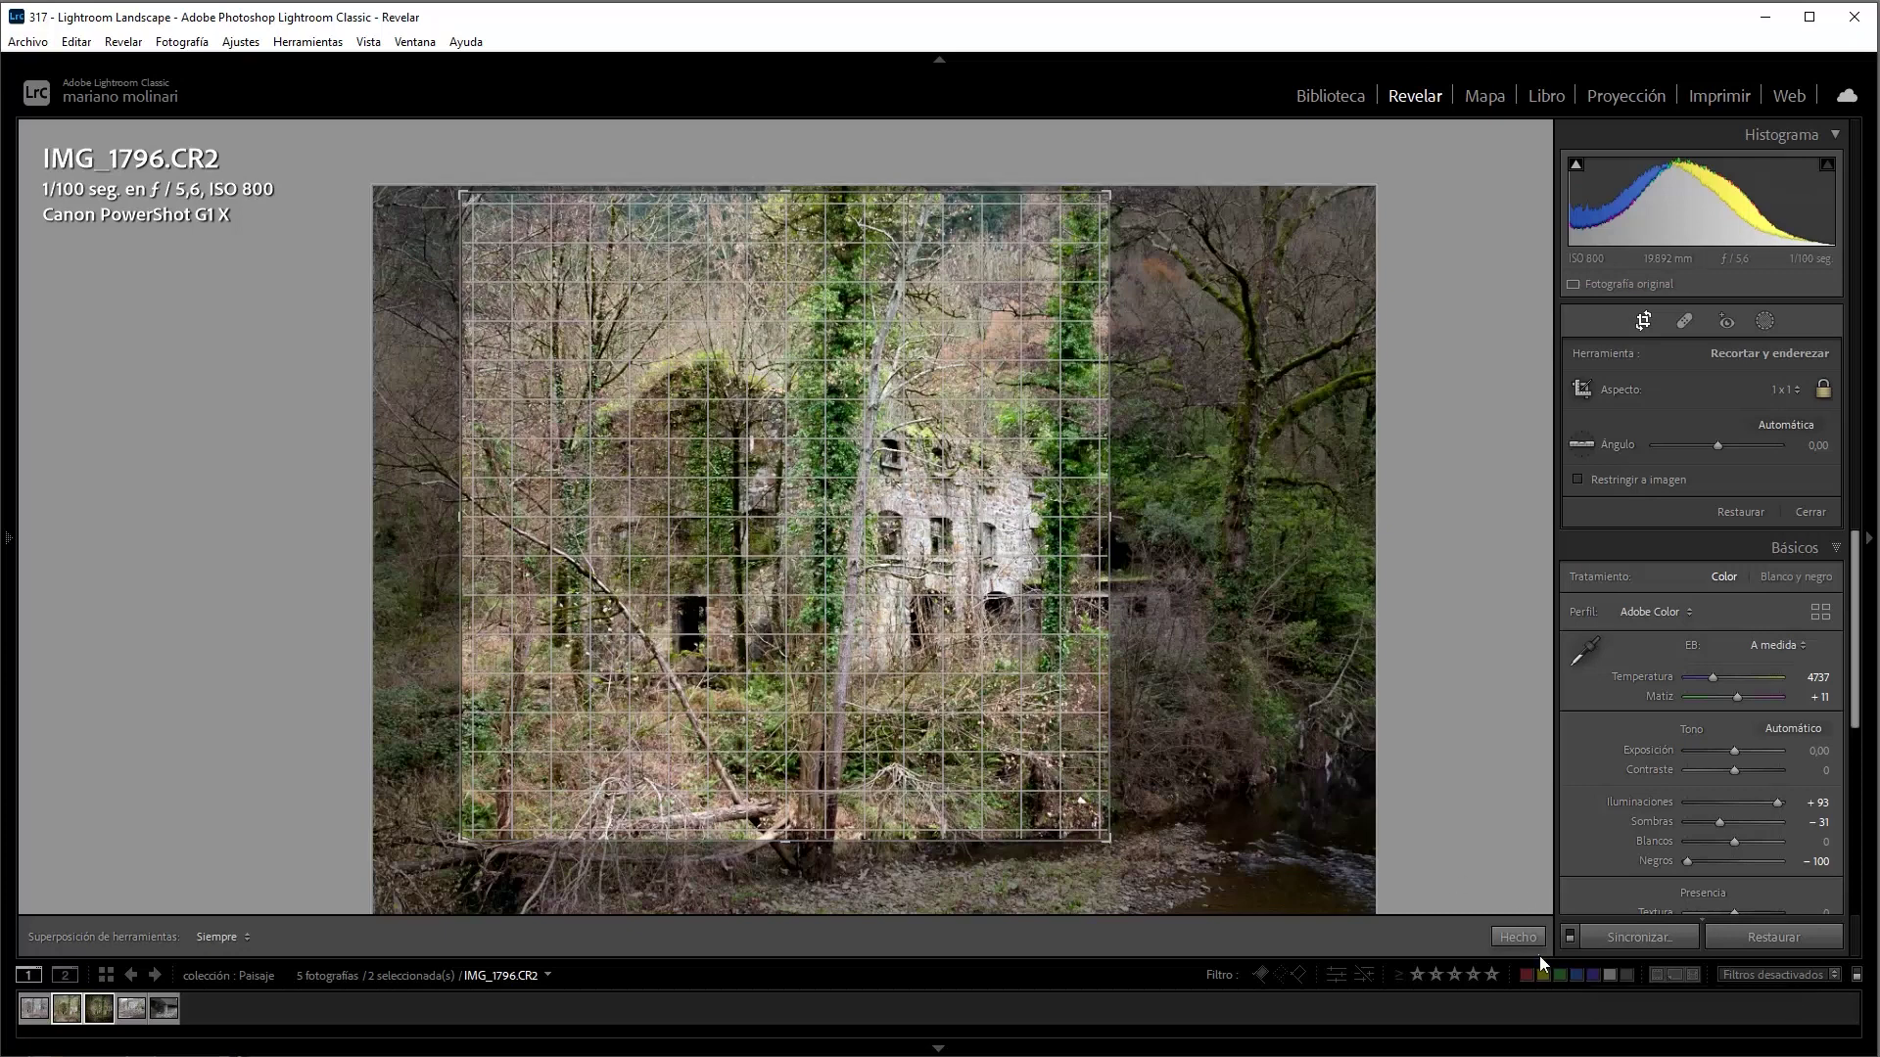
{"action": "left_click", "coordinate": [1531, 937]}
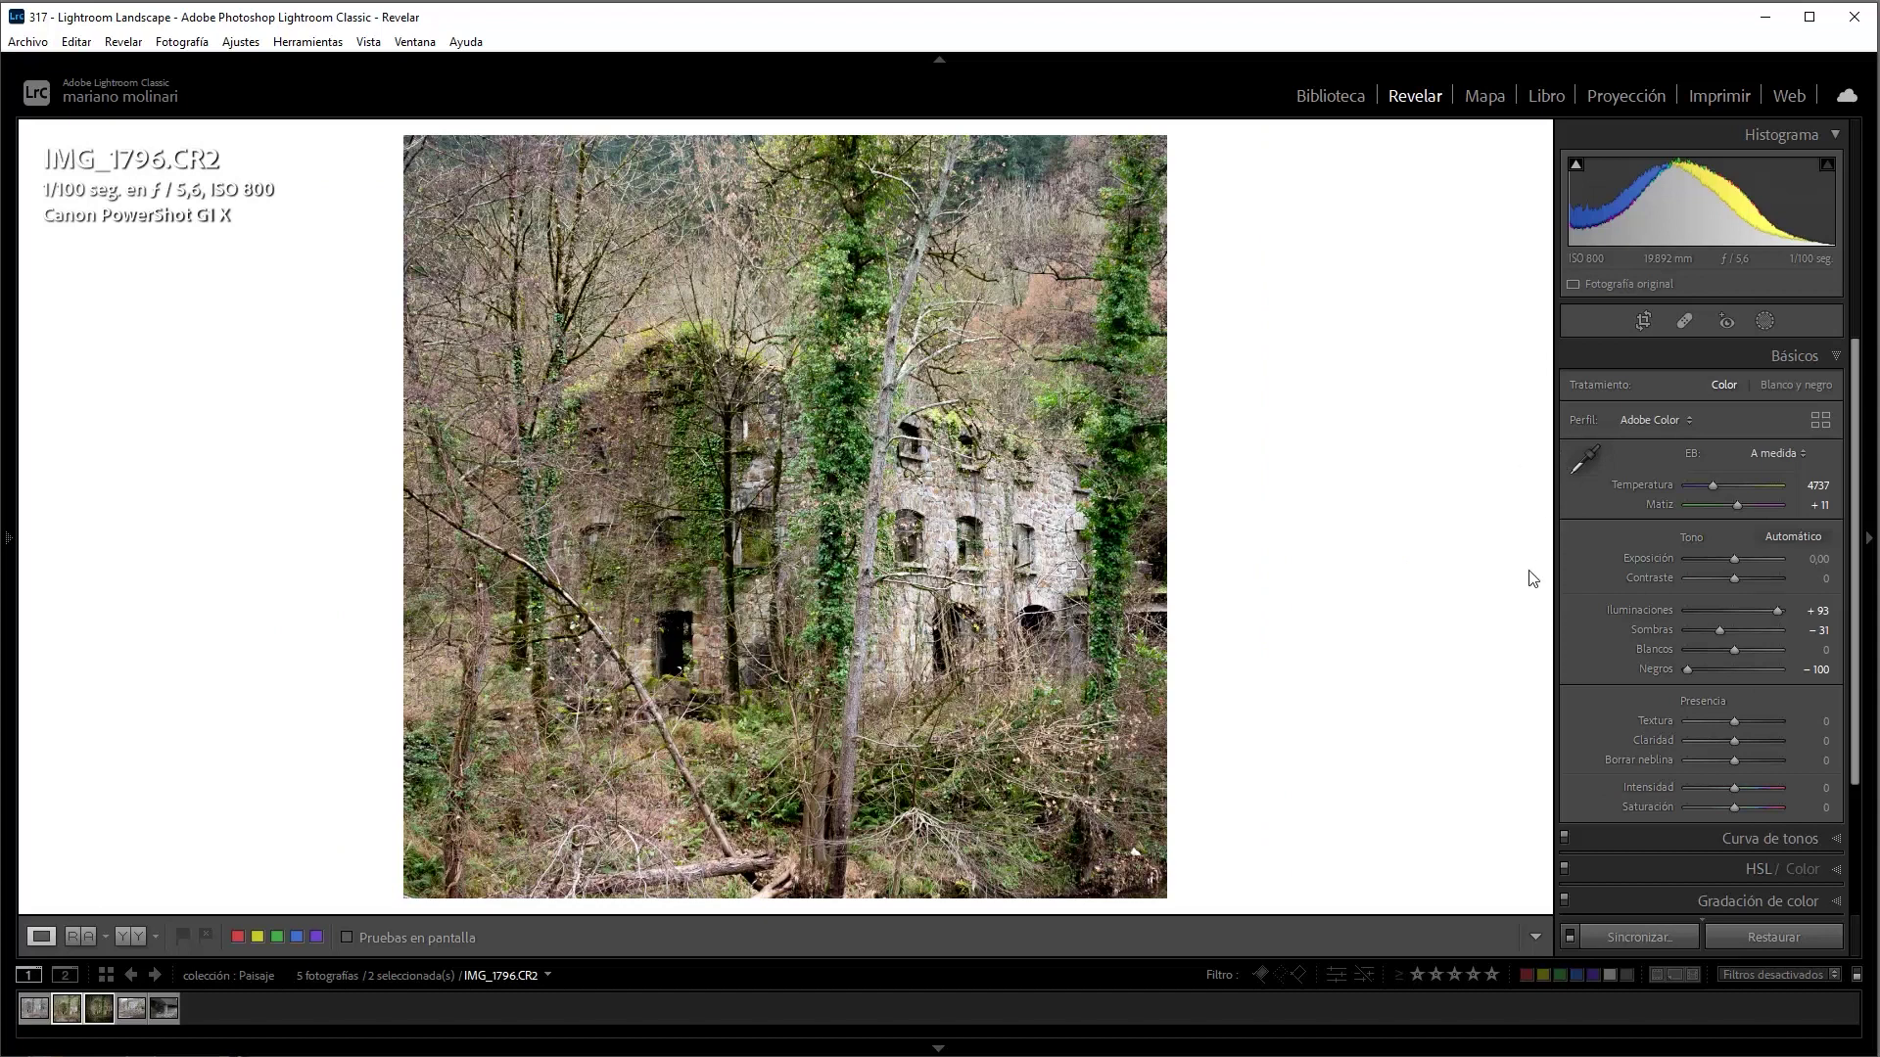
Draw a radial gradient mask and move it to the centre of the photo
{"action": "left_click", "coordinate": [1762, 320]}
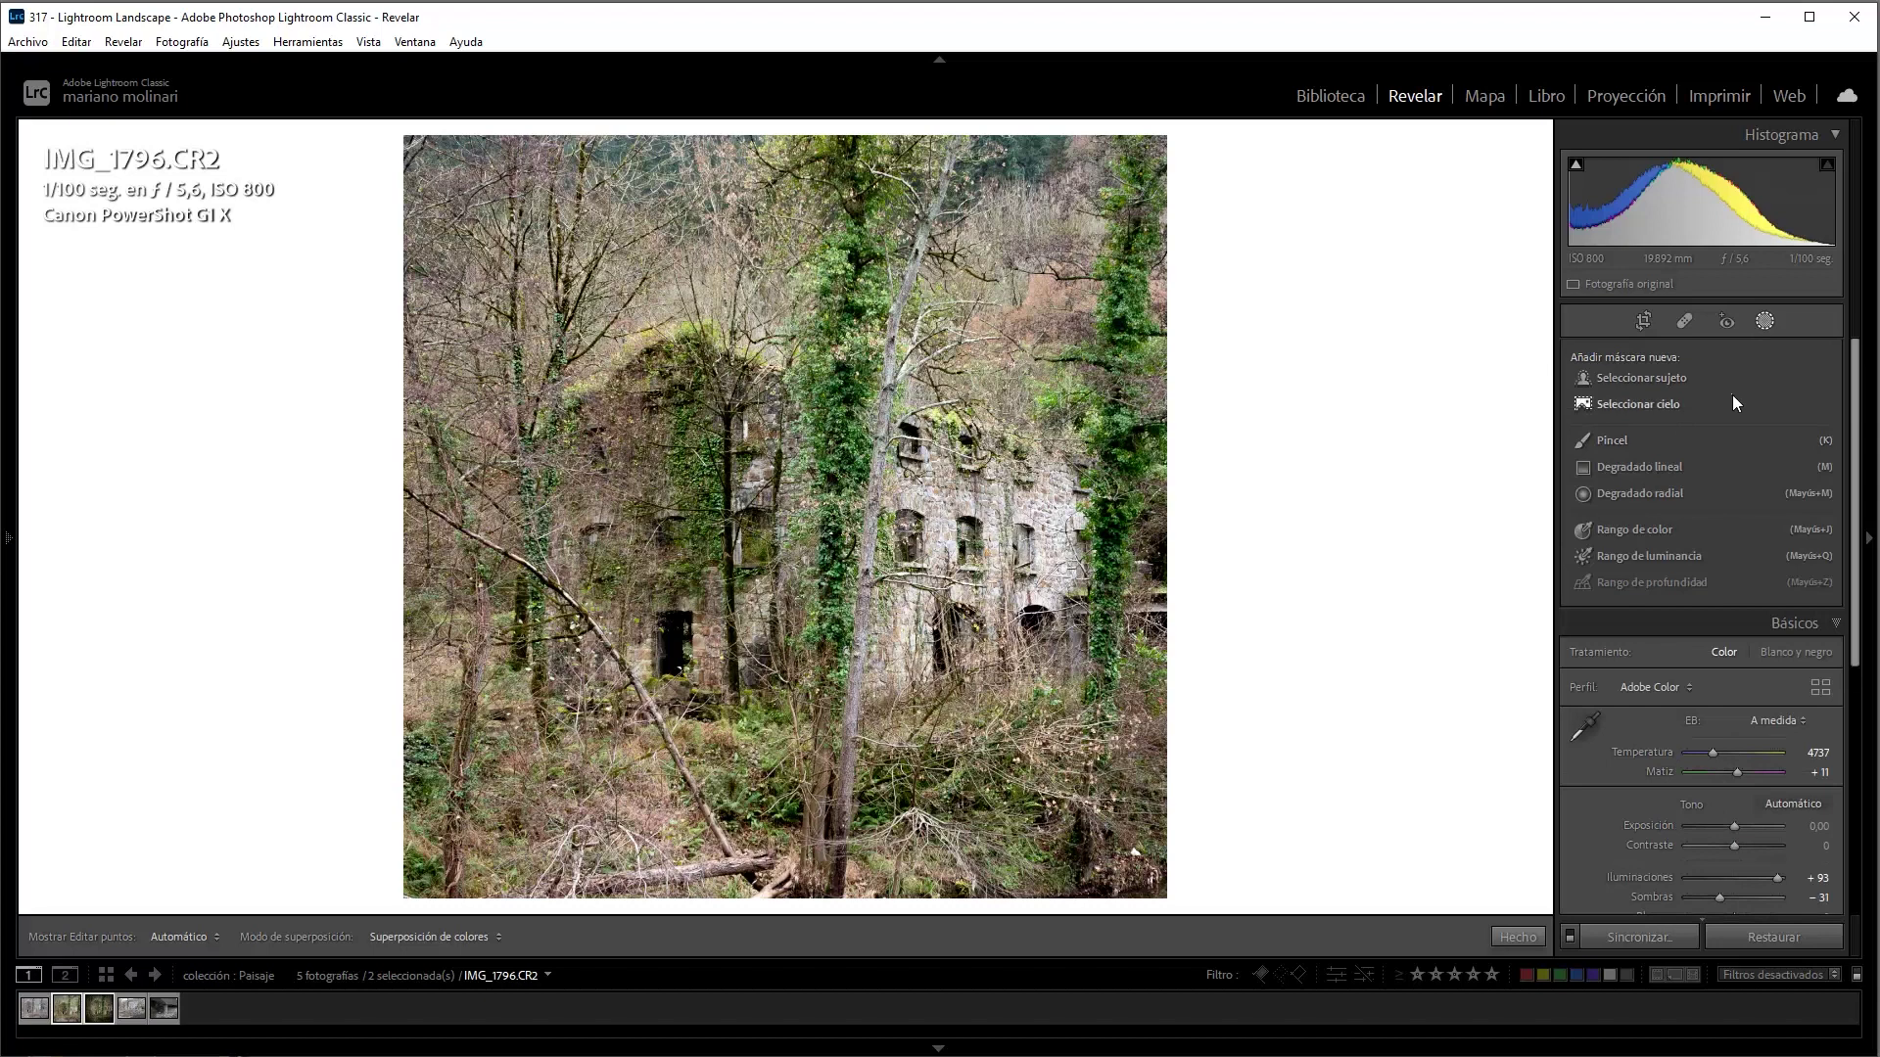
{"action": "left_click", "coordinate": [1712, 483]}
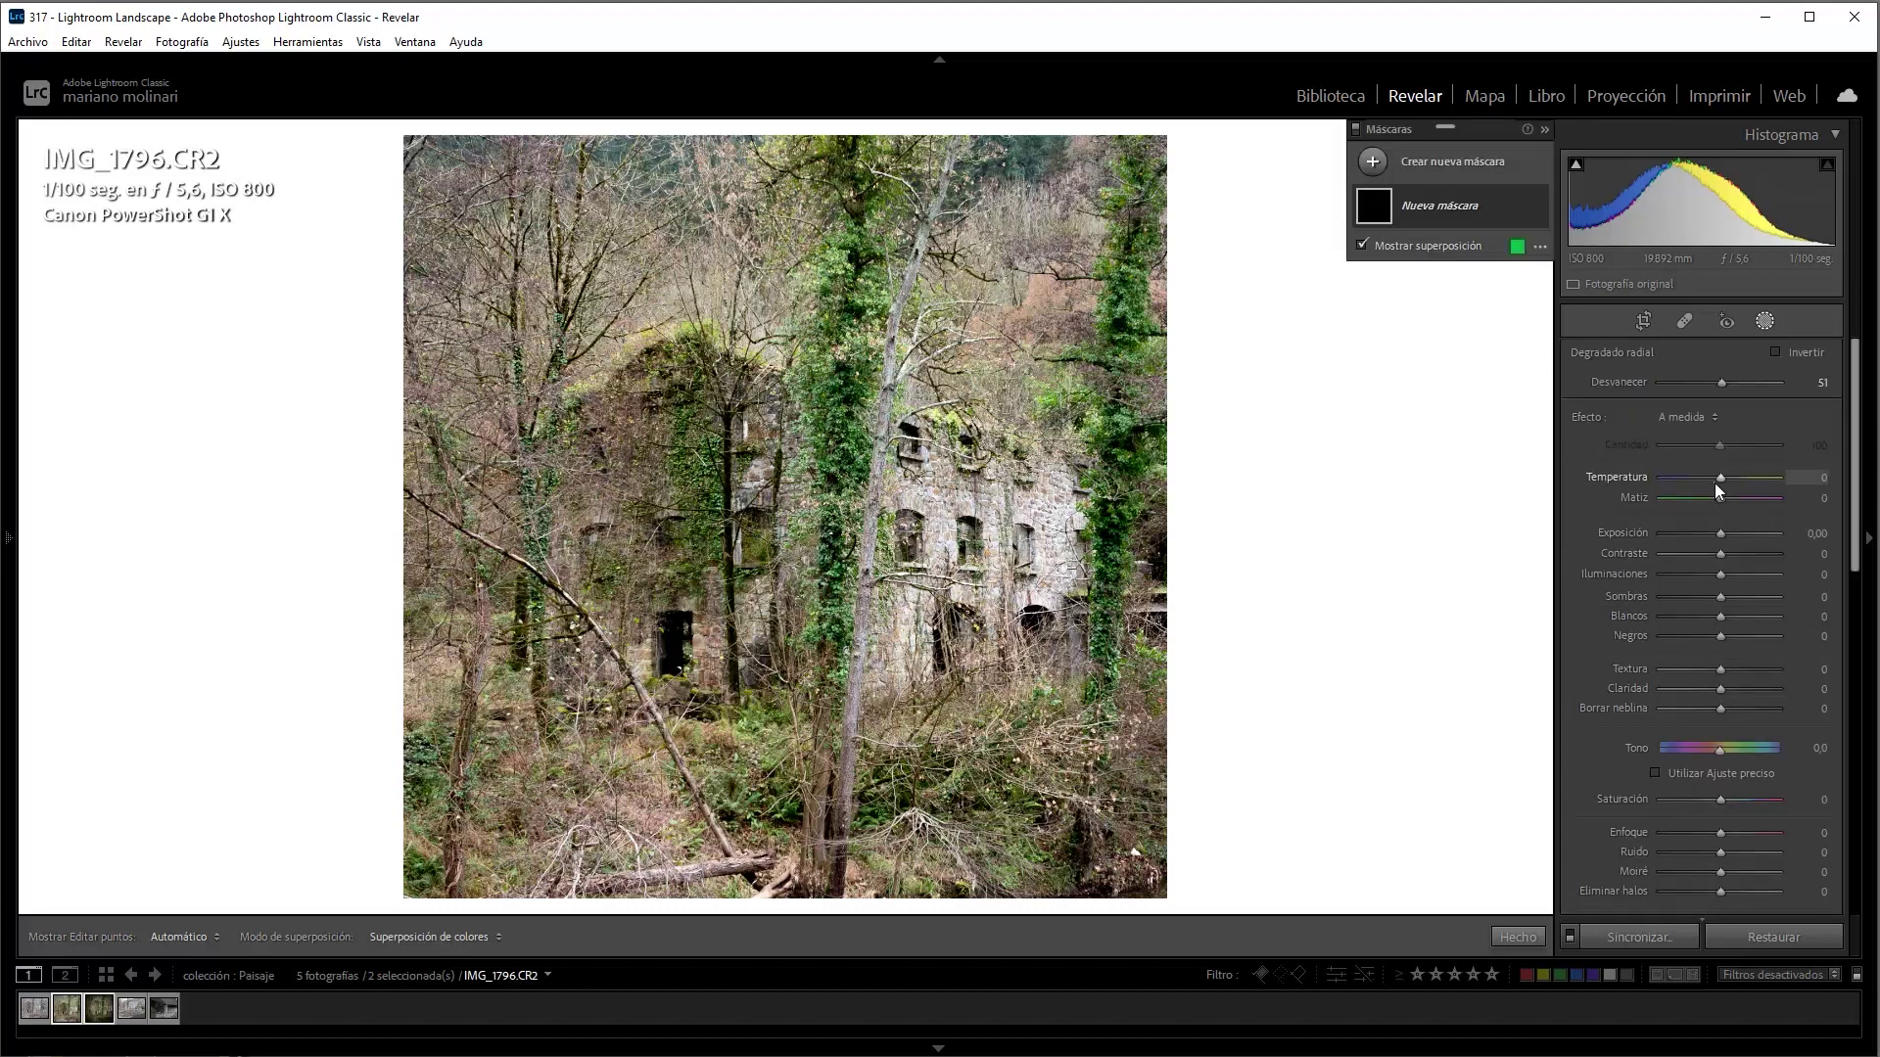
{"action": "left_click_drag", "start_coordinate": [551, 422], "coordinate": [1110, 664]}
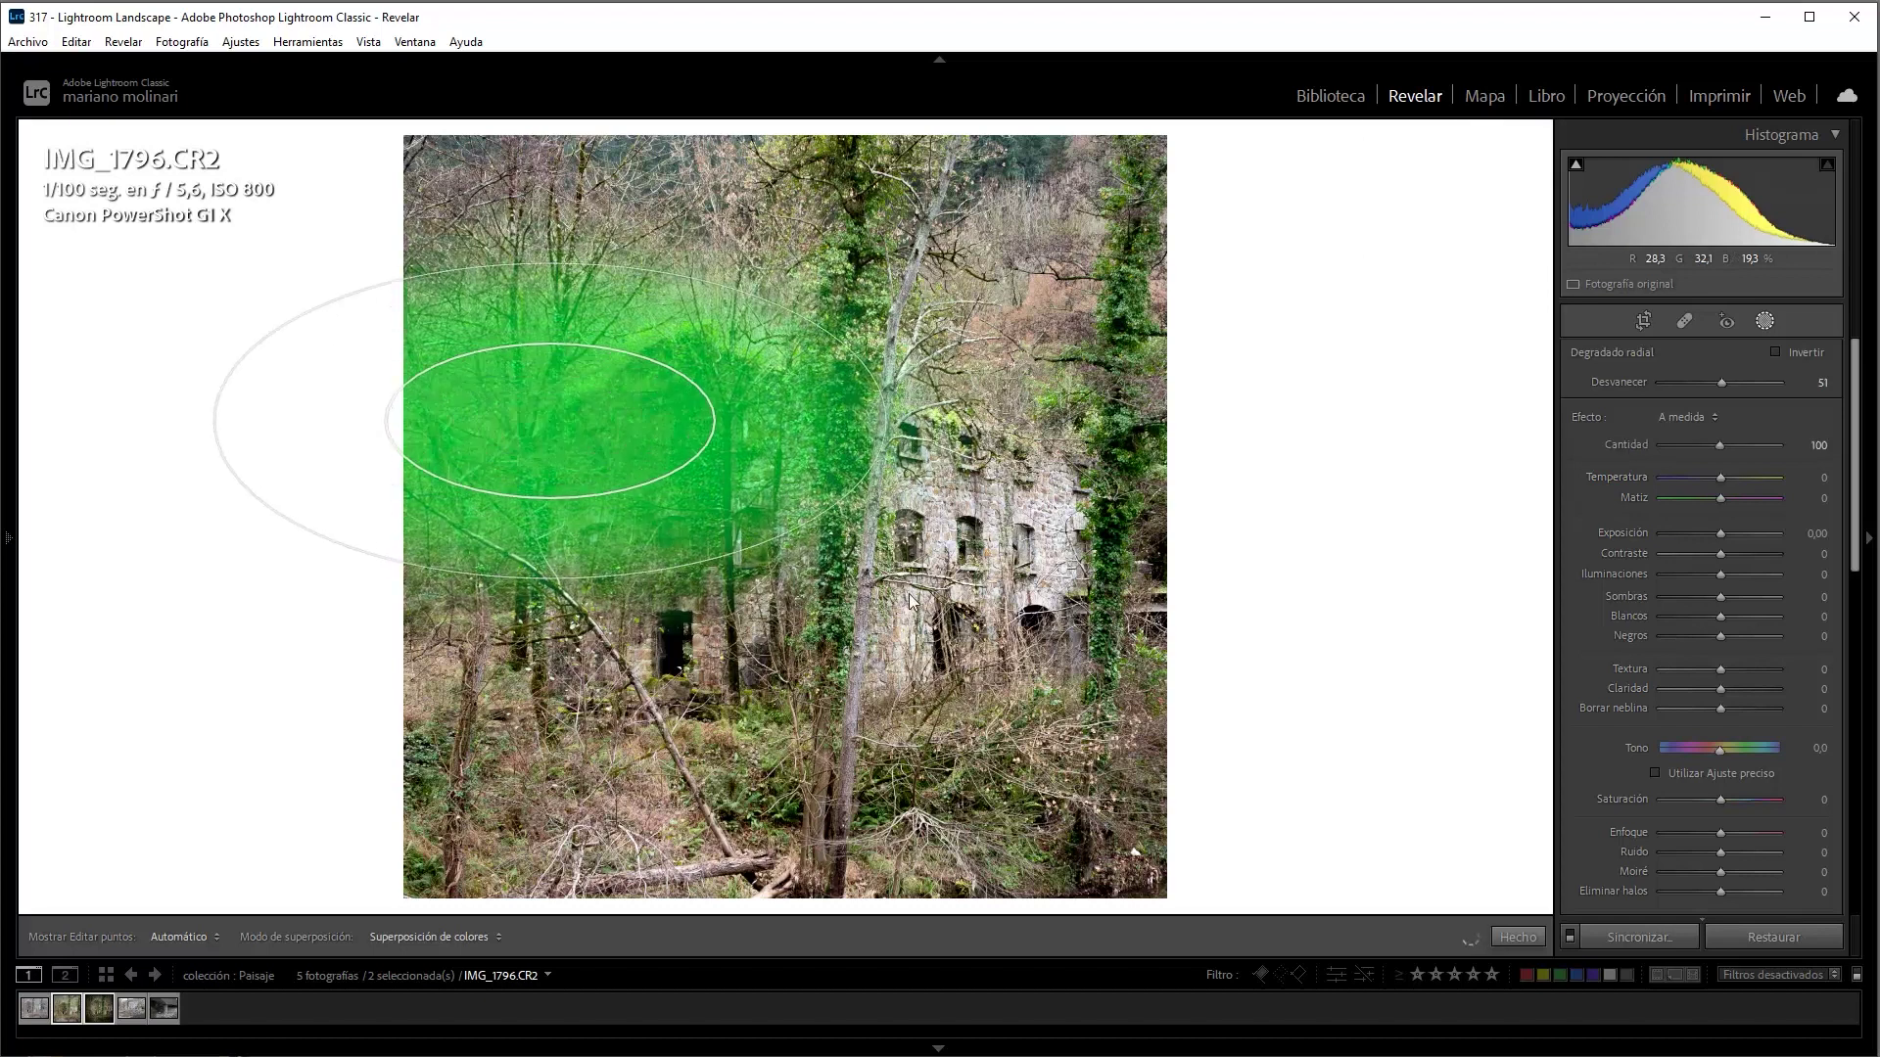
{"action": "mouse_move", "coordinate": [549, 420]}
{"action": "left_mouse_down"}
{"action": "mouse_move", "coordinate": [765, 570]}
{"action": "mouse_move", "coordinate": [732, 554]}
{"action": "mouse_move", "coordinate": [724, 735]}
{"action": "left_mouse_up"}
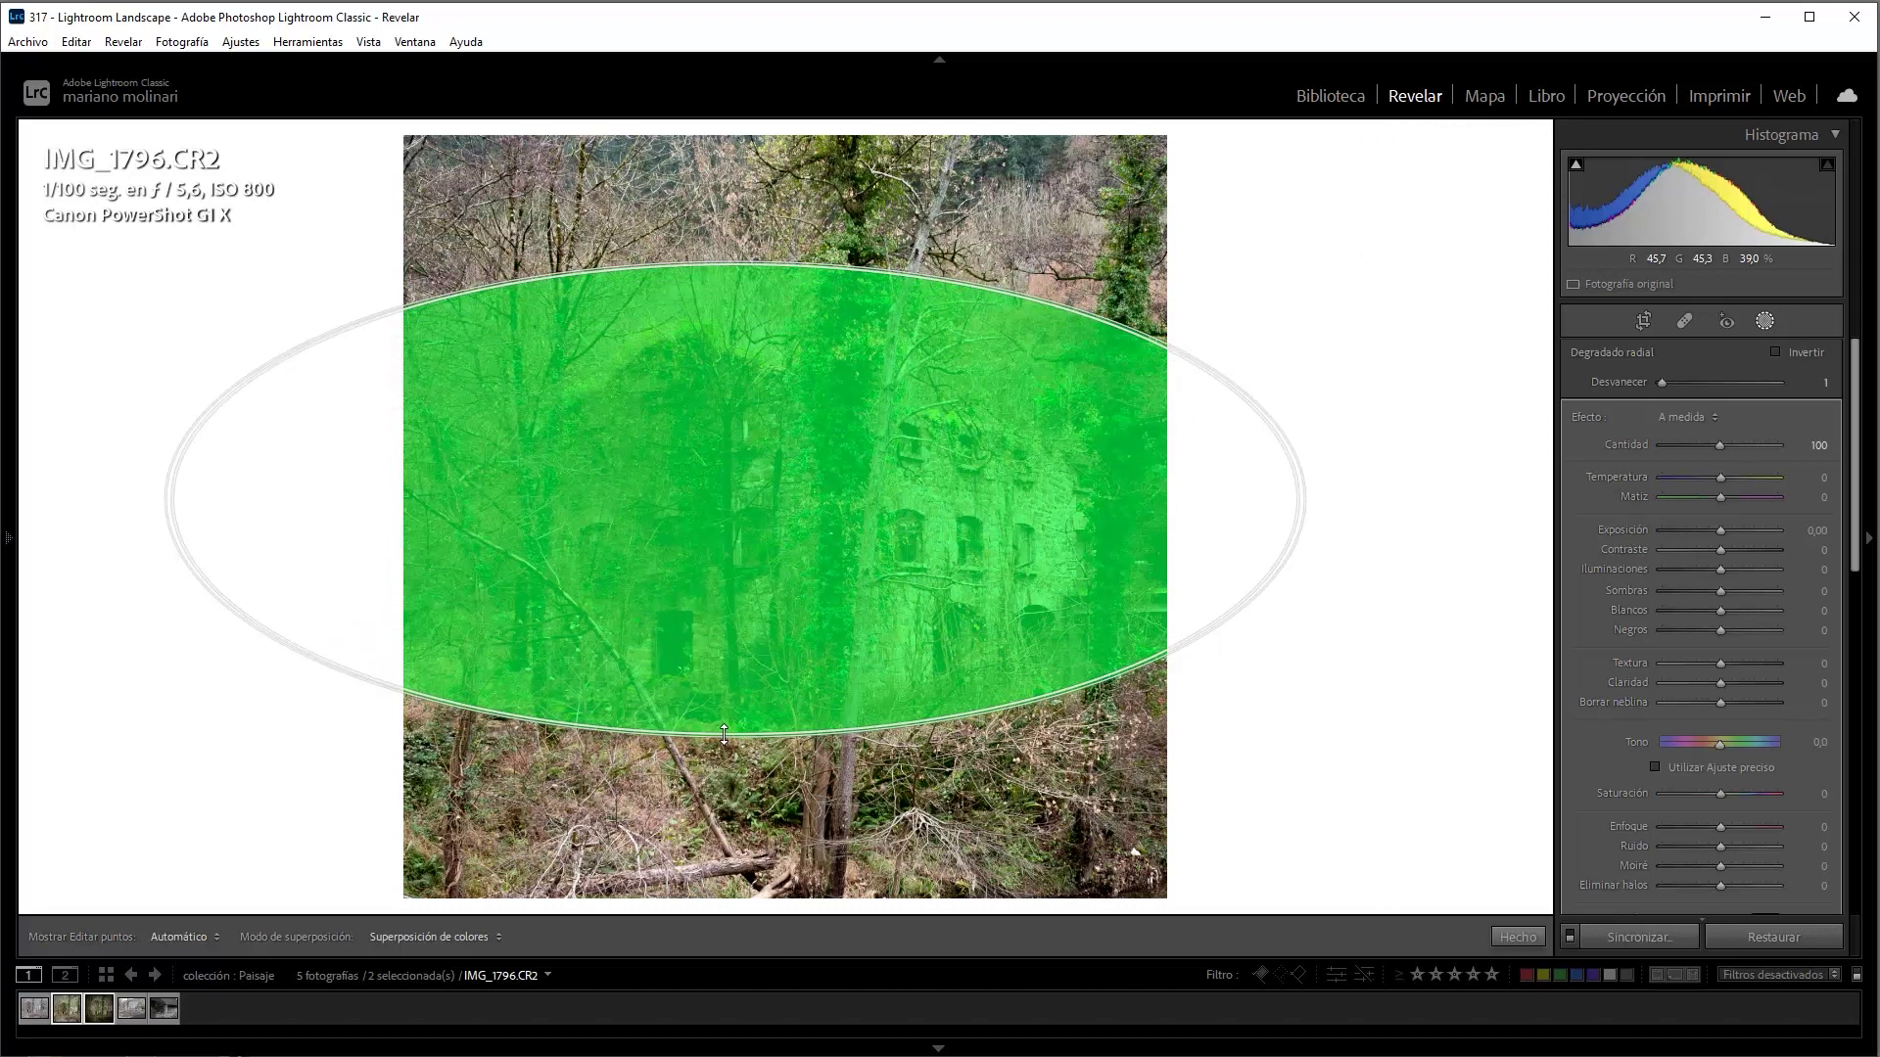
Set the ellipse feather to 51, angle it over the building, and hide the overlay
{"action": "left_click_drag", "start_coordinate": [725, 734], "coordinate": [692, 561]}
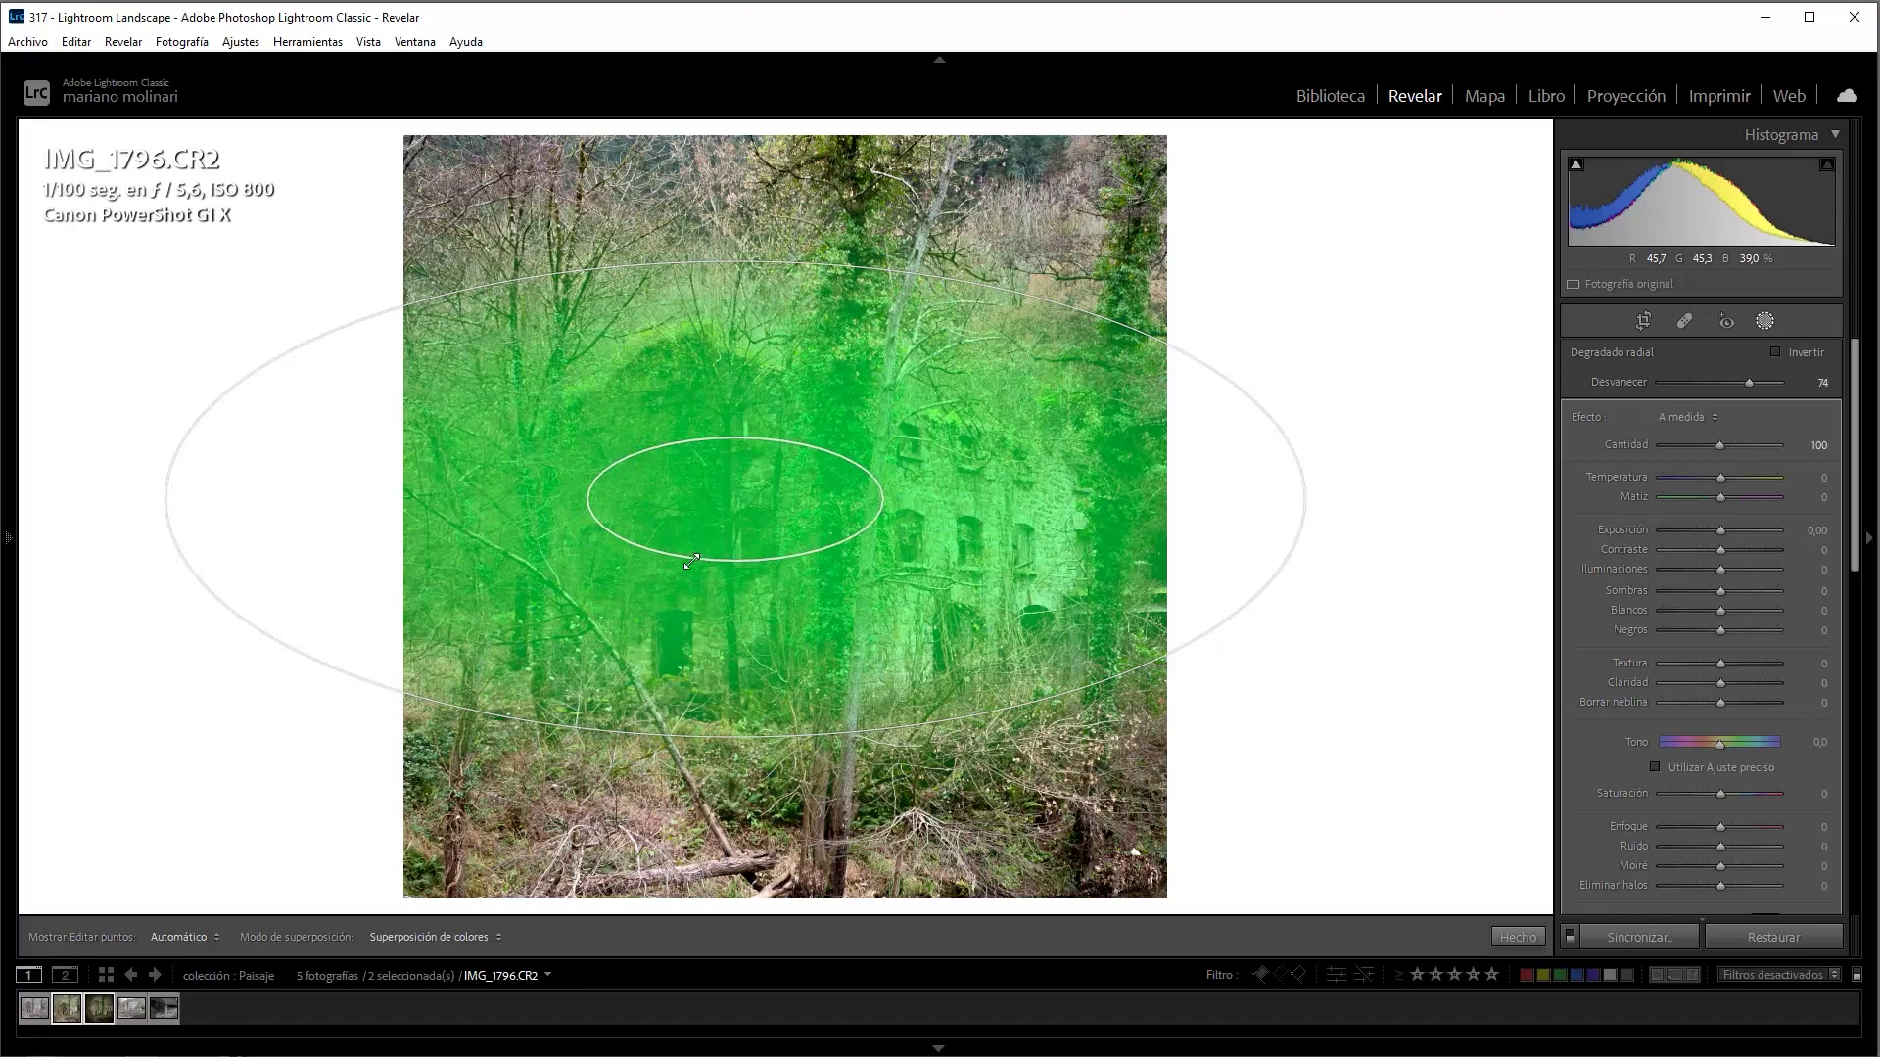
{"action": "left_click_drag", "start_coordinate": [691, 561], "coordinate": [691, 614]}
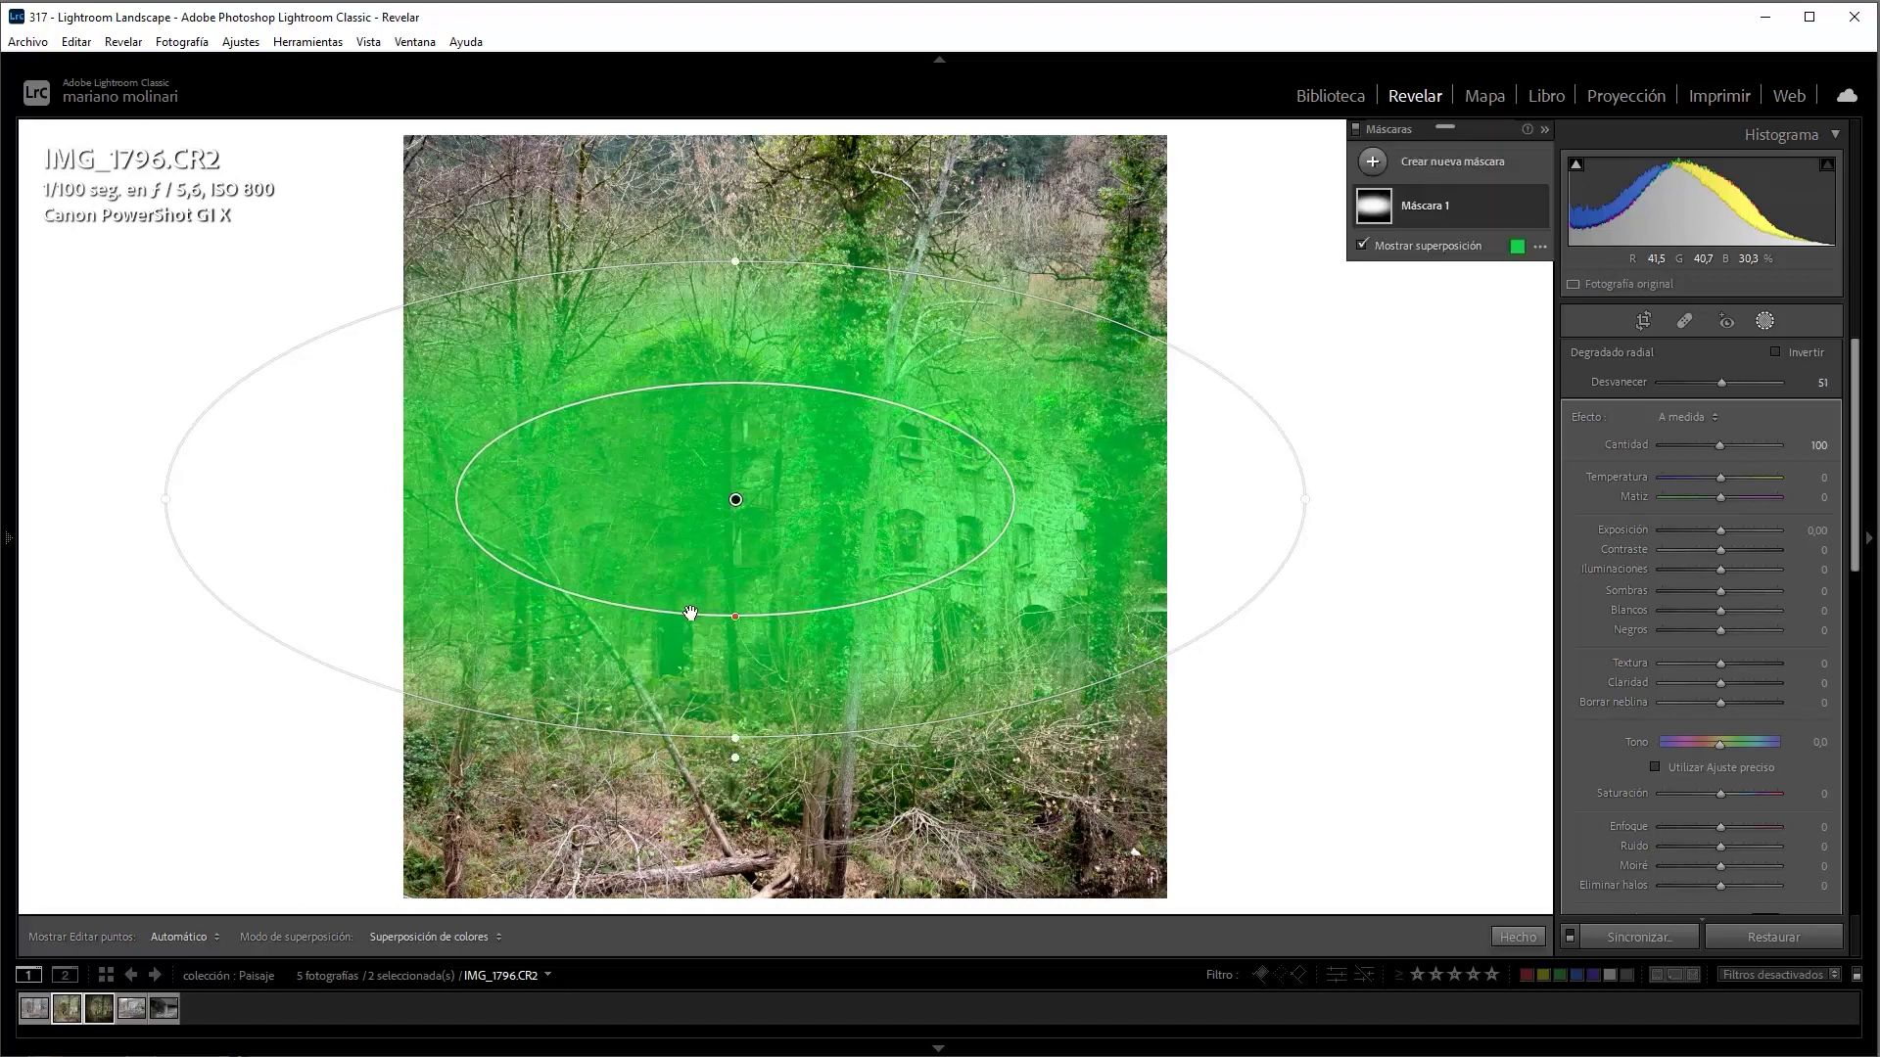
{"action": "left_click_drag", "start_coordinate": [1196, 339], "coordinate": [1204, 361]}
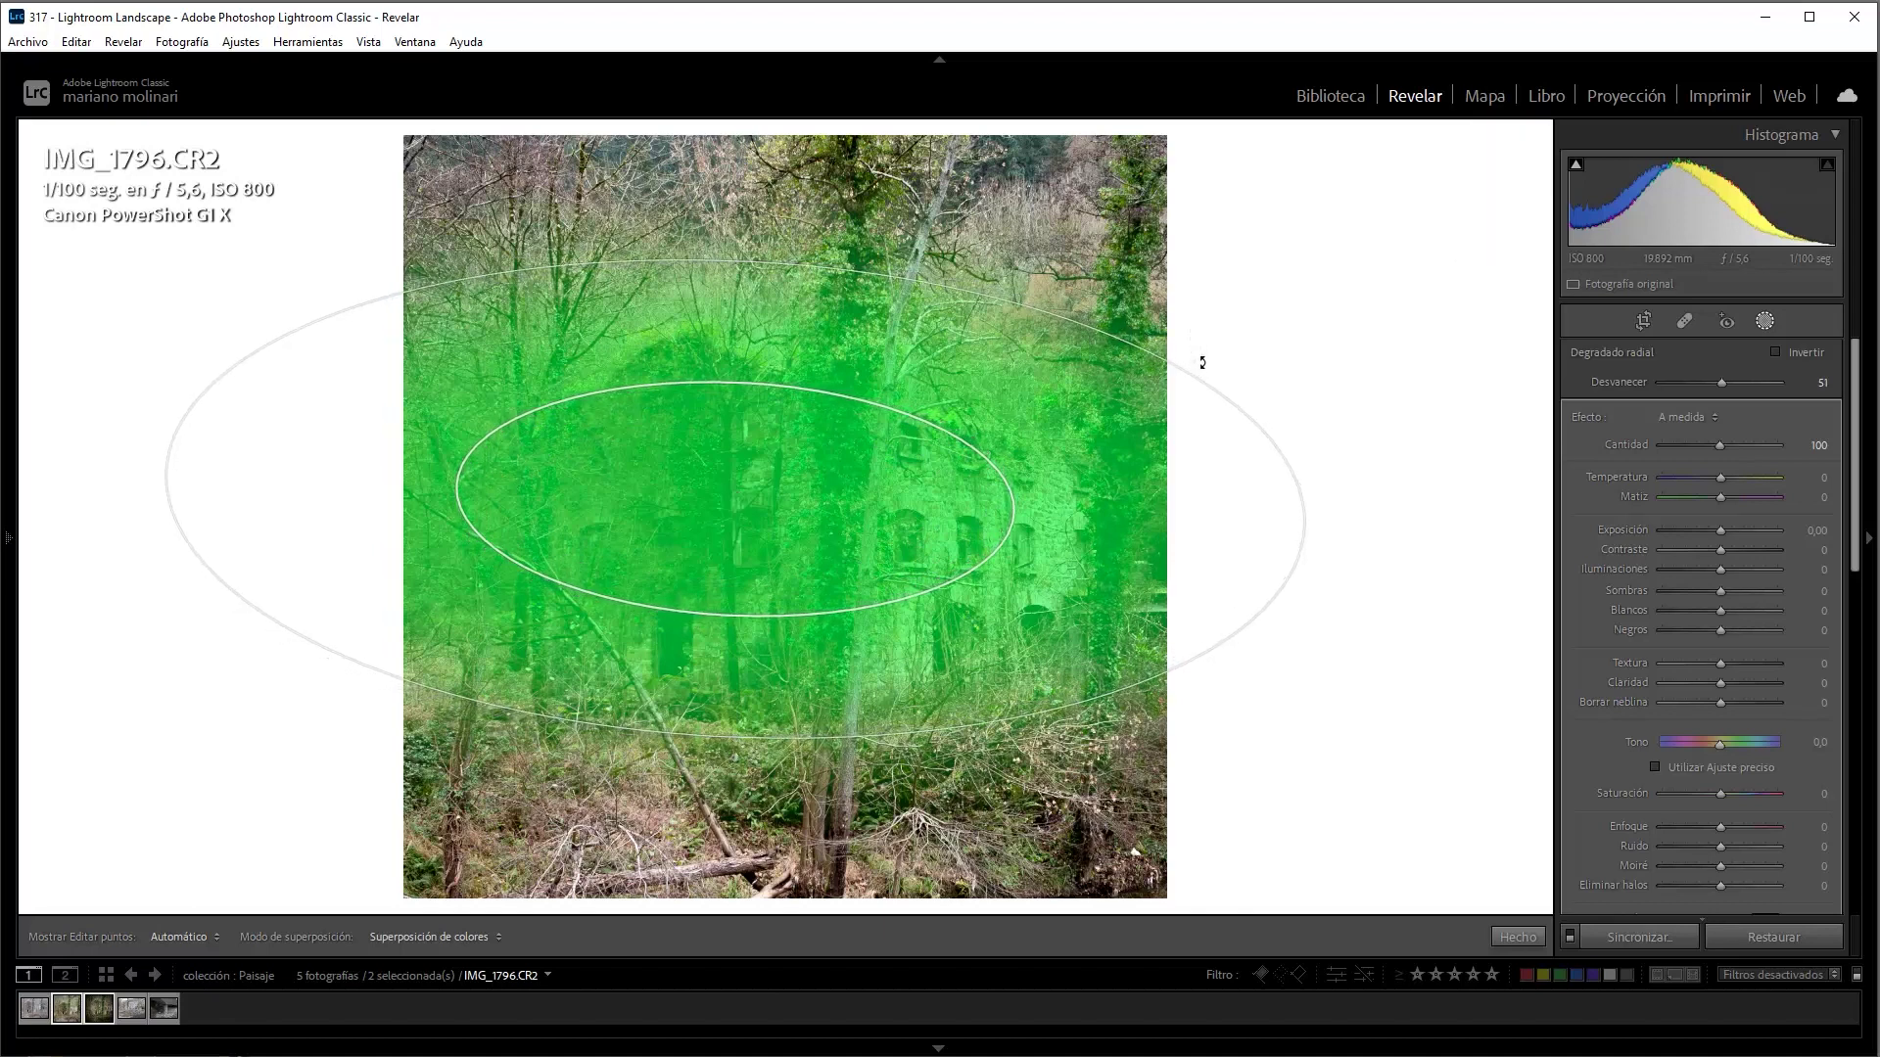
{"action": "left_click_drag", "start_coordinate": [743, 499], "coordinate": [768, 505]}
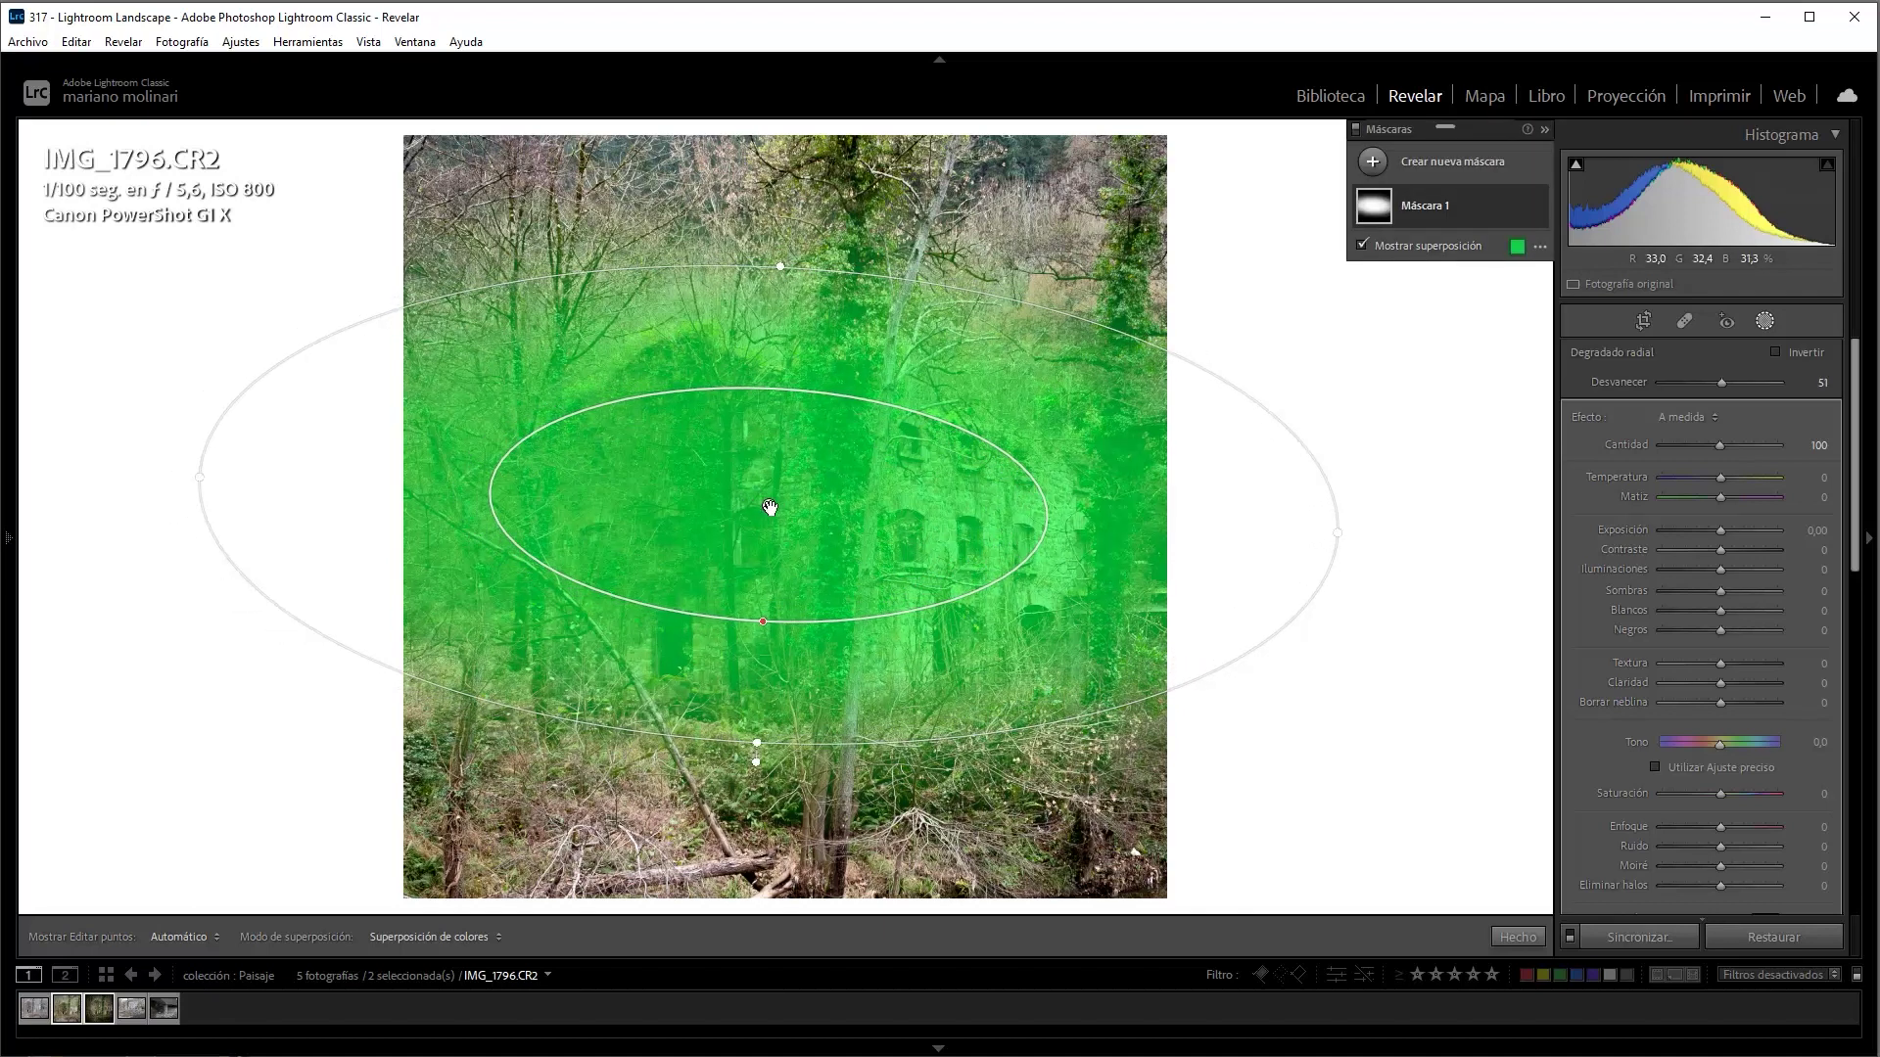
{"action": "left_click", "coordinate": [1362, 247]}
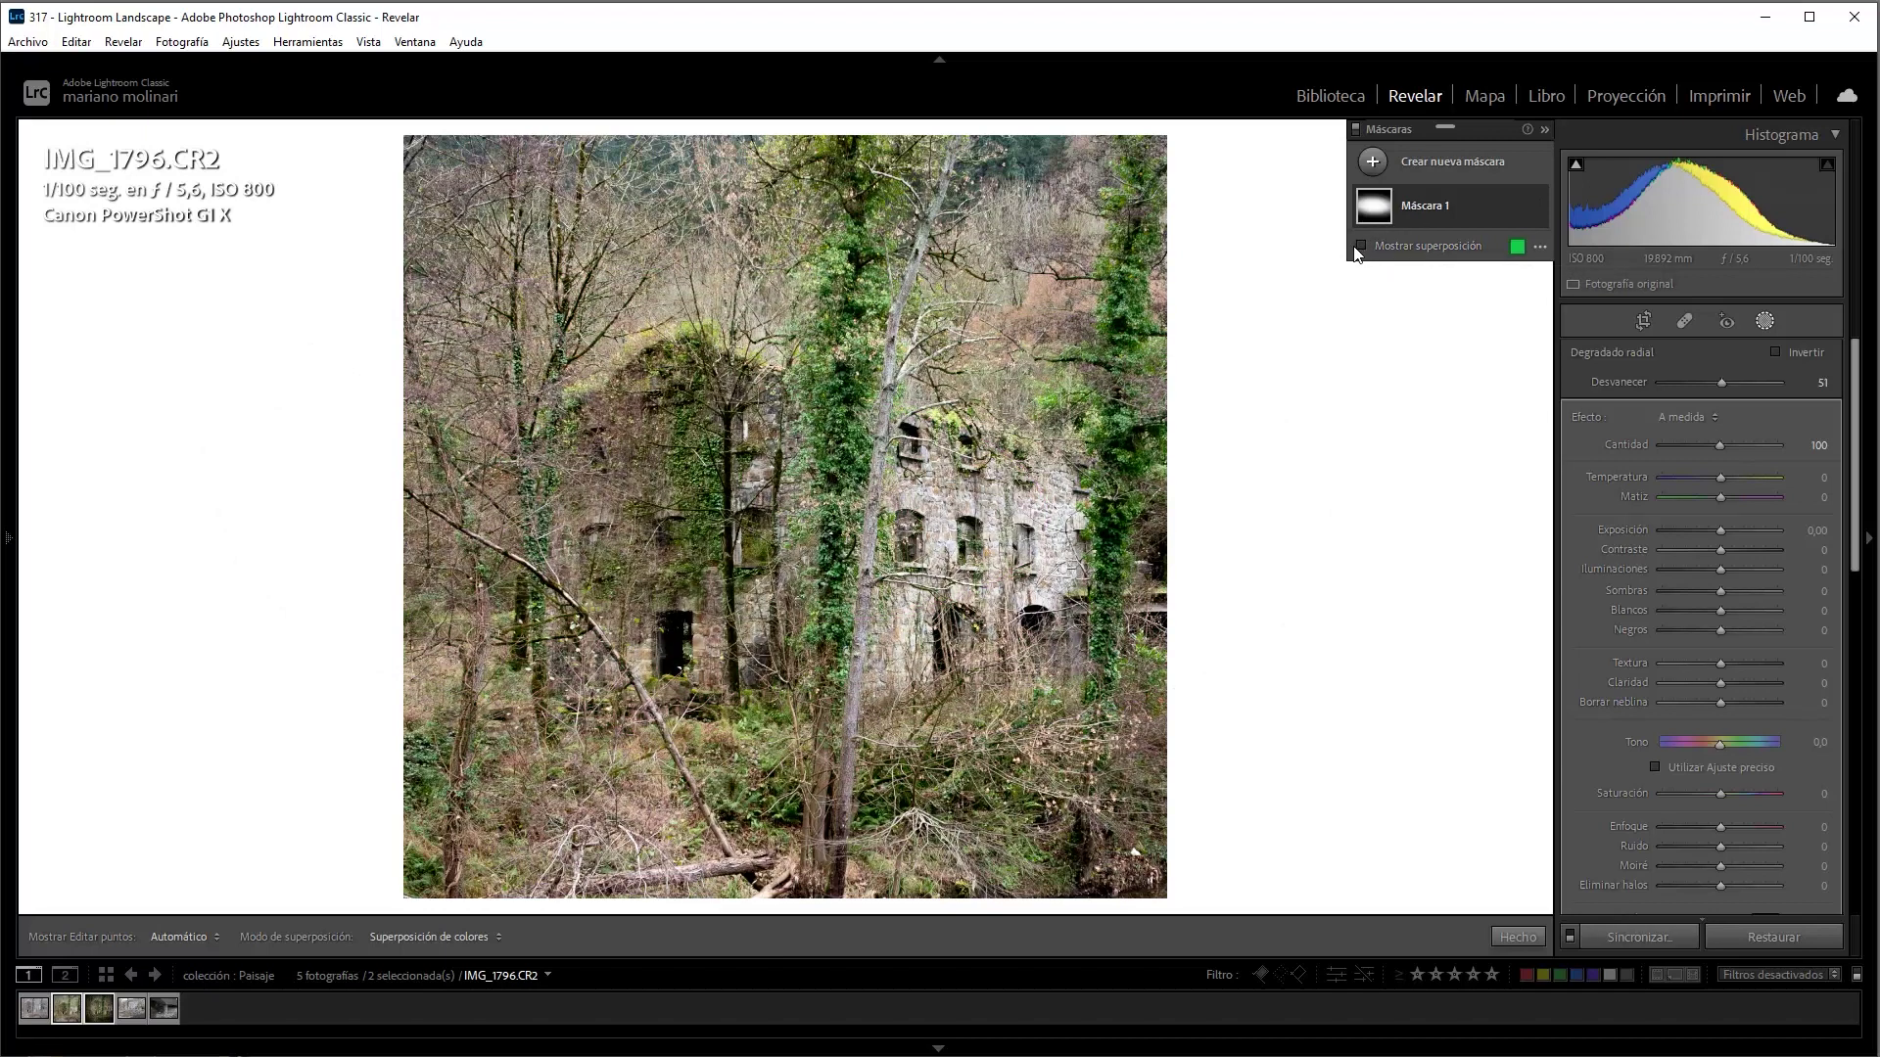
Invert Máscara 1 so it covers the surroundings, checking the overlay briefly
{"action": "left_click", "coordinate": [1519, 206]}
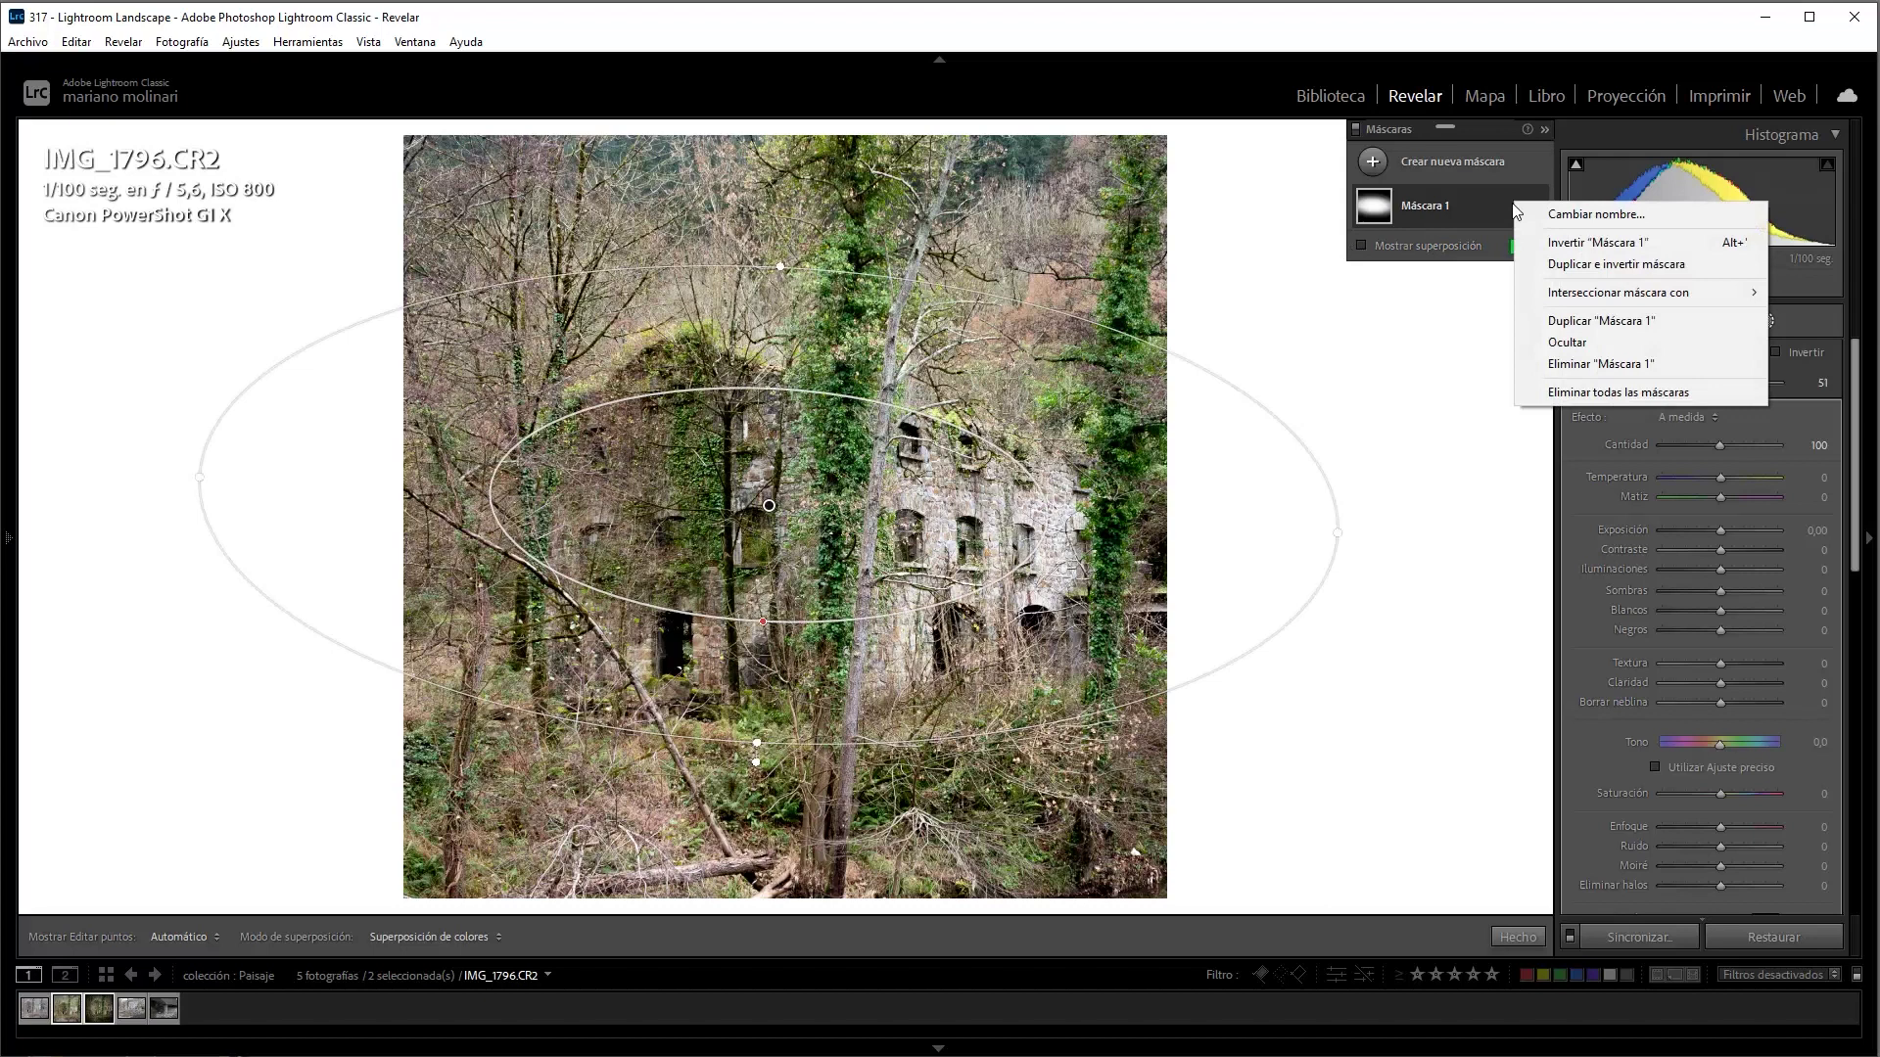
{"action": "left_click", "coordinate": [1578, 244]}
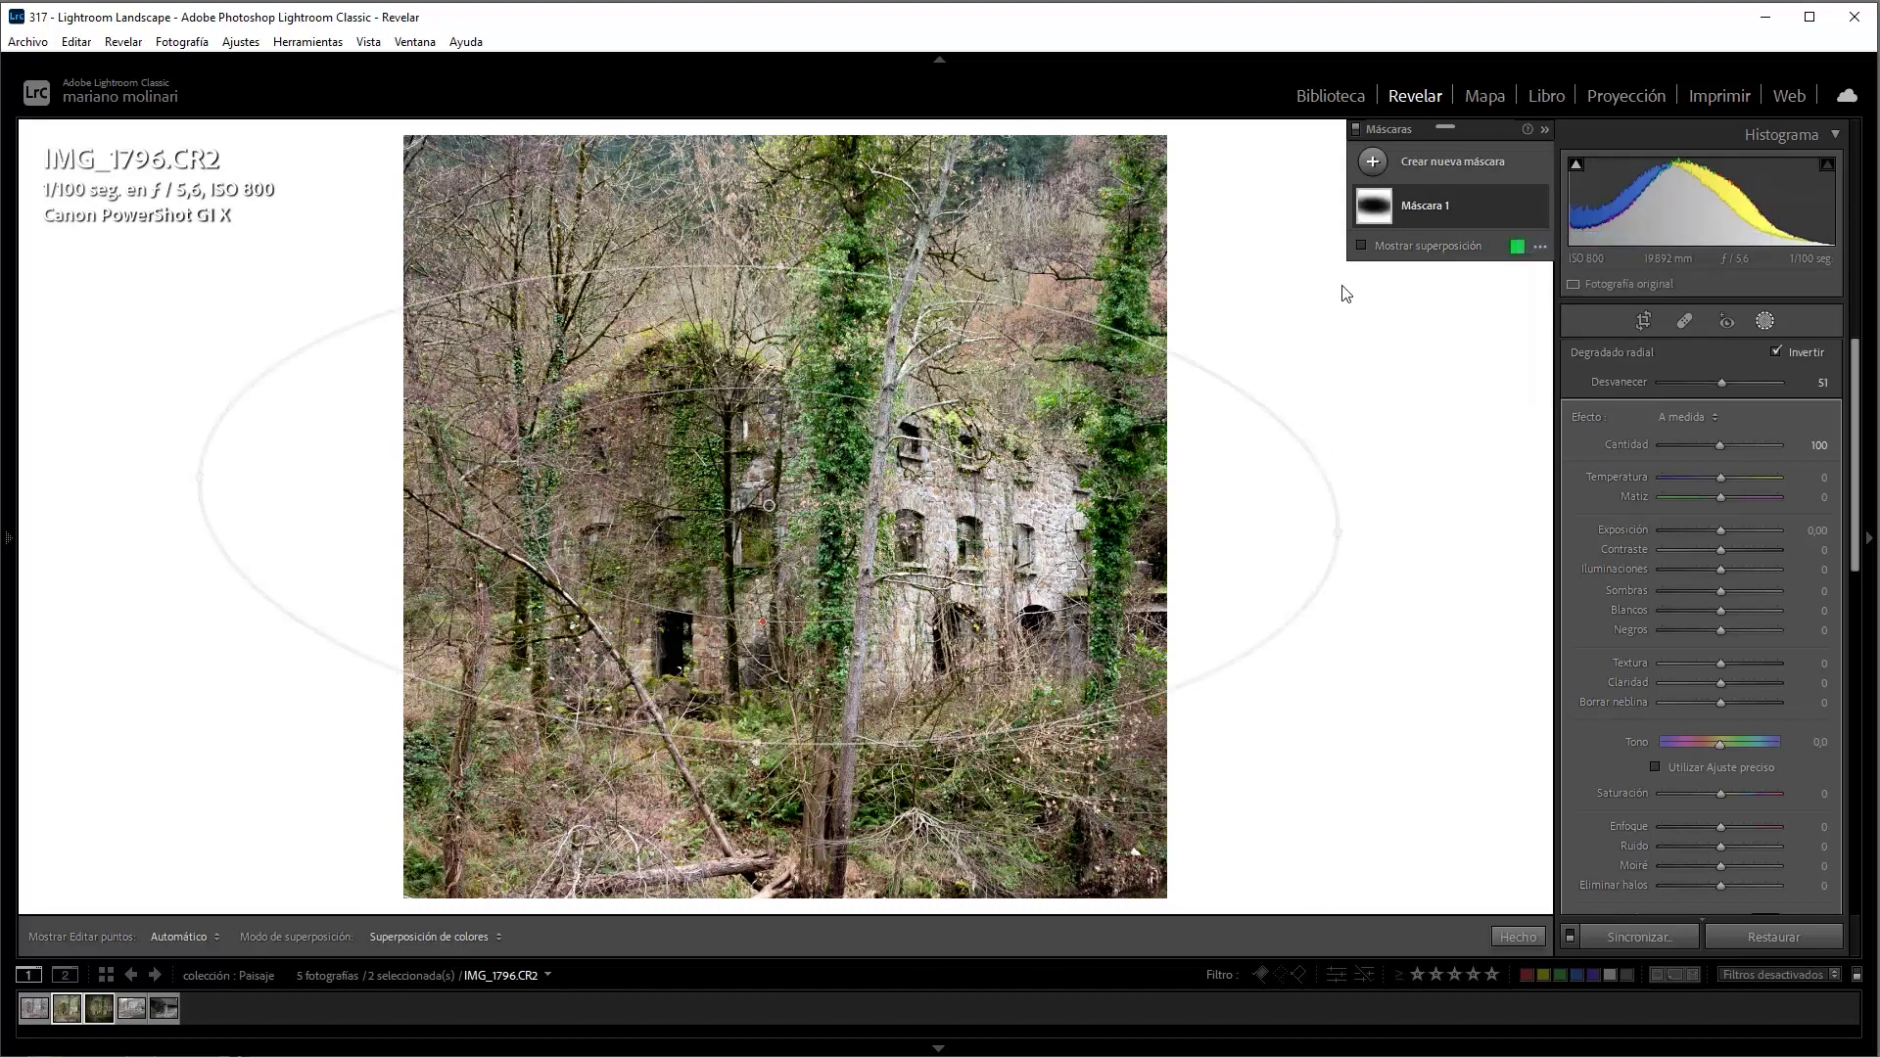
{"action": "left_click", "coordinate": [1362, 247]}
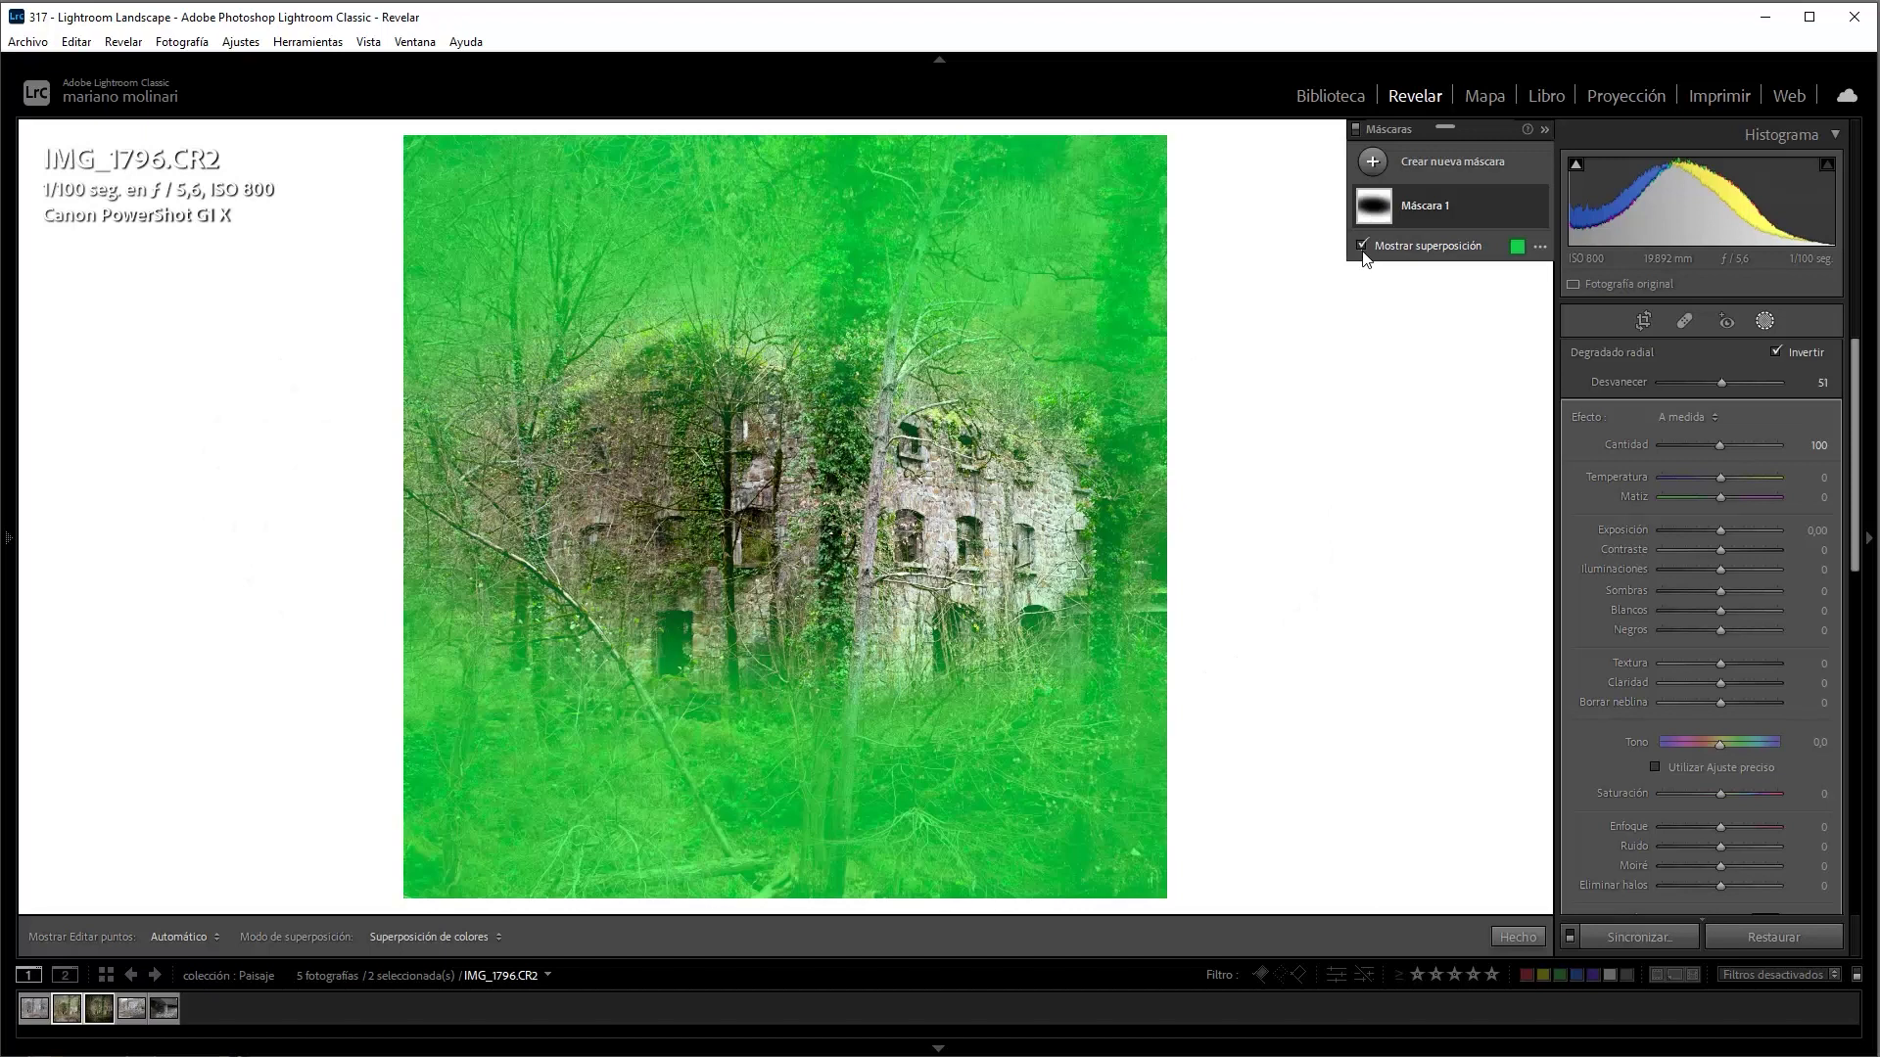
{"action": "left_click", "coordinate": [1362, 247]}
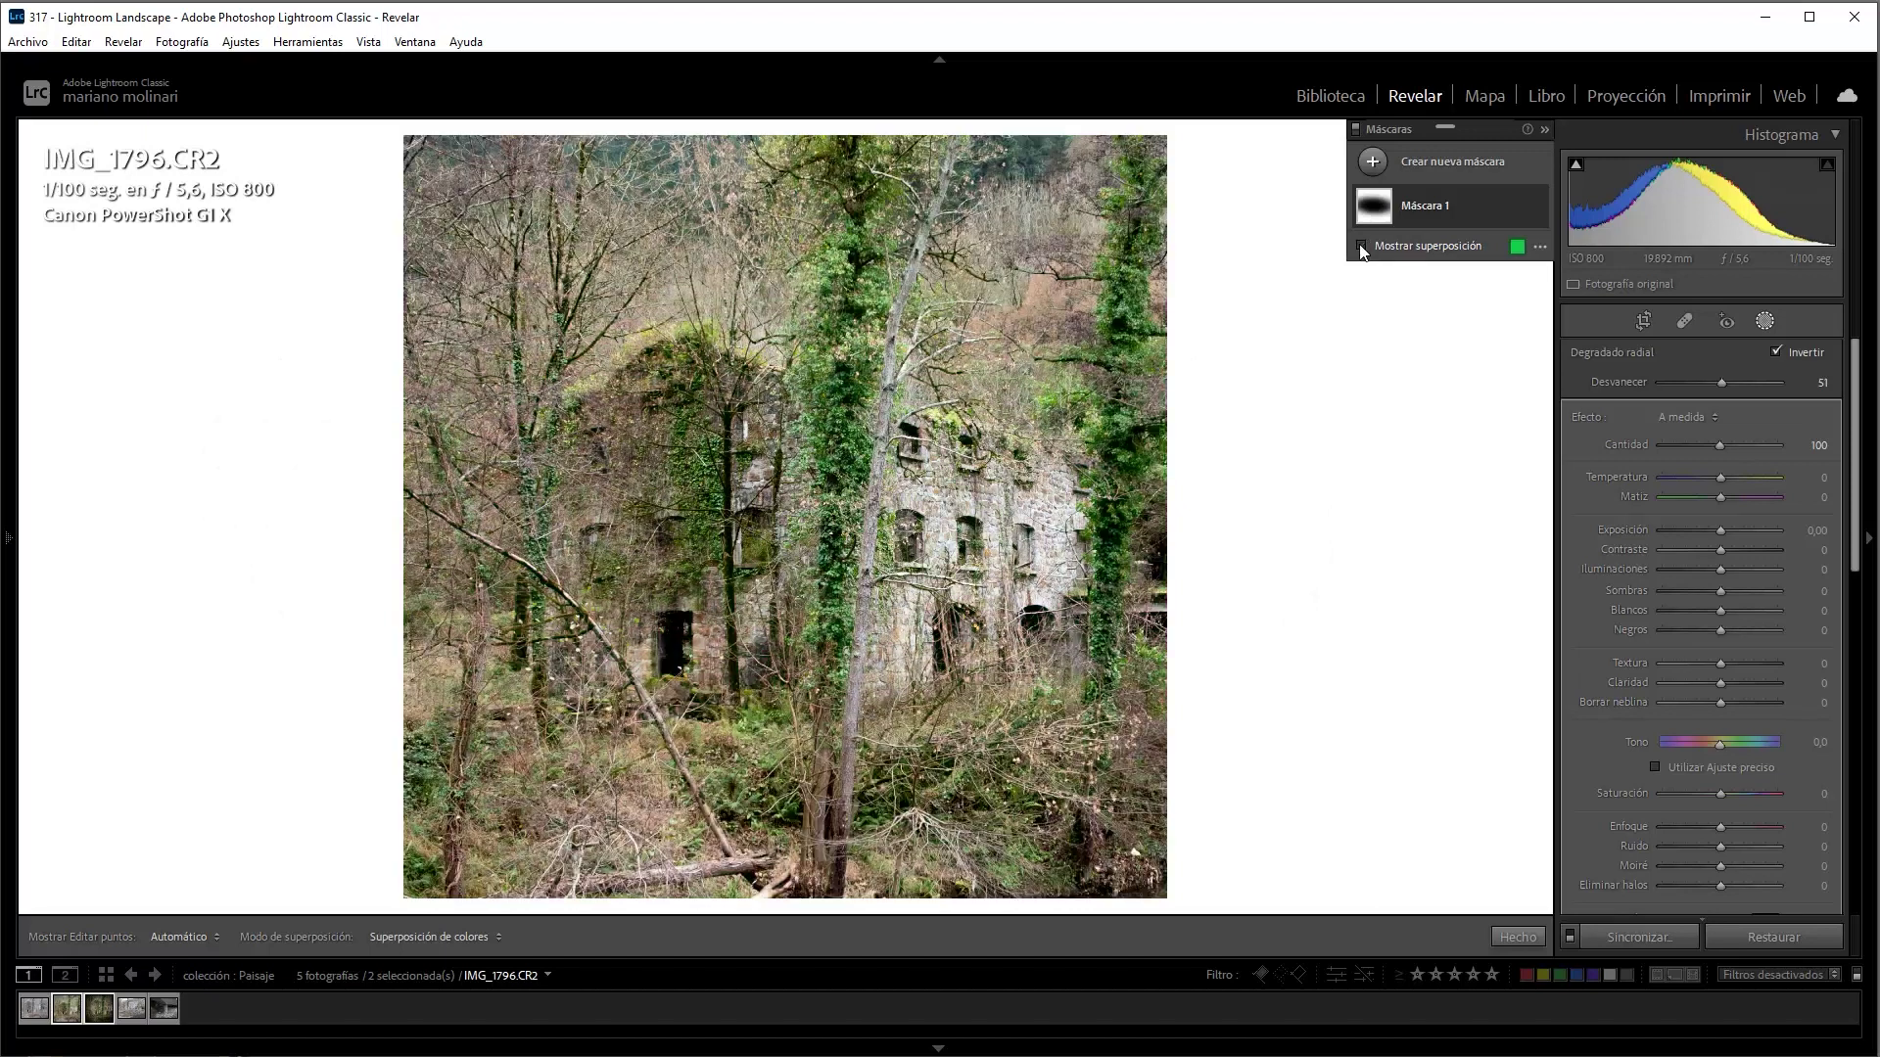
Set the inverted mask to Exposición -1.18 and Enfoque -26
{"action": "left_click", "coordinate": [1700, 531]}
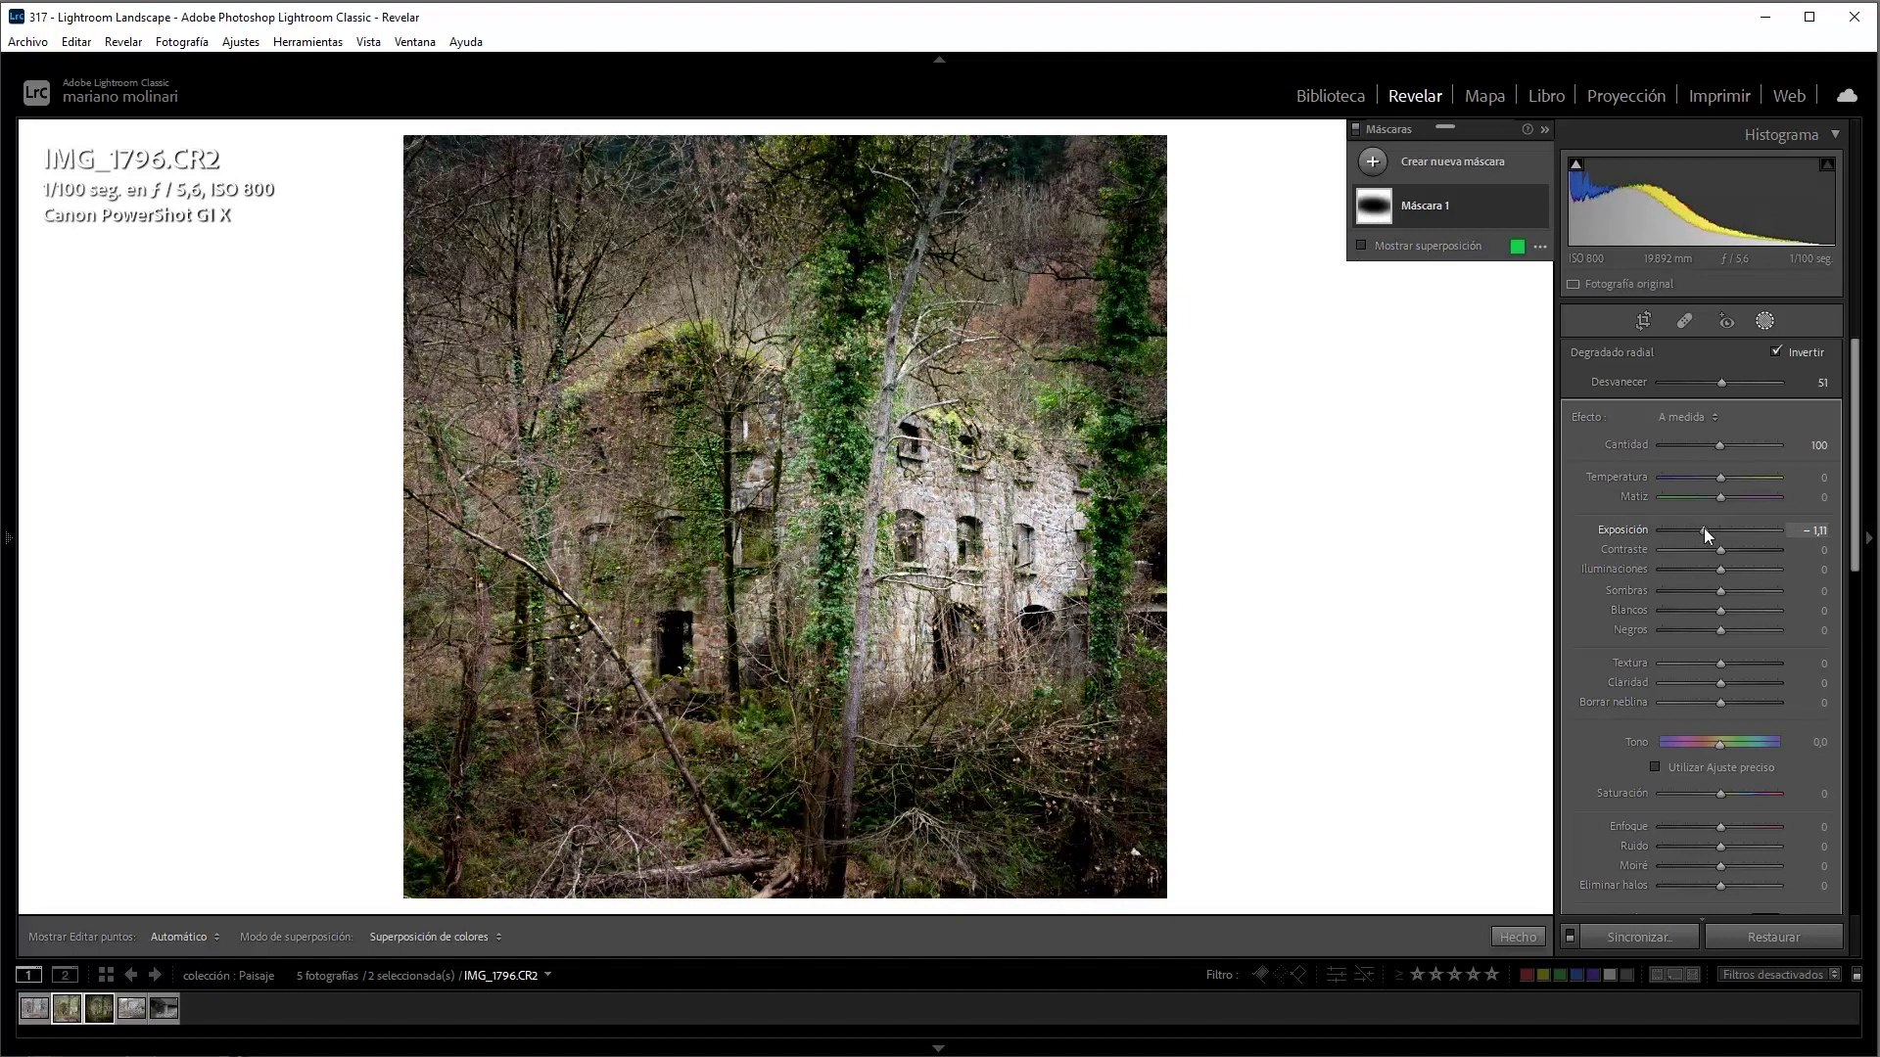
{"action": "left_click_drag", "start_coordinate": [768, 516], "coordinate": [766, 546]}
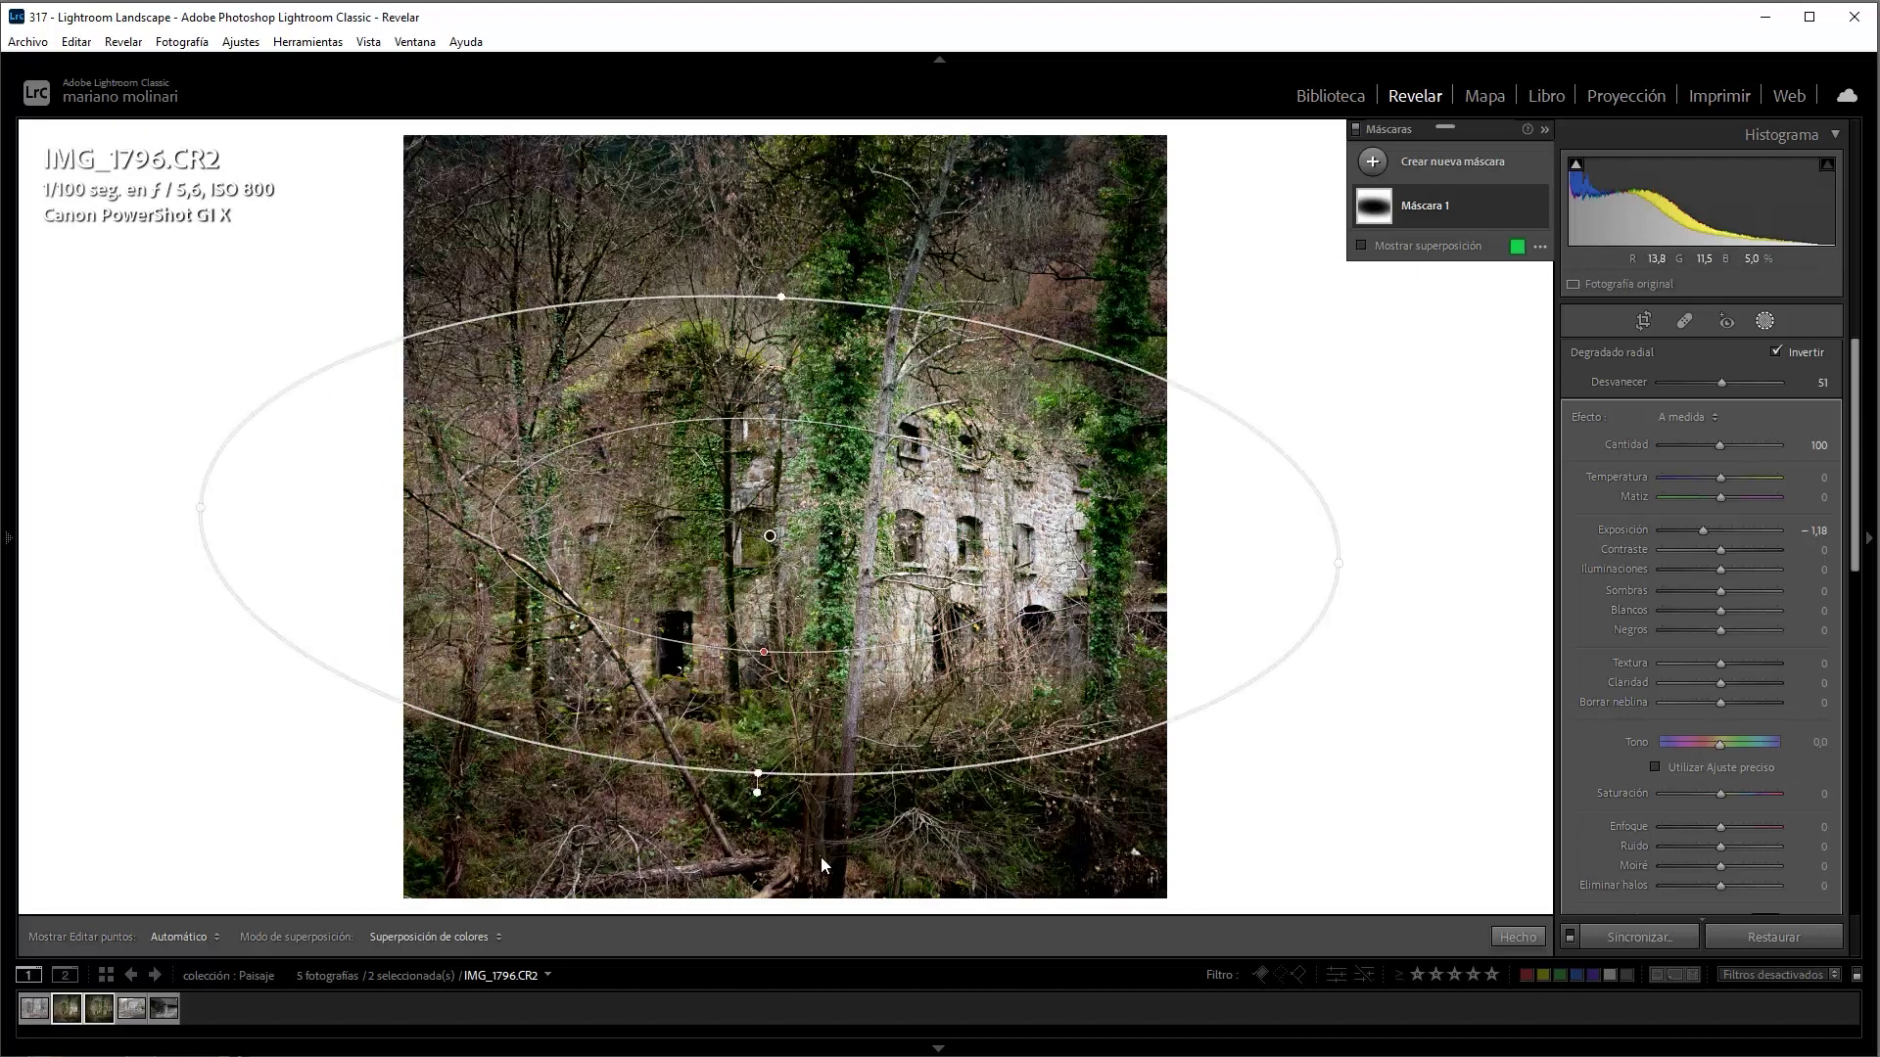
{"action": "left_click", "coordinate": [1708, 827]}
{"action": "left_click_drag", "start_coordinate": [1708, 828], "coordinate": [1697, 829]}
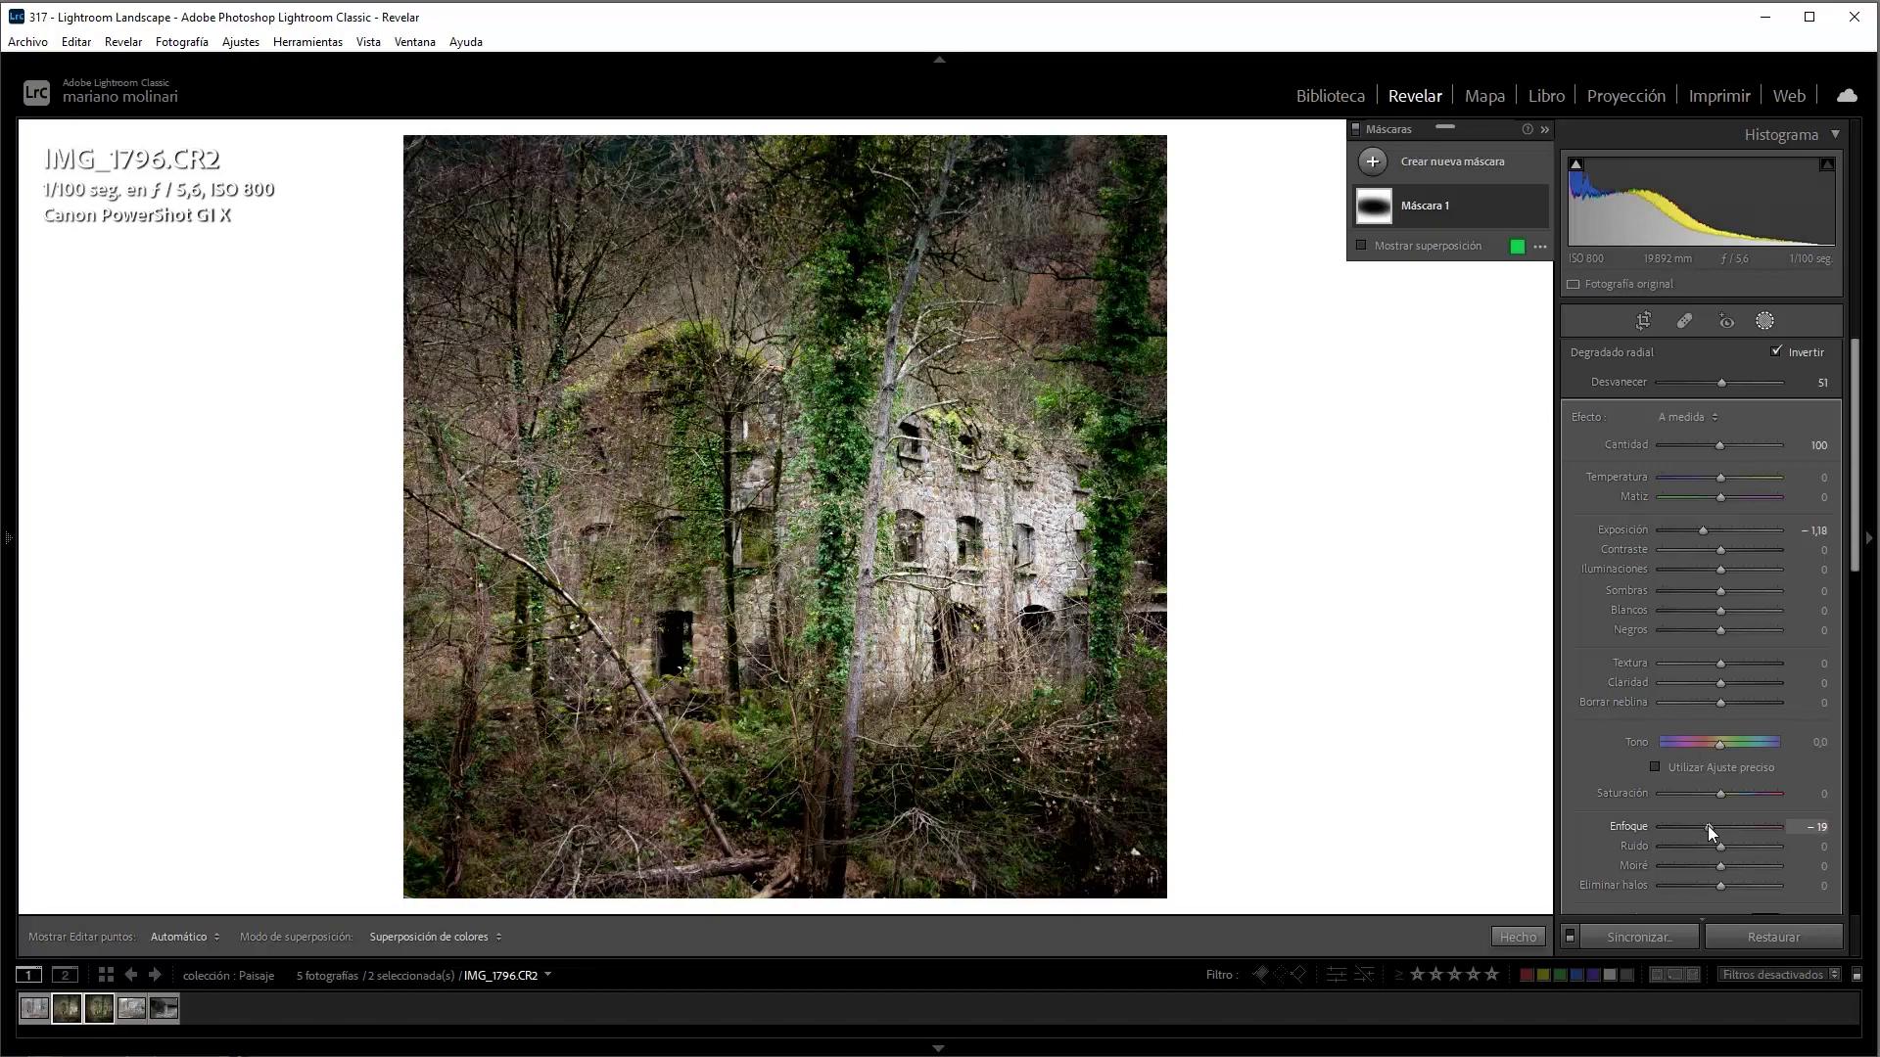
{"action": "left_click_drag", "start_coordinate": [1707, 826], "coordinate": [1703, 825]}
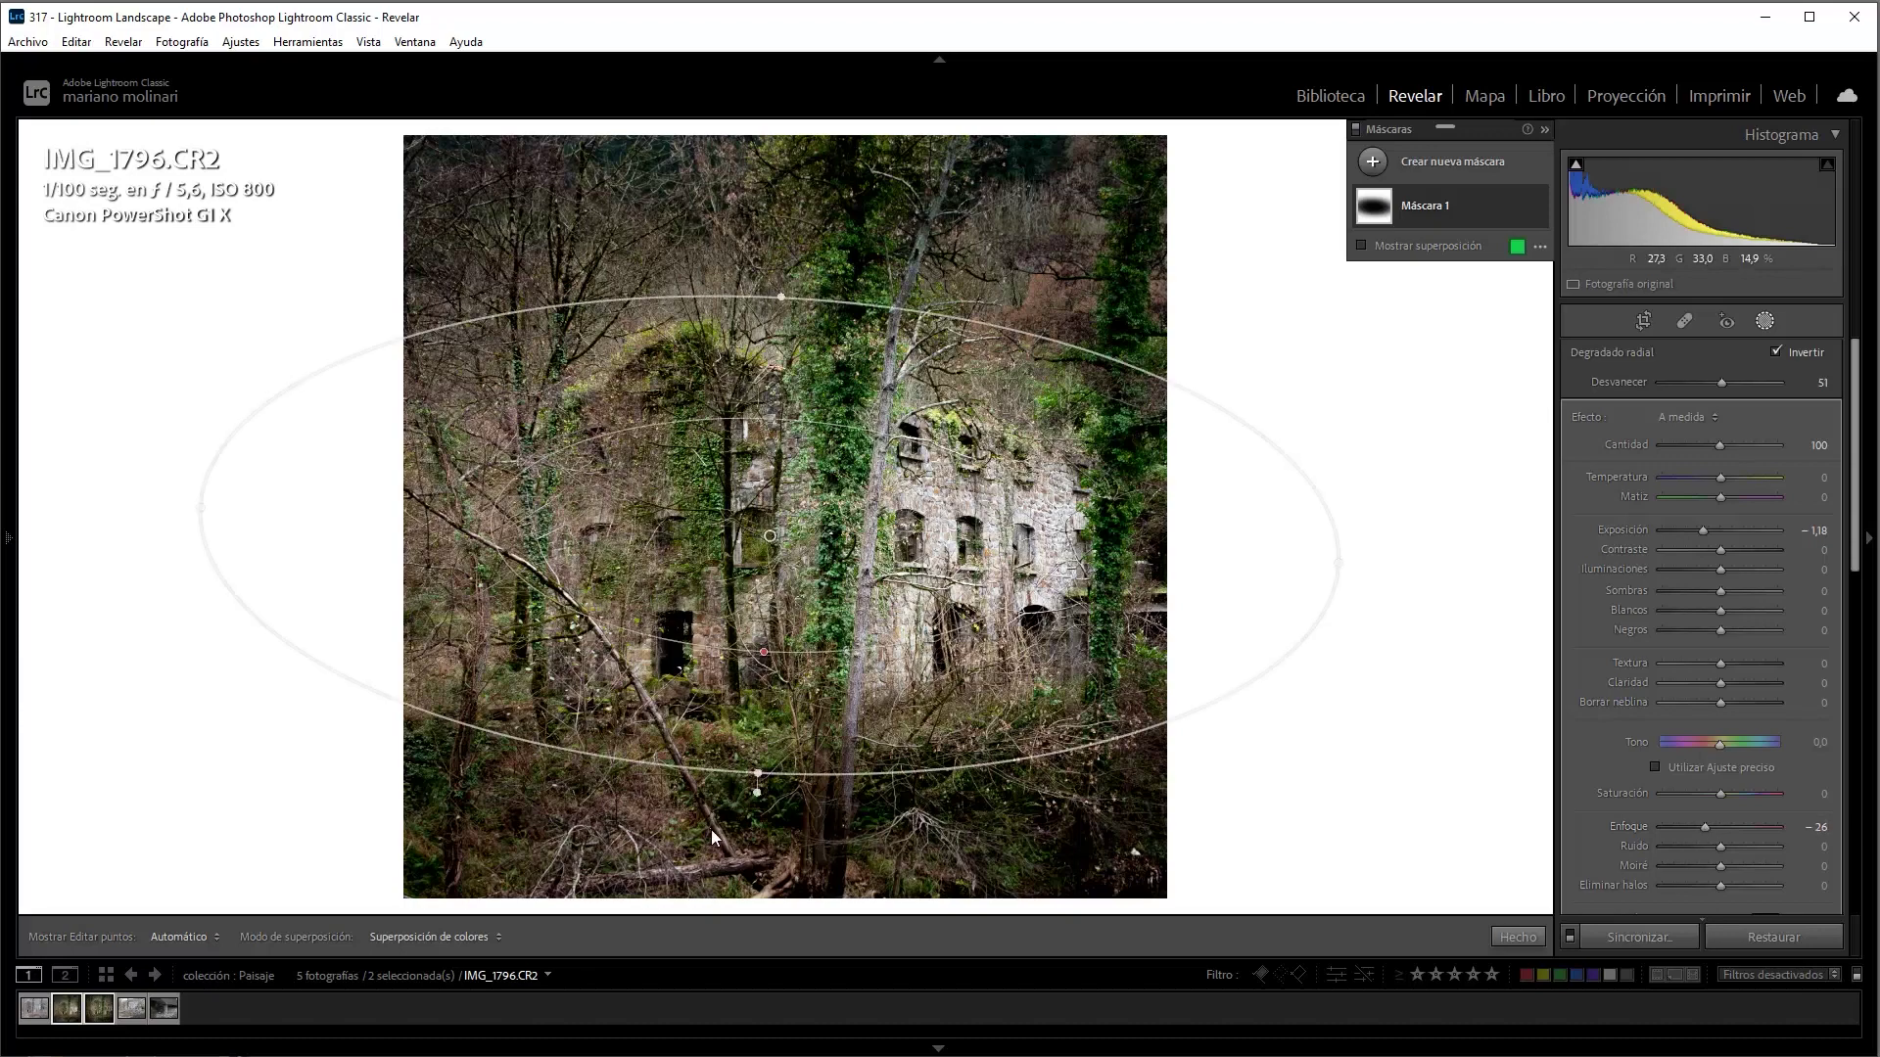
{"action": "key", "text": "z"}
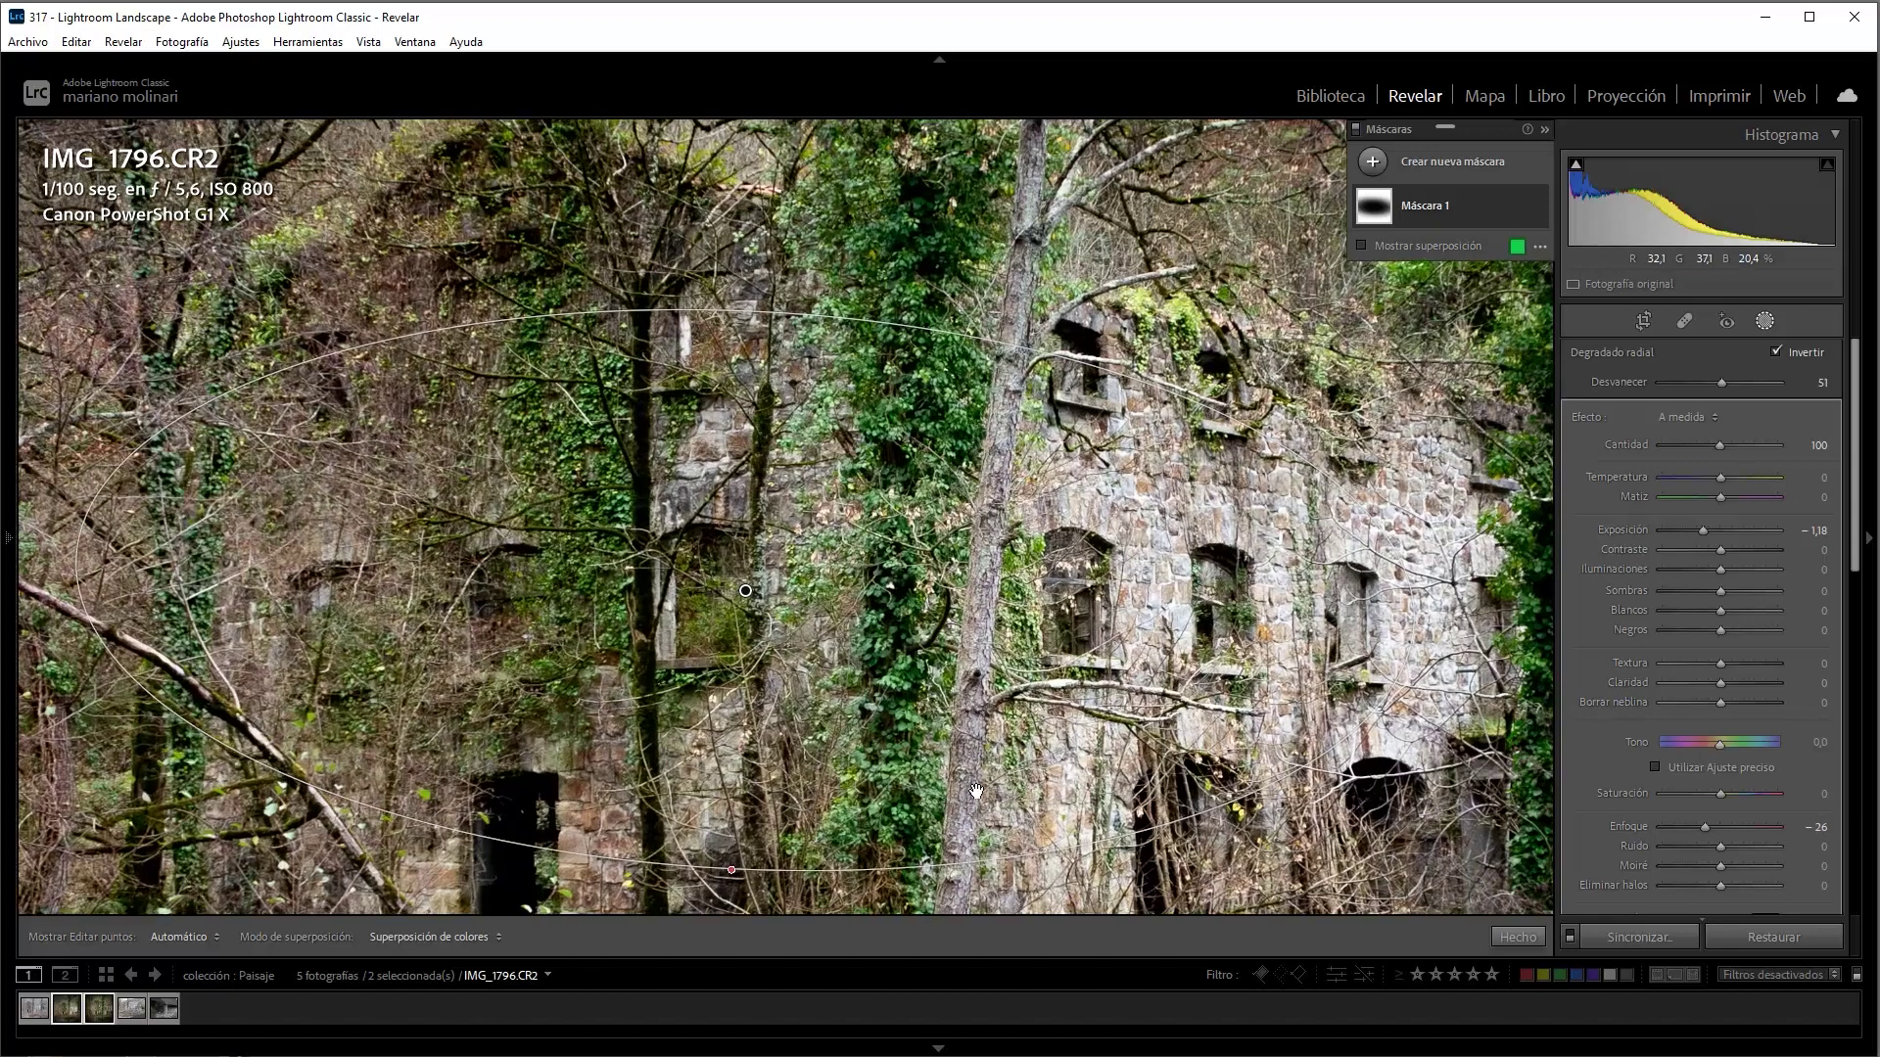
{"action": "left_click_drag", "start_coordinate": [909, 749], "coordinate": [969, 245]}
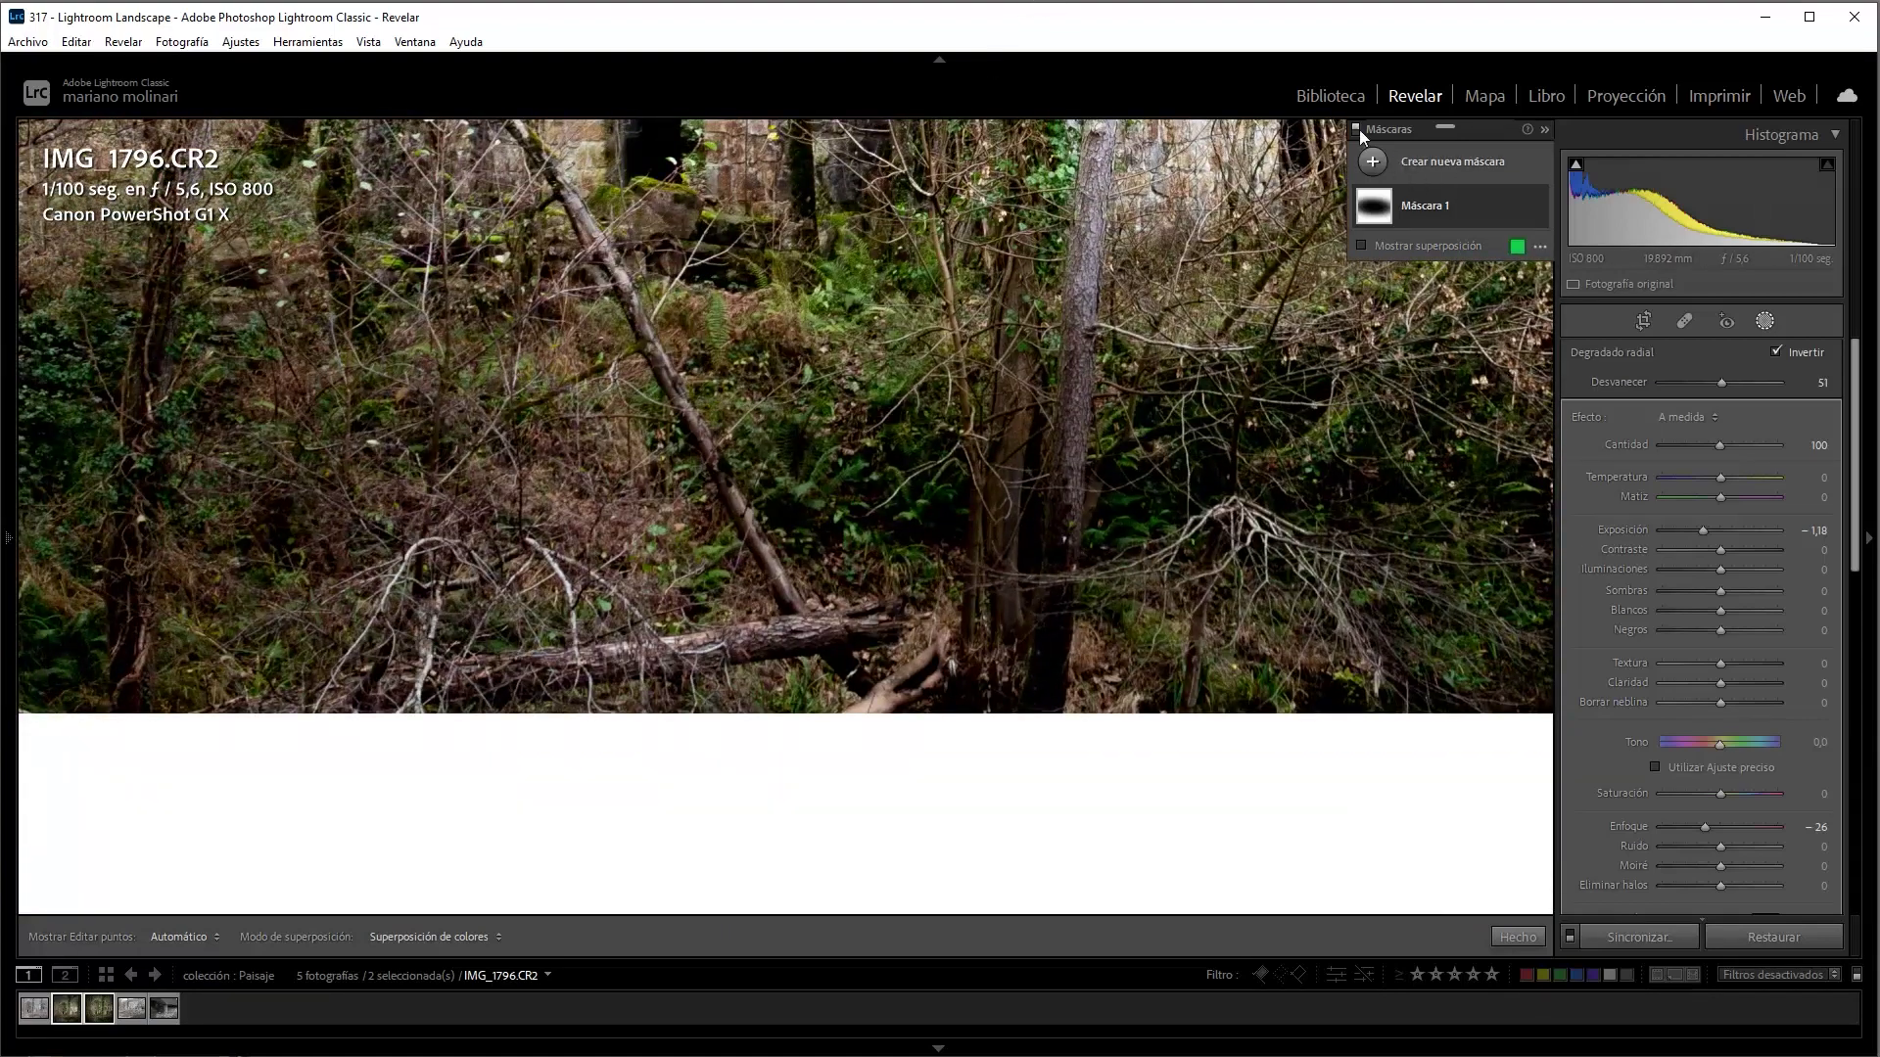
{"action": "left_click", "coordinate": [1351, 131]}
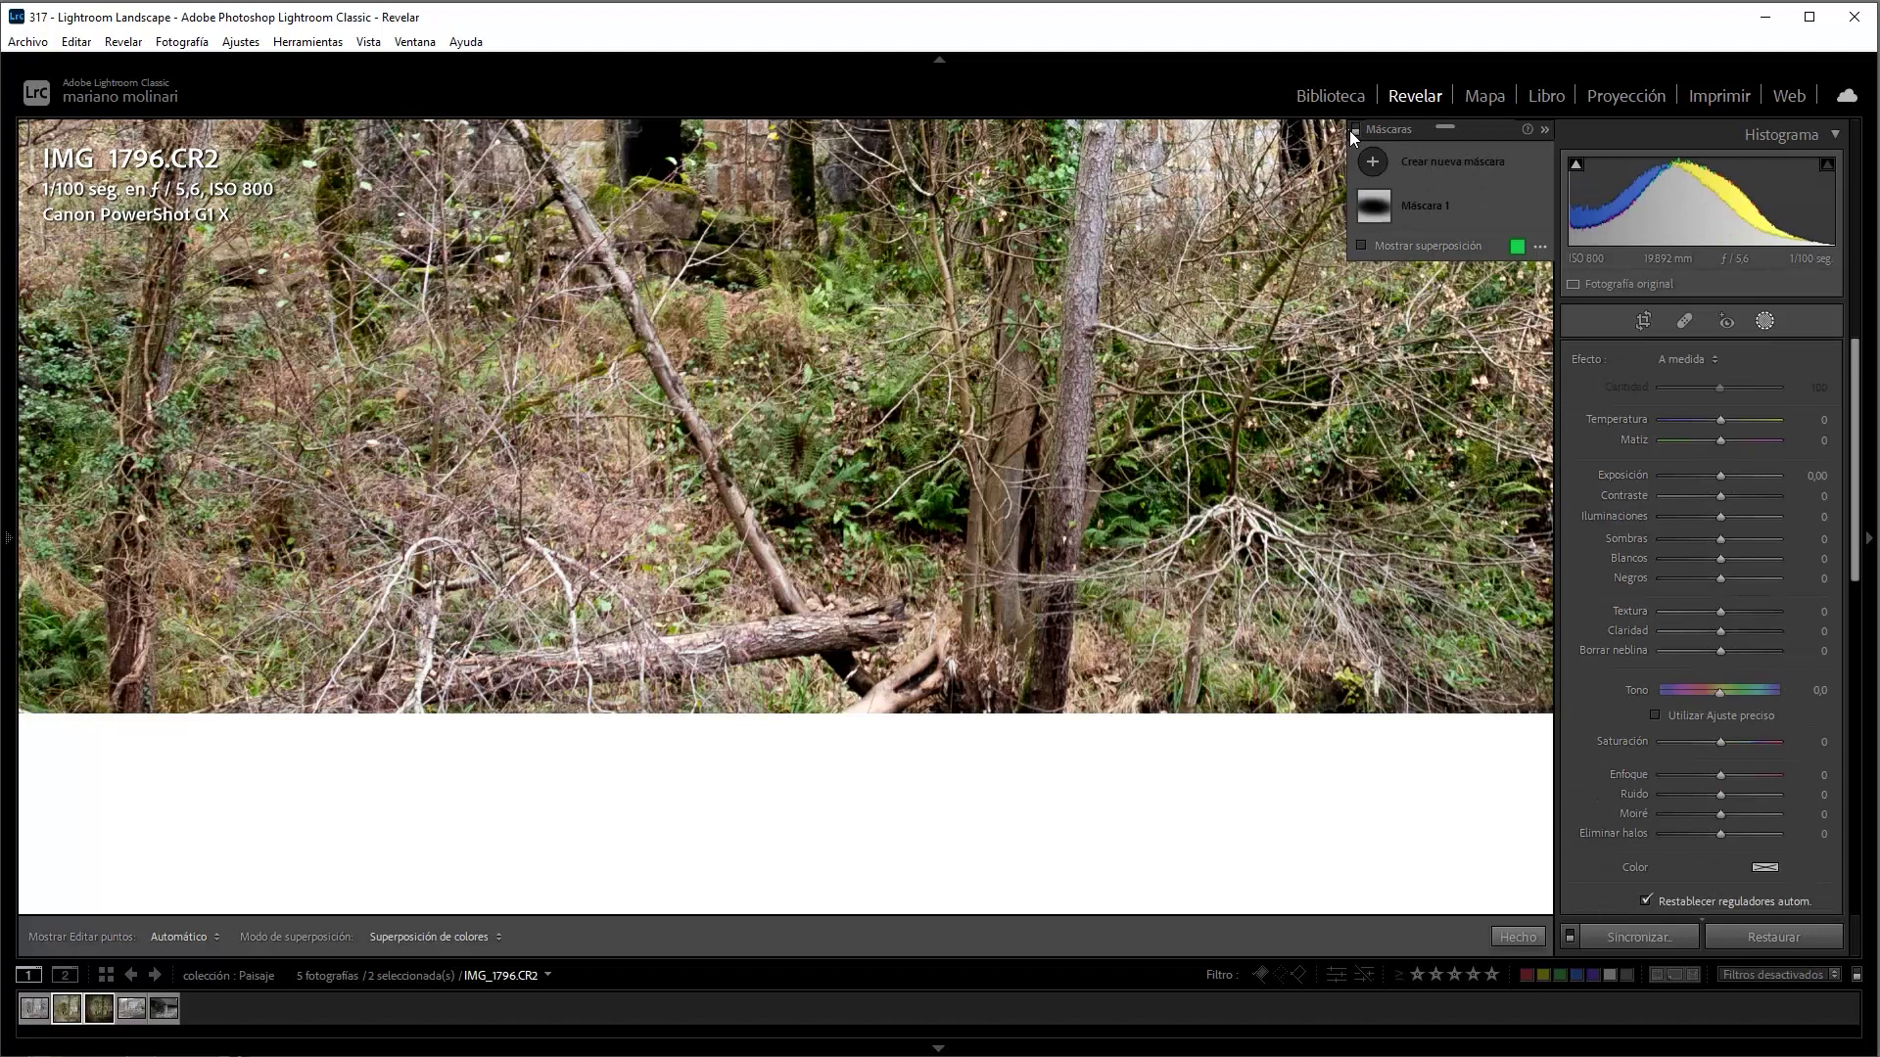
{"action": "left_click", "coordinate": [1356, 127]}
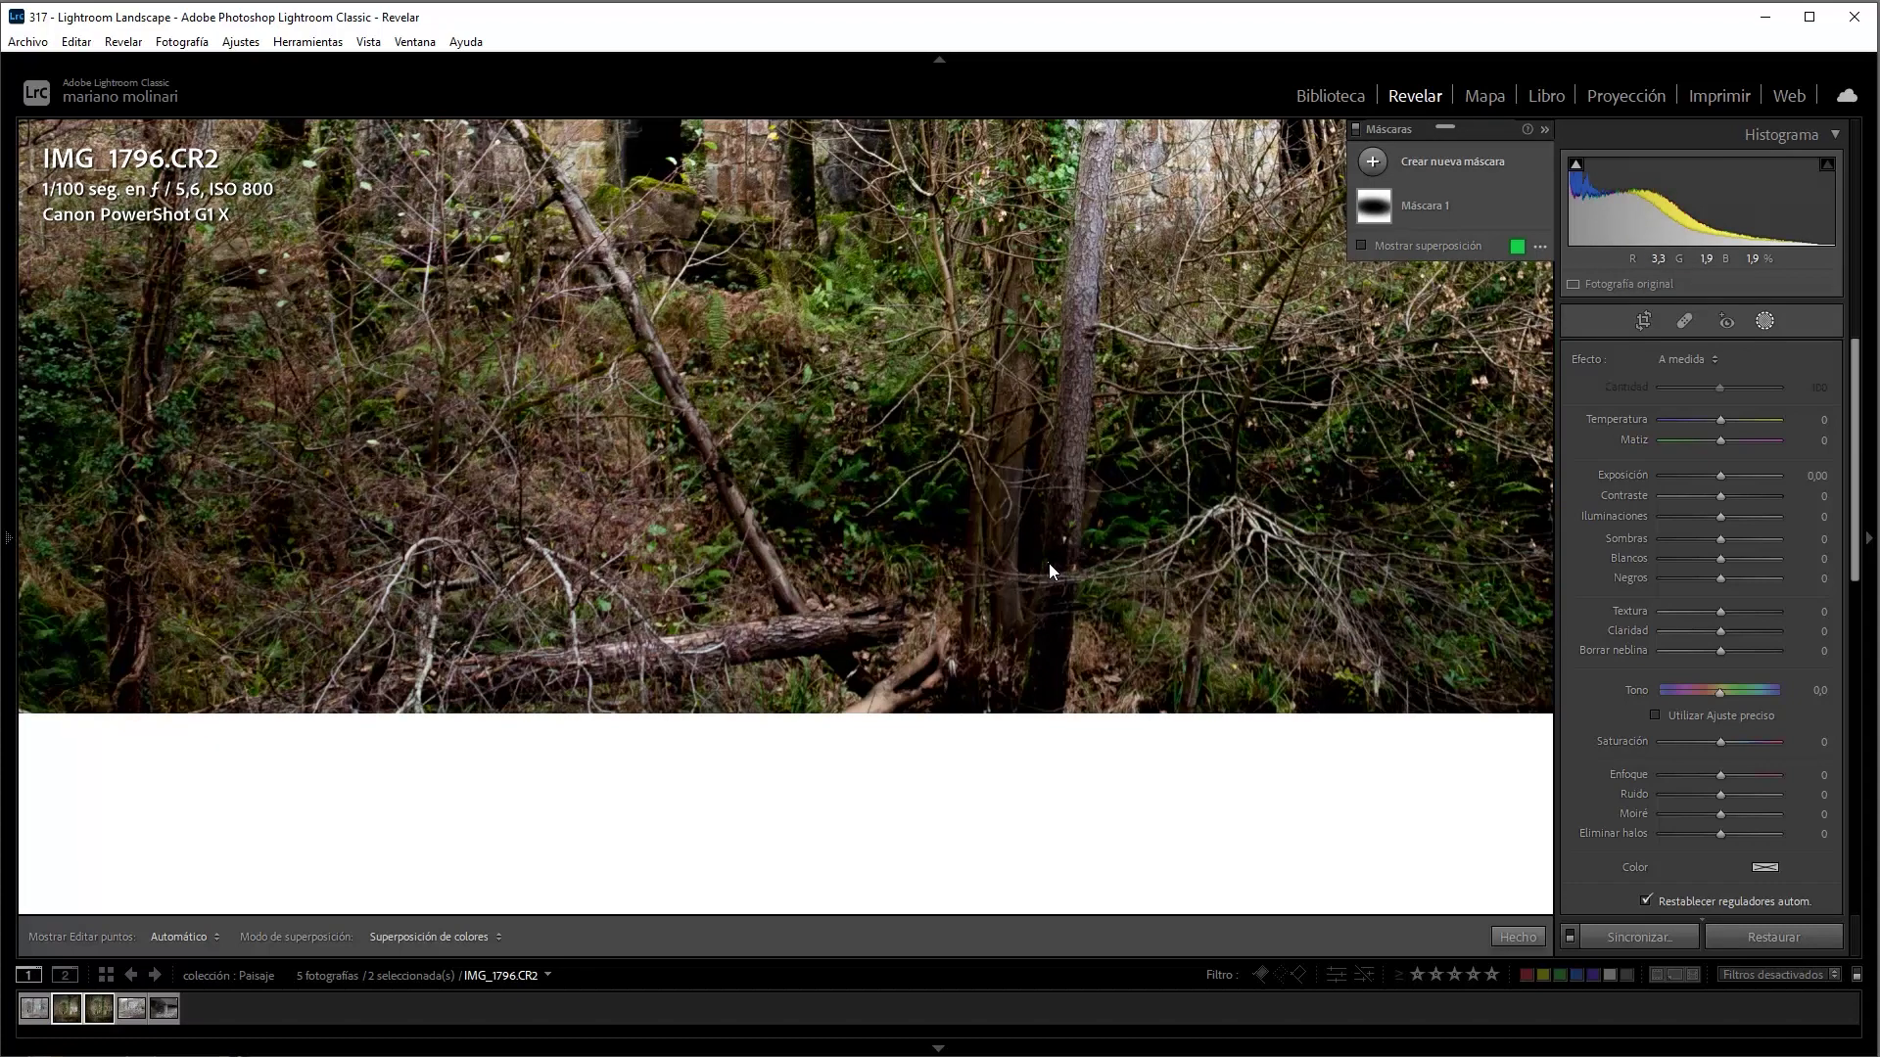
{"action": "key", "text": "z"}
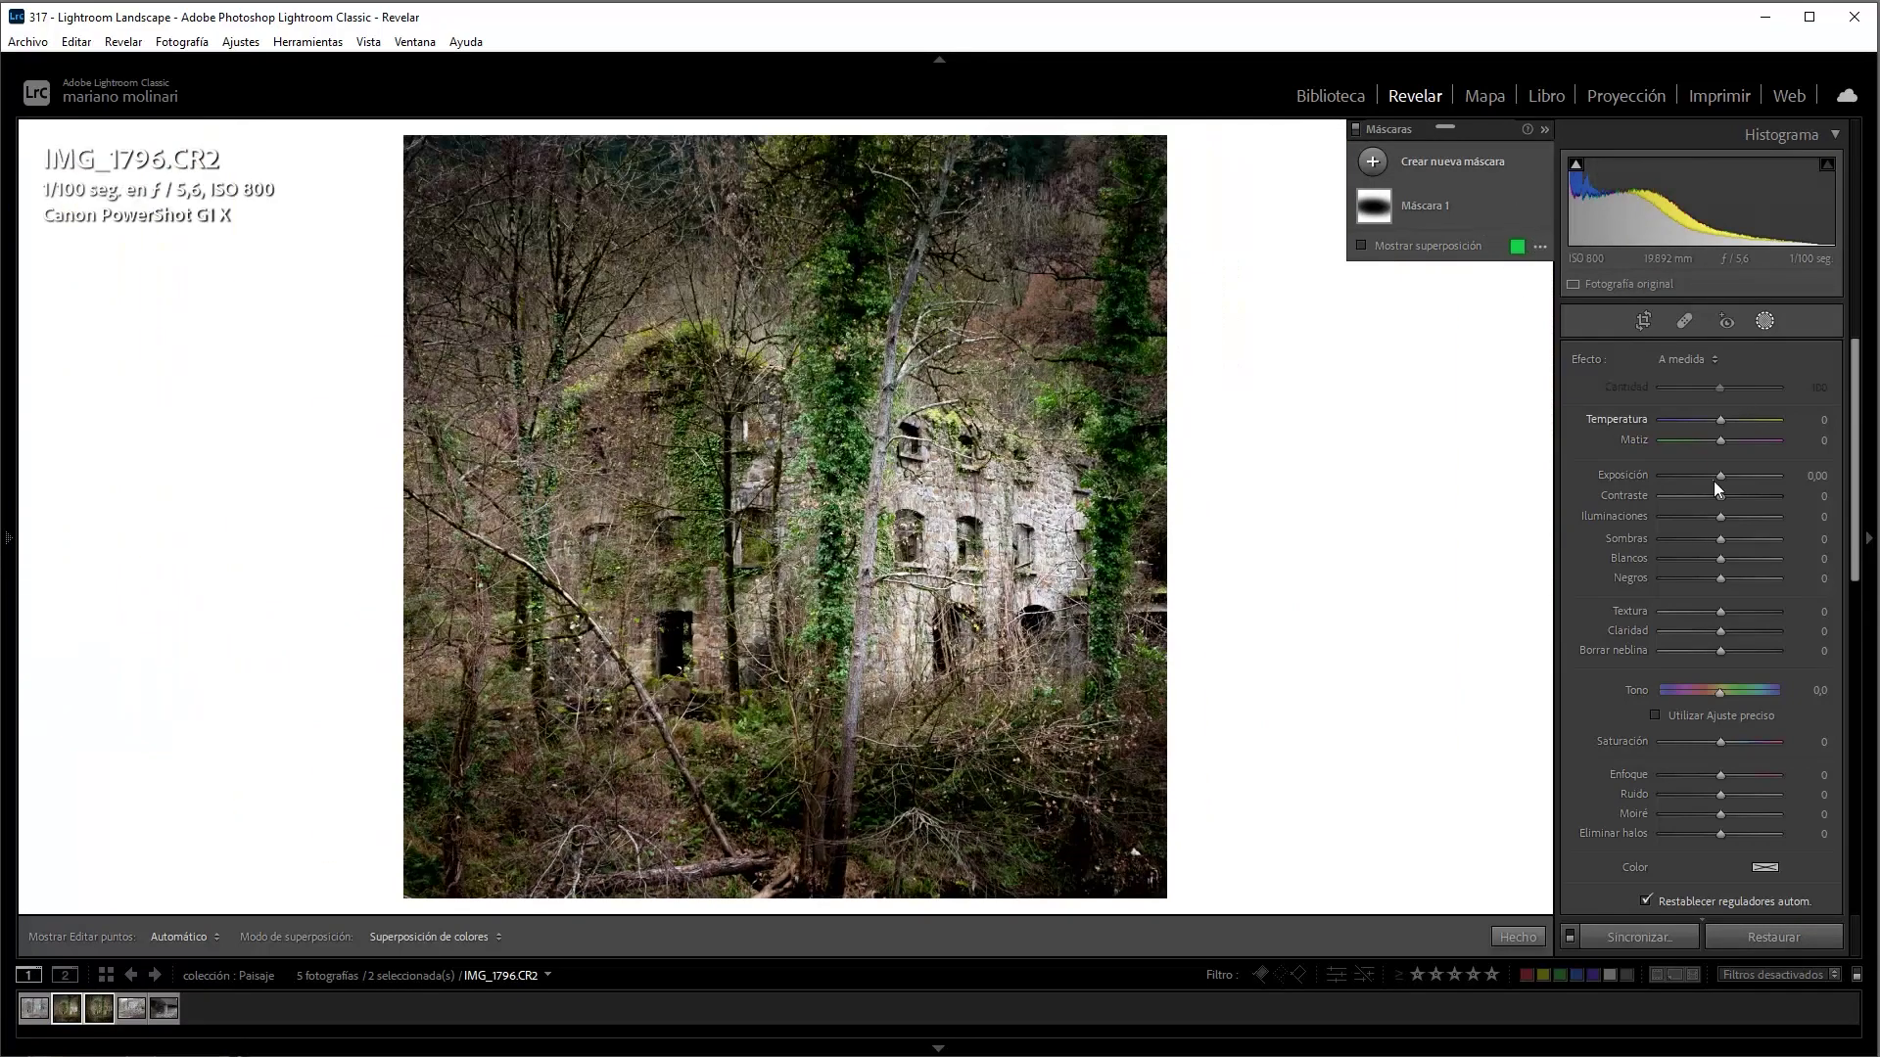
{"action": "left_click", "coordinate": [1474, 218]}
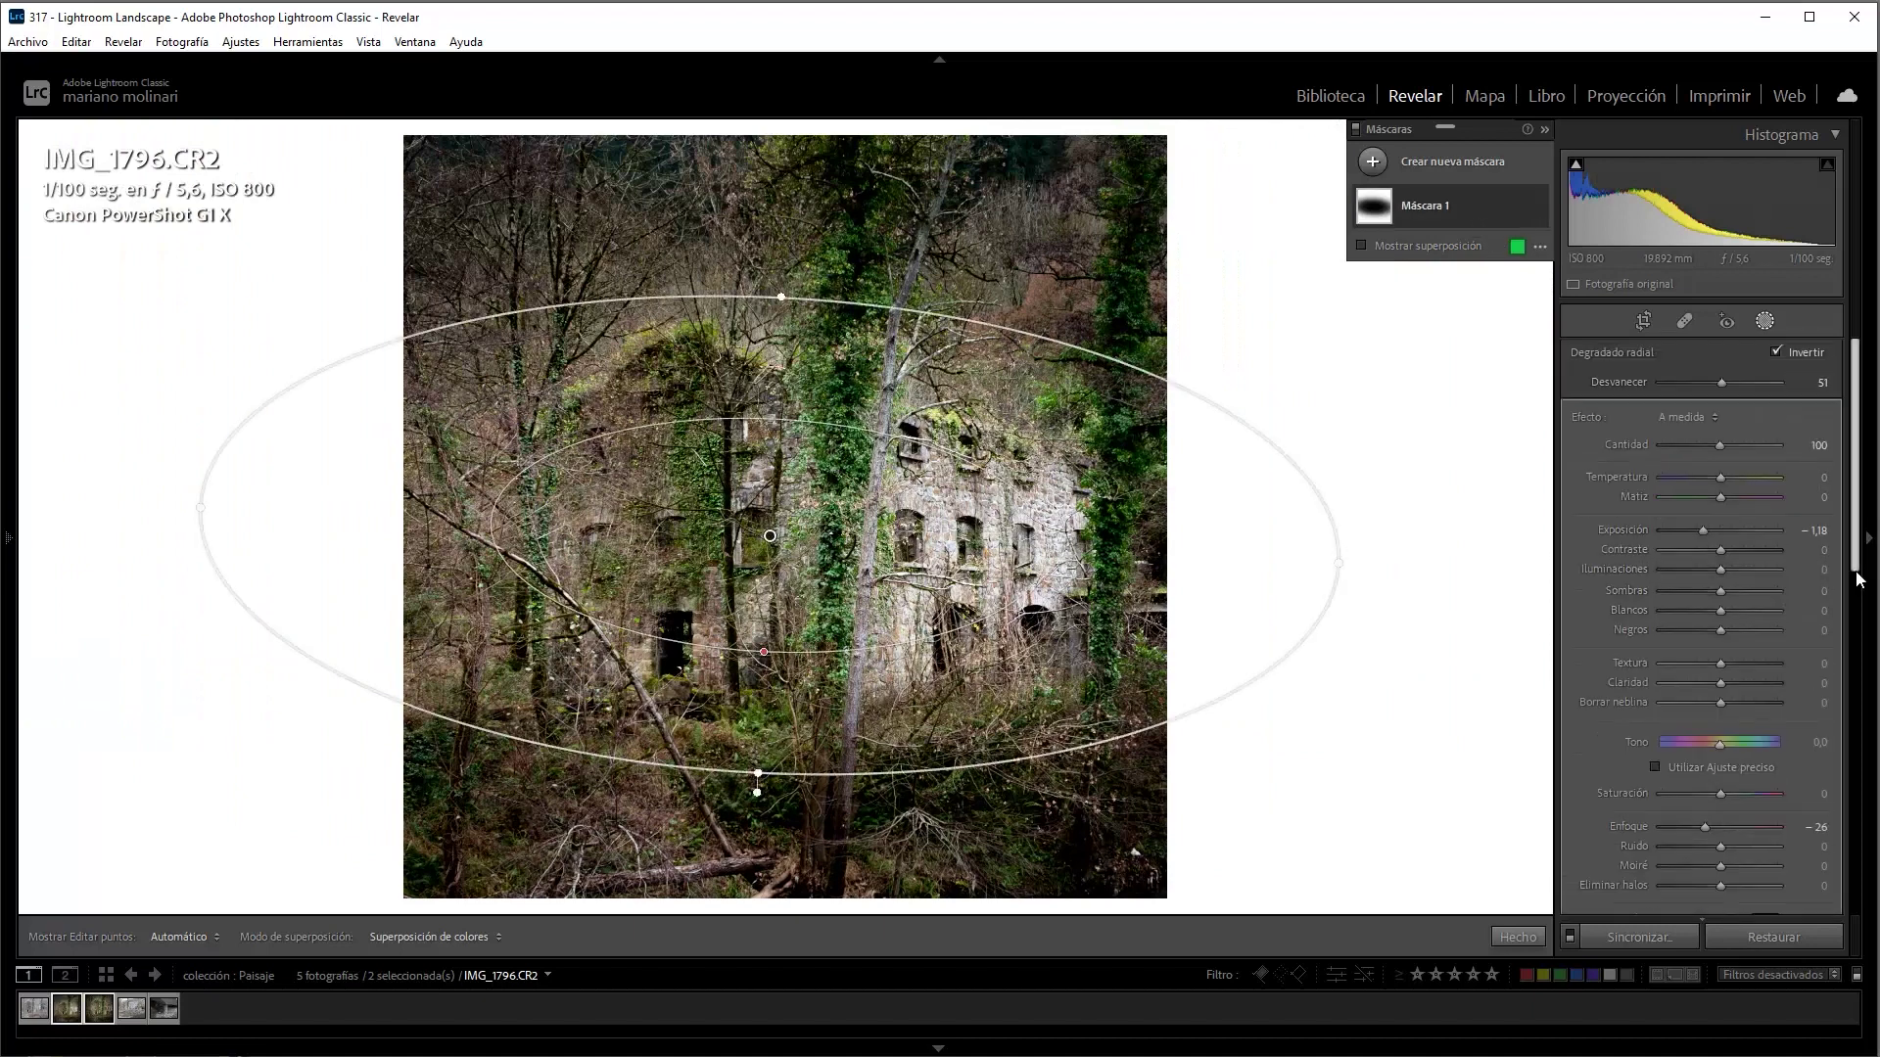
Ease Máscara 1's exposure to -0.71 and close mask editing
{"action": "mouse_move", "coordinate": [1702, 531]}
{"action": "left_mouse_down"}
{"action": "mouse_move", "coordinate": [1694, 569]}
{"action": "mouse_move", "coordinate": [1712, 531]}
{"action": "left_mouse_up"}
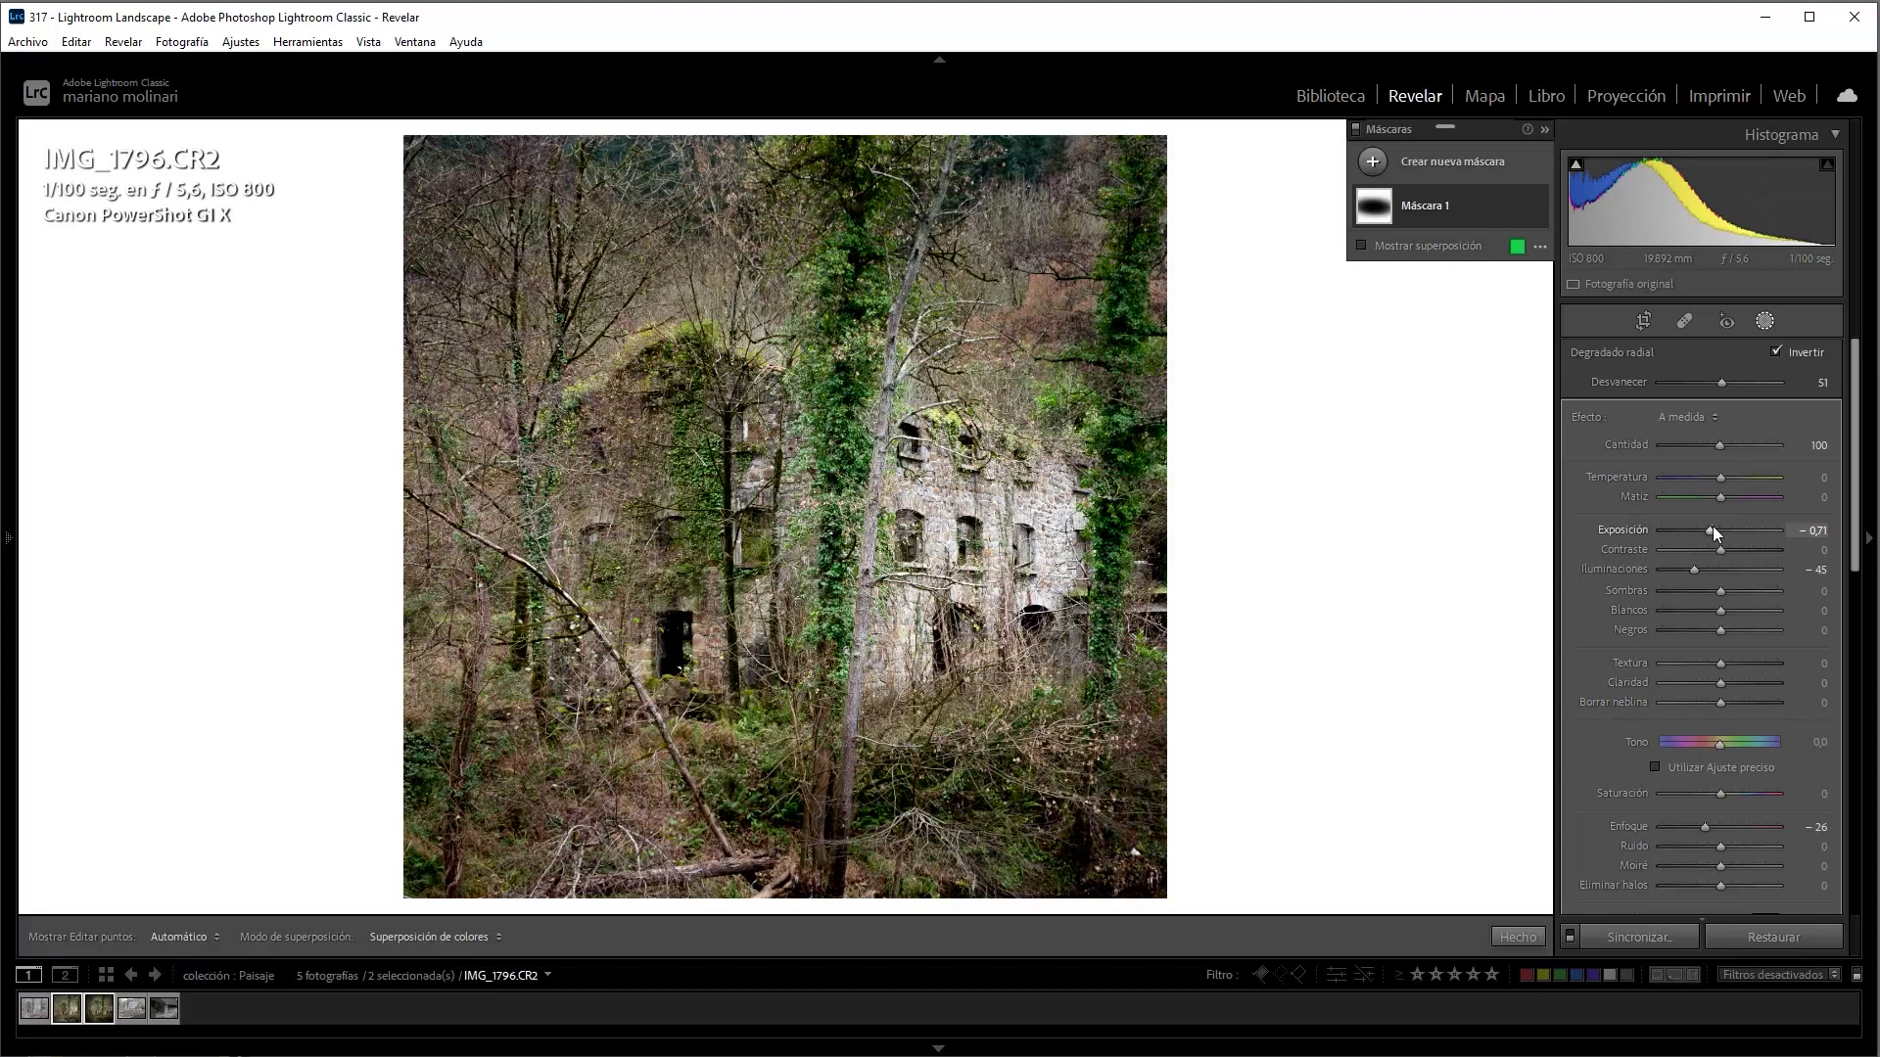
{"action": "left_click", "coordinate": [1520, 938]}
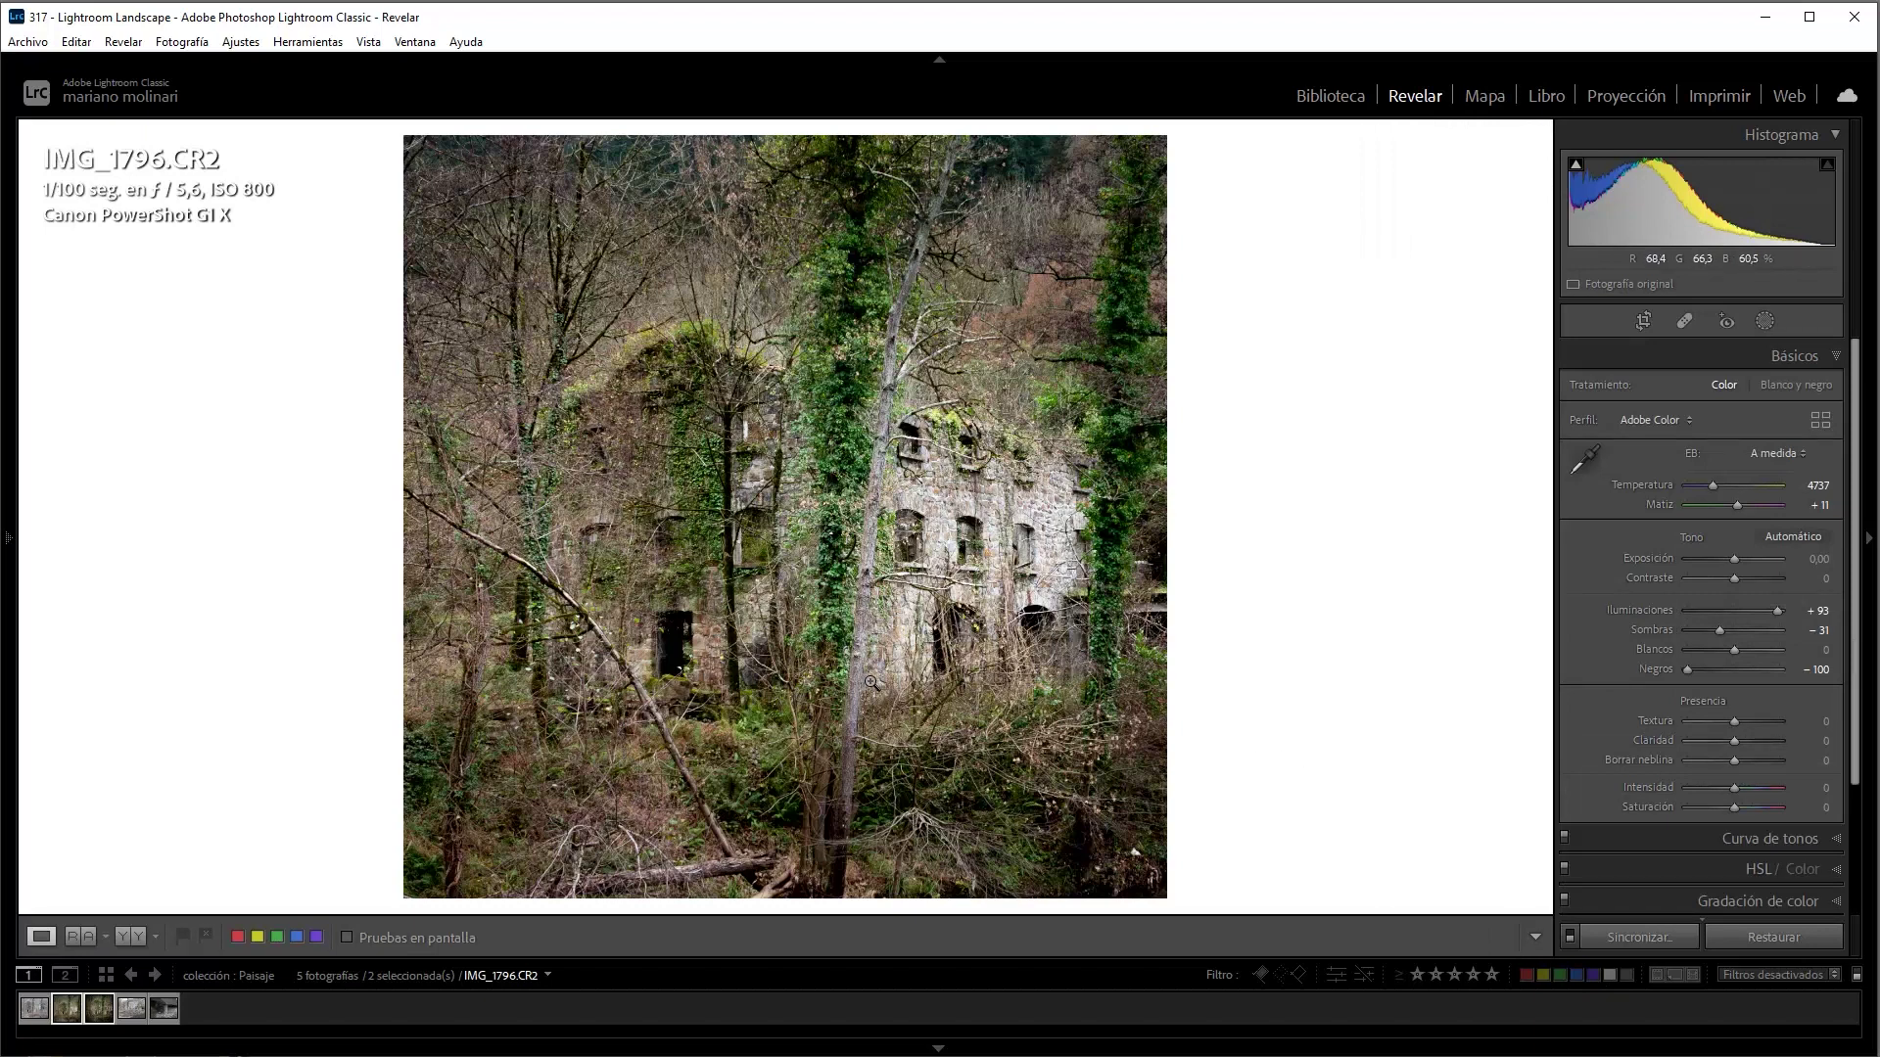
Add Máscara 2, a radial gradient over the building's left part, at exposure 0.57
{"action": "left_click", "coordinate": [1763, 321]}
{"action": "left_click", "coordinate": [1479, 172]}
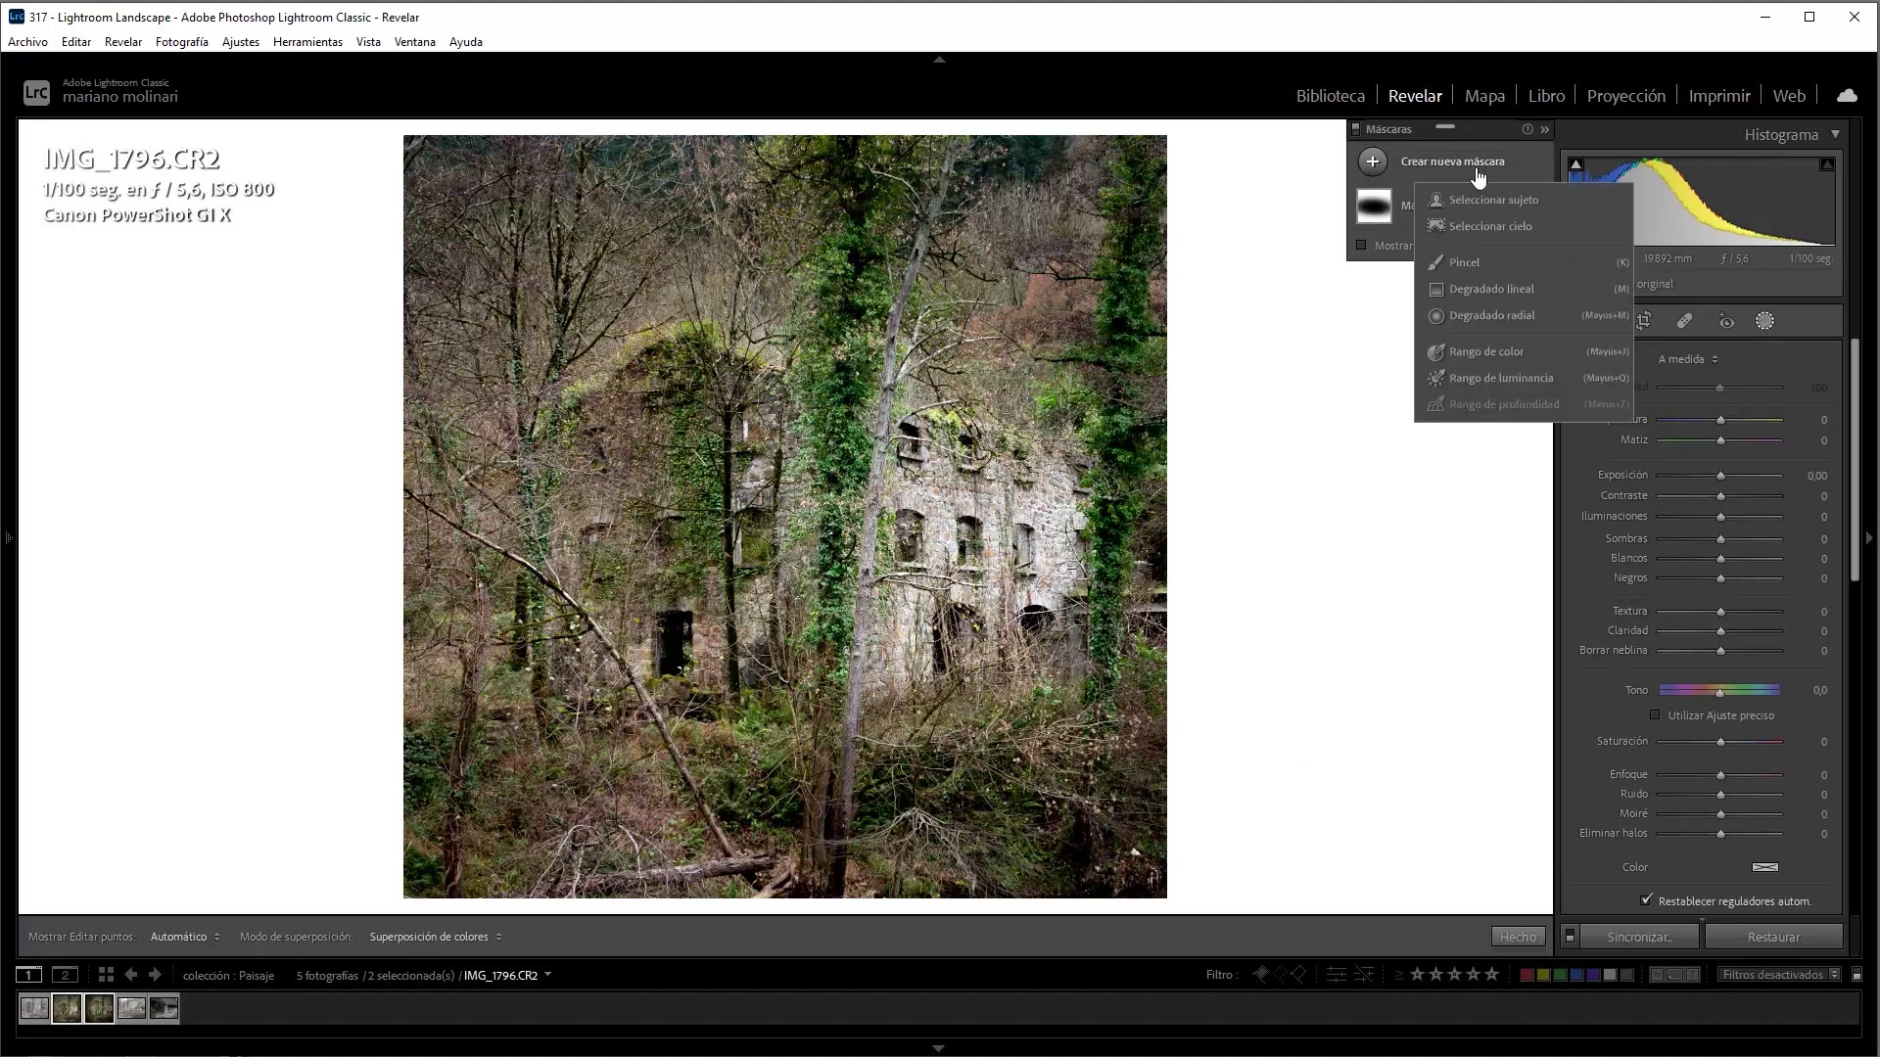
{"action": "left_click", "coordinate": [1525, 315]}
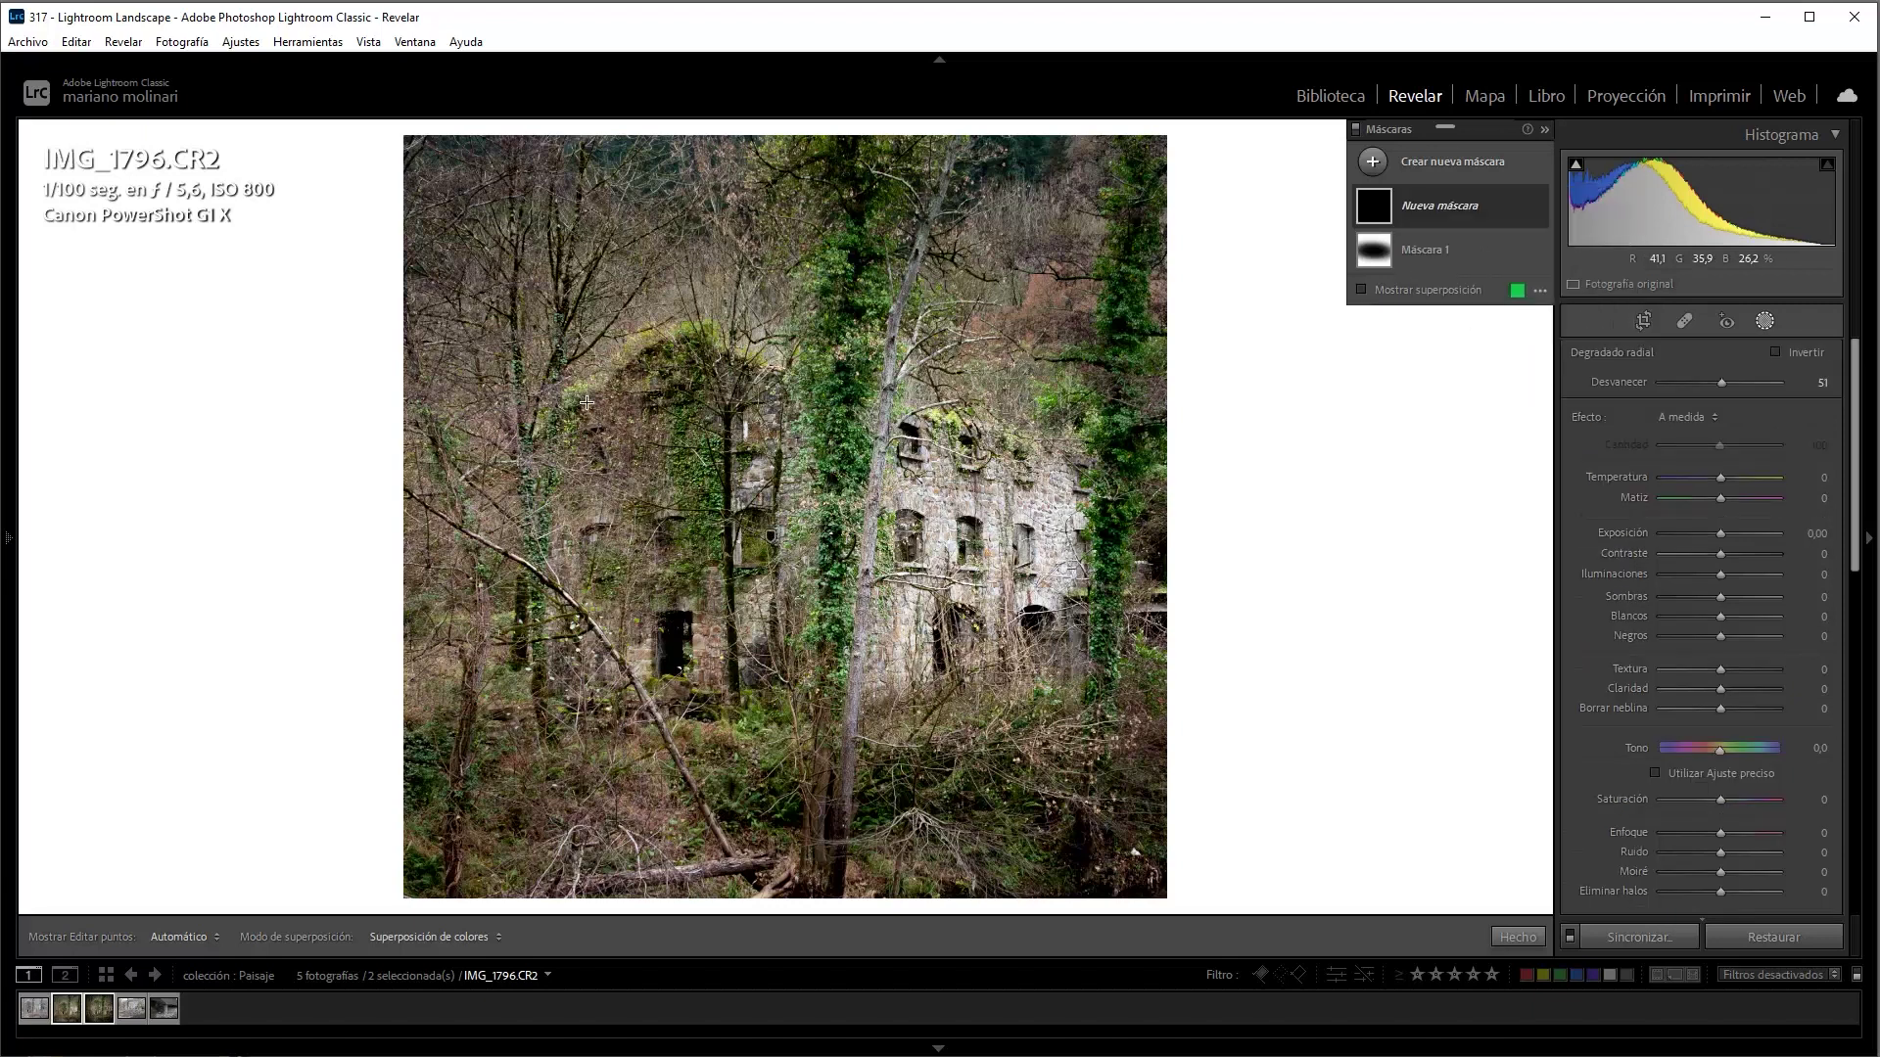
{"action": "left_click_drag", "start_coordinate": [565, 400], "coordinate": [734, 615]}
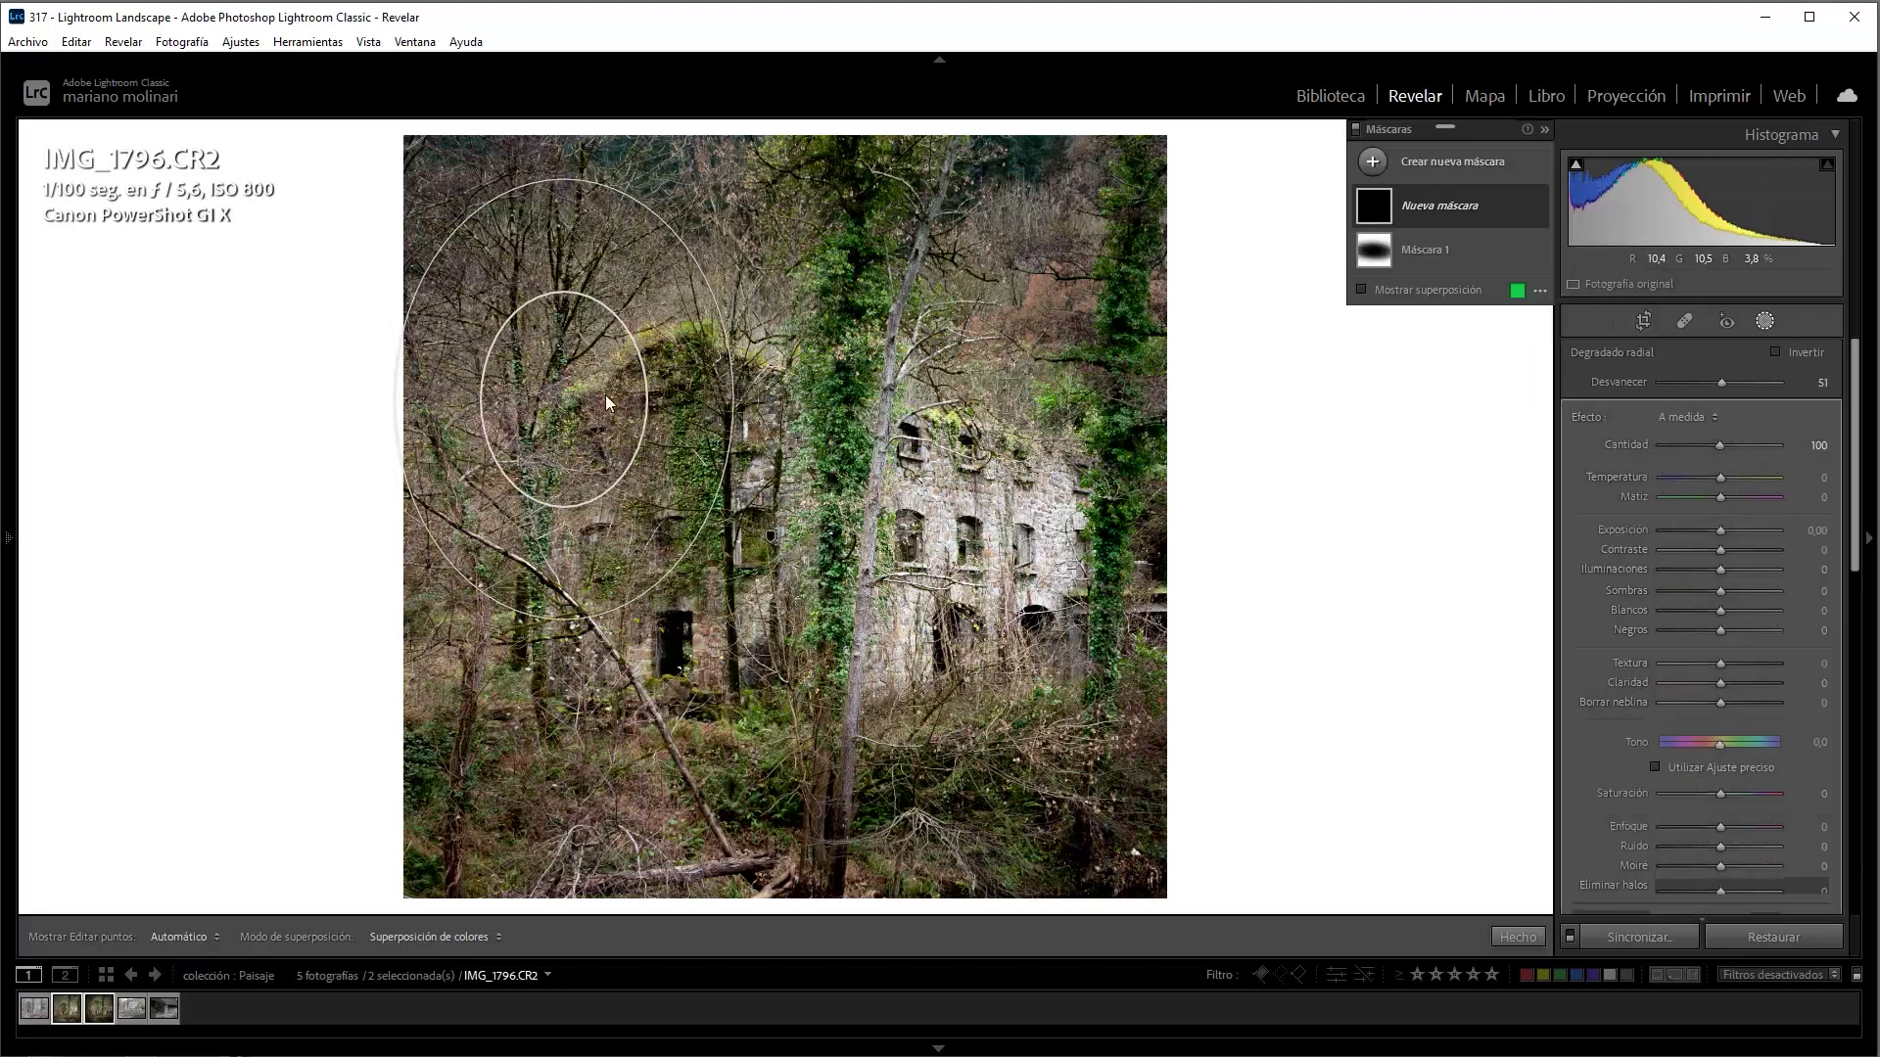
{"action": "left_click_drag", "start_coordinate": [564, 400], "coordinate": [658, 521]}
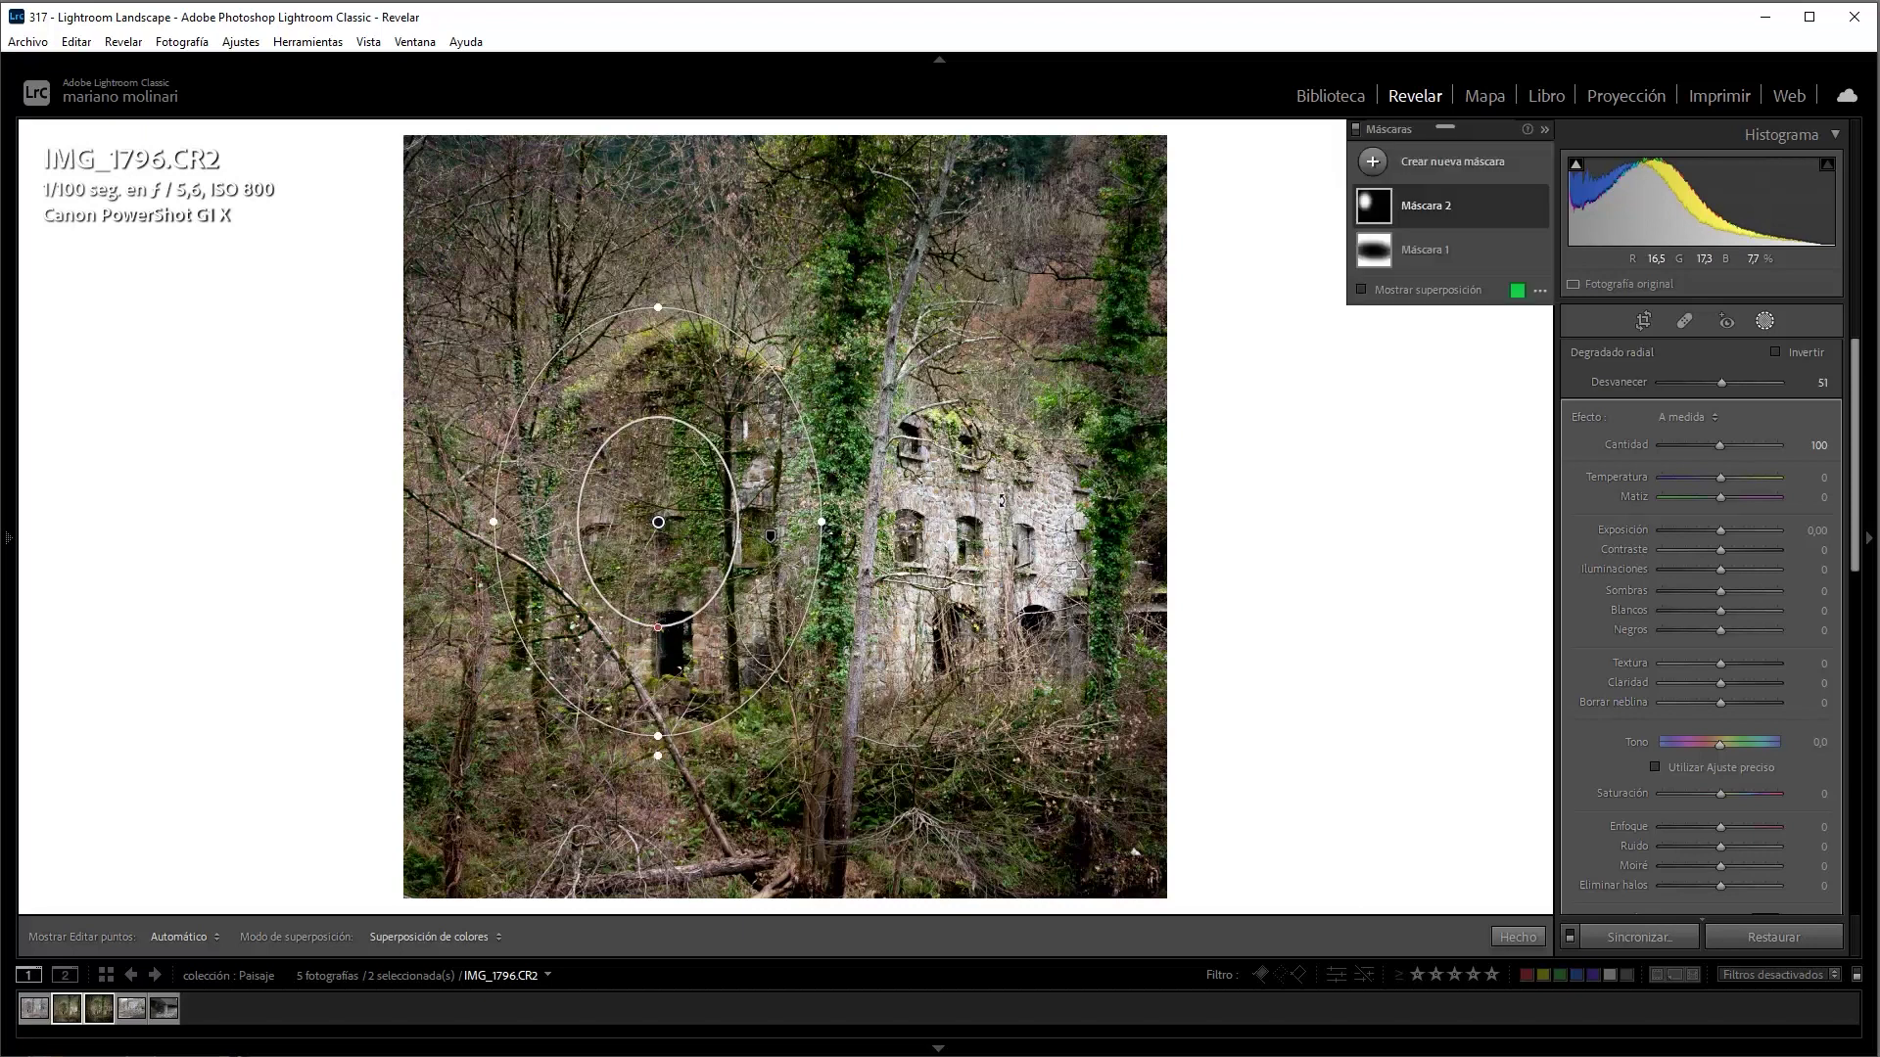
{"action": "left_click", "coordinate": [1729, 533]}
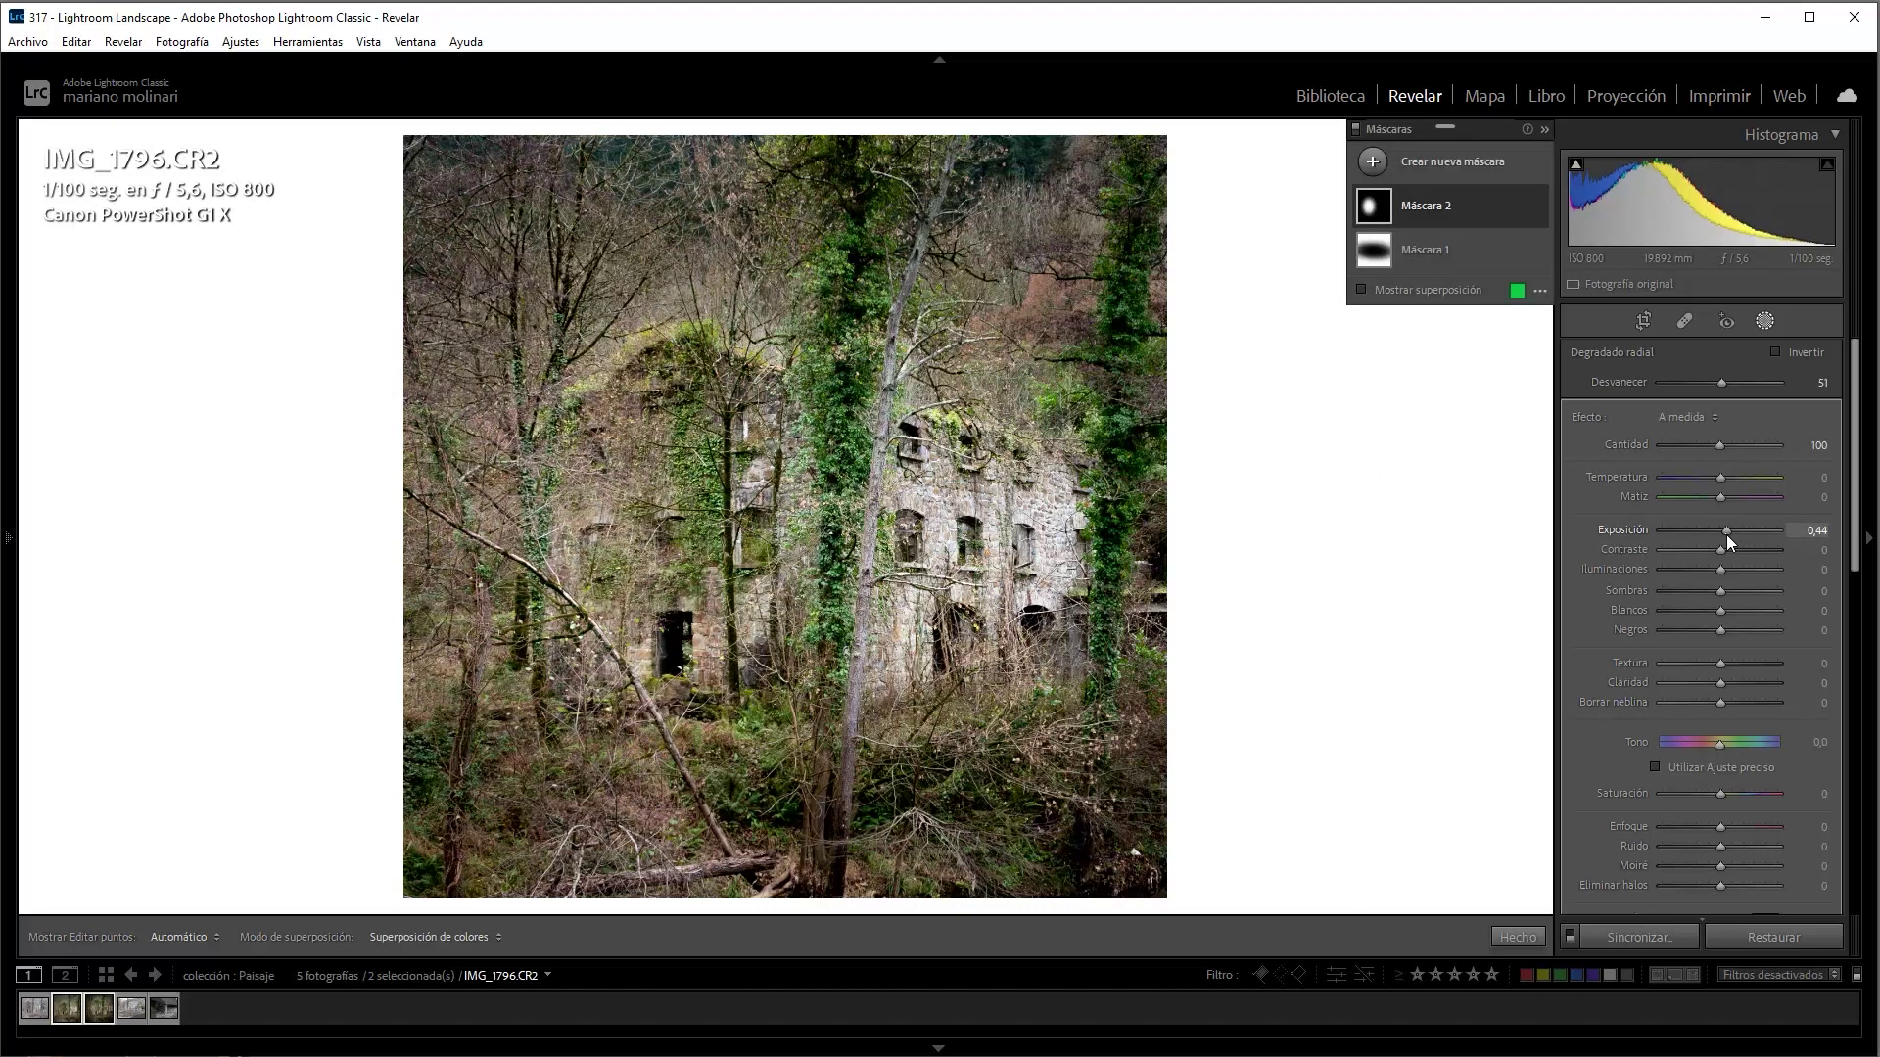
{"action": "left_click_drag", "start_coordinate": [1725, 535], "coordinate": [1730, 534]}
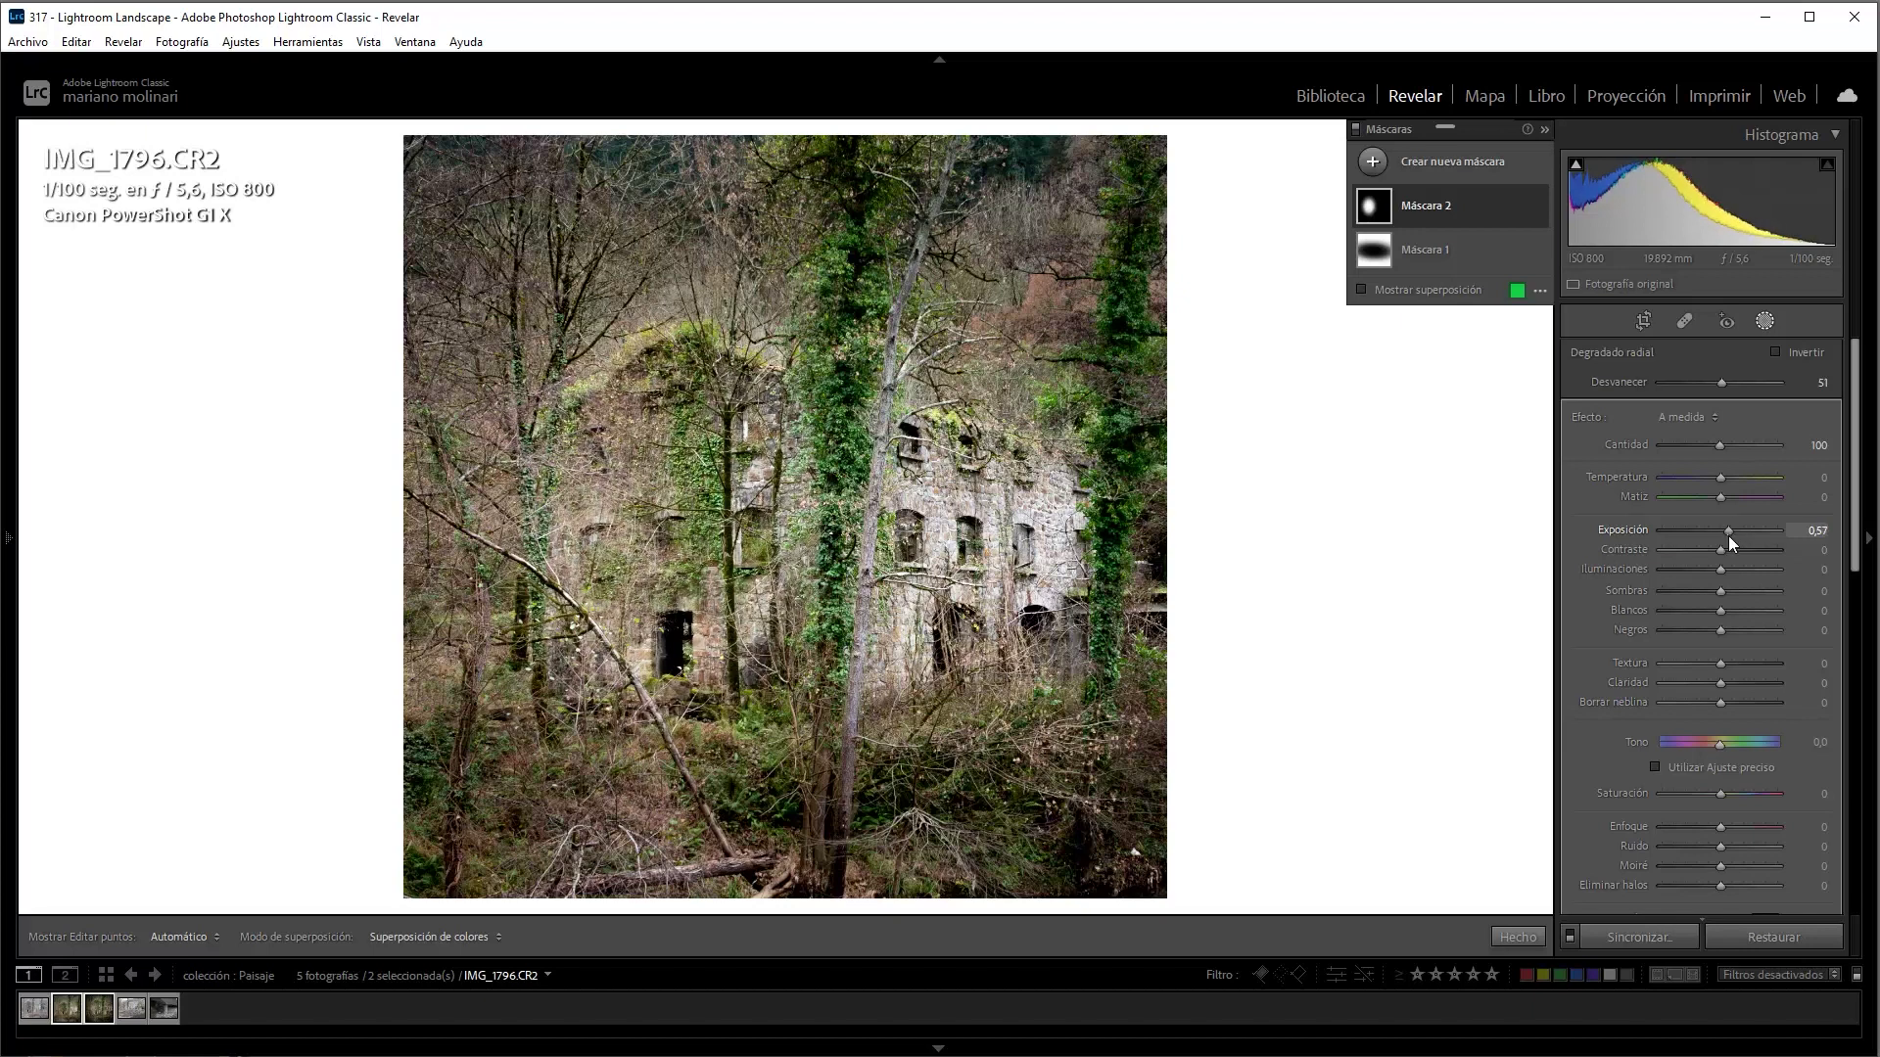
Create a third radial gradient and position it over the building's right side
{"action": "left_click", "coordinate": [1468, 169]}
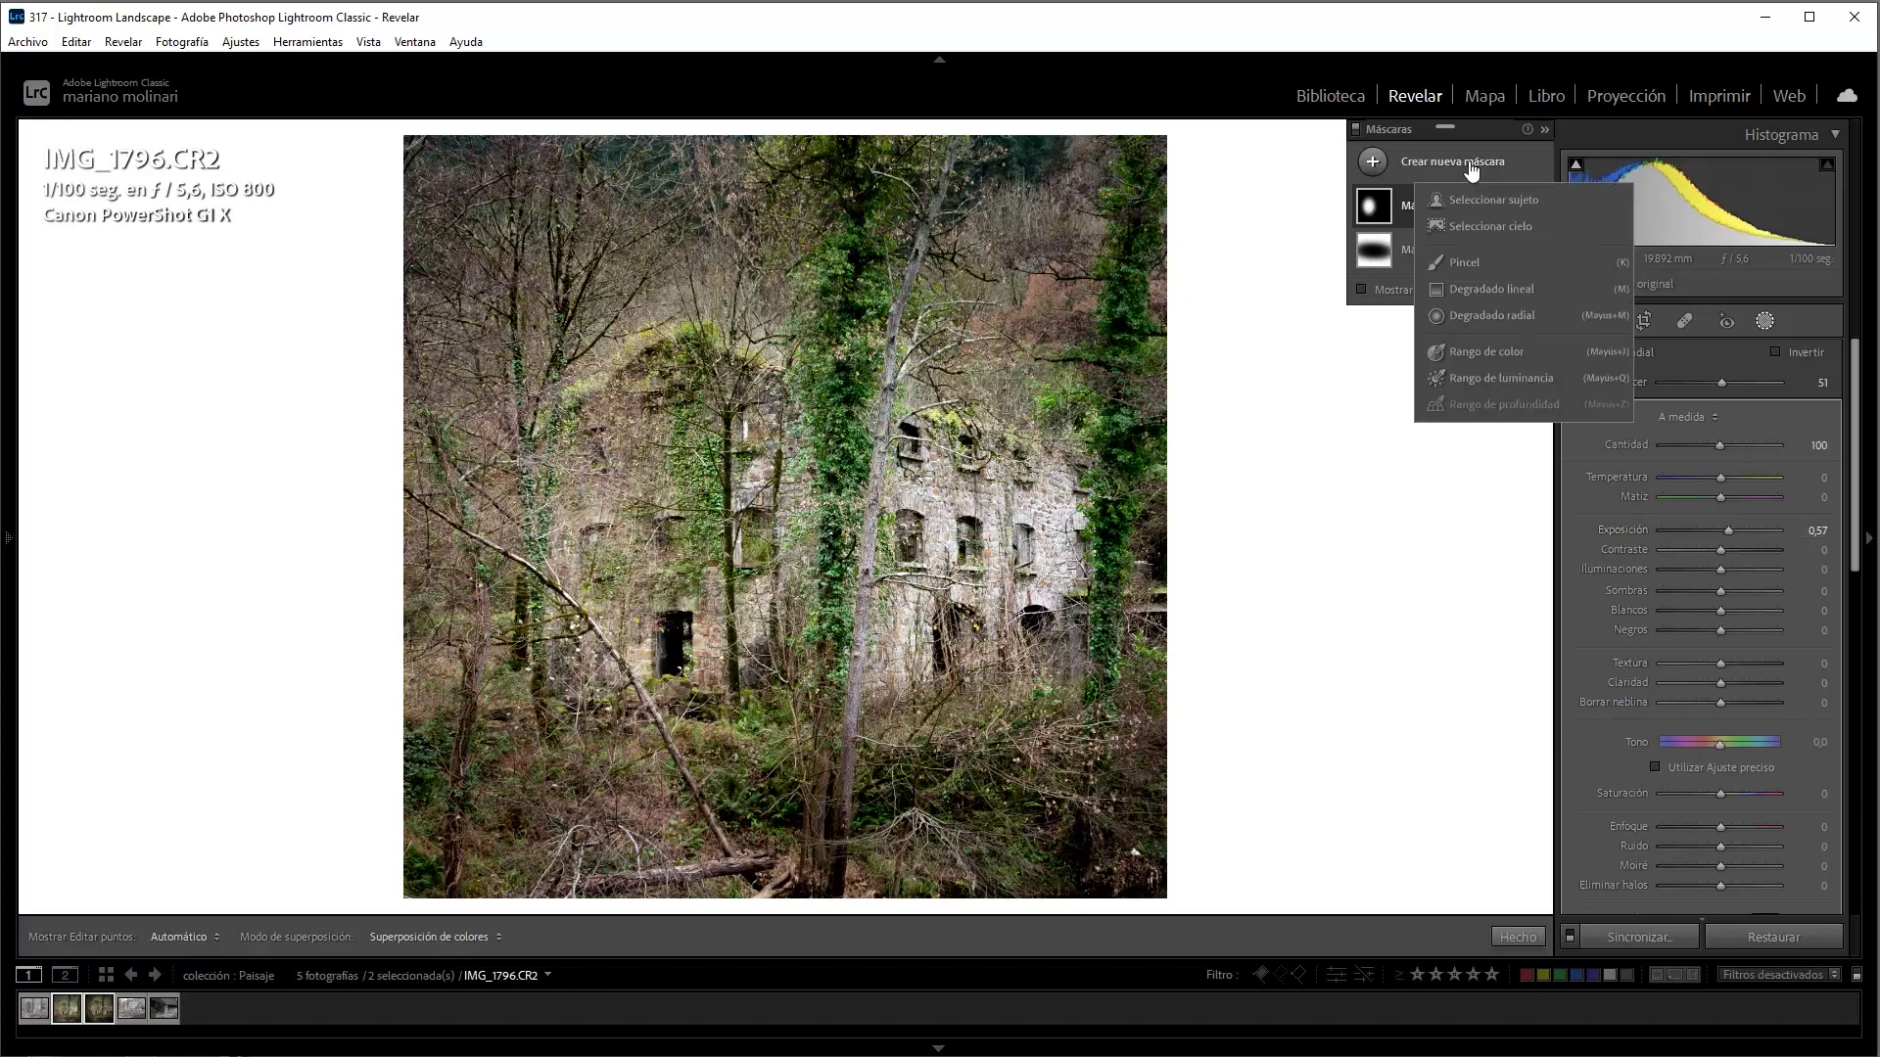
{"action": "left_click", "coordinate": [1479, 312]}
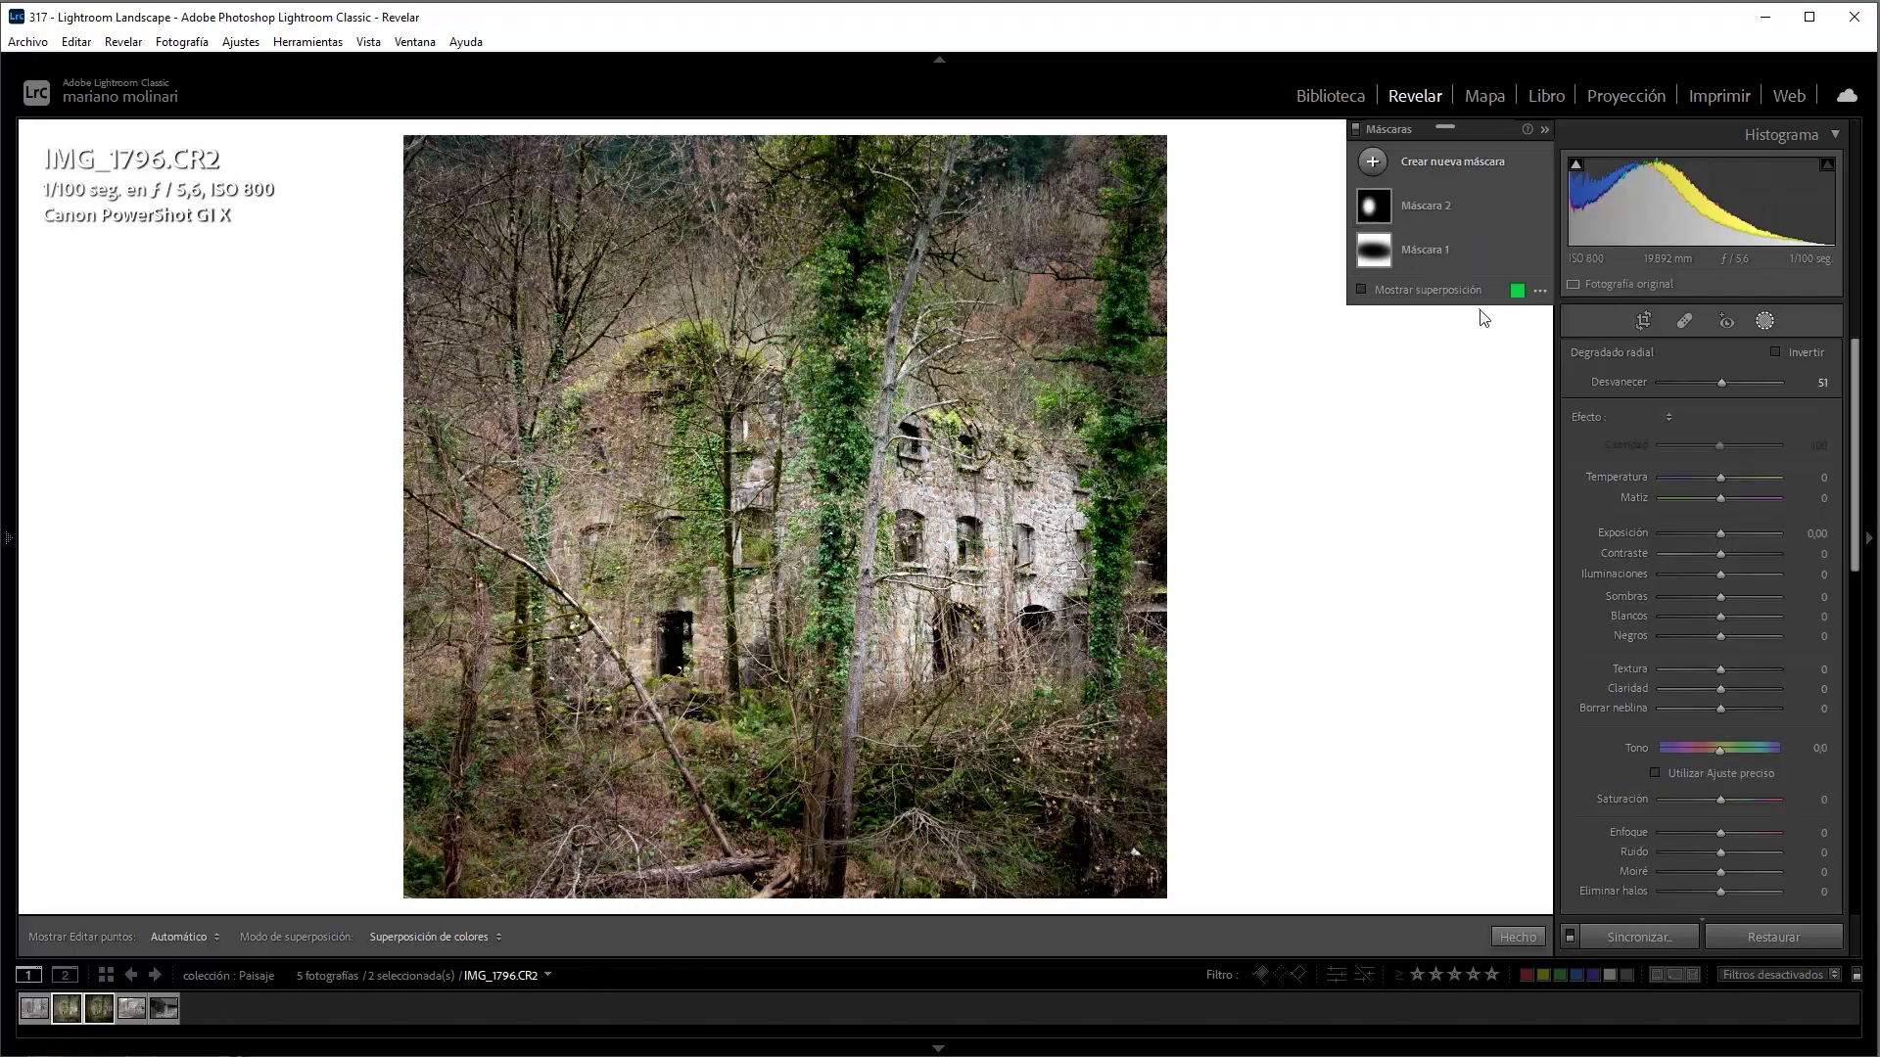
{"action": "left_click_drag", "start_coordinate": [938, 440], "coordinate": [1112, 554]}
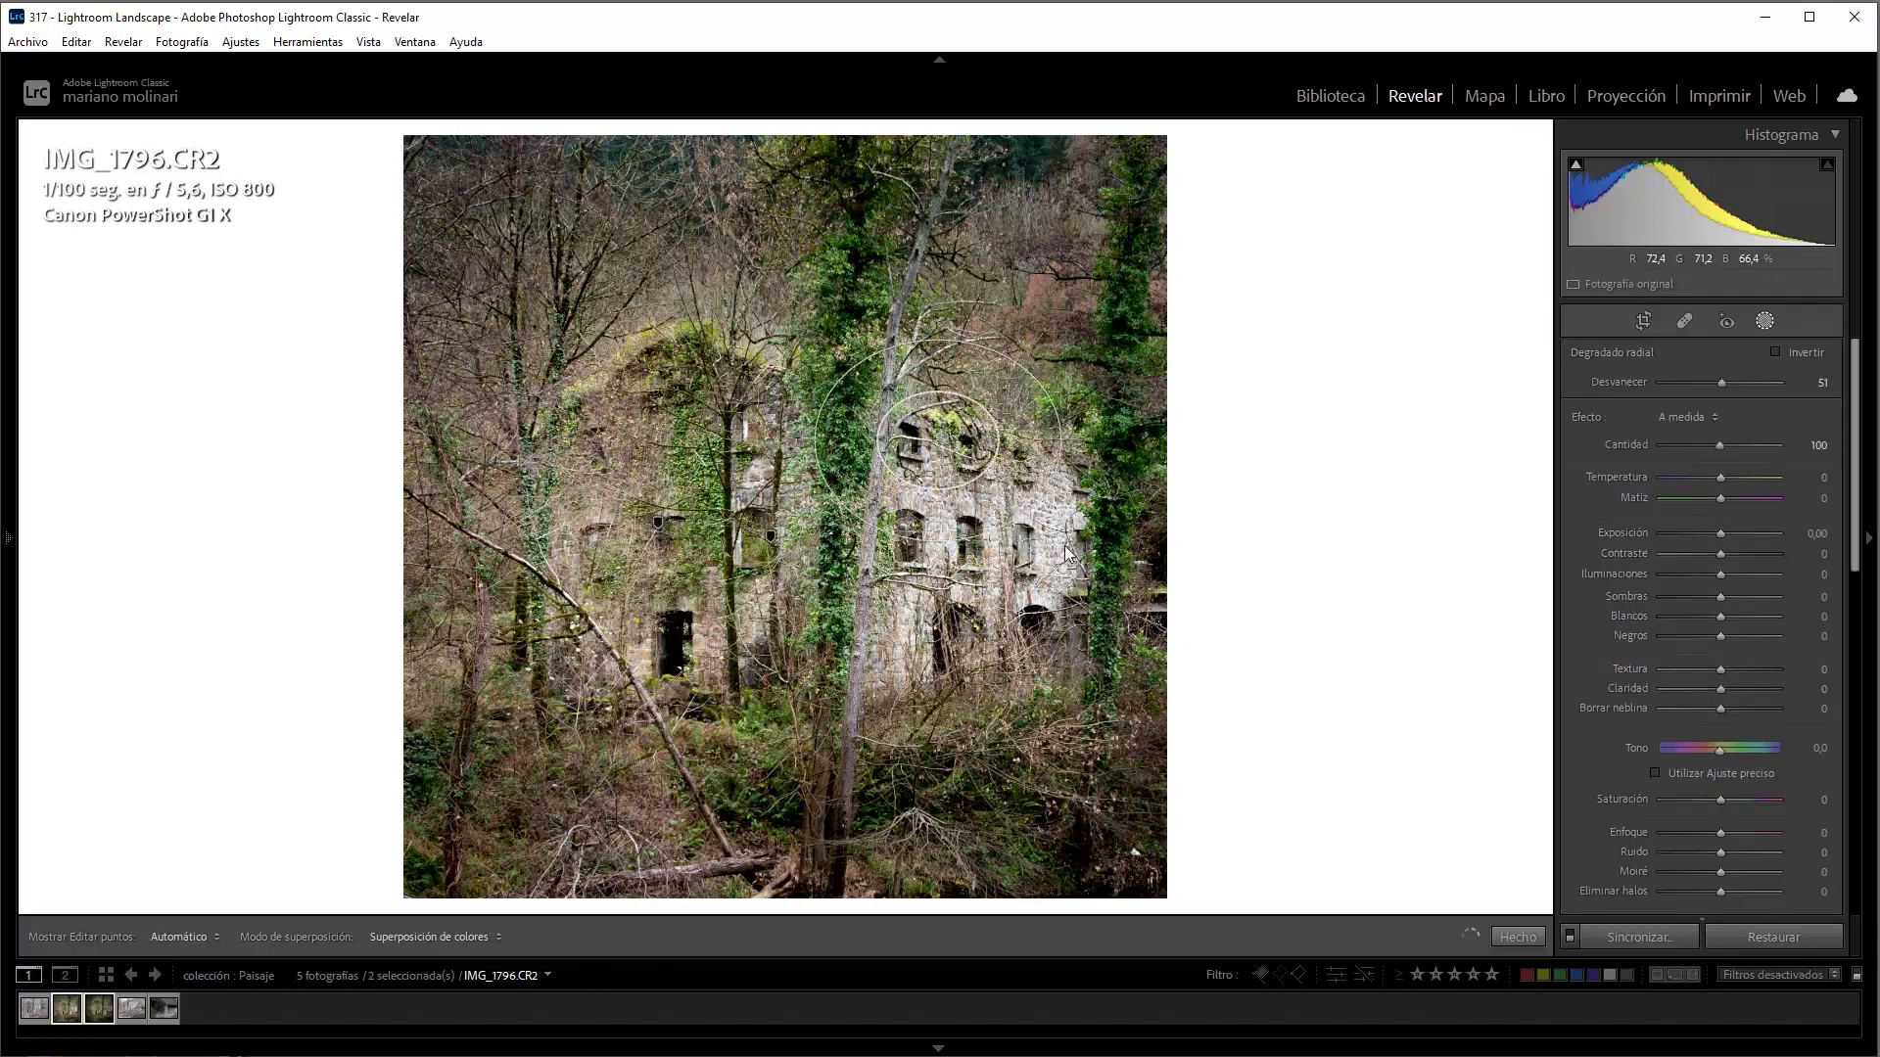
{"action": "mouse_move", "coordinate": [975, 353]}
{"action": "left_mouse_down"}
{"action": "mouse_move", "coordinate": [1010, 487]}
{"action": "mouse_move", "coordinate": [987, 400]}
{"action": "left_mouse_up"}
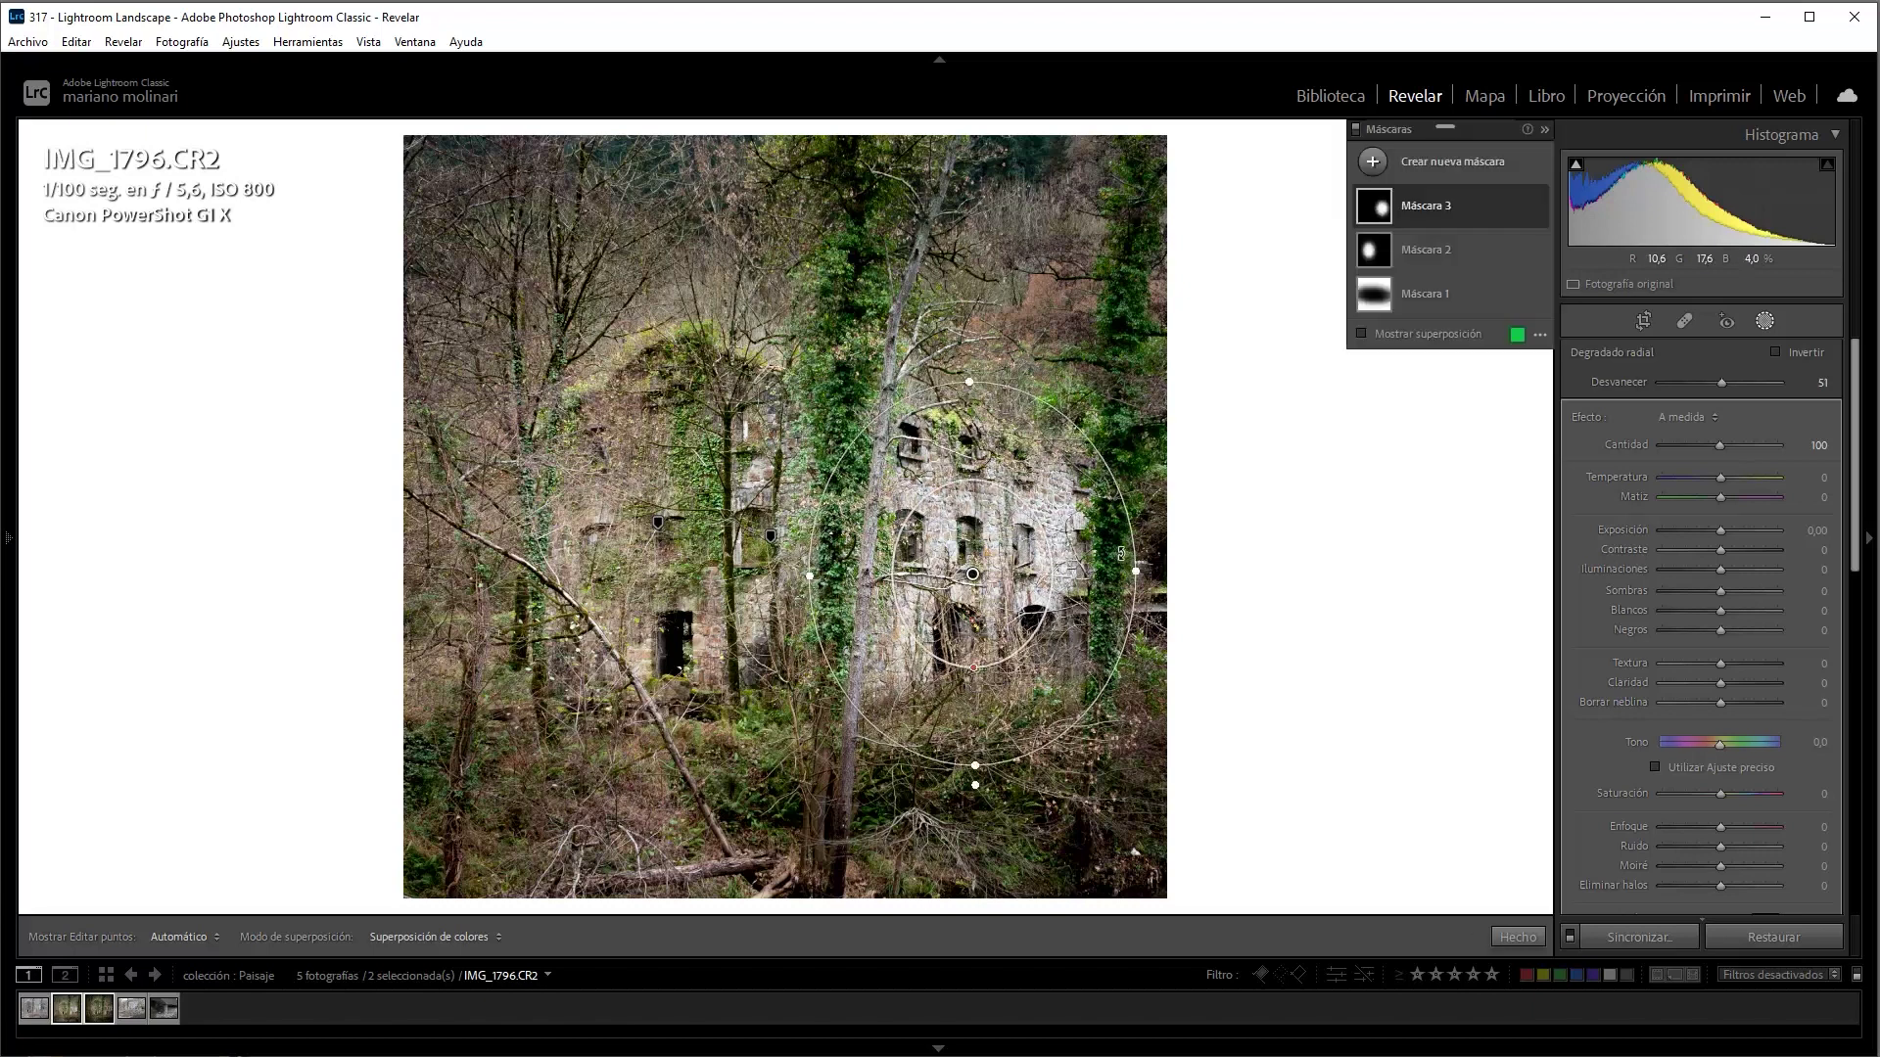
{"action": "left_click_drag", "start_coordinate": [1132, 573], "coordinate": [1193, 573]}
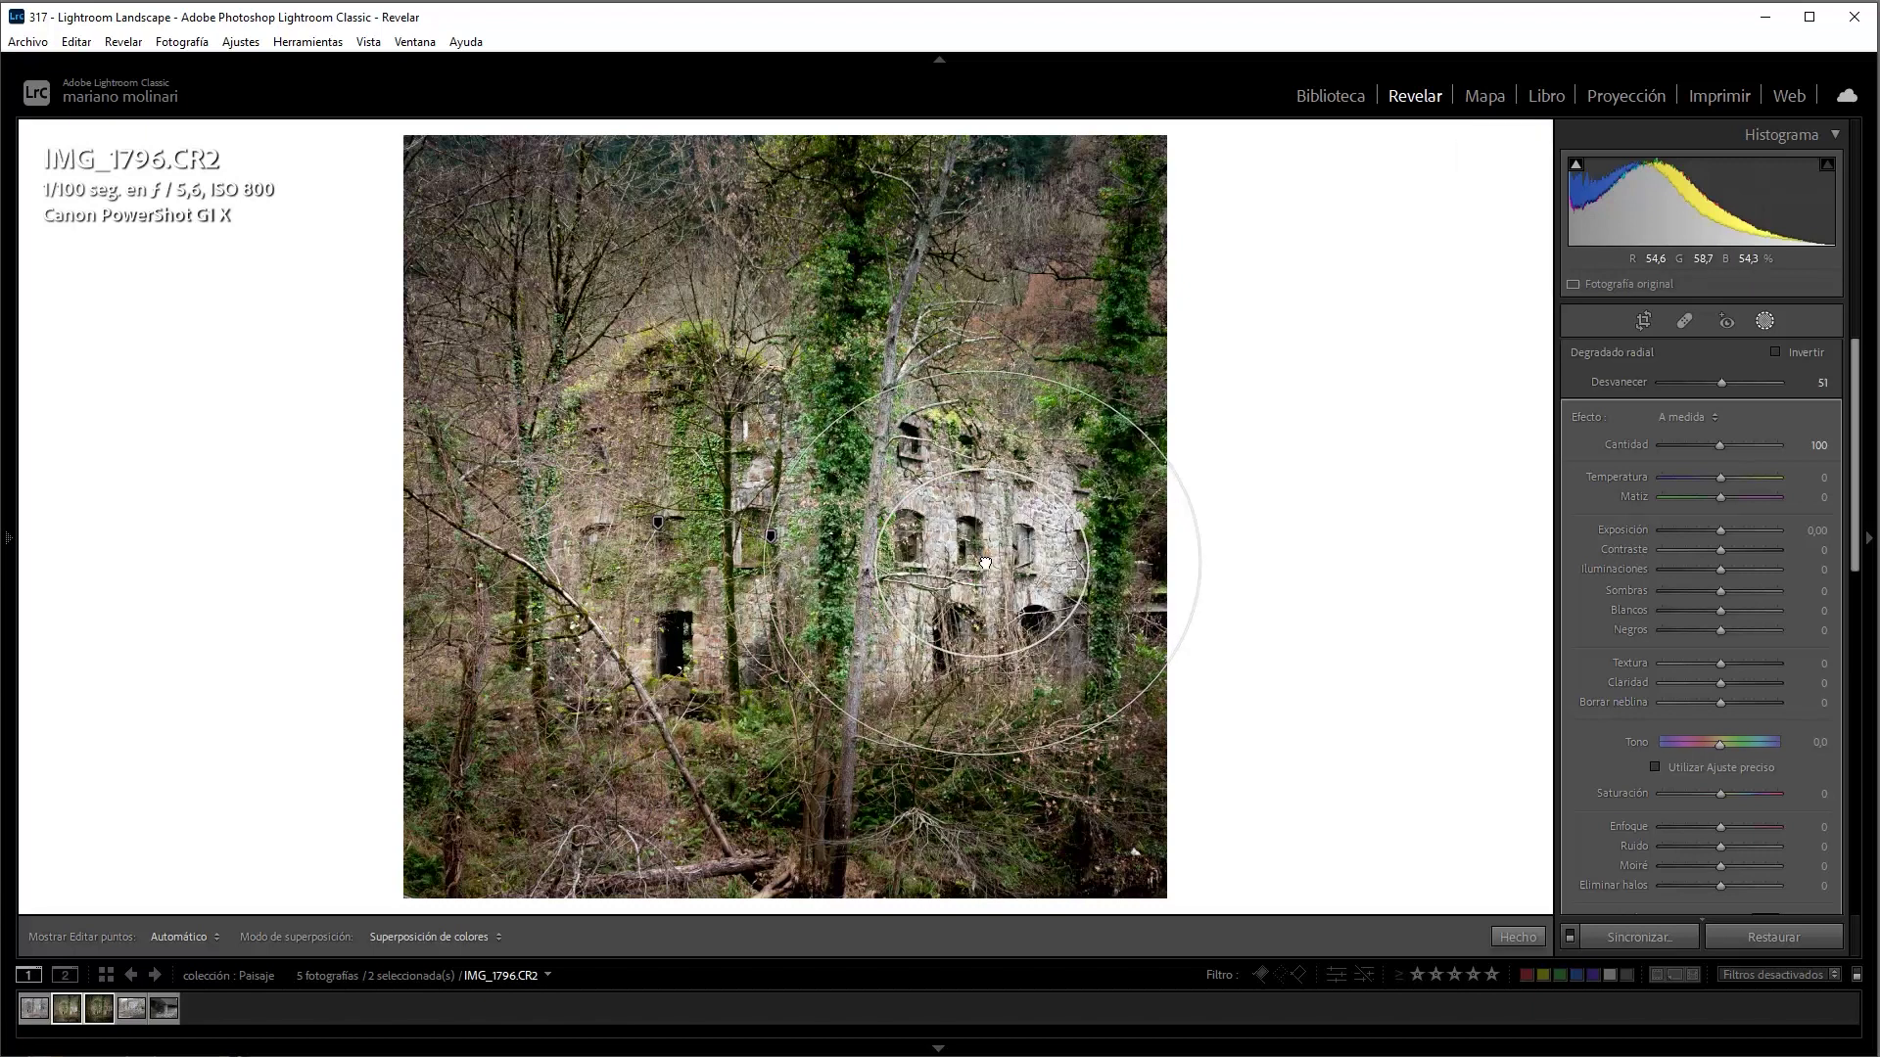
{"action": "left_click_drag", "start_coordinate": [972, 574], "coordinate": [985, 560]}
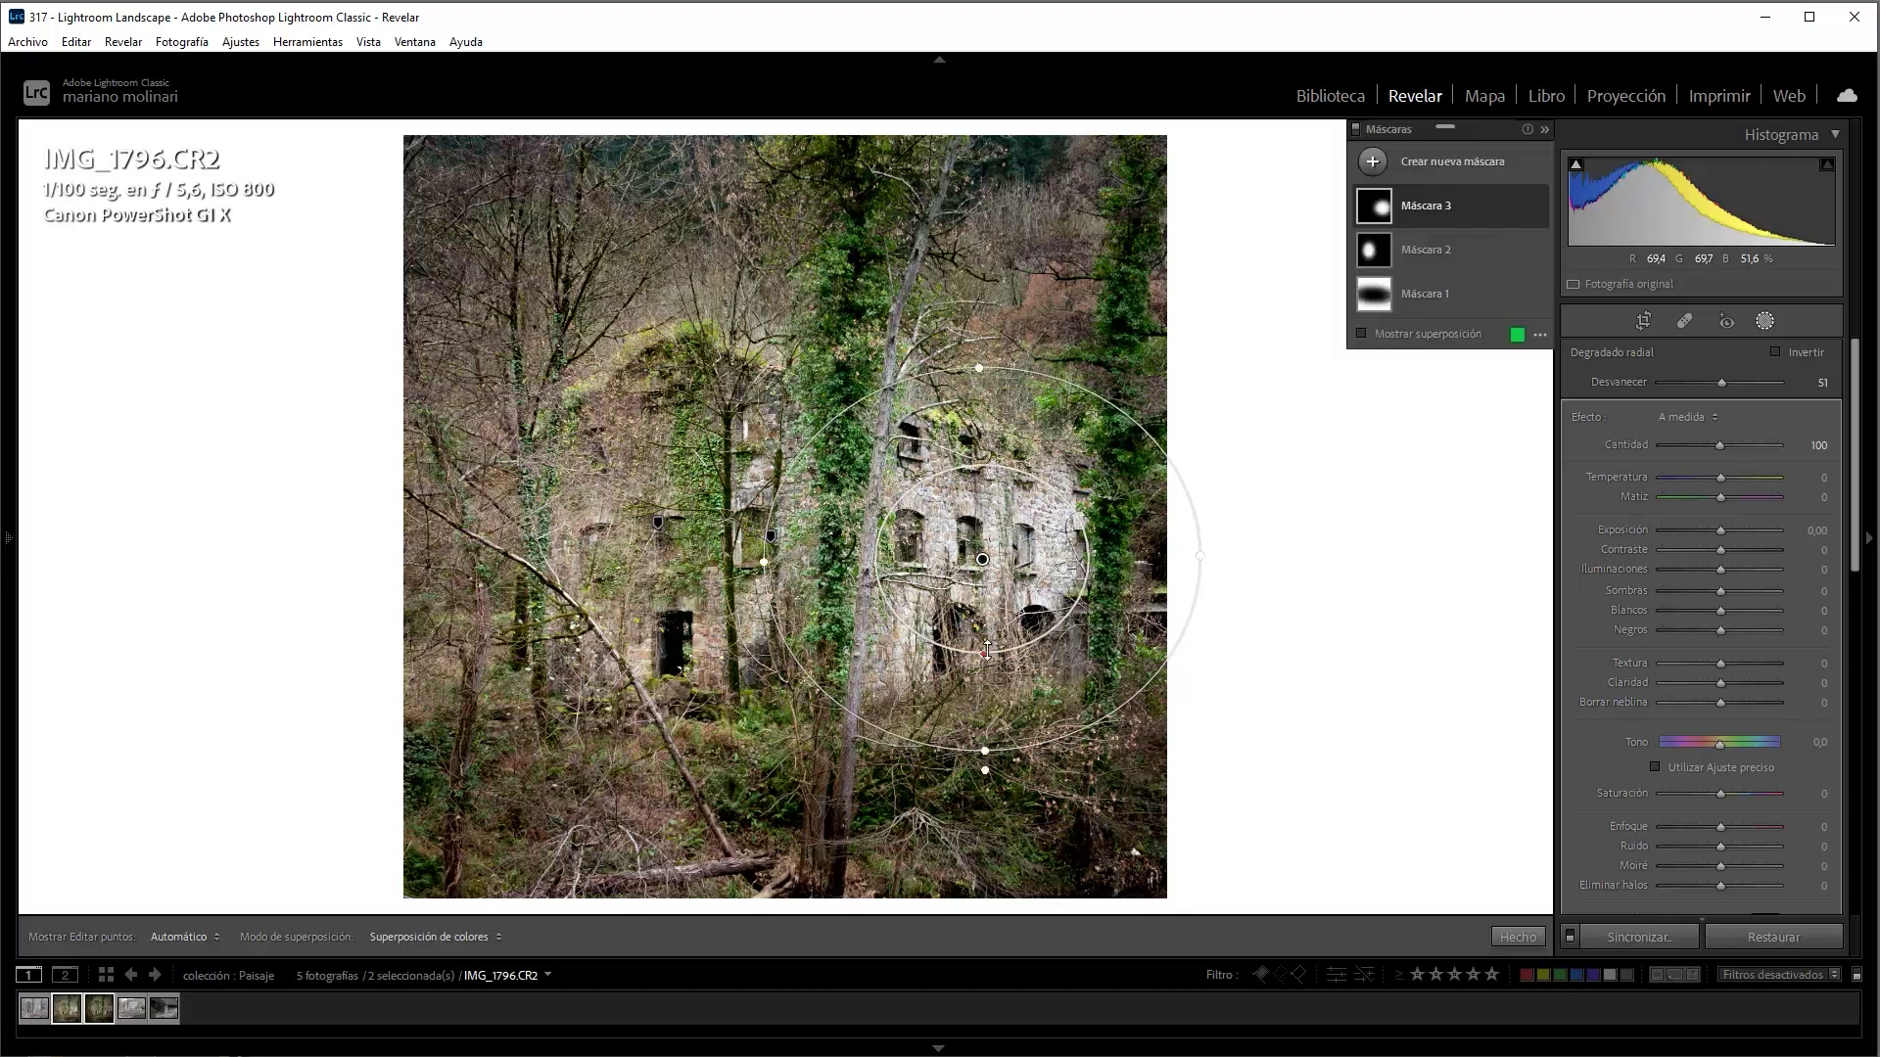
Set that mask's feather to 44 and darken its exposure to -0.50
{"action": "left_click_drag", "start_coordinate": [984, 653], "coordinate": [983, 664]}
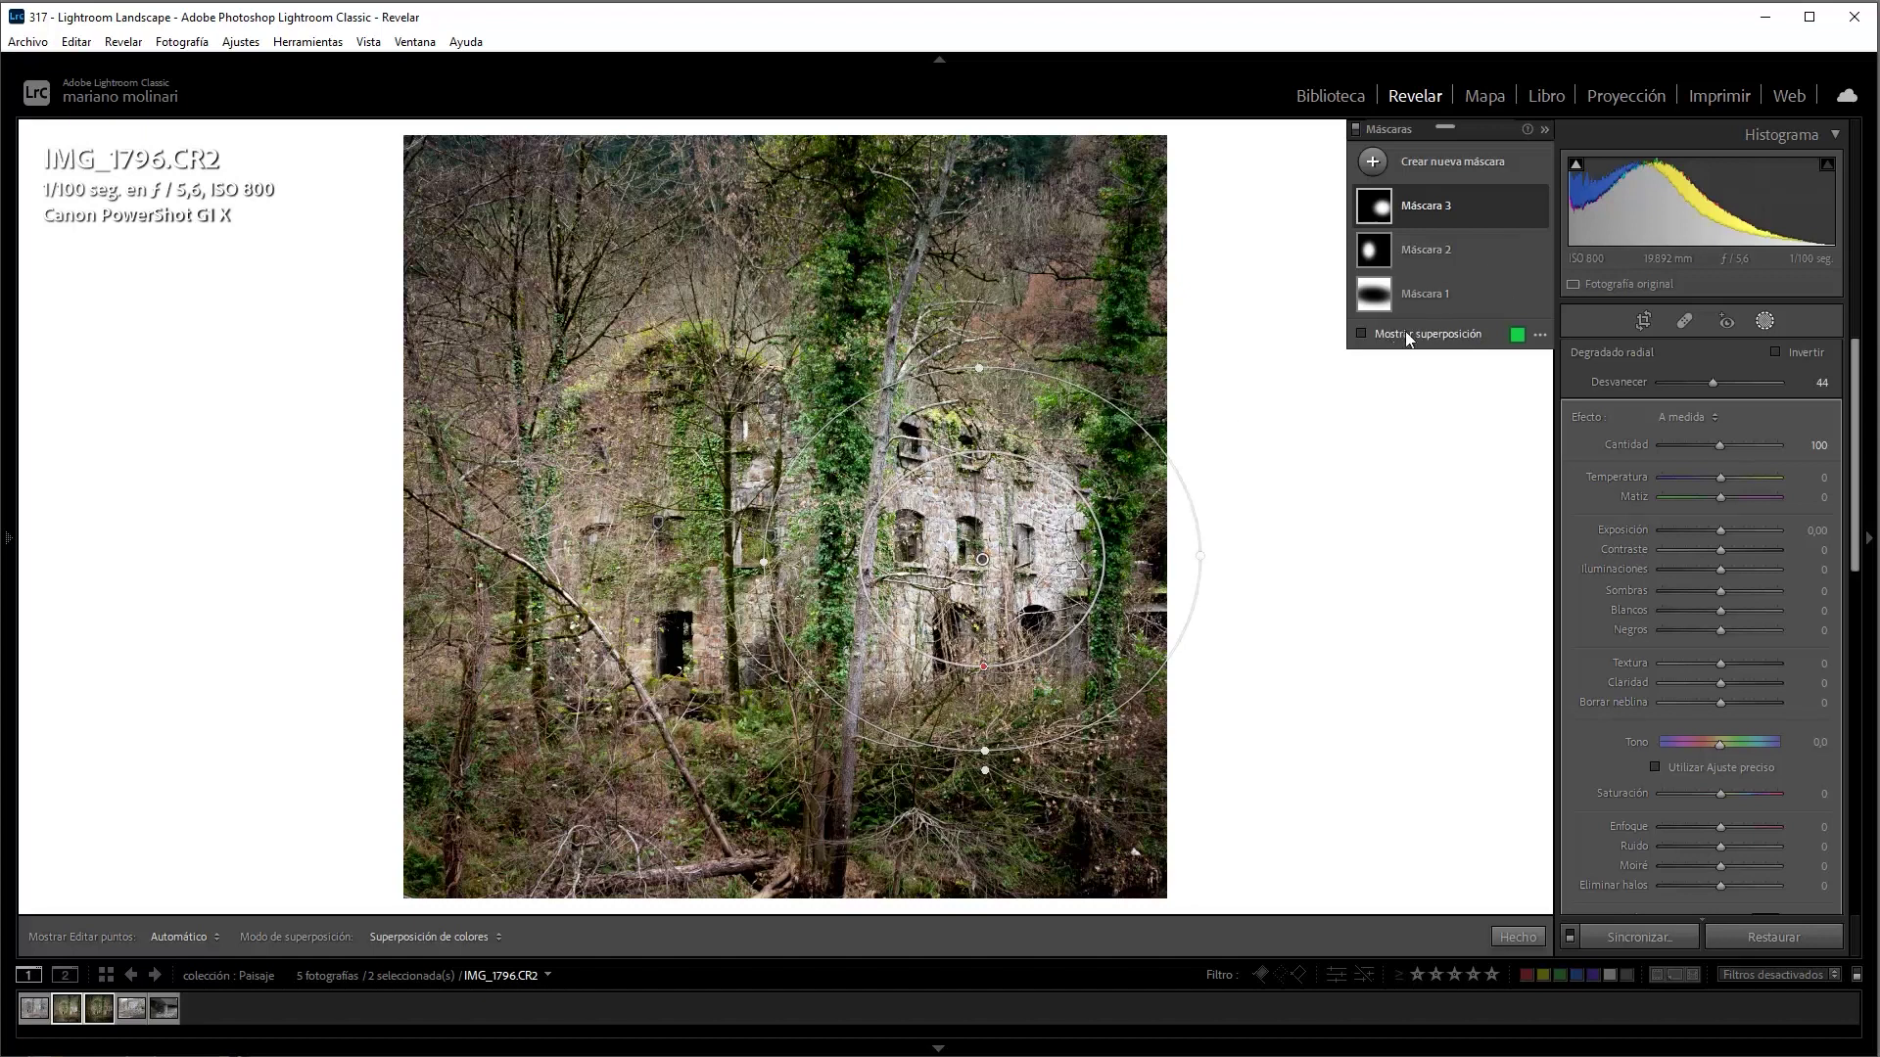
{"action": "left_click", "coordinate": [1361, 335]}
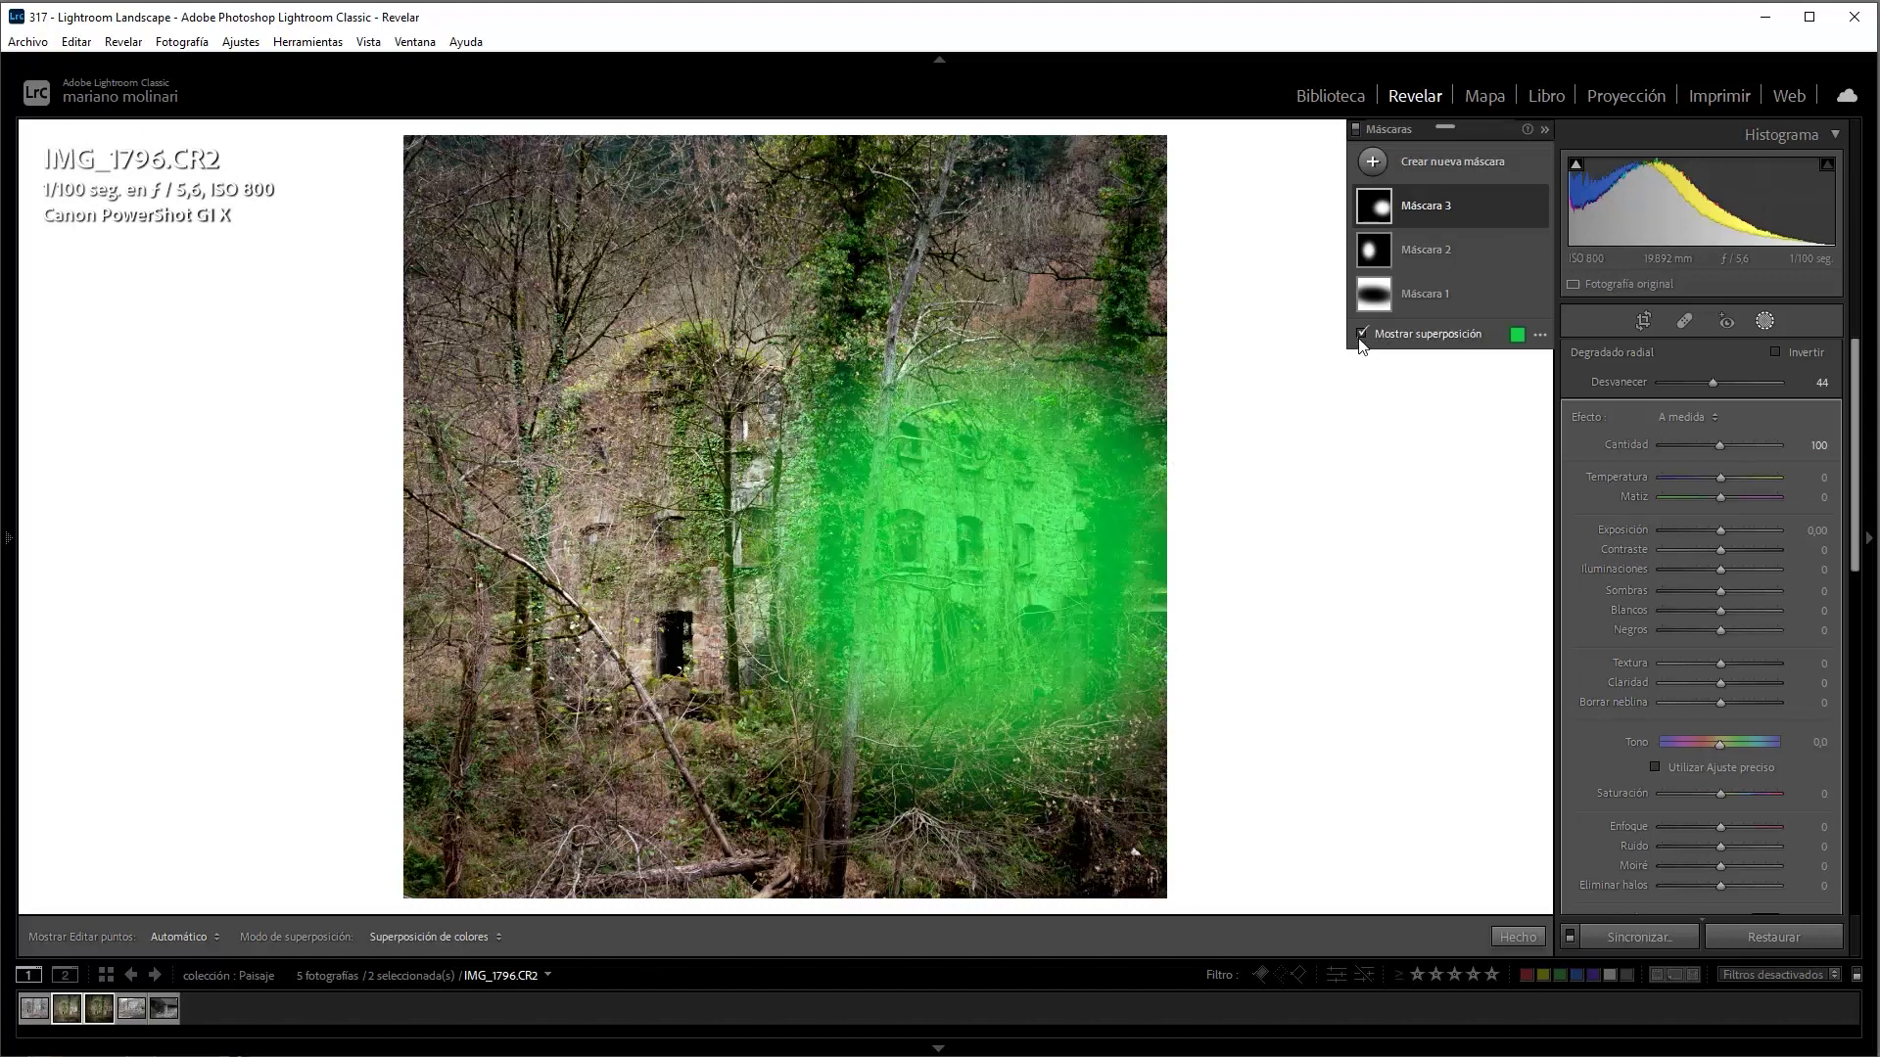
{"action": "left_click", "coordinate": [1361, 335]}
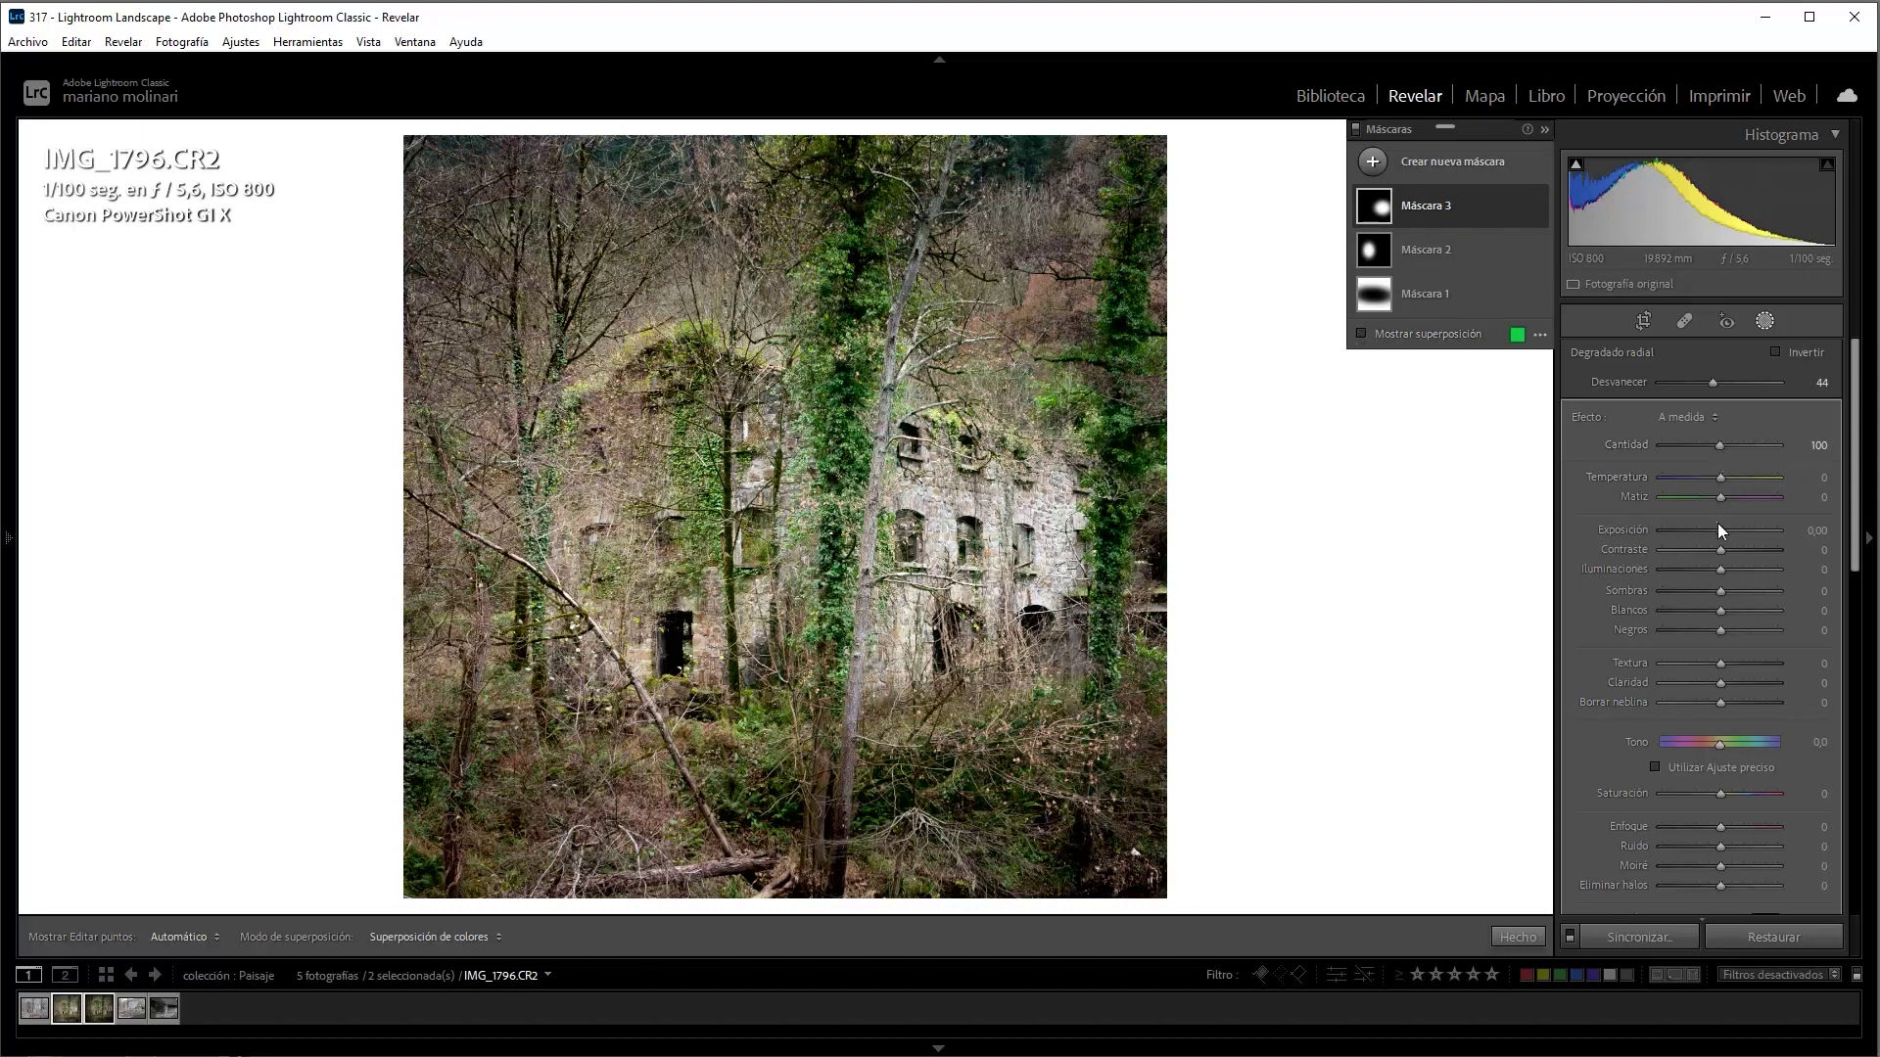
{"action": "left_click_drag", "start_coordinate": [1717, 527], "coordinate": [1712, 525]}
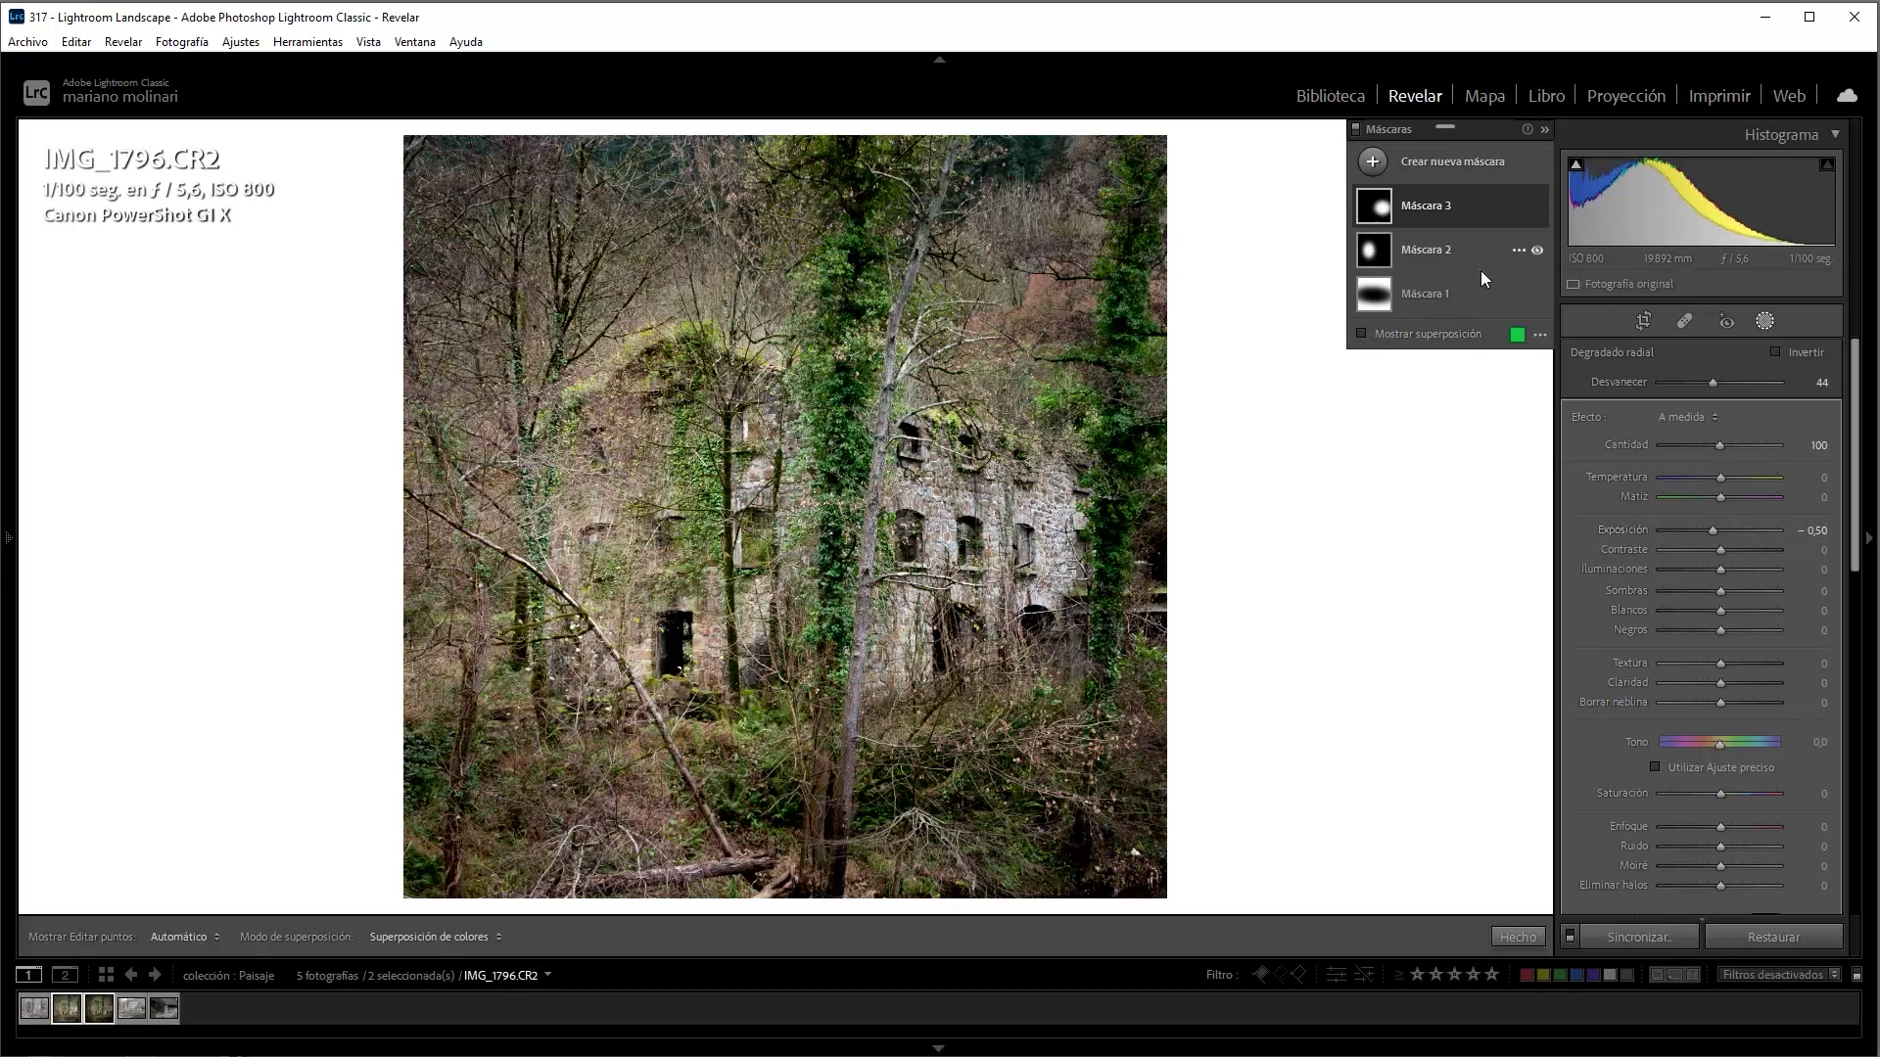
Refine Máscara 2: exposure 0.77, texture 23, highlights 24, dehaze 0, slightly cooler temperature
{"action": "left_click", "coordinate": [1459, 251]}
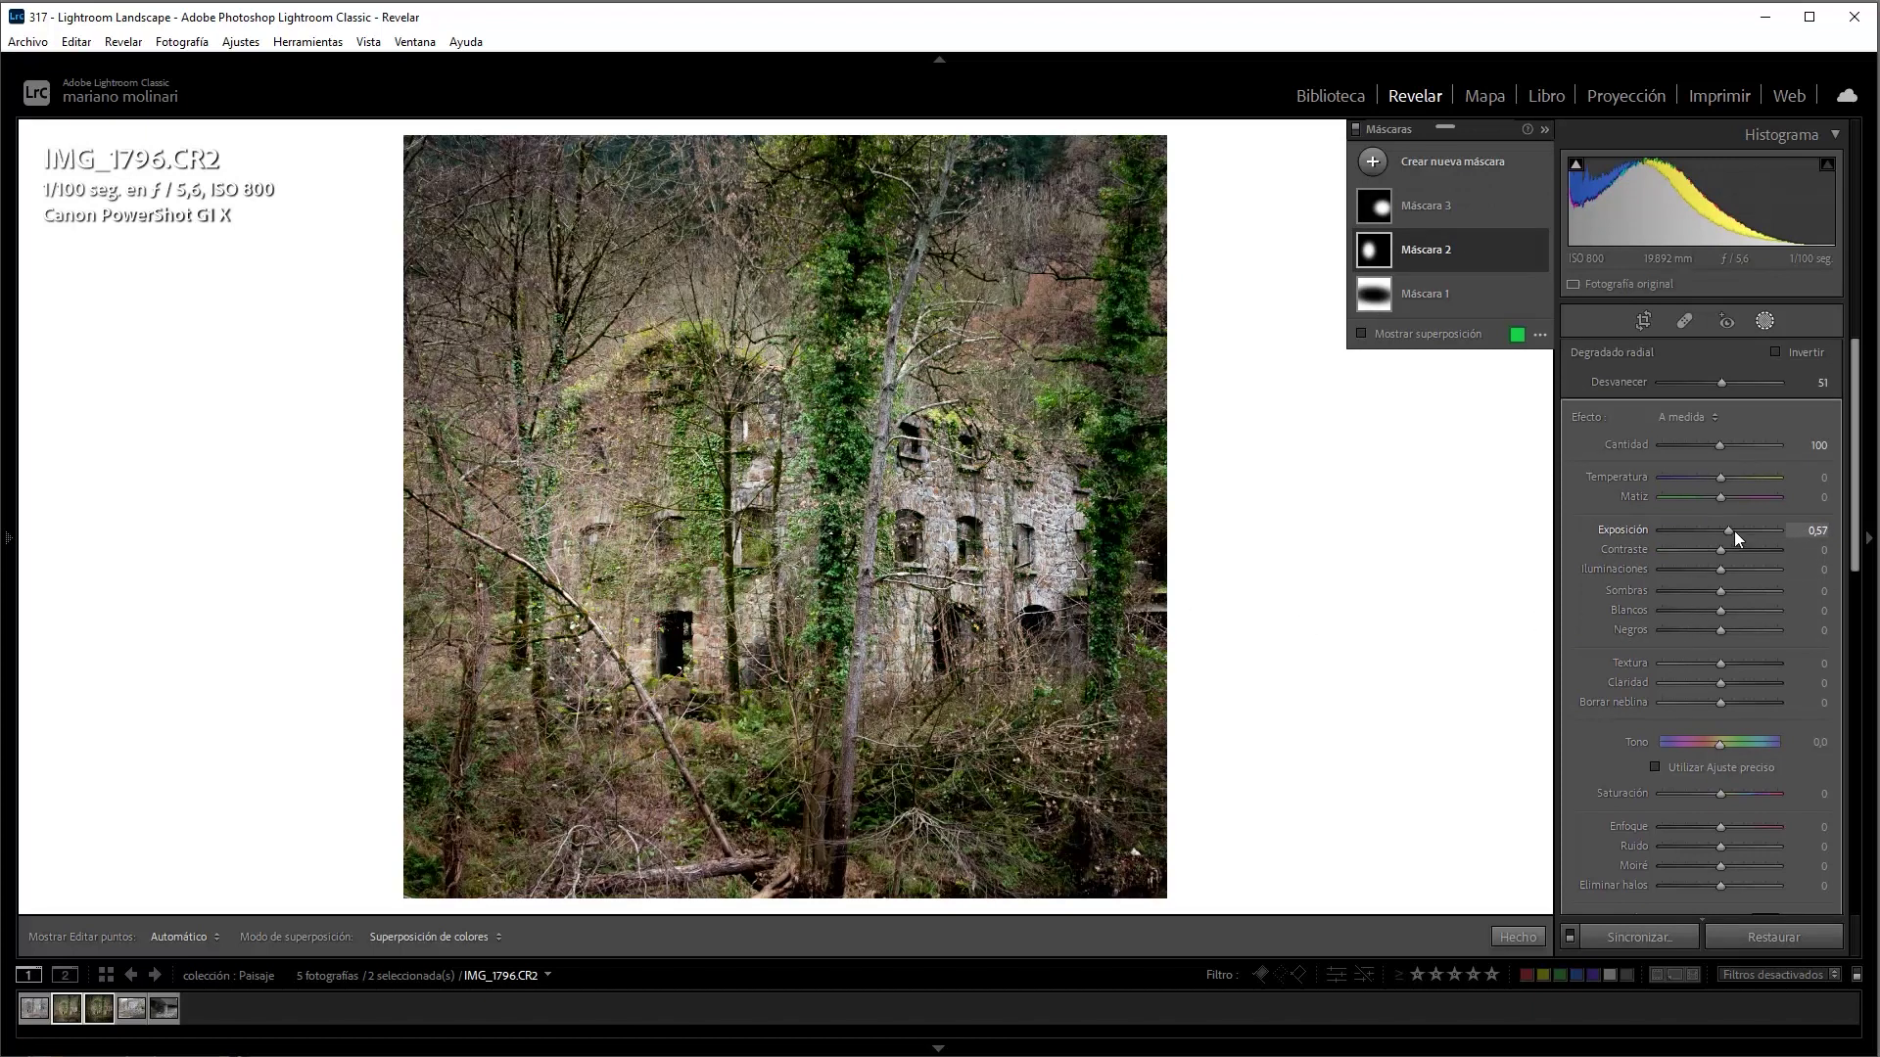
{"action": "left_click_drag", "start_coordinate": [1735, 534], "coordinate": [1735, 531]}
{"action": "left_click_drag", "start_coordinate": [1731, 659], "coordinate": [1735, 684]}
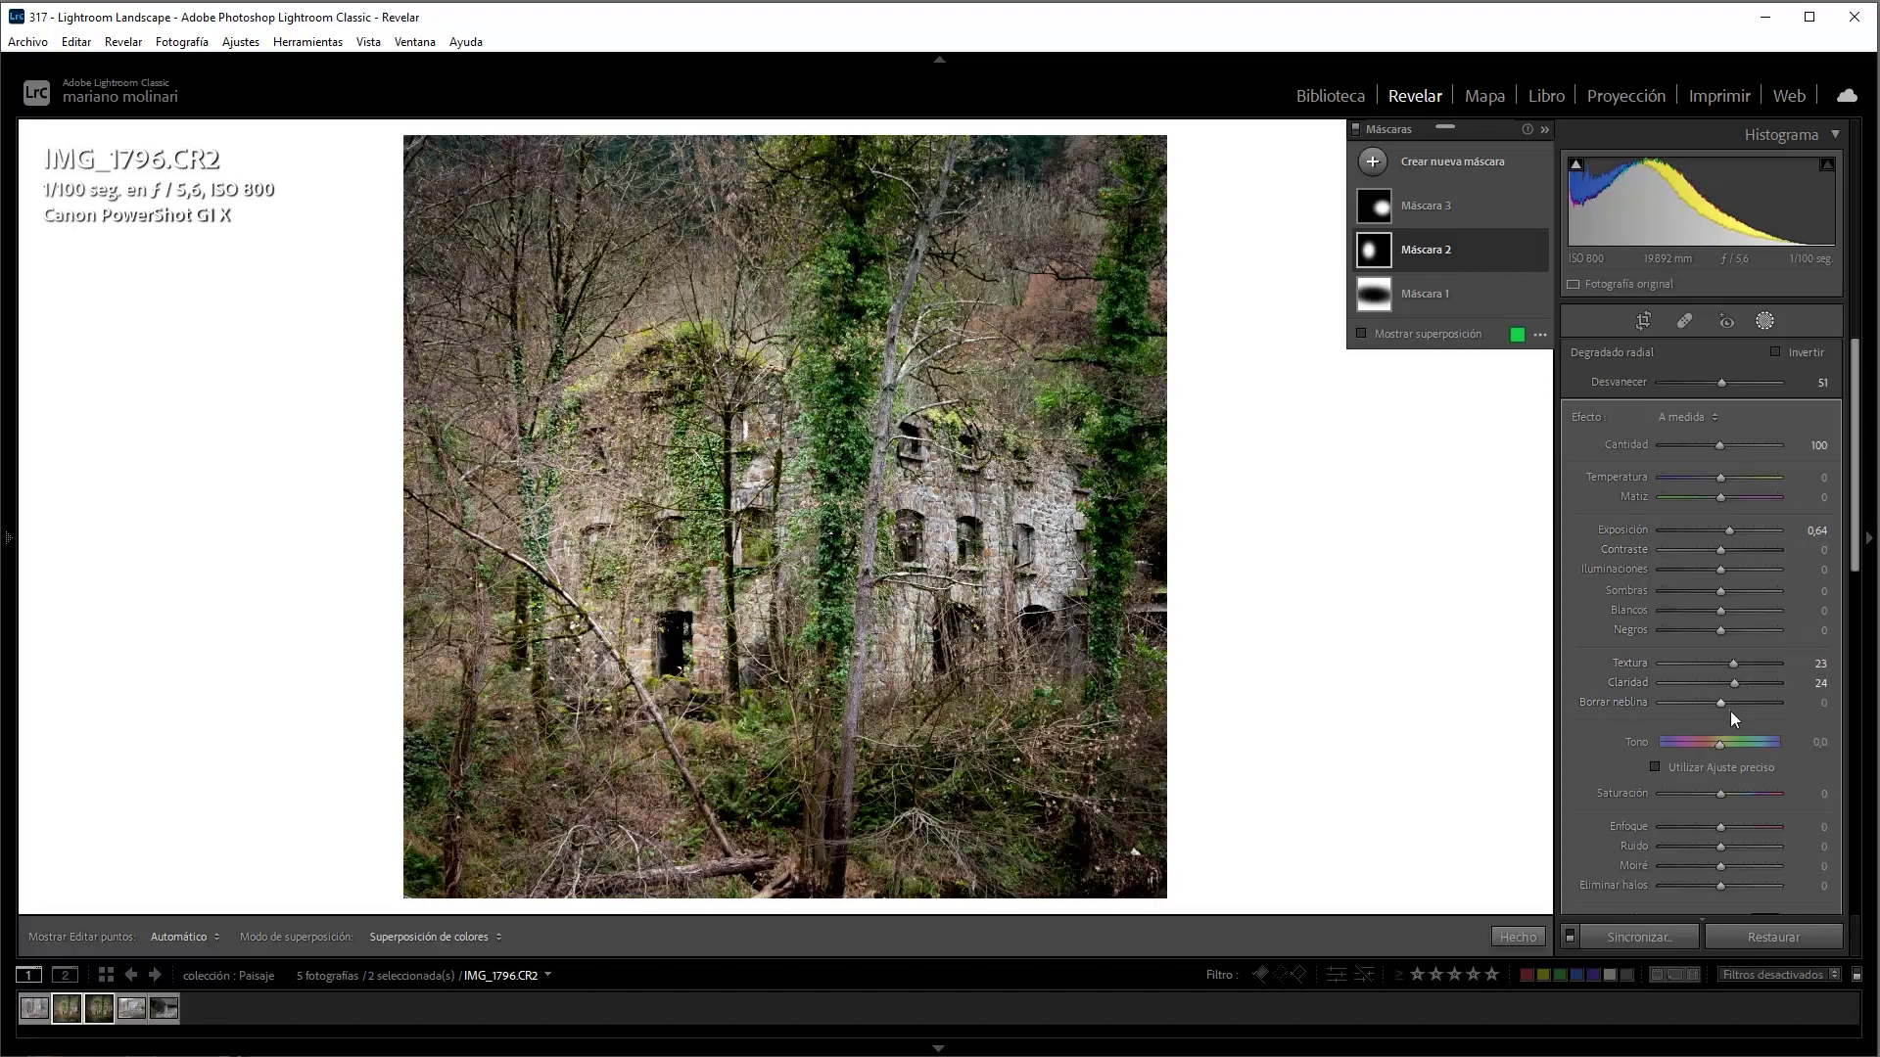
{"action": "left_click_drag", "start_coordinate": [1724, 702], "coordinate": [1726, 702]}
{"action": "double_click", "coordinate": [1718, 698]}
{"action": "left_click_drag", "start_coordinate": [1720, 568], "coordinate": [1736, 571]}
{"action": "left_click_drag", "start_coordinate": [1737, 527], "coordinate": [1735, 532]}
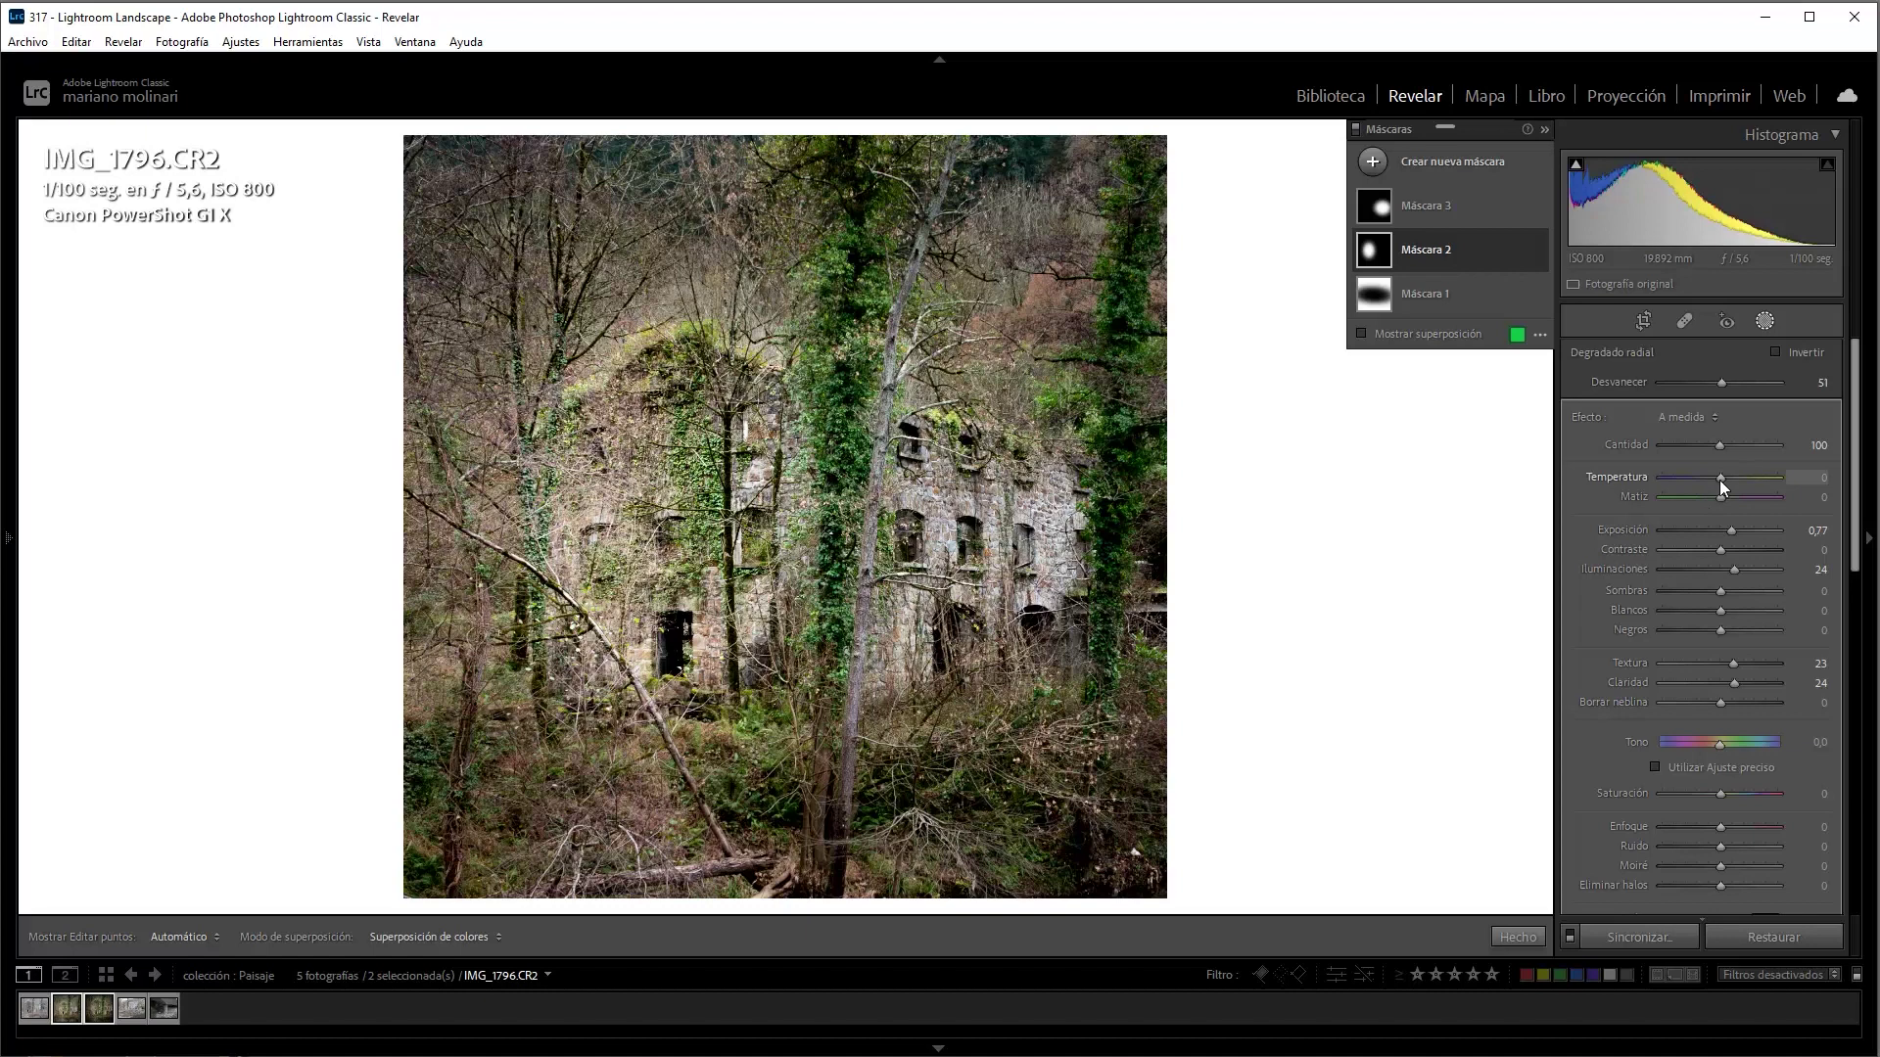
{"action": "left_click_drag", "start_coordinate": [1720, 481], "coordinate": [1718, 486]}
{"action": "key", "text": "Down"}
{"action": "key", "text": "Down"}
{"action": "key", "text": "Down"}
Cool Máscara 2 to temperature −6, then give Máscara 3 highlights −66 and temperature −8
{"action": "left_click", "coordinate": [1475, 268]}
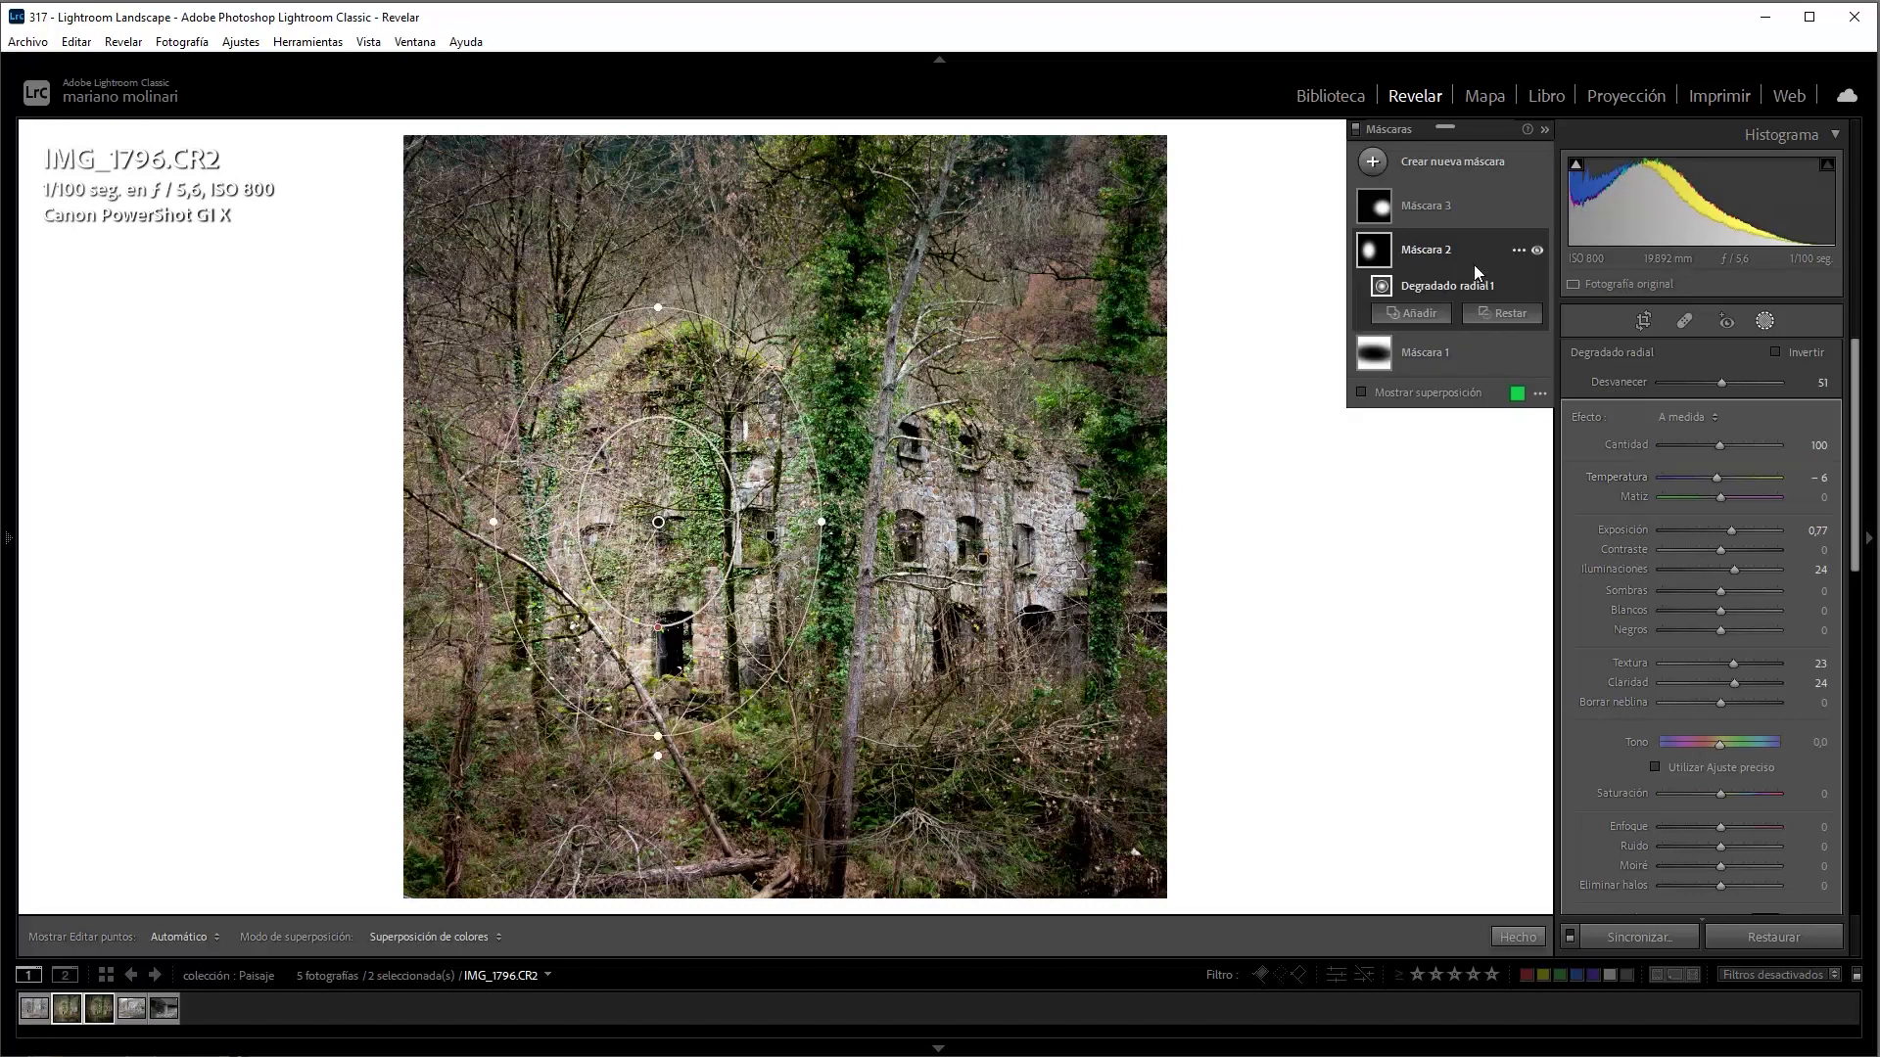
{"action": "left_click", "coordinate": [980, 562]}
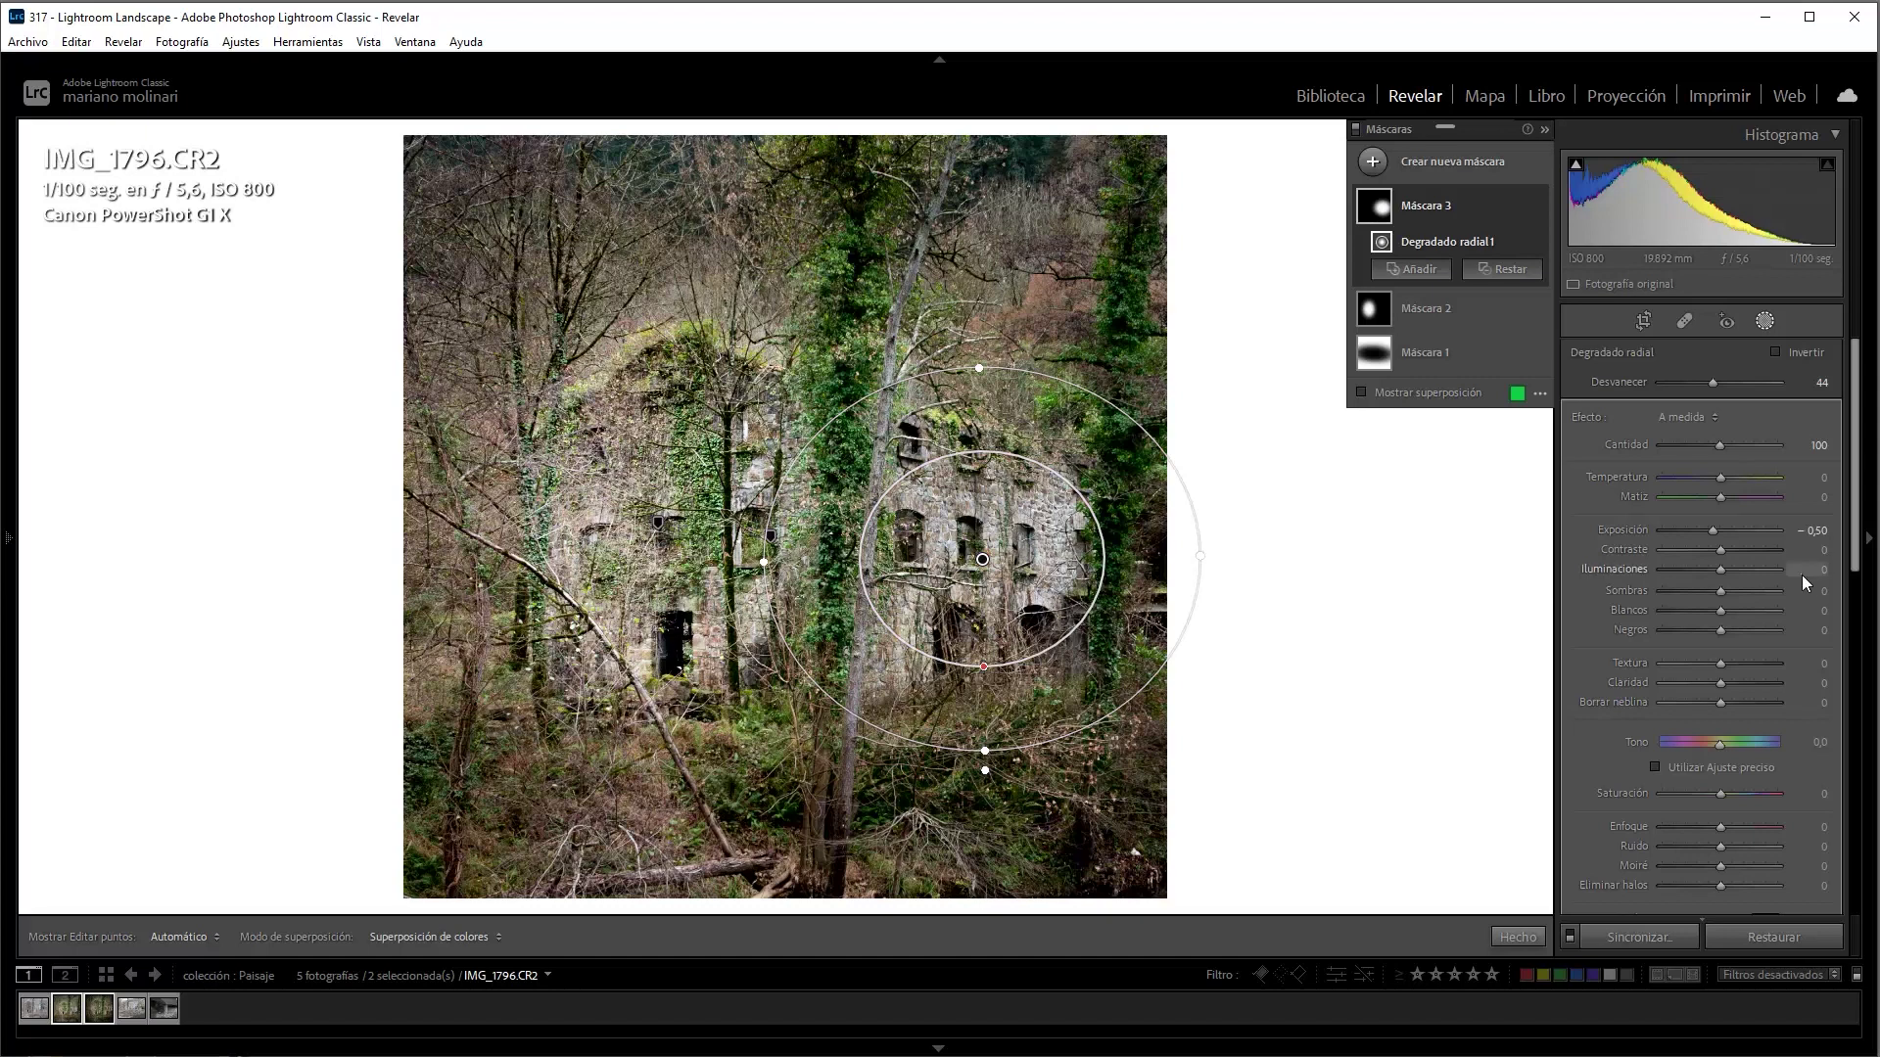
{"action": "left_click_drag", "start_coordinate": [1705, 576], "coordinate": [1689, 581]}
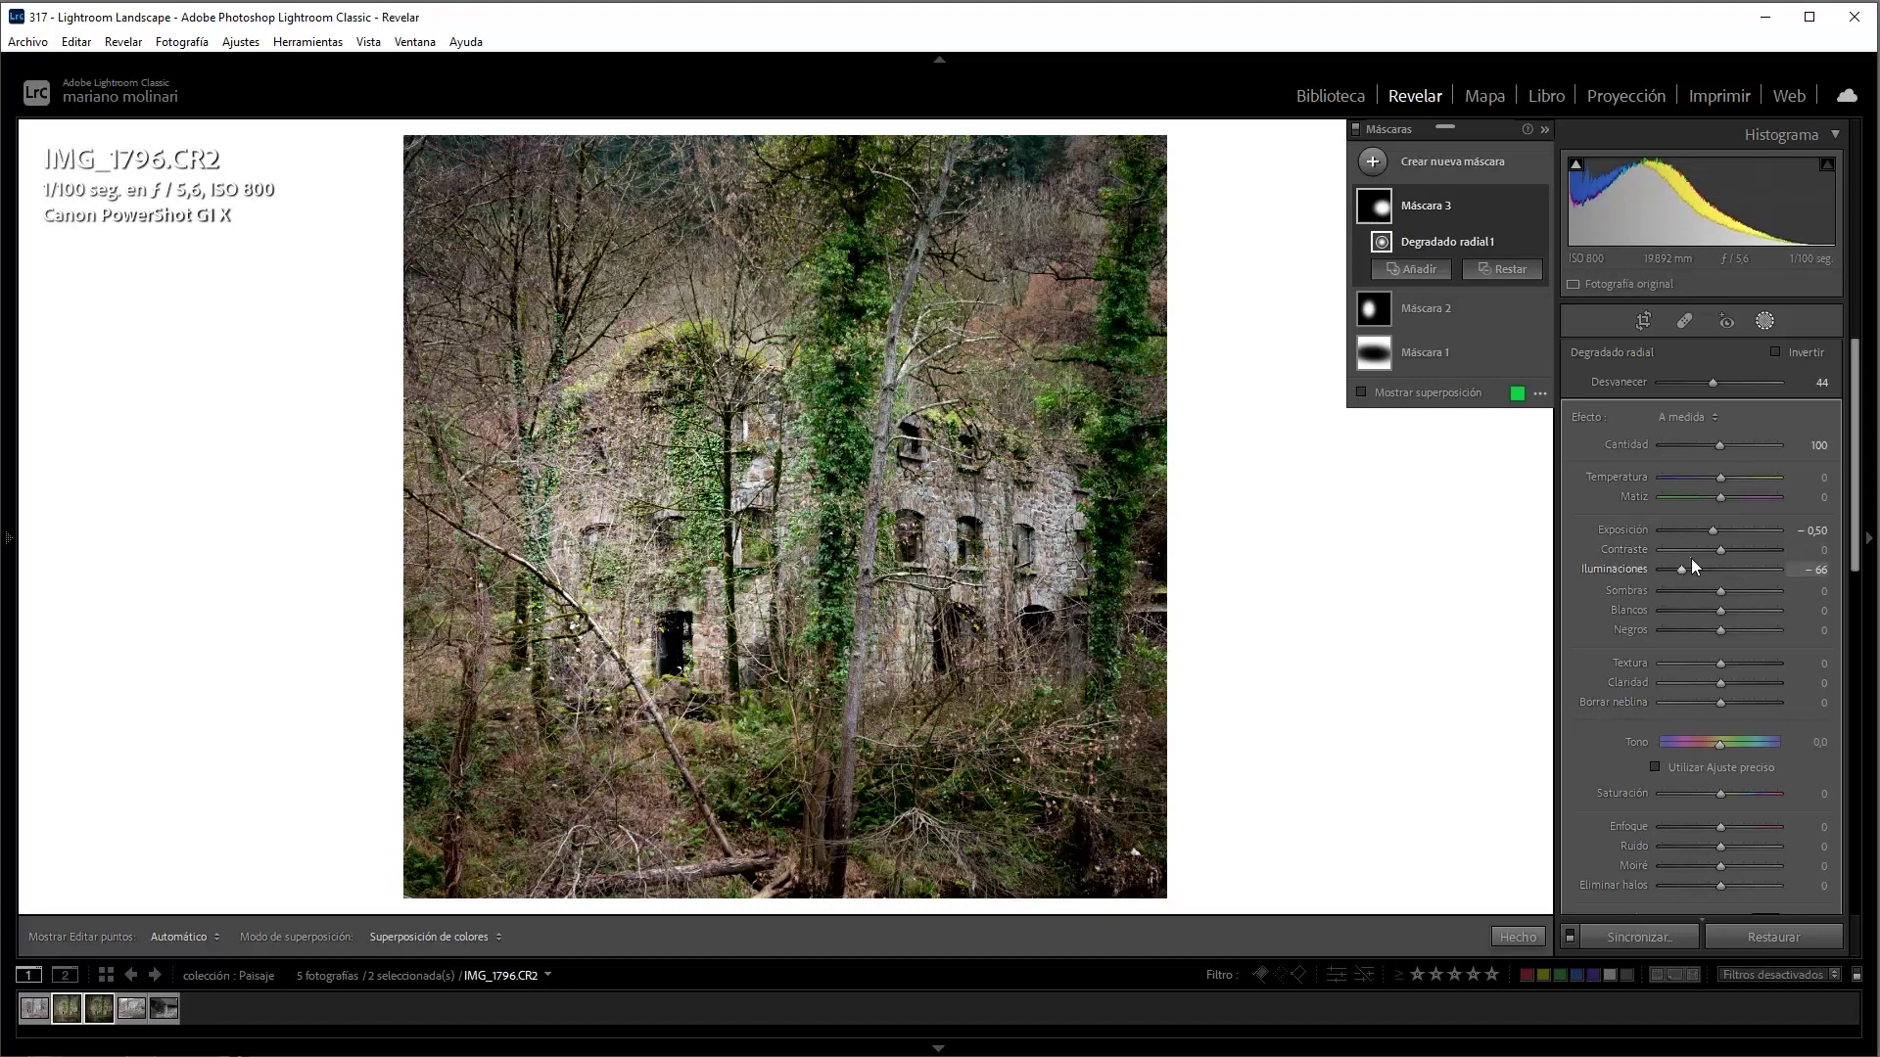
{"action": "left_click_drag", "start_coordinate": [1719, 479], "coordinate": [1718, 480]}
Try a higher exposure on Máscara 2, then revert it to 0.77
{"action": "left_click", "coordinate": [1447, 311]}
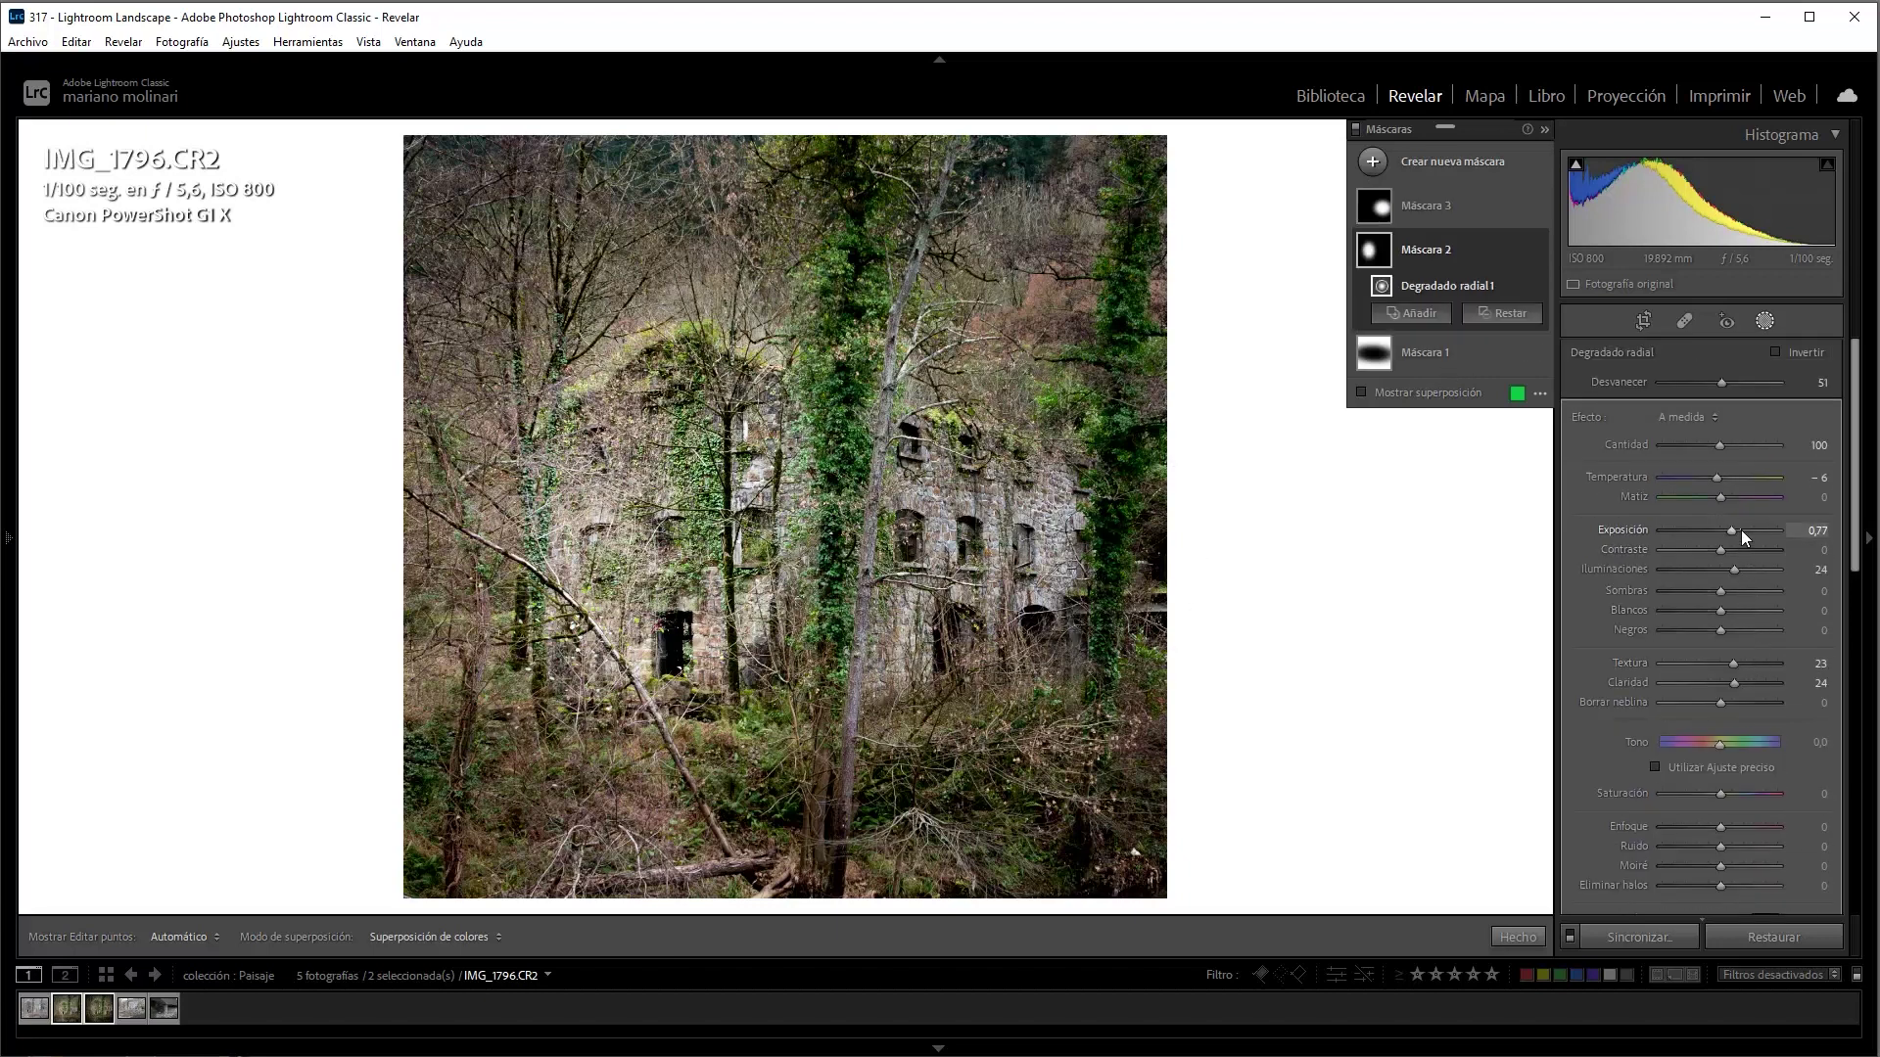
{"action": "left_click_drag", "start_coordinate": [1740, 530], "coordinate": [1731, 536]}
{"action": "key", "text": "ctrl+z"}
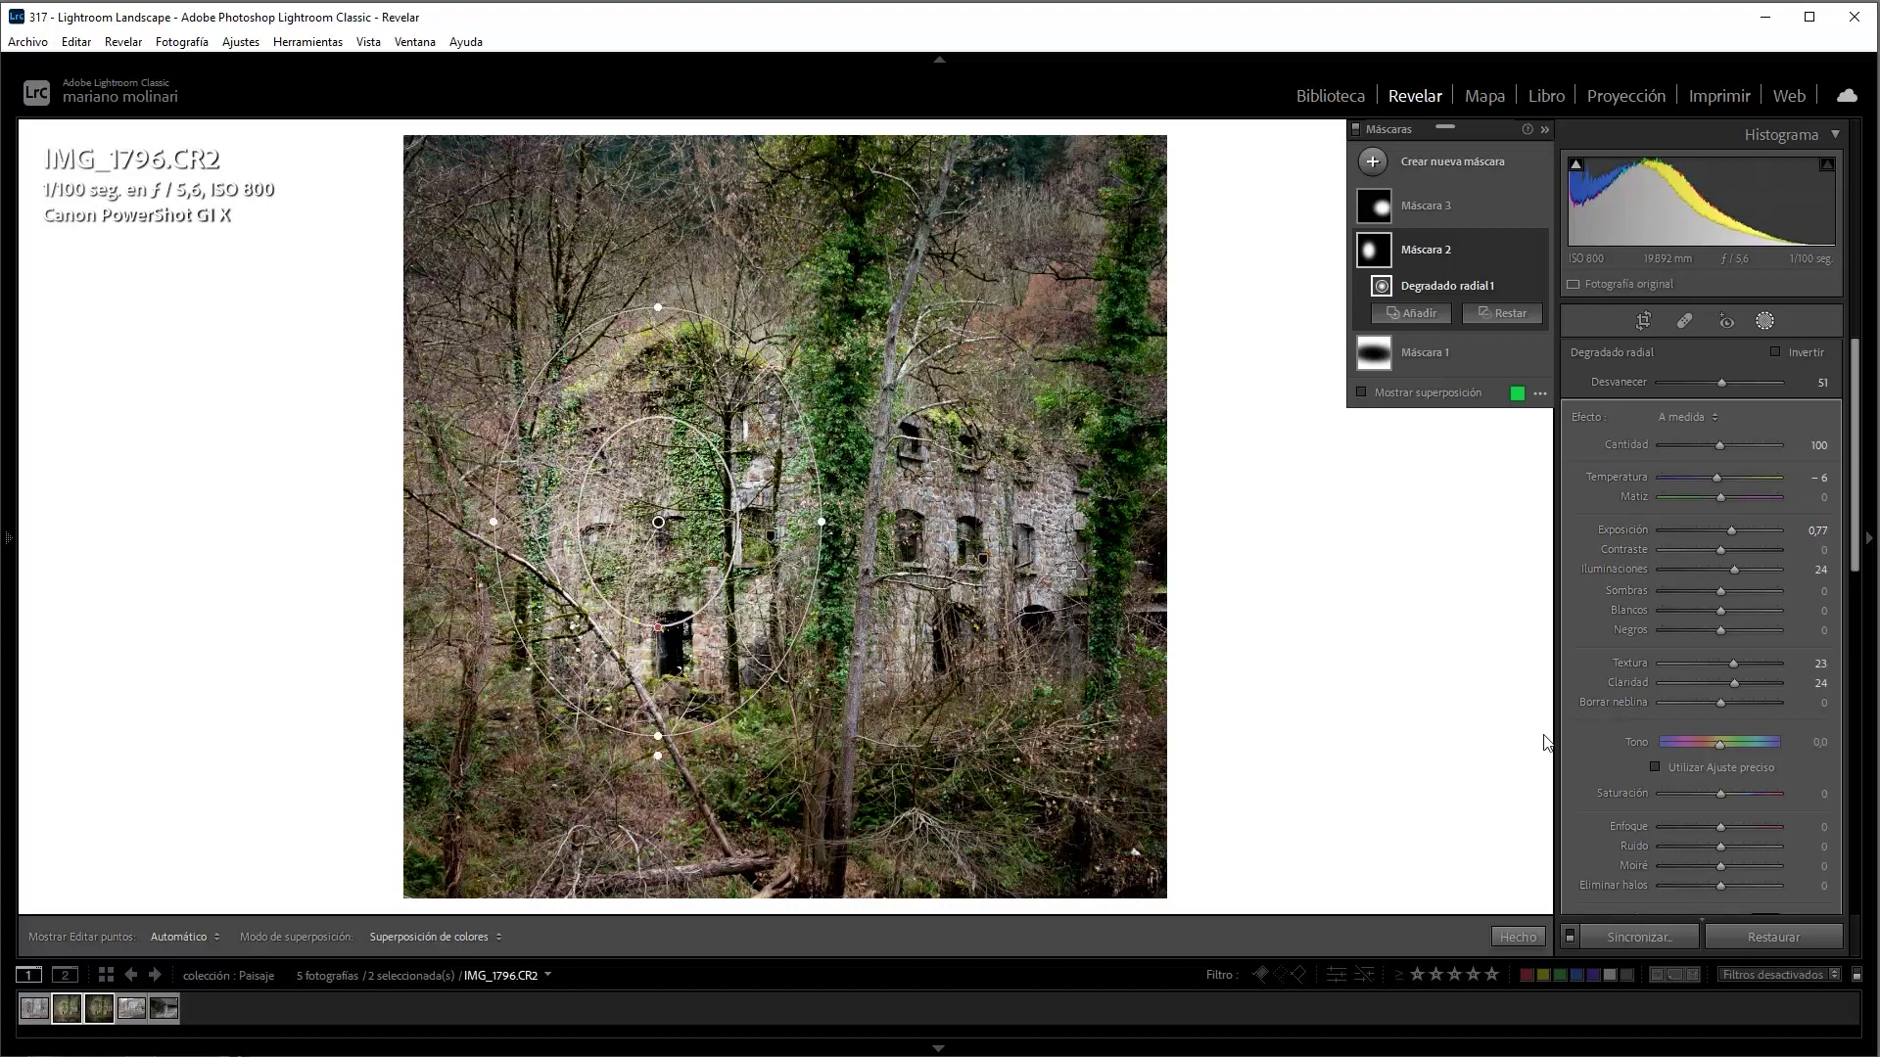
{"action": "left_click", "coordinate": [1447, 167]}
{"action": "key", "text": "Escape"}
Add a linear gradient mask across the lower photo that reduces sharpness to −36
{"action": "left_click", "coordinate": [1448, 167]}
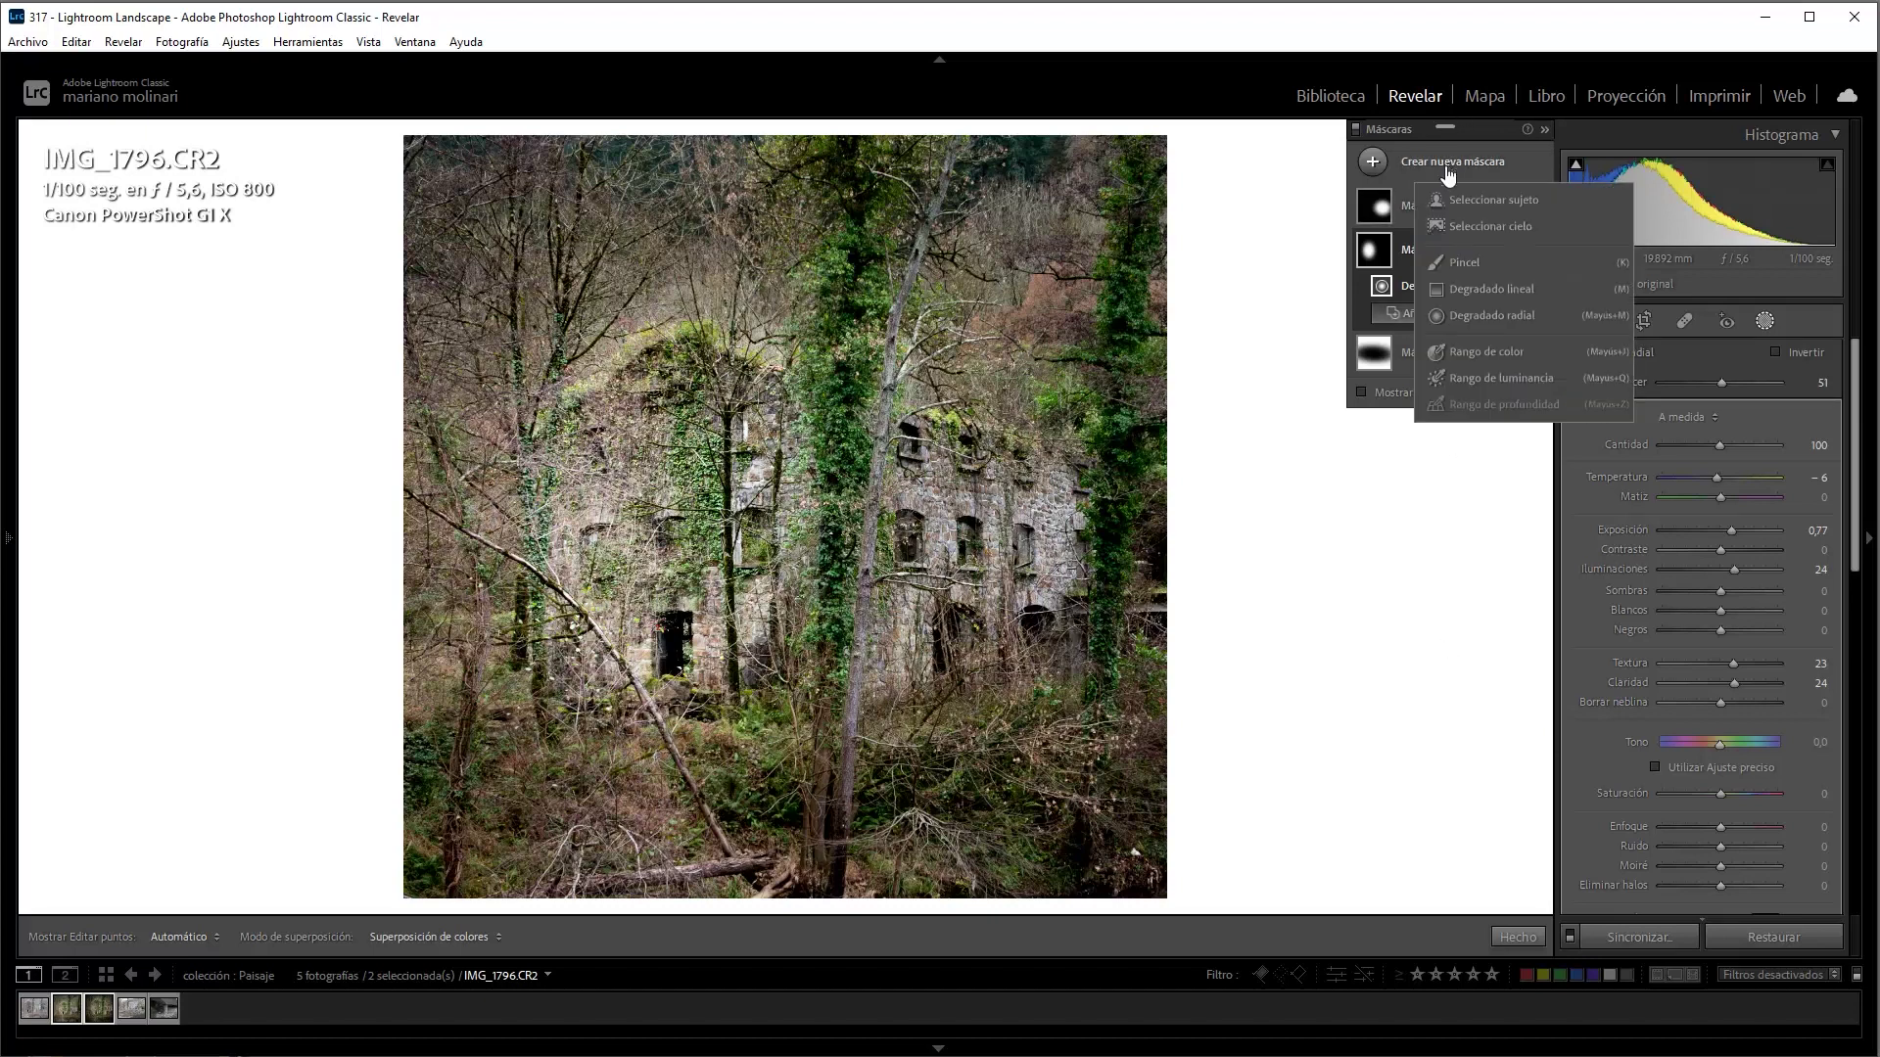
{"action": "left_click", "coordinate": [1492, 287]}
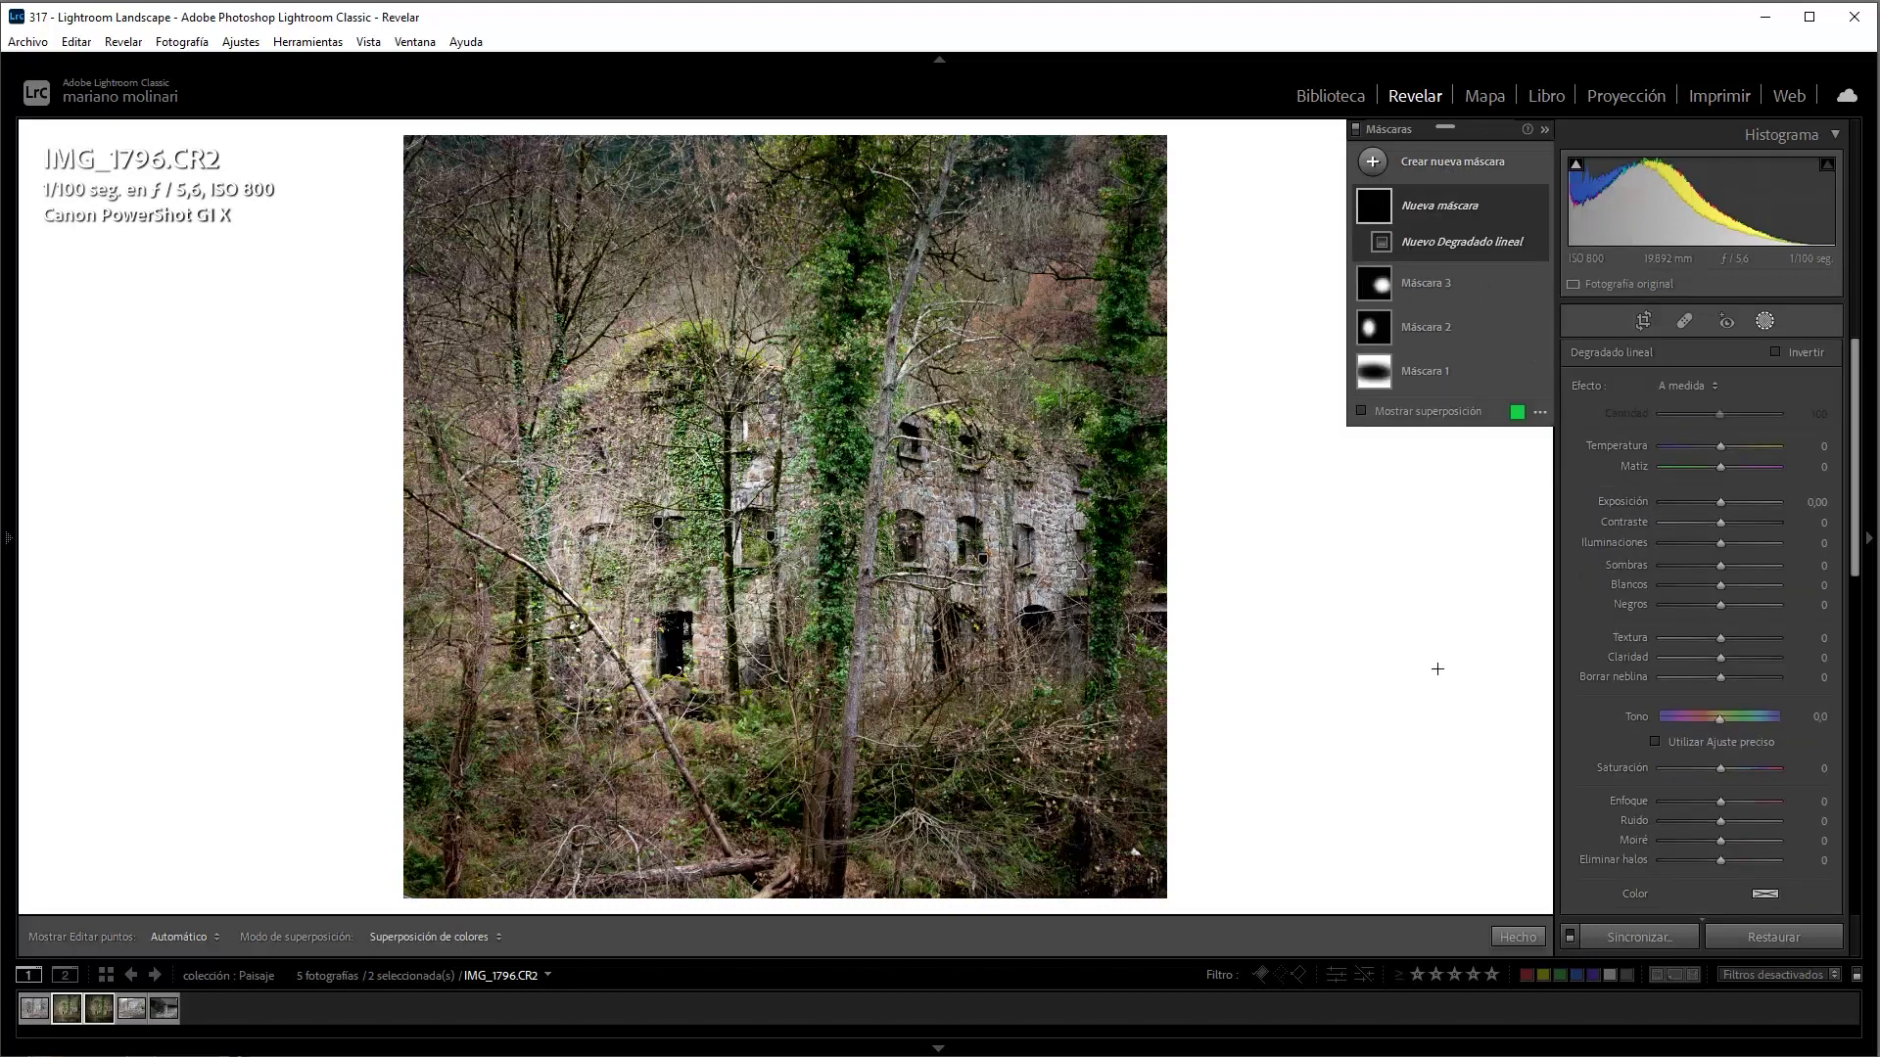
{"action": "left_click_drag", "start_coordinate": [783, 768], "coordinate": [785, 658]}
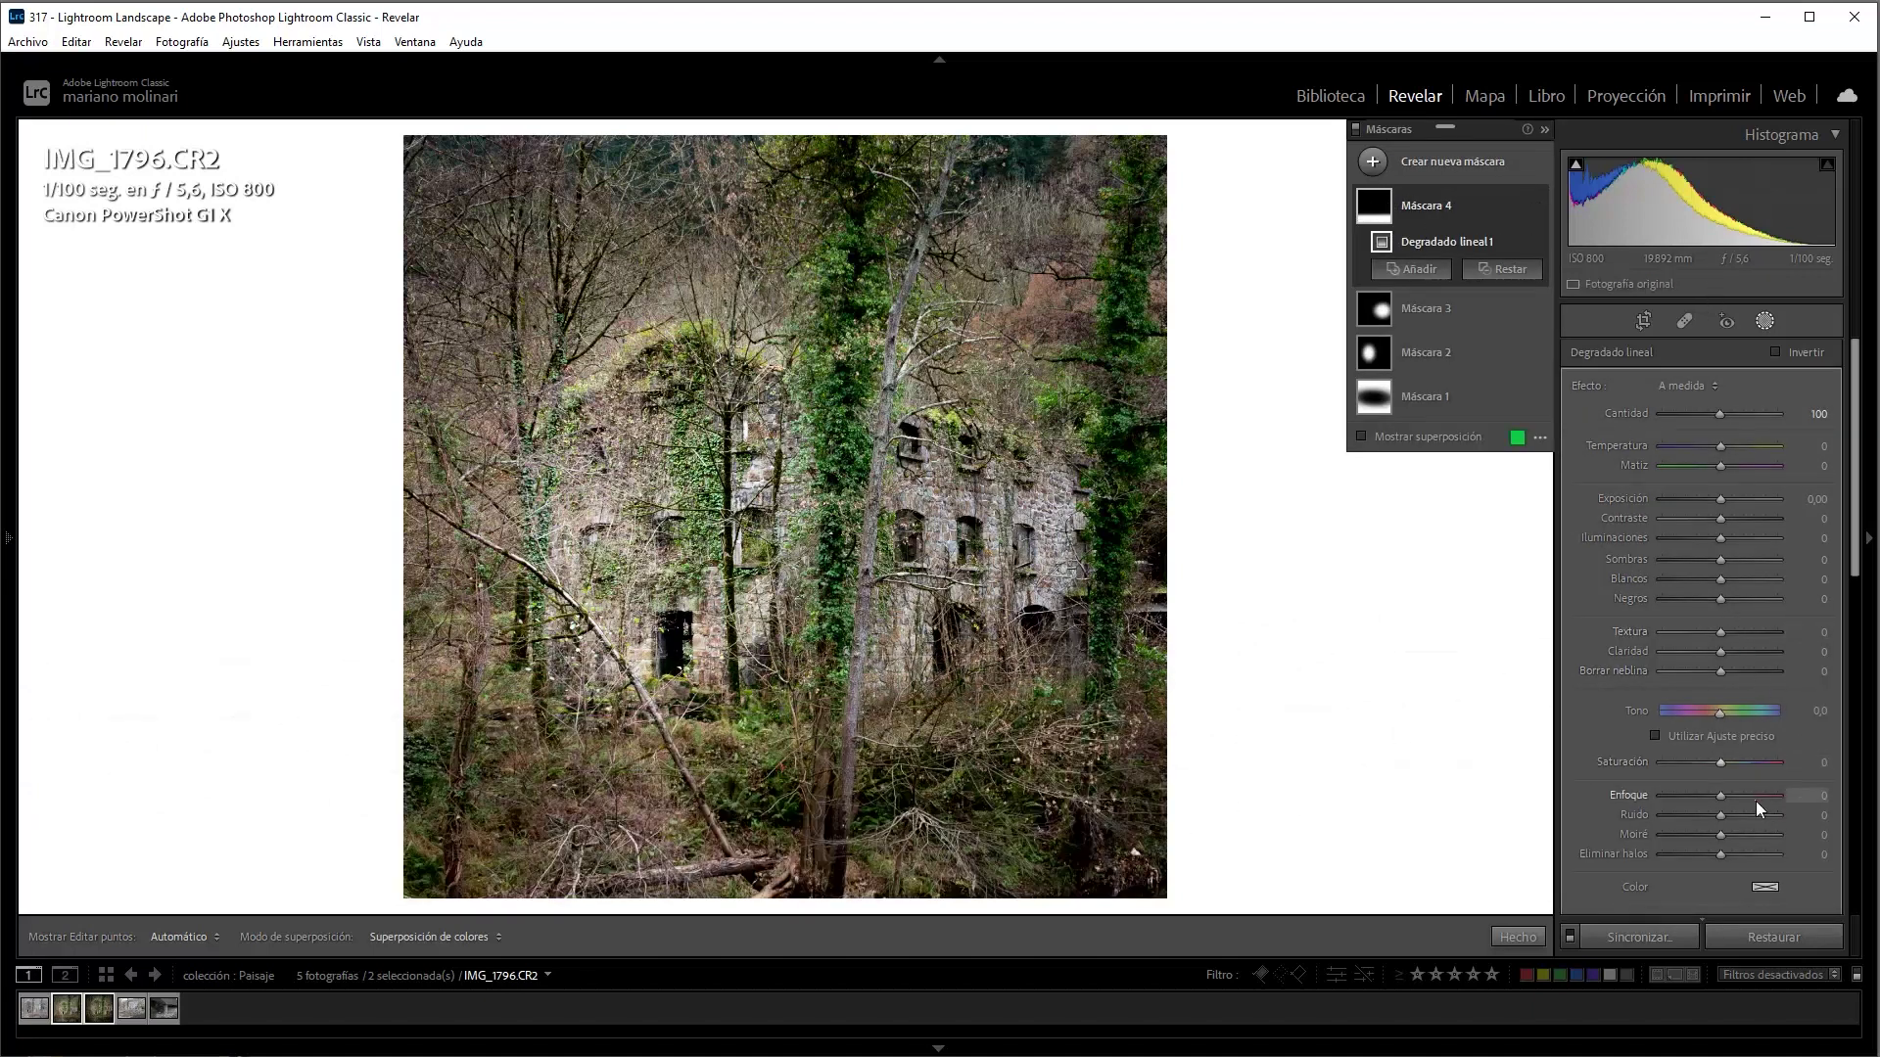
{"action": "left_click", "coordinate": [1695, 797]}
{"action": "left_click_drag", "start_coordinate": [1696, 799], "coordinate": [1700, 795]}
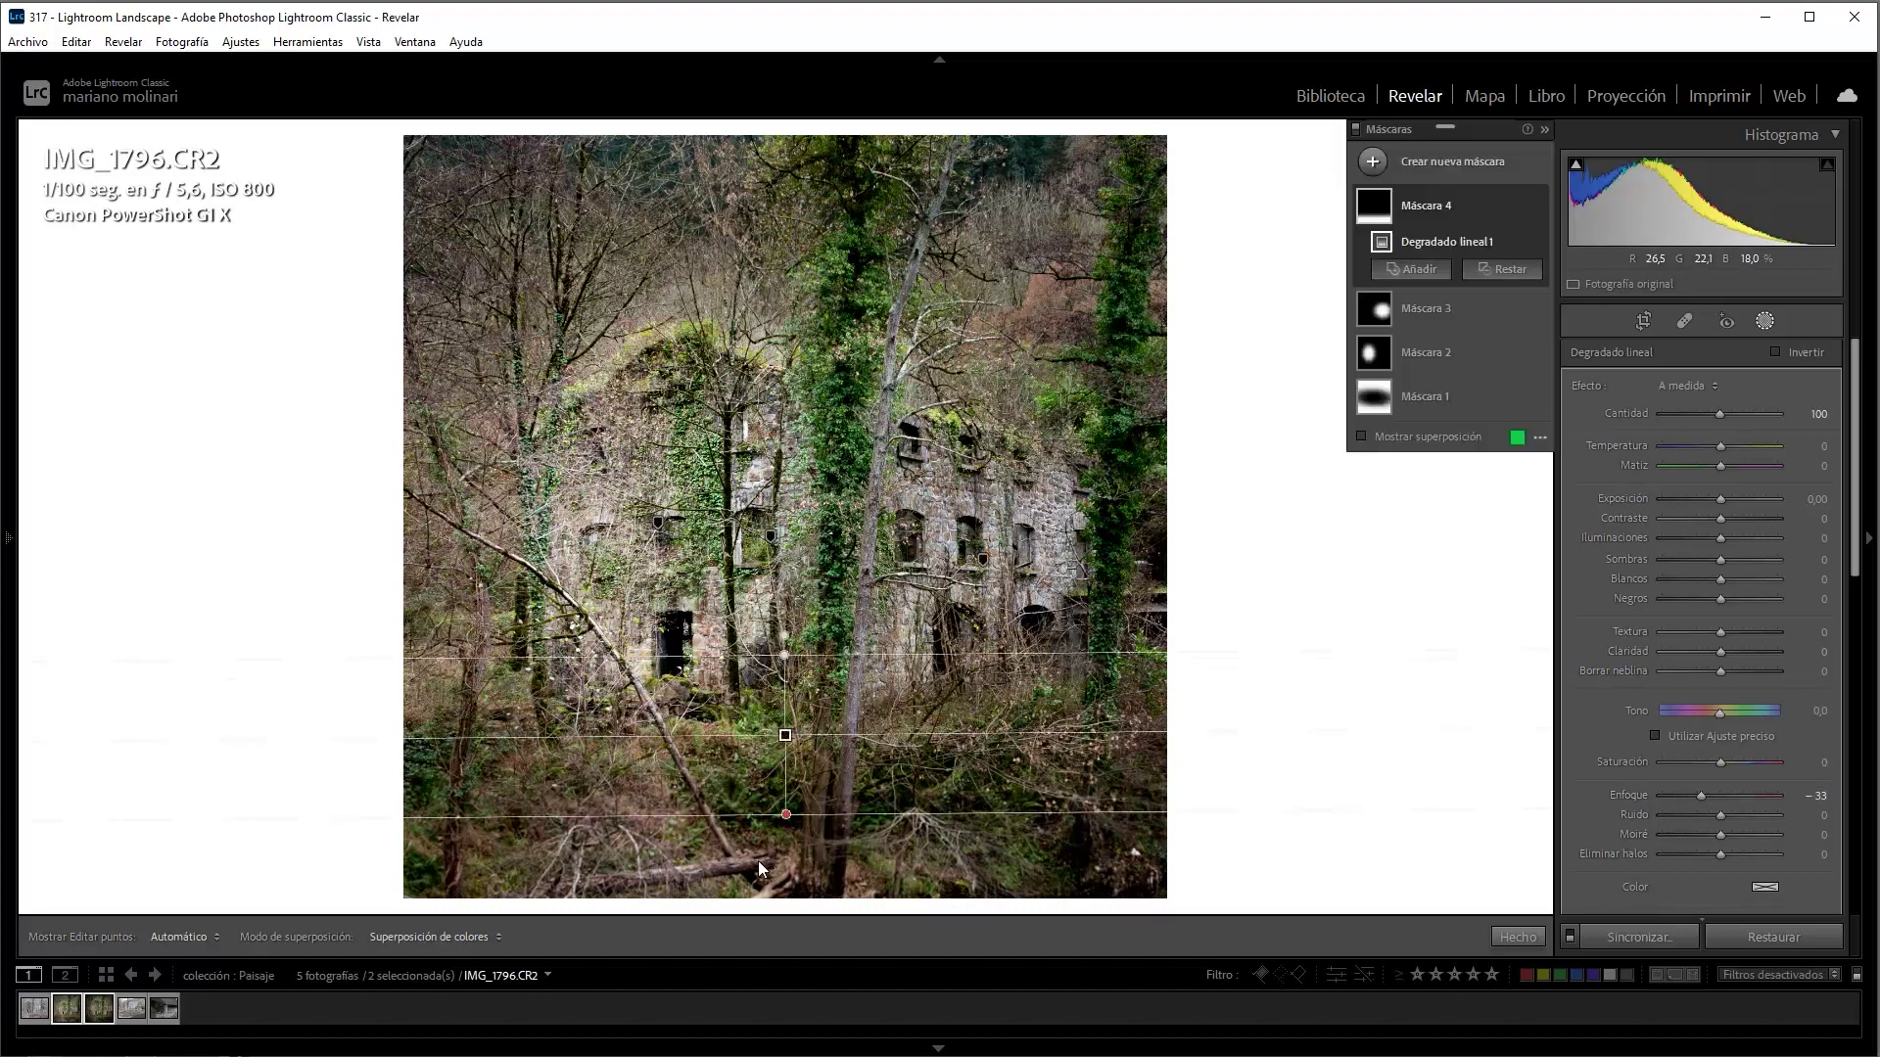
Move the bottom gradient lower, tilt it at an angle, and ease sharpness to −19
{"action": "left_click_drag", "start_coordinate": [777, 818], "coordinate": [780, 840]}
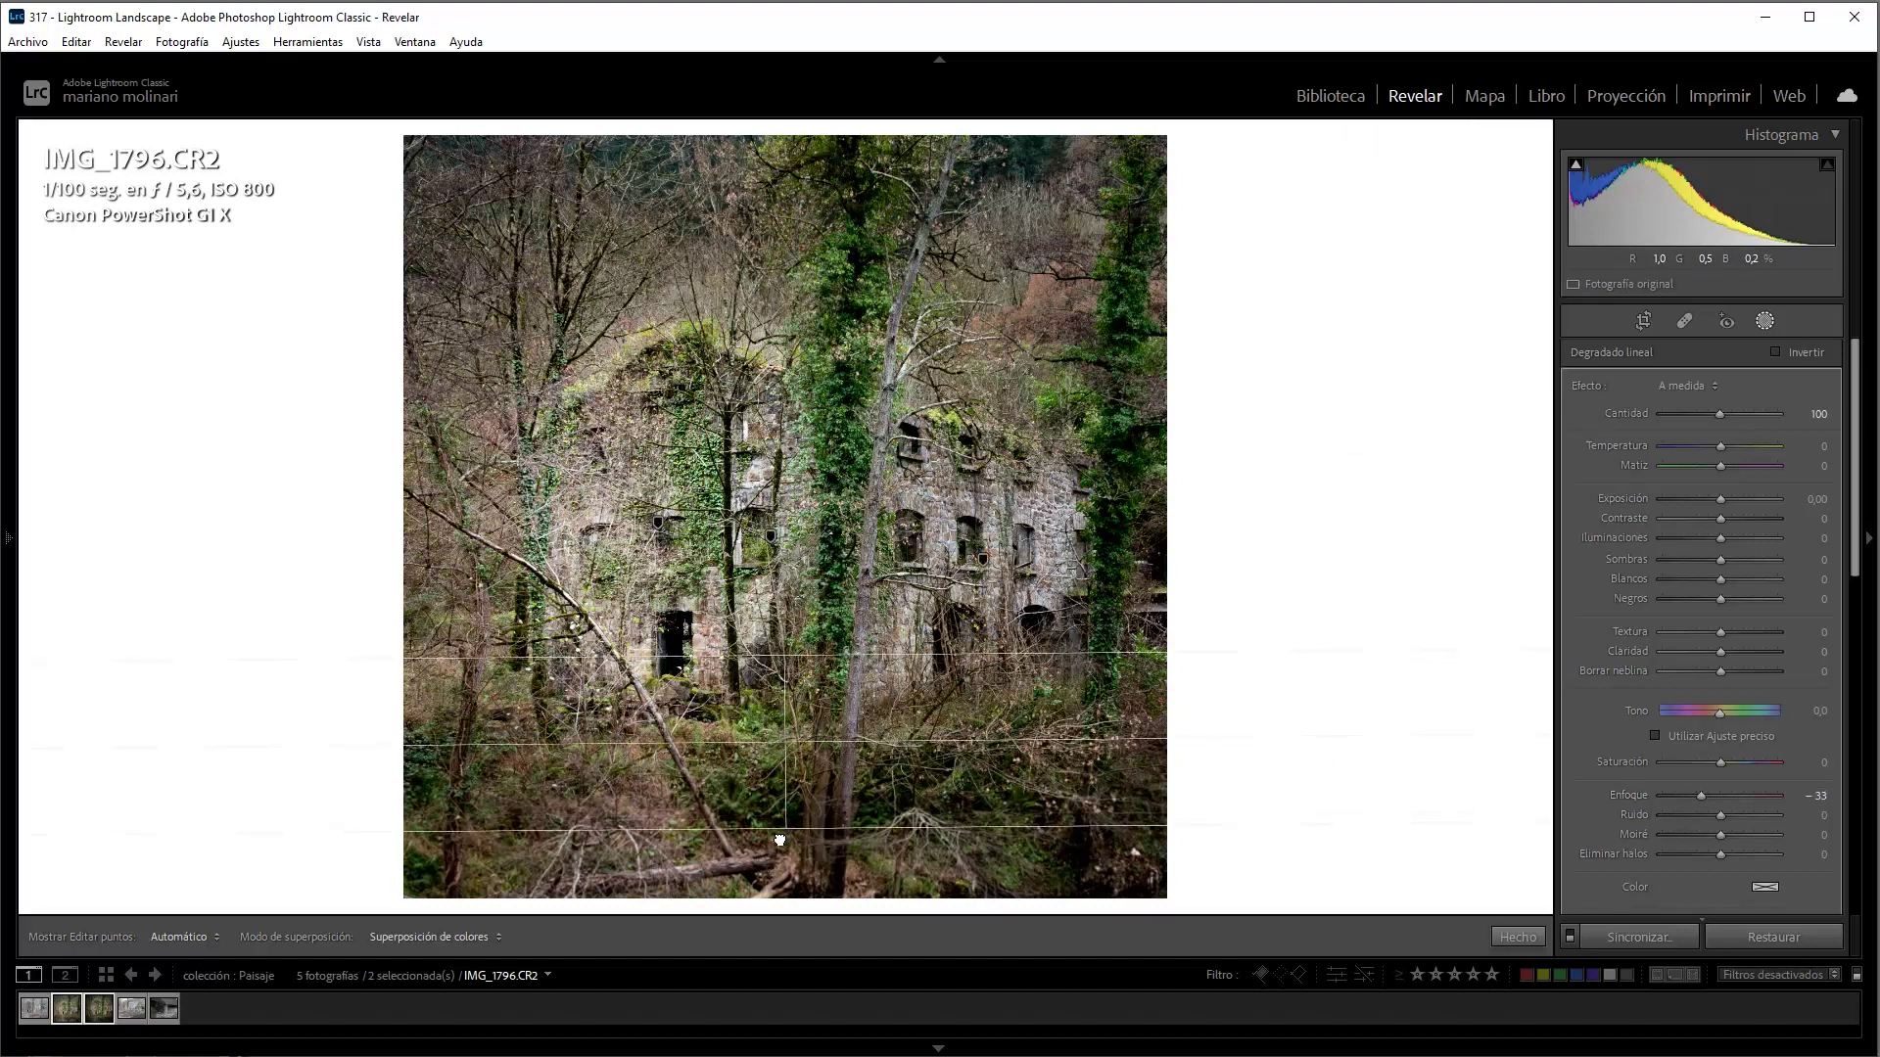
{"action": "left_click_drag", "start_coordinate": [779, 840], "coordinate": [685, 905]}
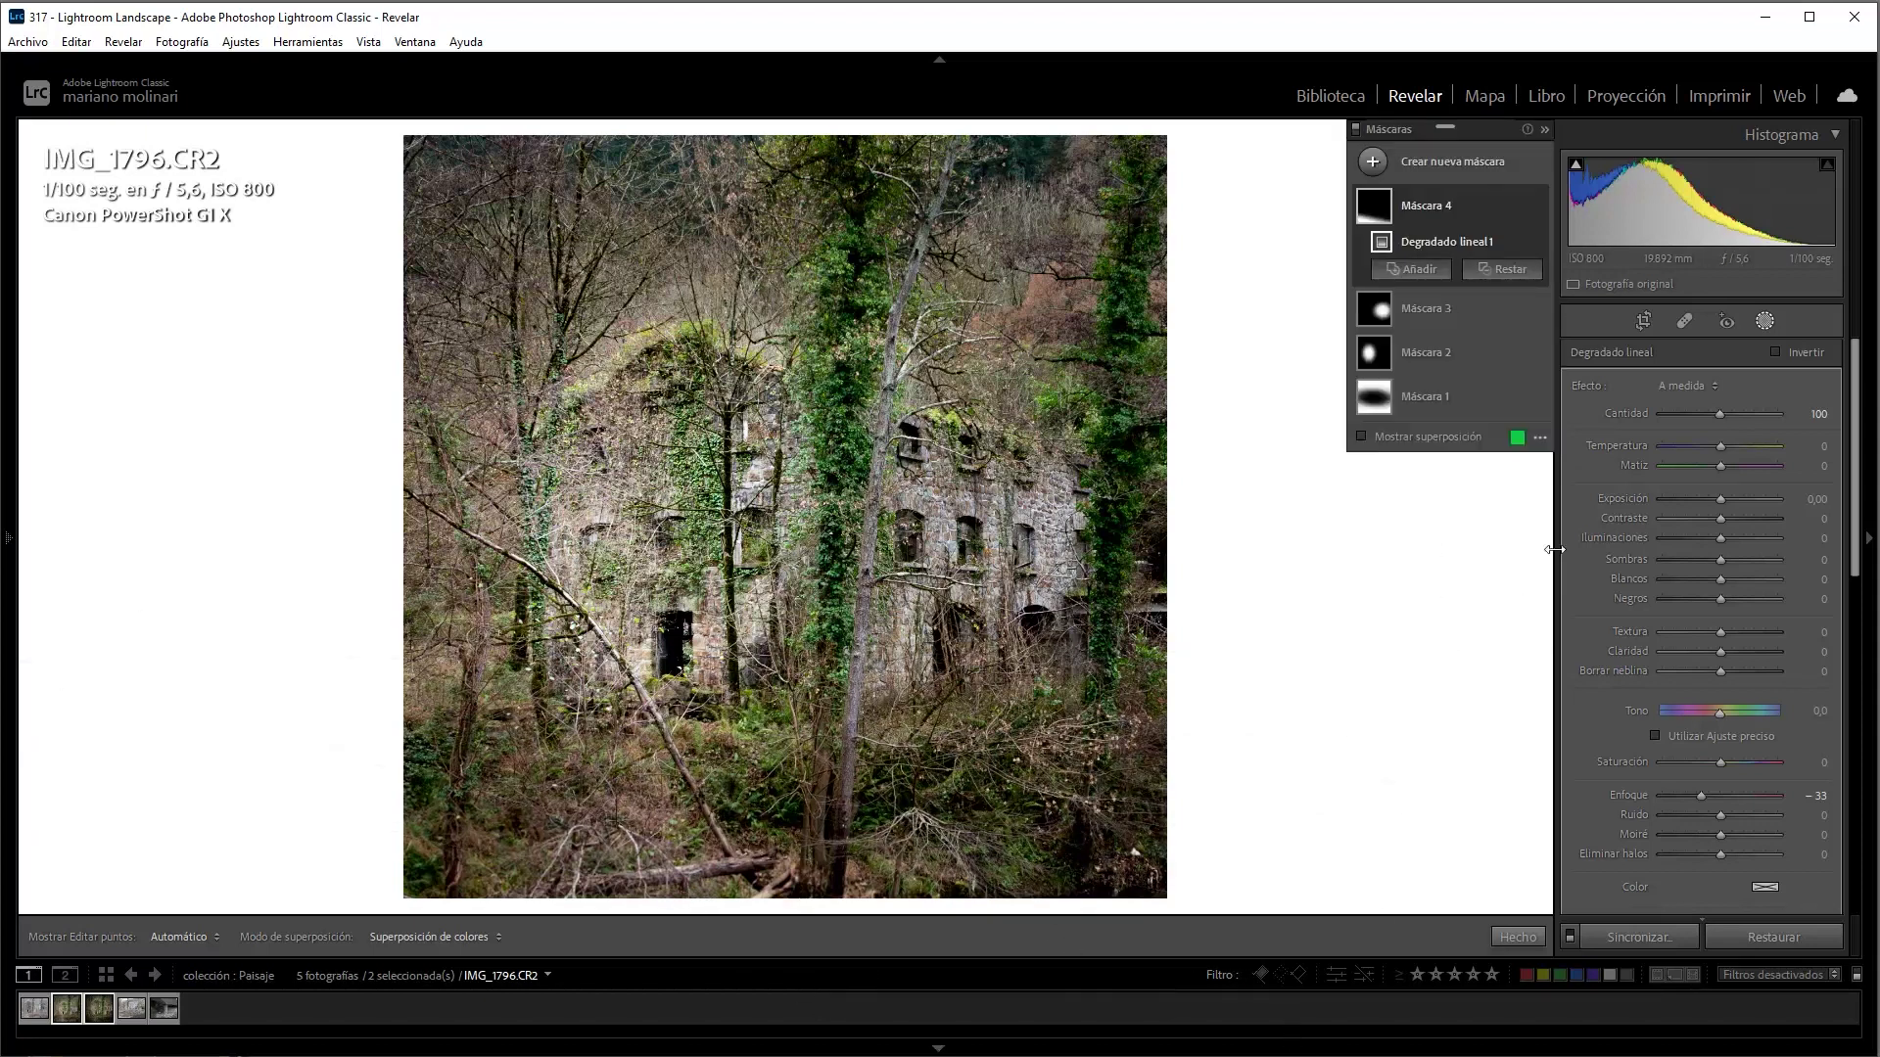
{"action": "left_click_drag", "start_coordinate": [1701, 795], "coordinate": [1709, 795]}
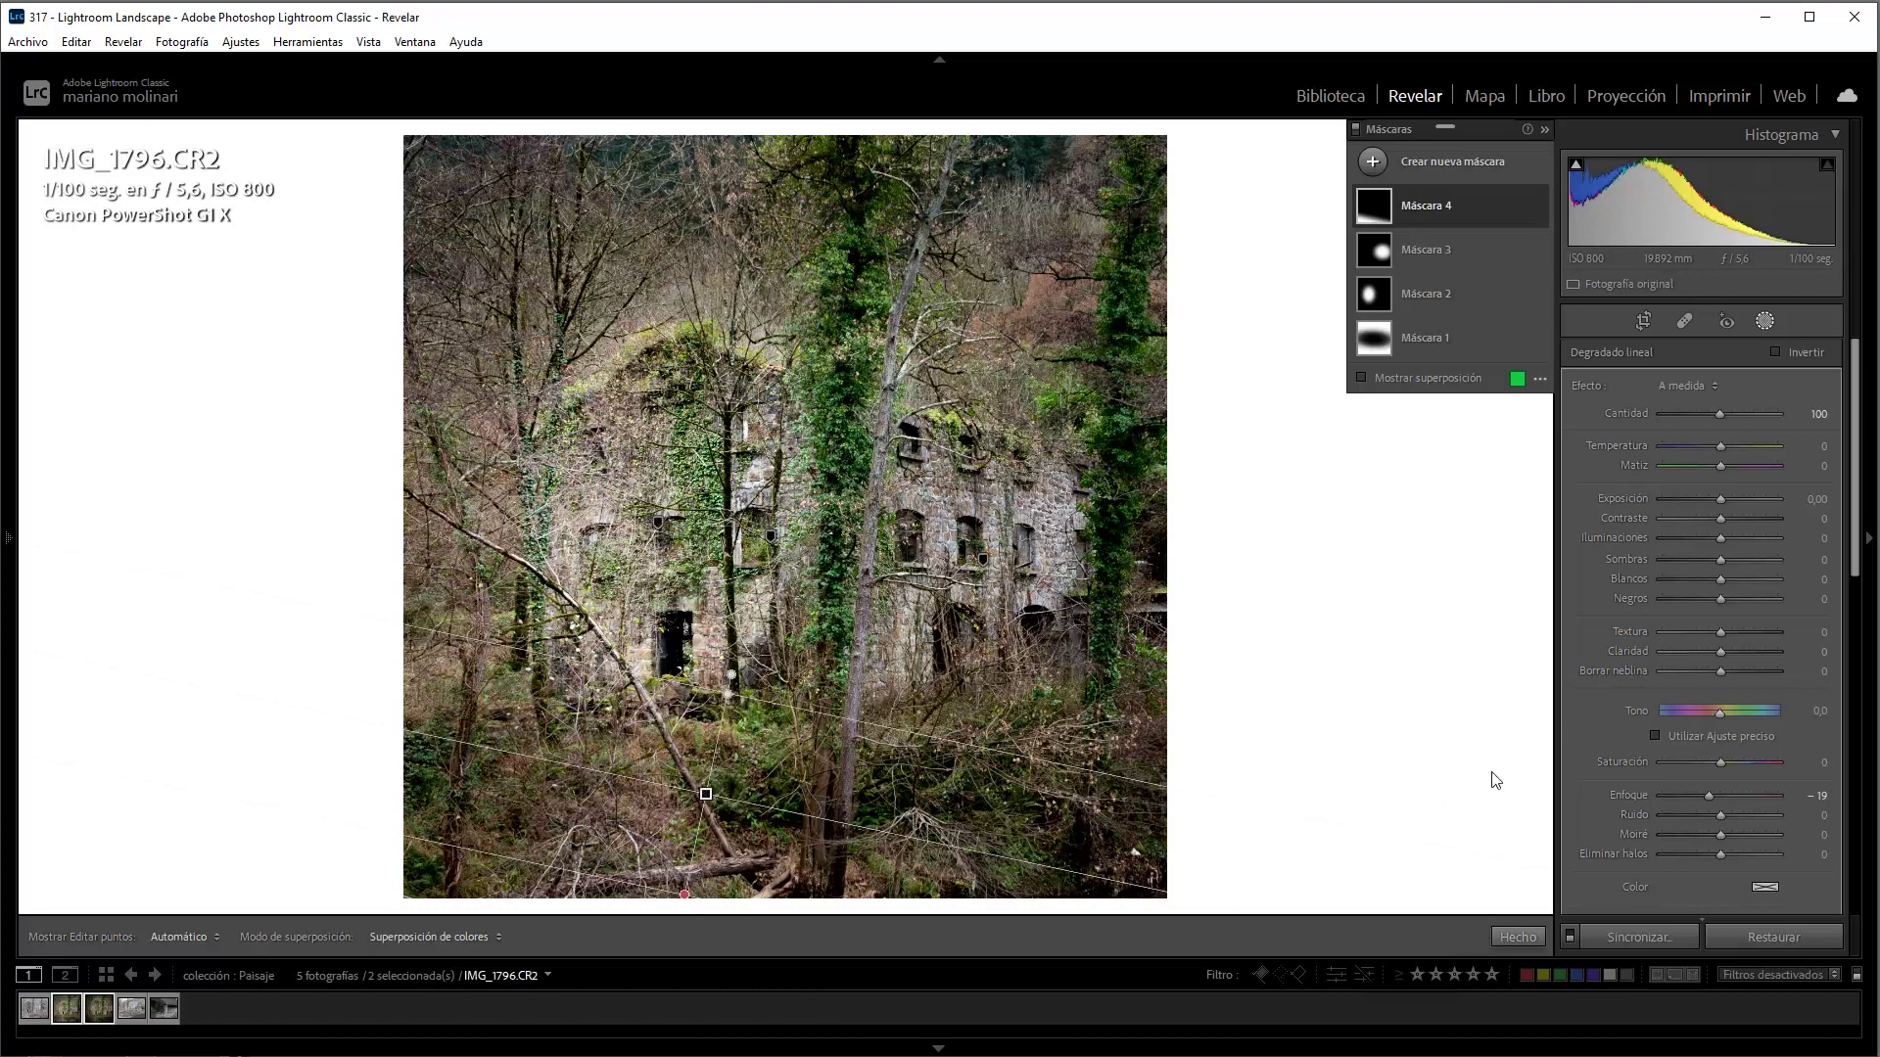
Turn on Remove Chromatic Aberration and the Canon PowerShot G1 X lens profile correction
{"action": "scroll", "coordinate": [1743, 686], "scroll_direction": "down", "scroll_amount": 5}
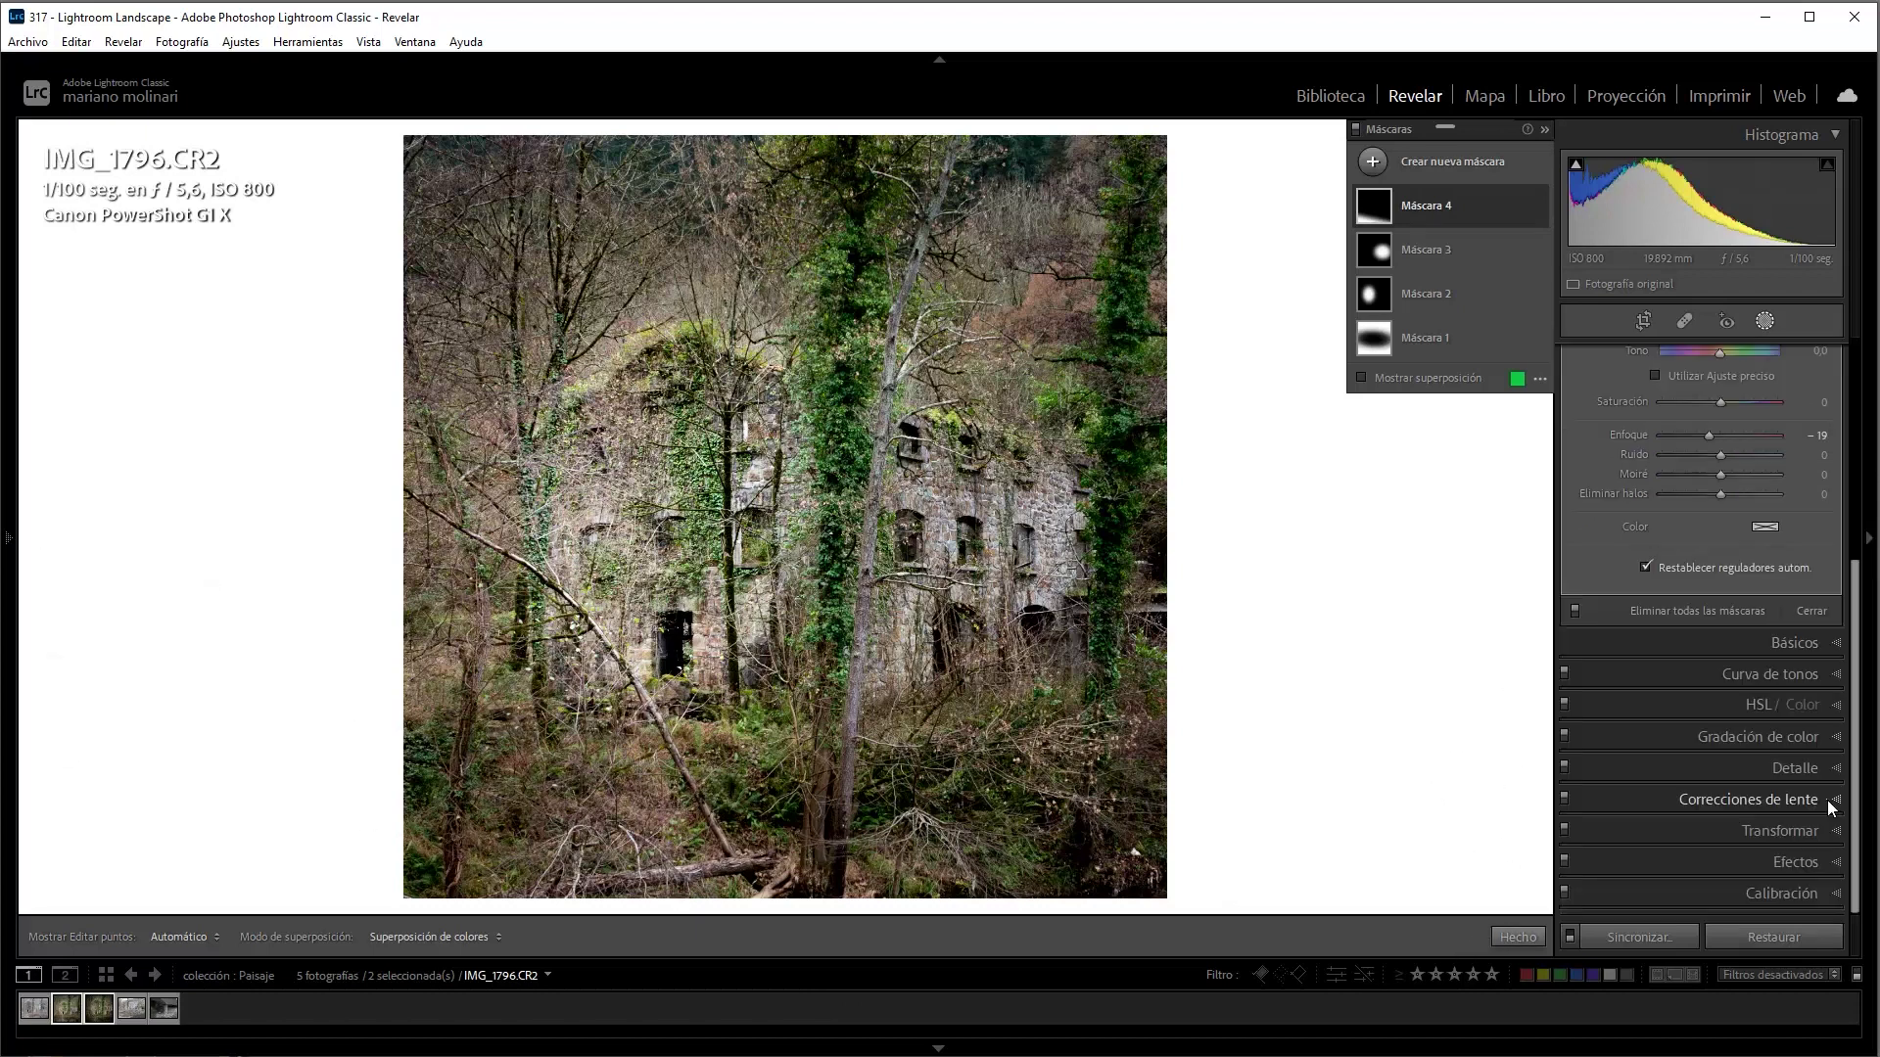
{"action": "left_click", "coordinate": [1831, 800]}
{"action": "scroll", "coordinate": [1779, 749], "scroll_direction": "down", "scroll_amount": 2}
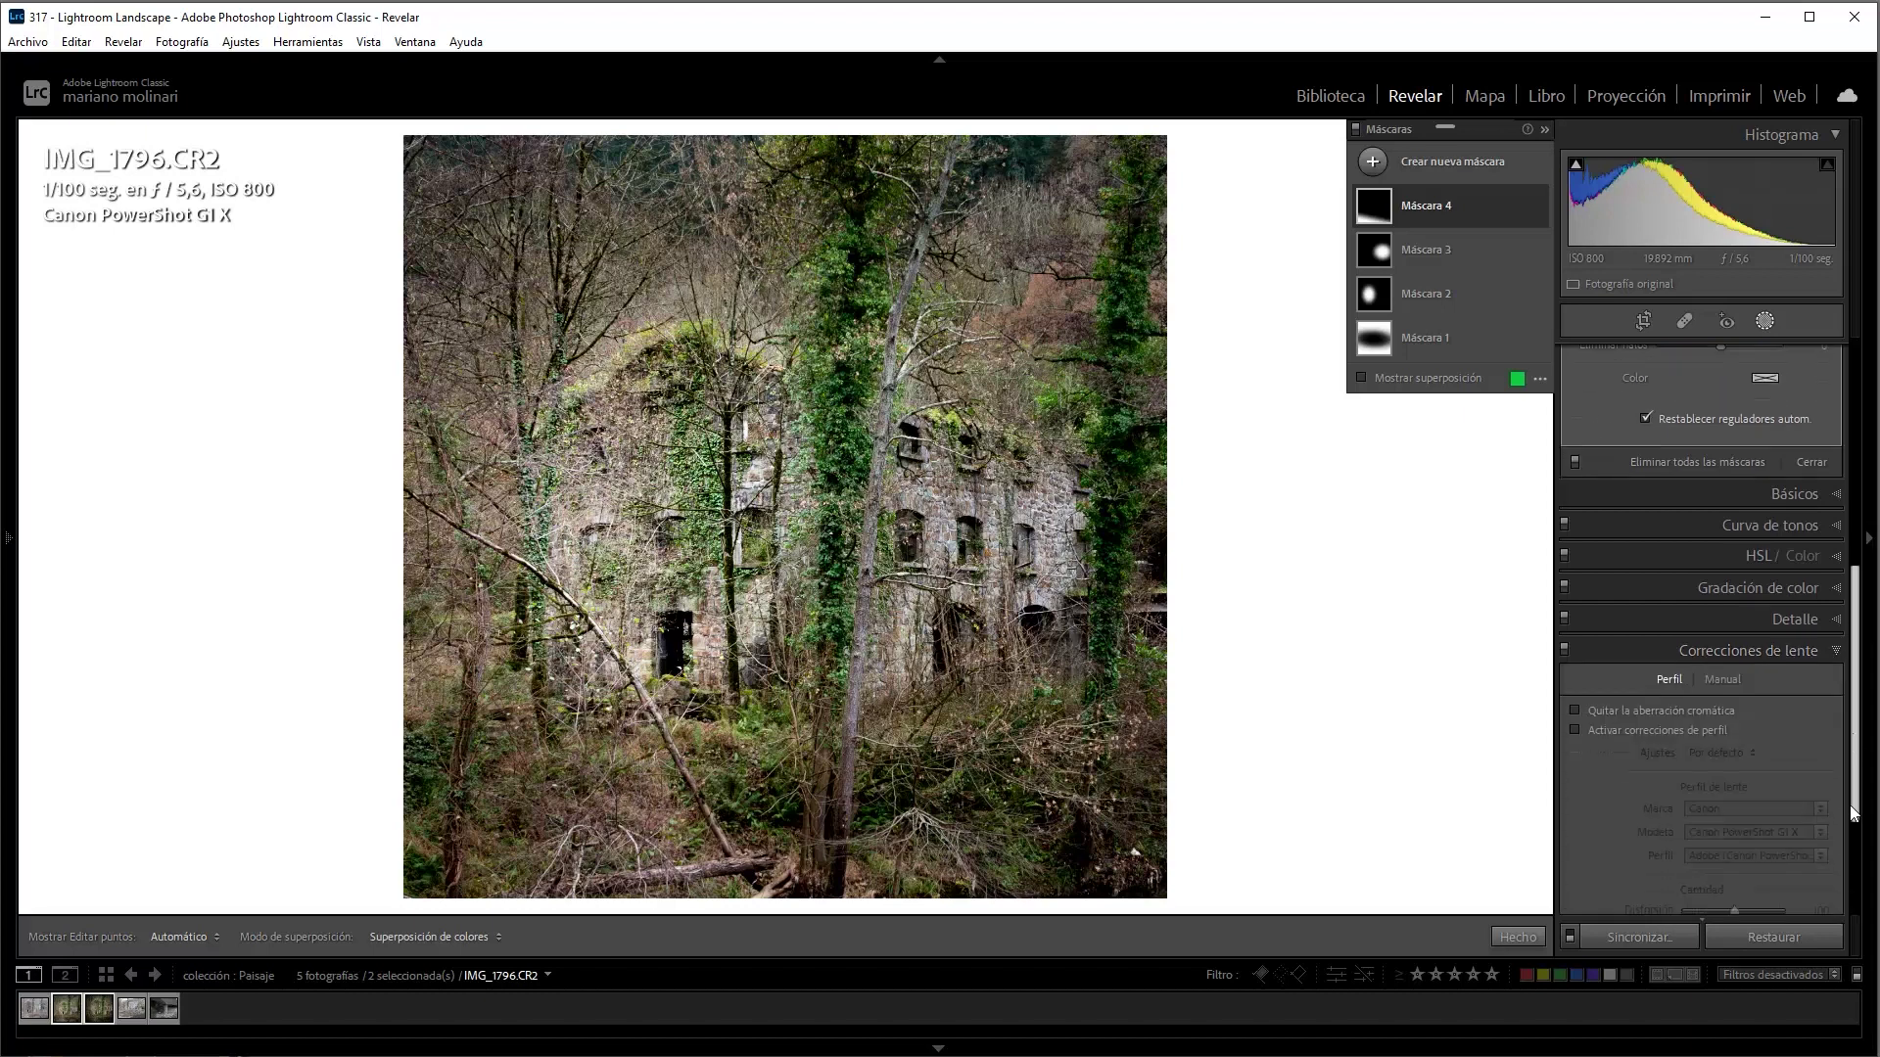
{"action": "scroll", "coordinate": [1779, 749], "scroll_direction": "down", "scroll_amount": 1}
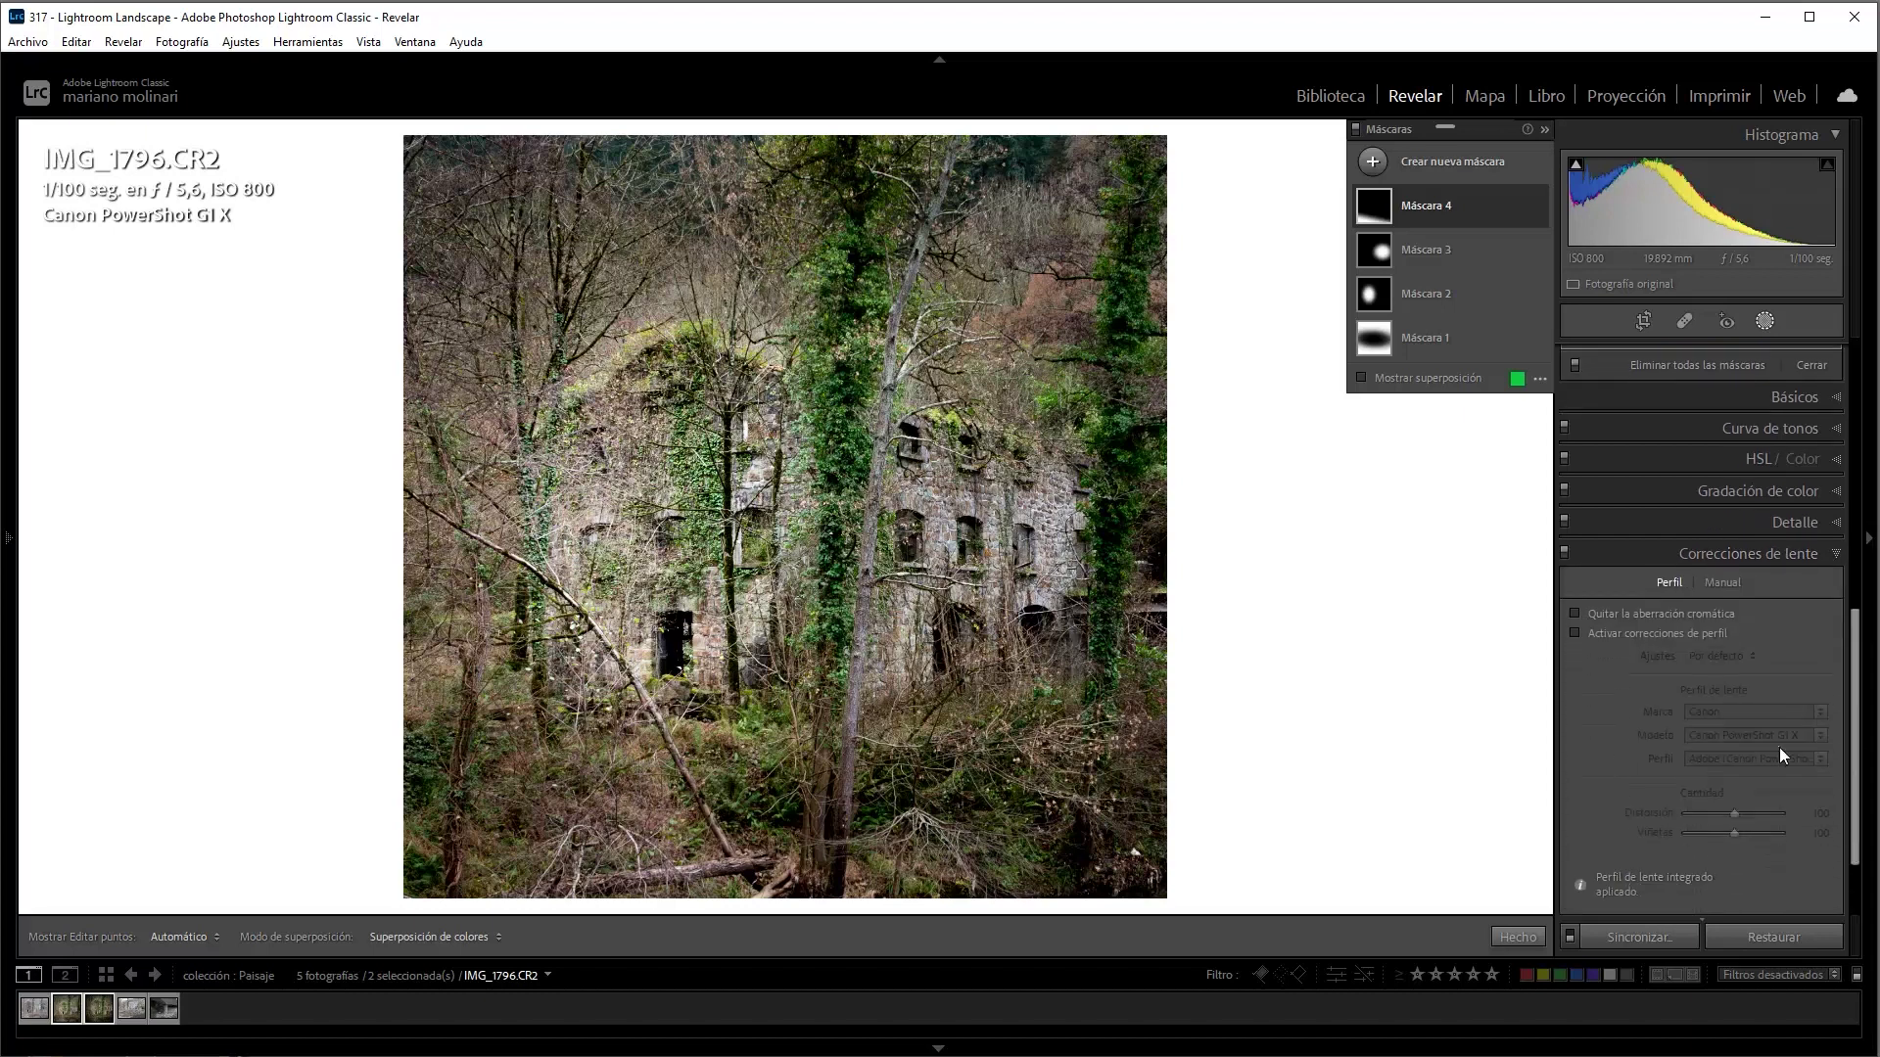
{"action": "left_click", "coordinate": [1577, 633]}
{"action": "left_click_drag", "start_coordinate": [1853, 844], "coordinate": [1853, 831]}
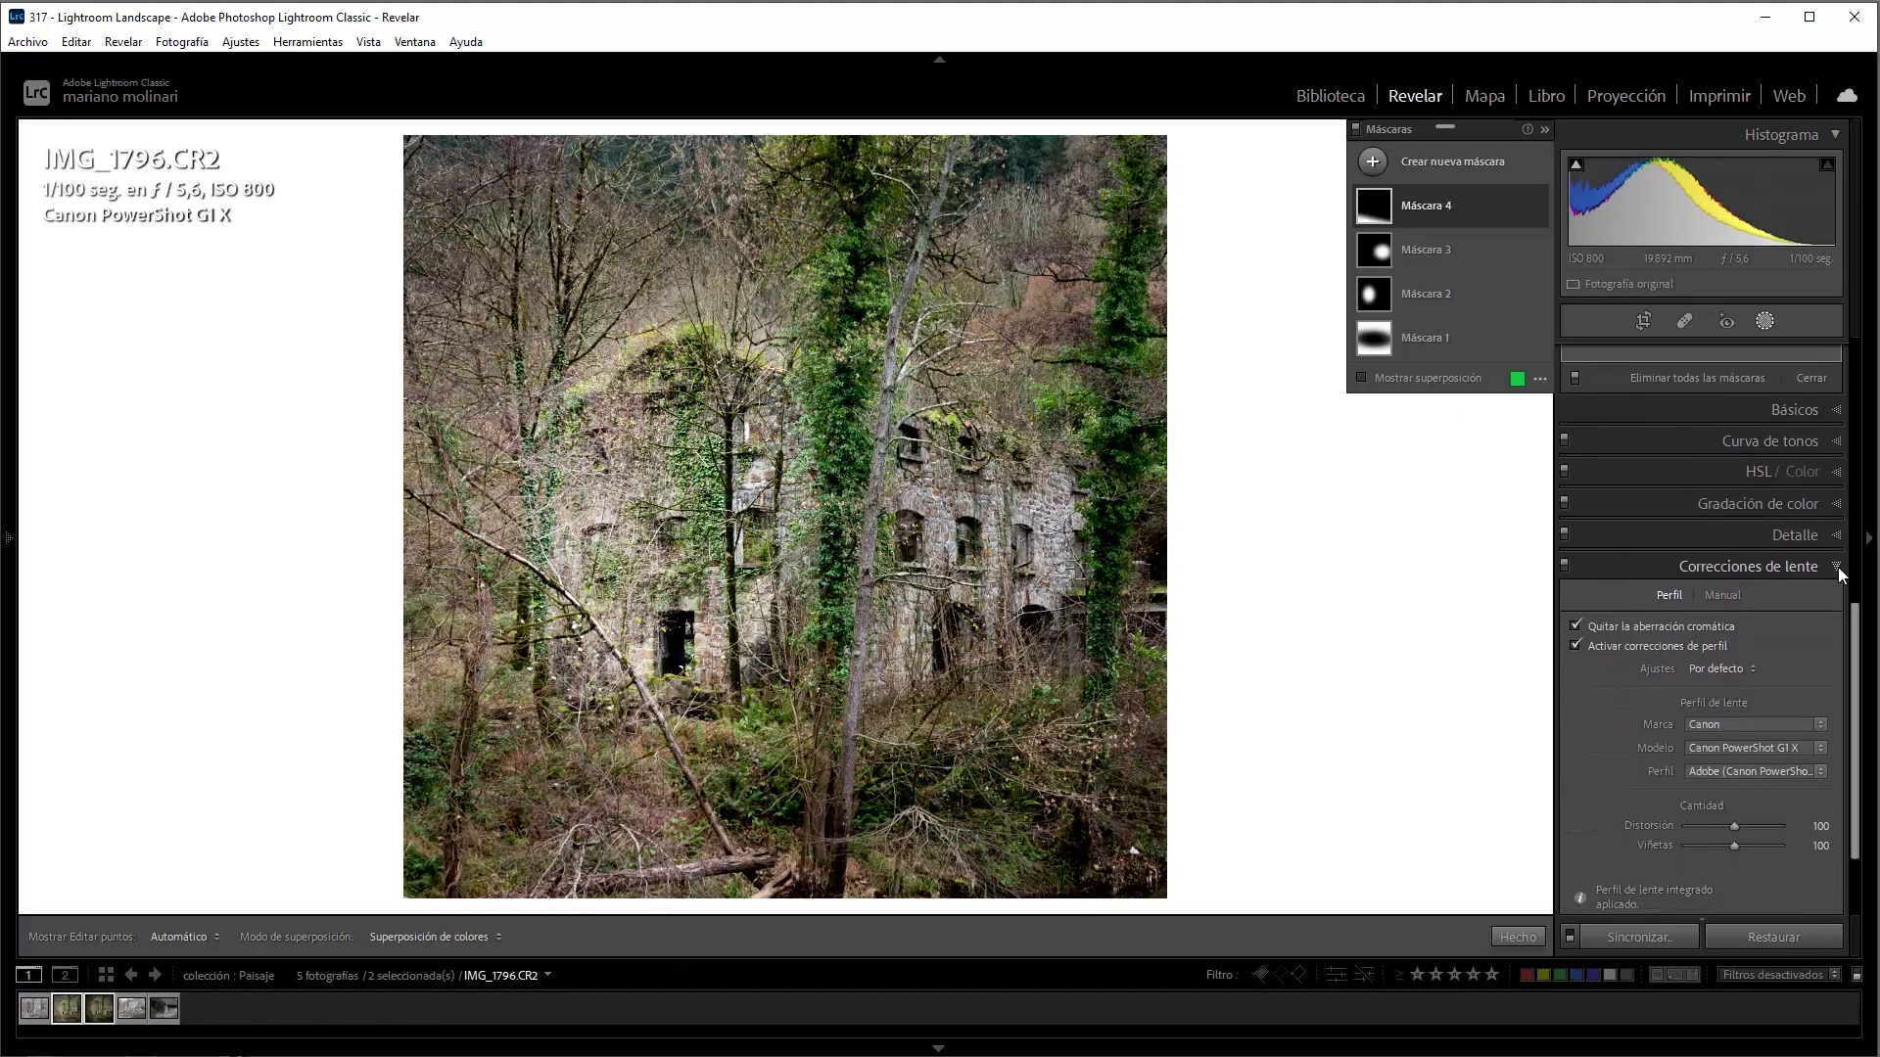
{"action": "left_click", "coordinate": [1837, 572]}
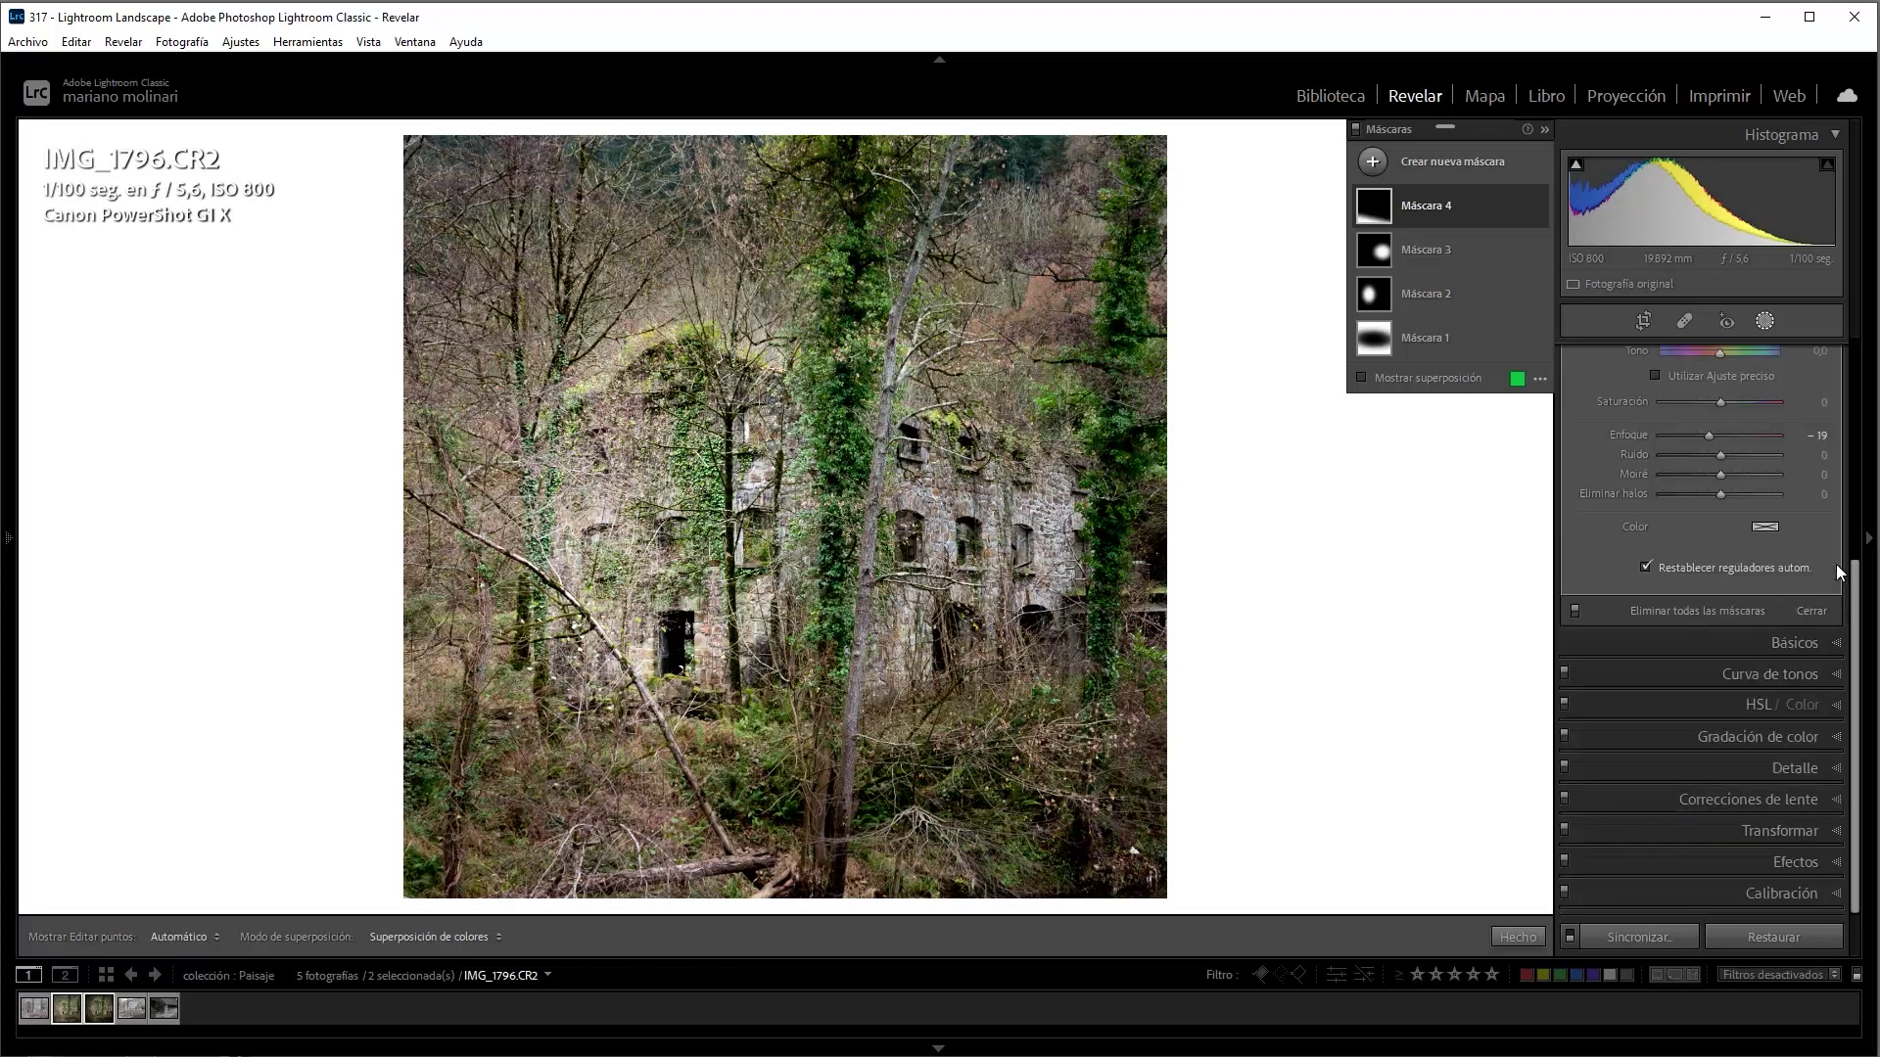
Add a dark post-crop vignette with amount −24 and midpoint 11
{"action": "left_click", "coordinate": [1831, 864]}
{"action": "scroll", "coordinate": [1812, 793], "scroll_direction": "down", "scroll_amount": 3}
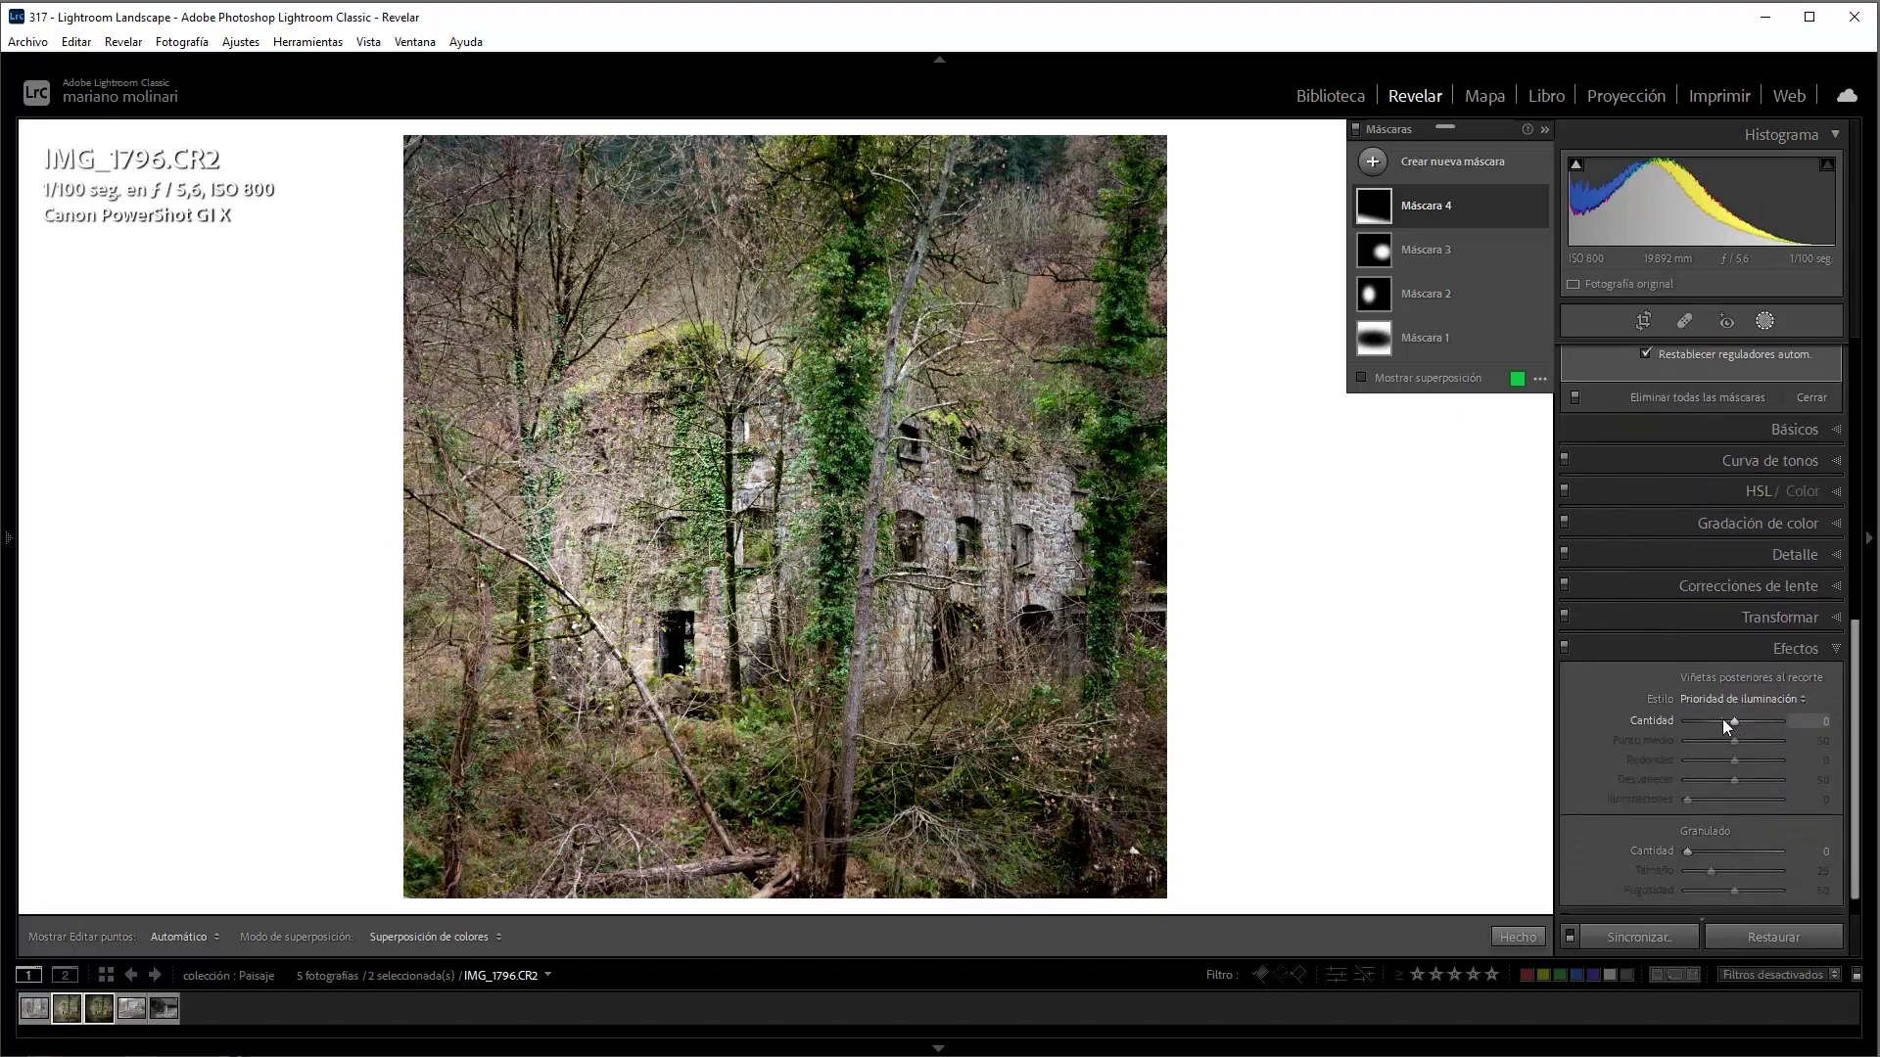
{"action": "left_click", "coordinate": [1723, 720]}
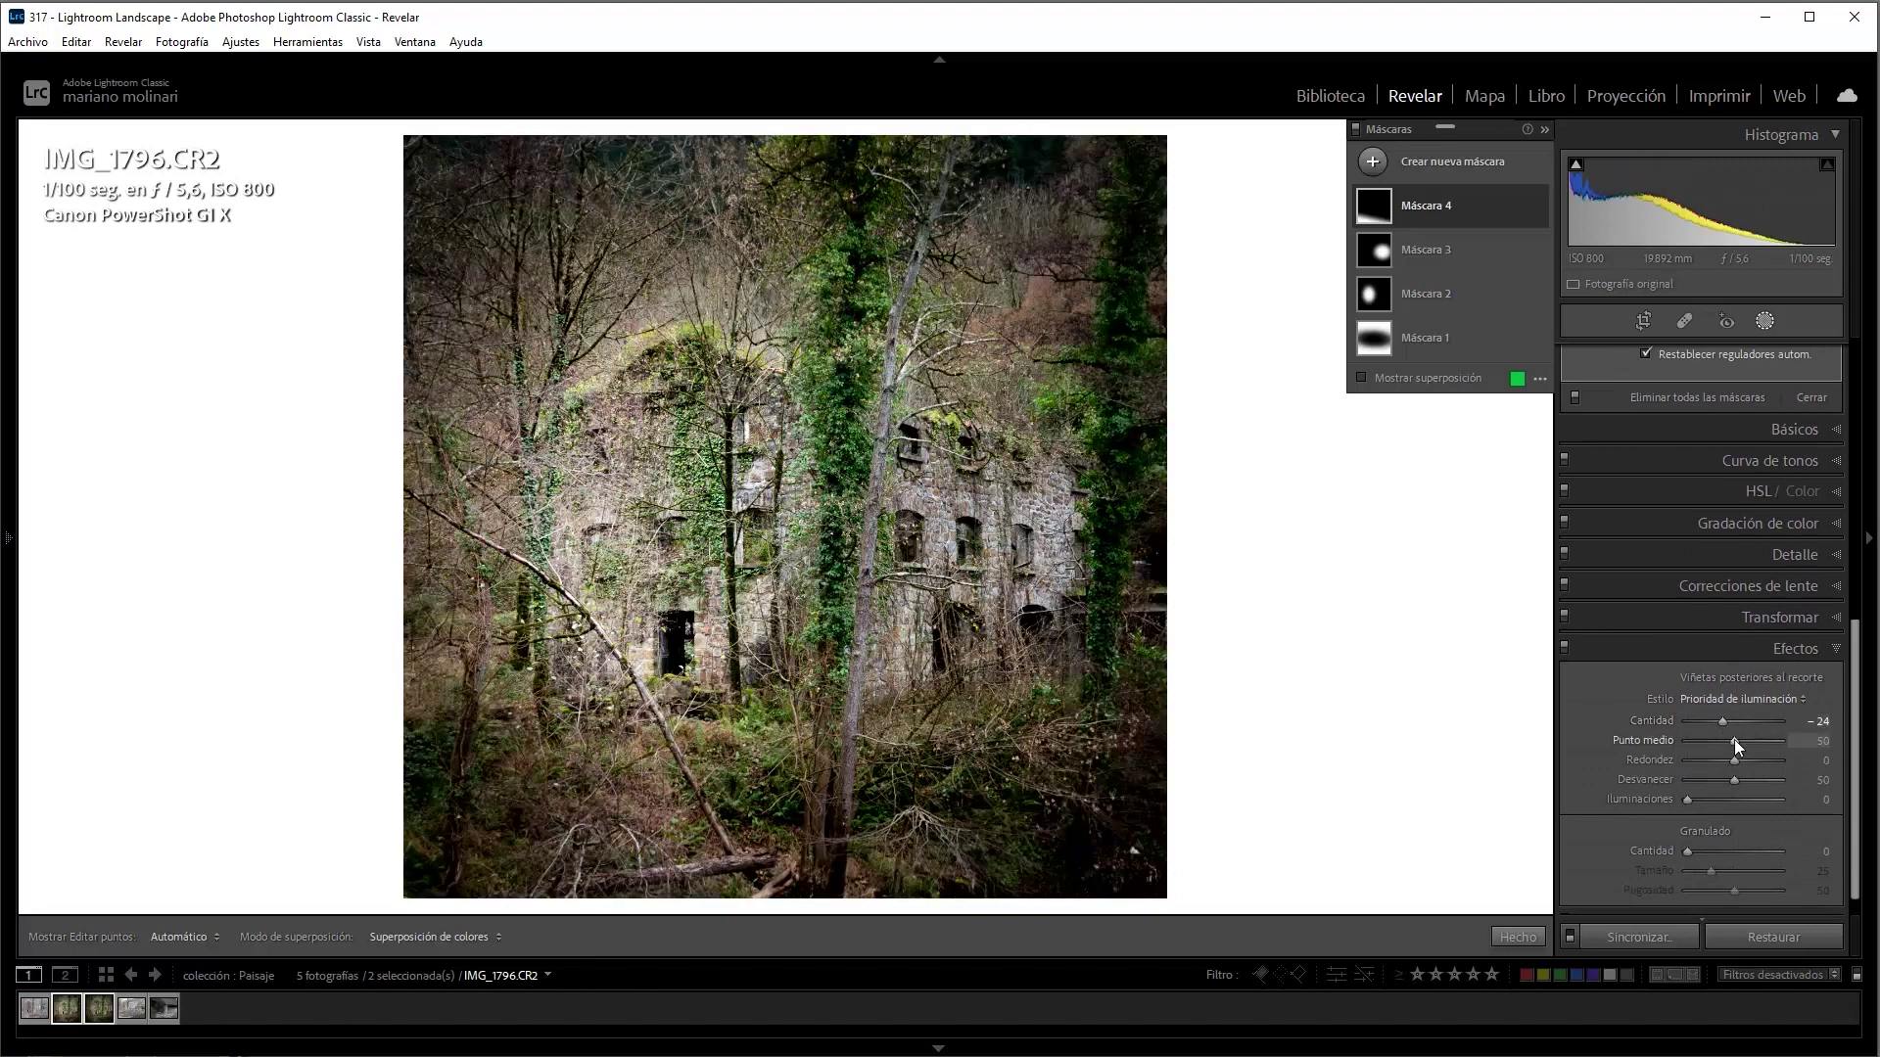
{"action": "mouse_move", "coordinate": [1734, 740]}
{"action": "left_mouse_down"}
{"action": "mouse_move", "coordinate": [1680, 744]}
{"action": "mouse_move", "coordinate": [1695, 737]}
{"action": "left_mouse_up"}
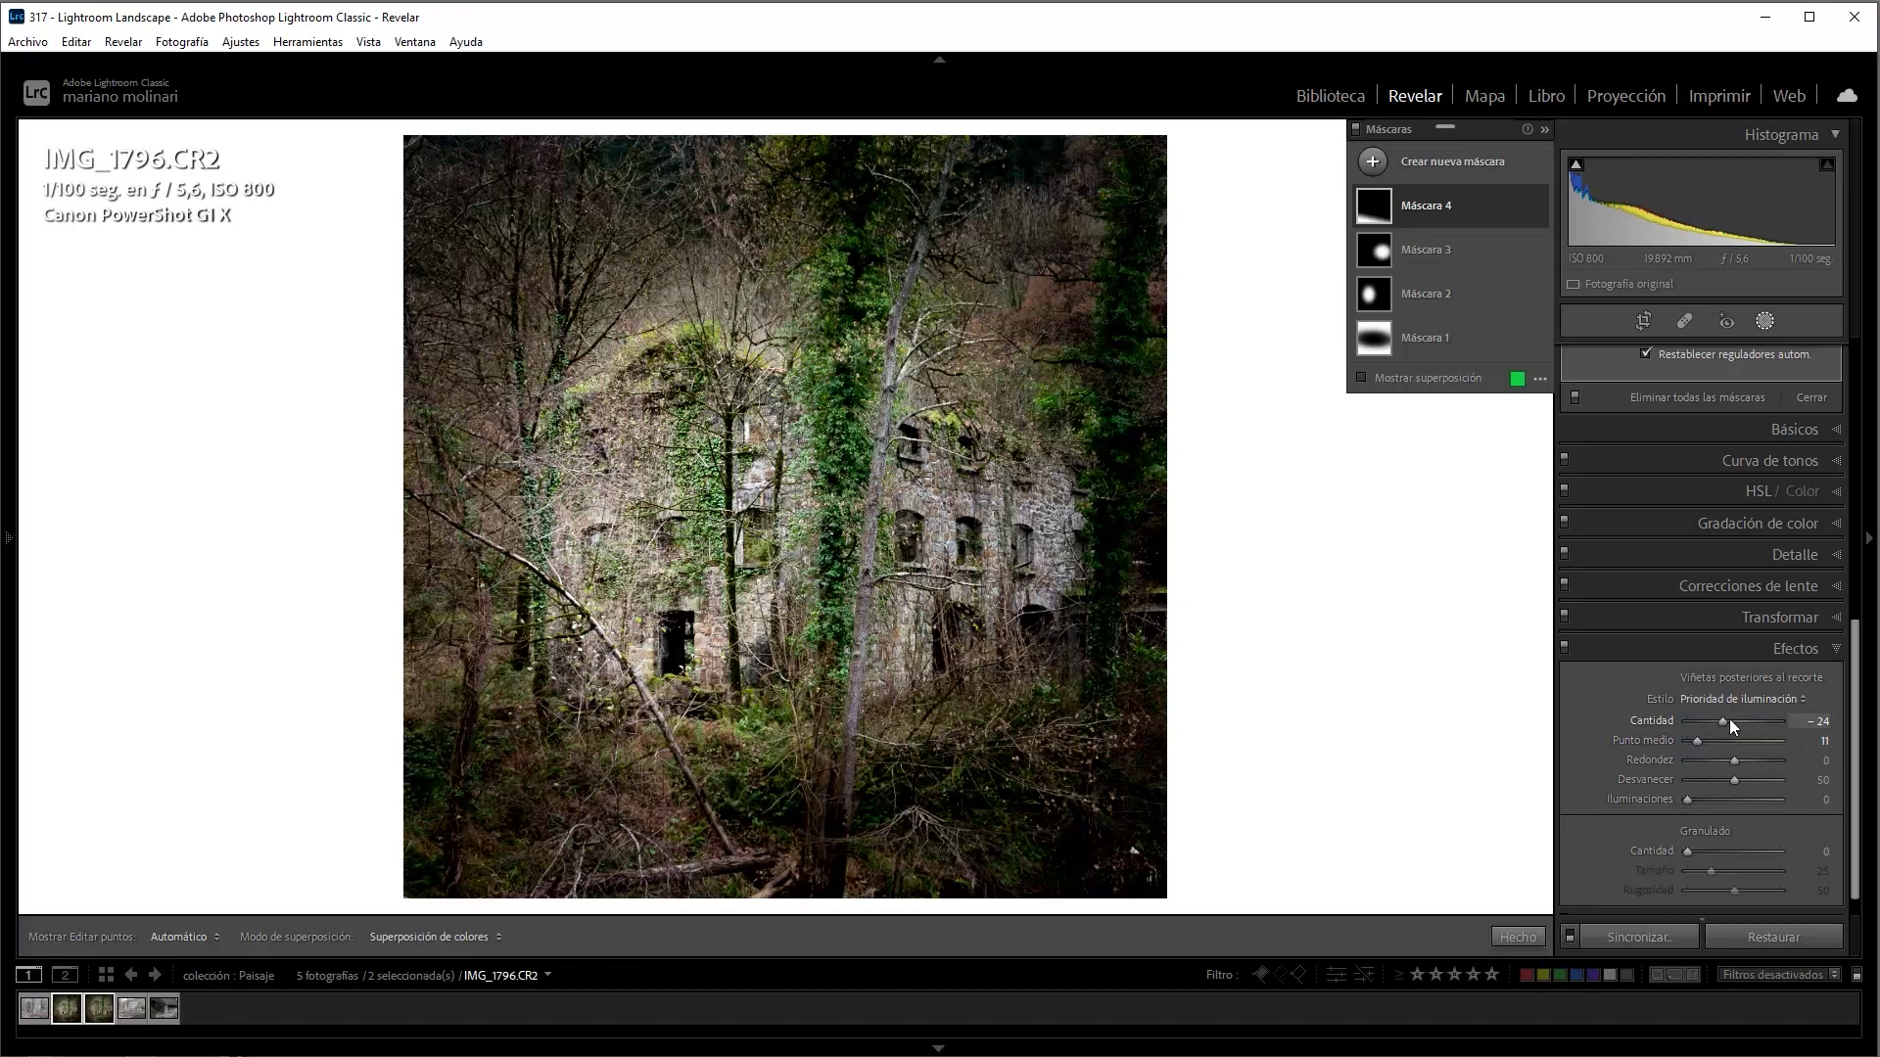
{"action": "left_click_drag", "start_coordinate": [1729, 718], "coordinate": [1811, 738]}
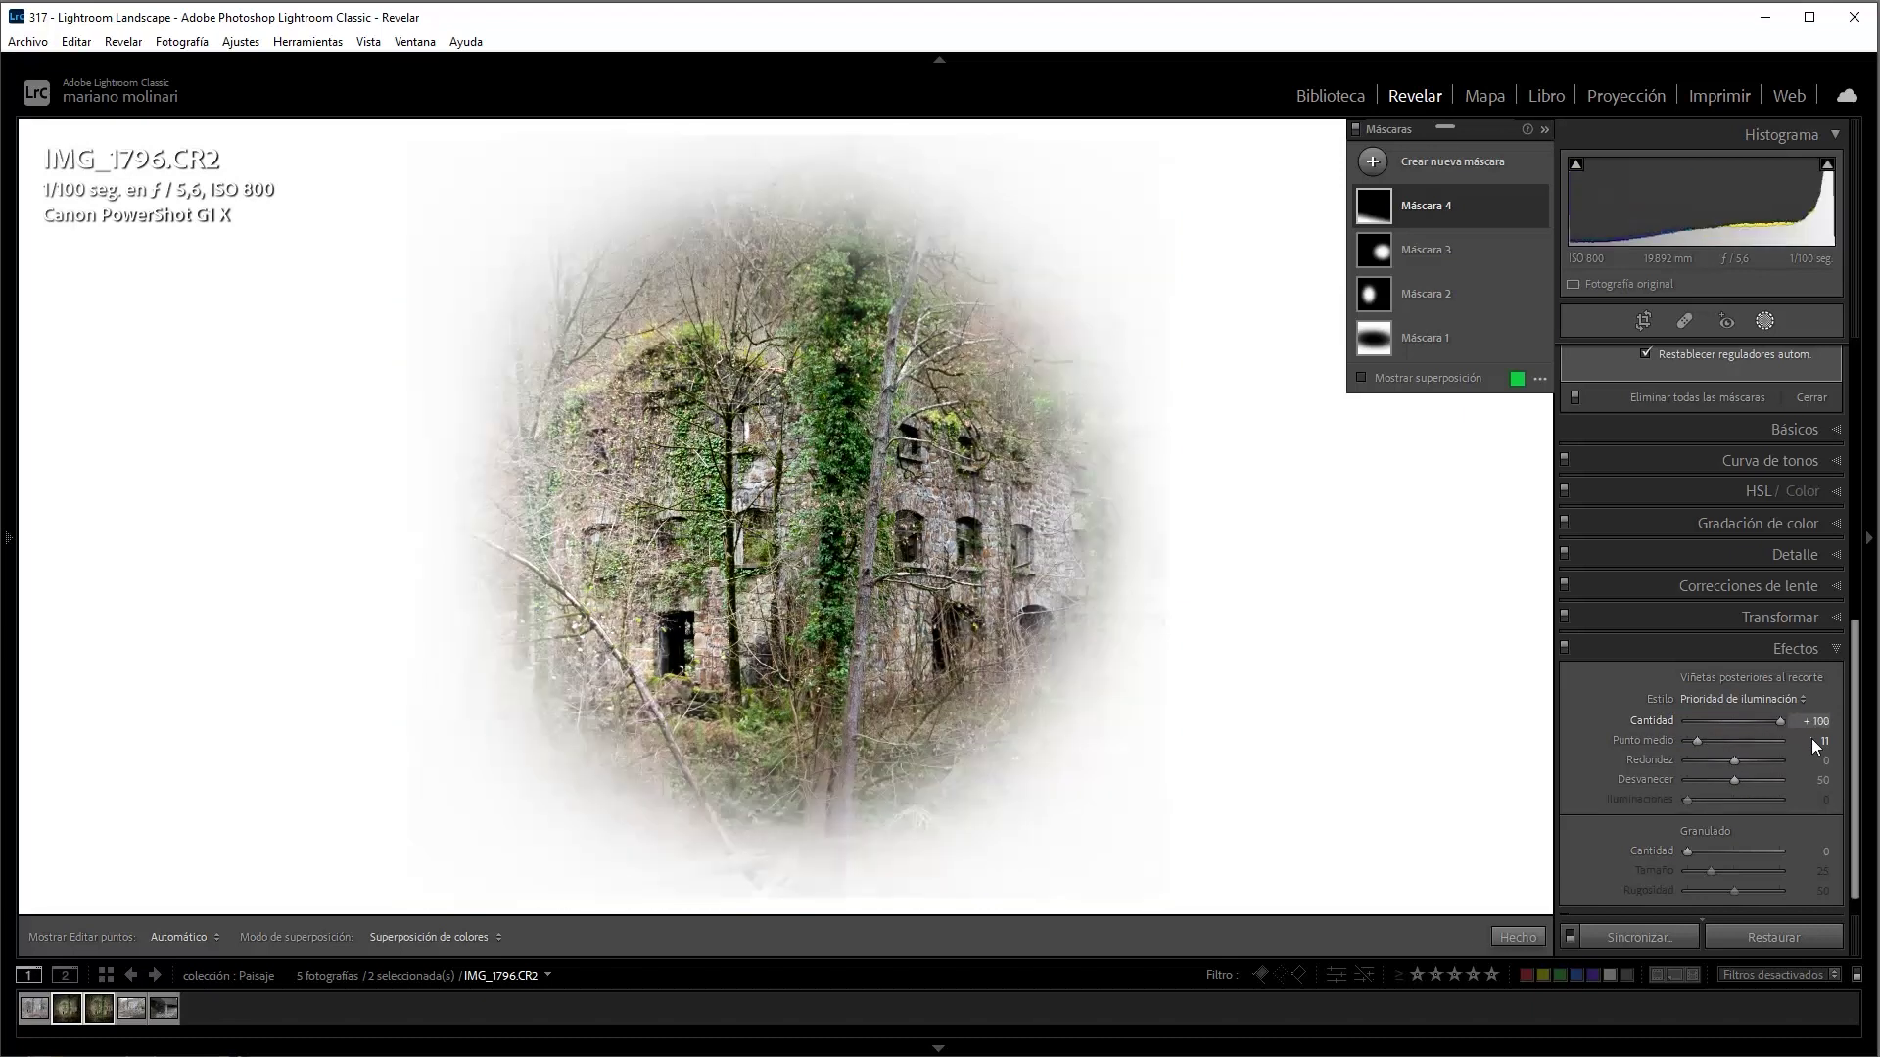
{"action": "left_click_drag", "start_coordinate": [1811, 738], "coordinate": [1733, 749]}
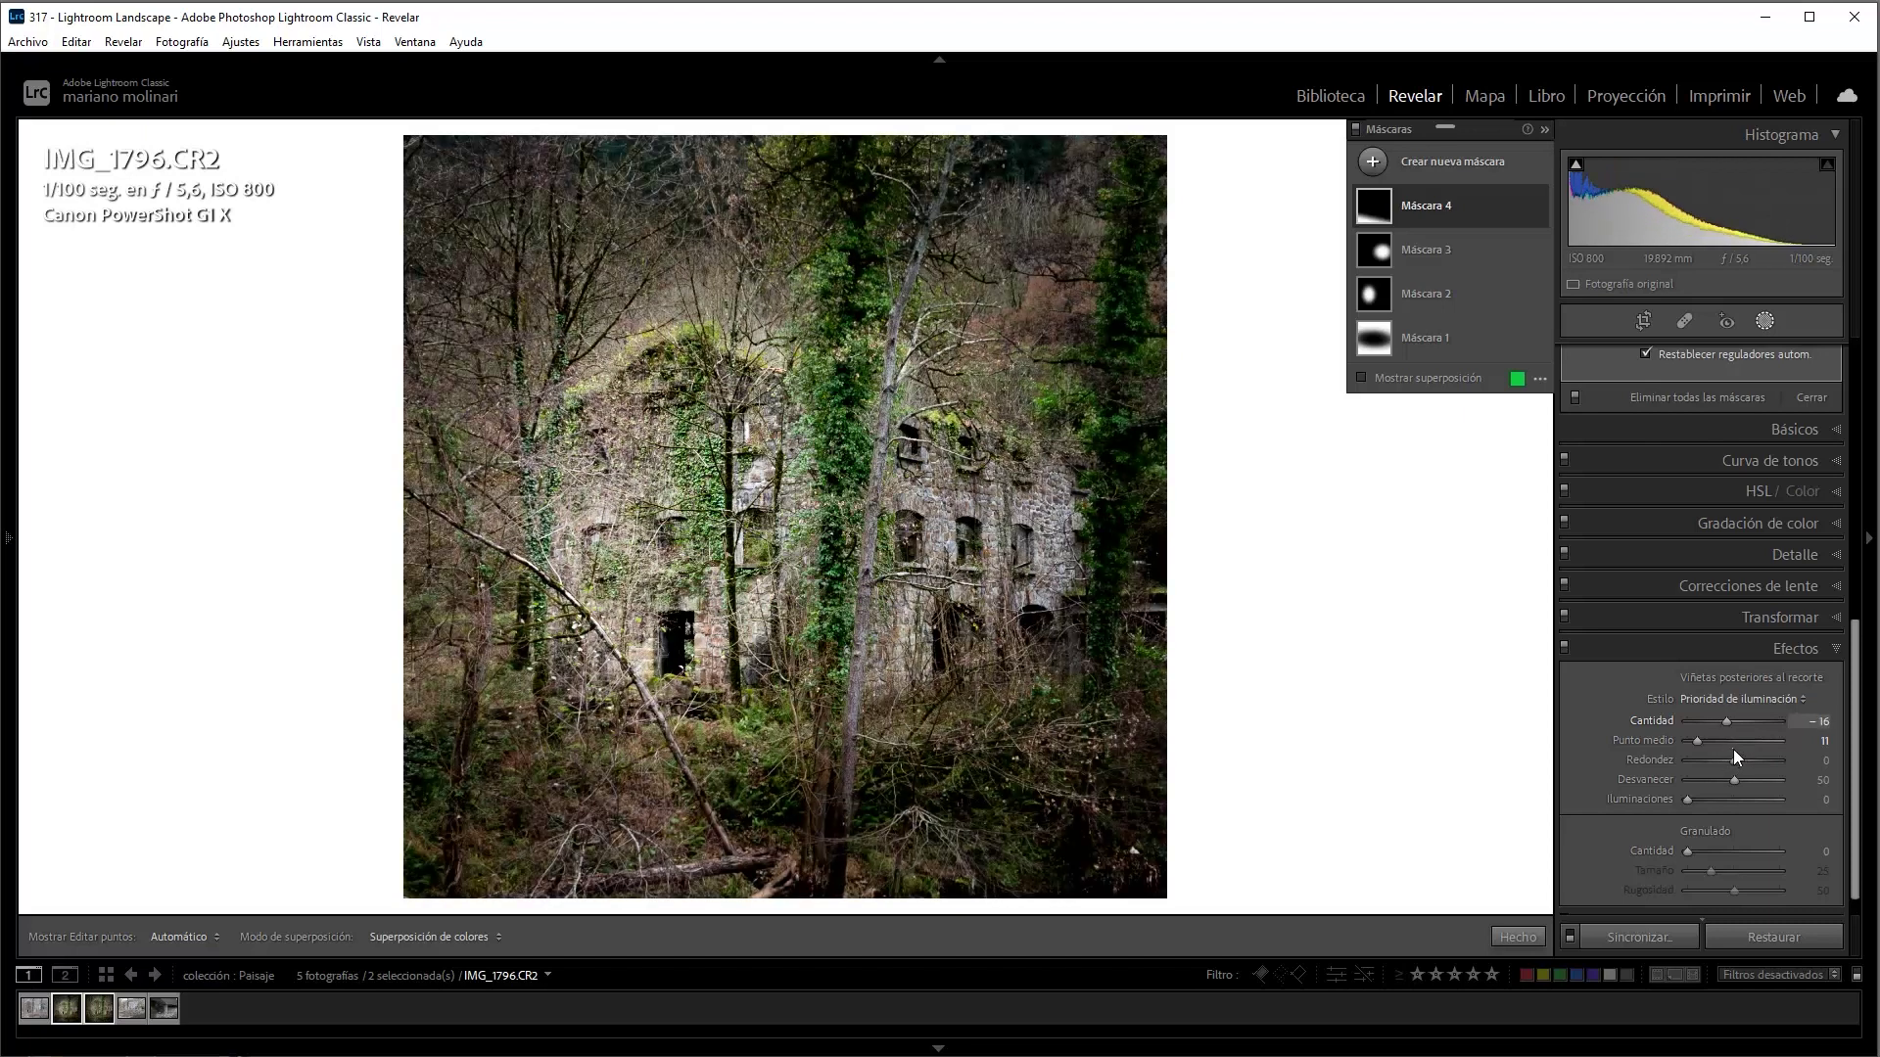
{"action": "key", "text": "Down"}
{"action": "key", "text": "Down"}
{"action": "key", "text": "Down"}
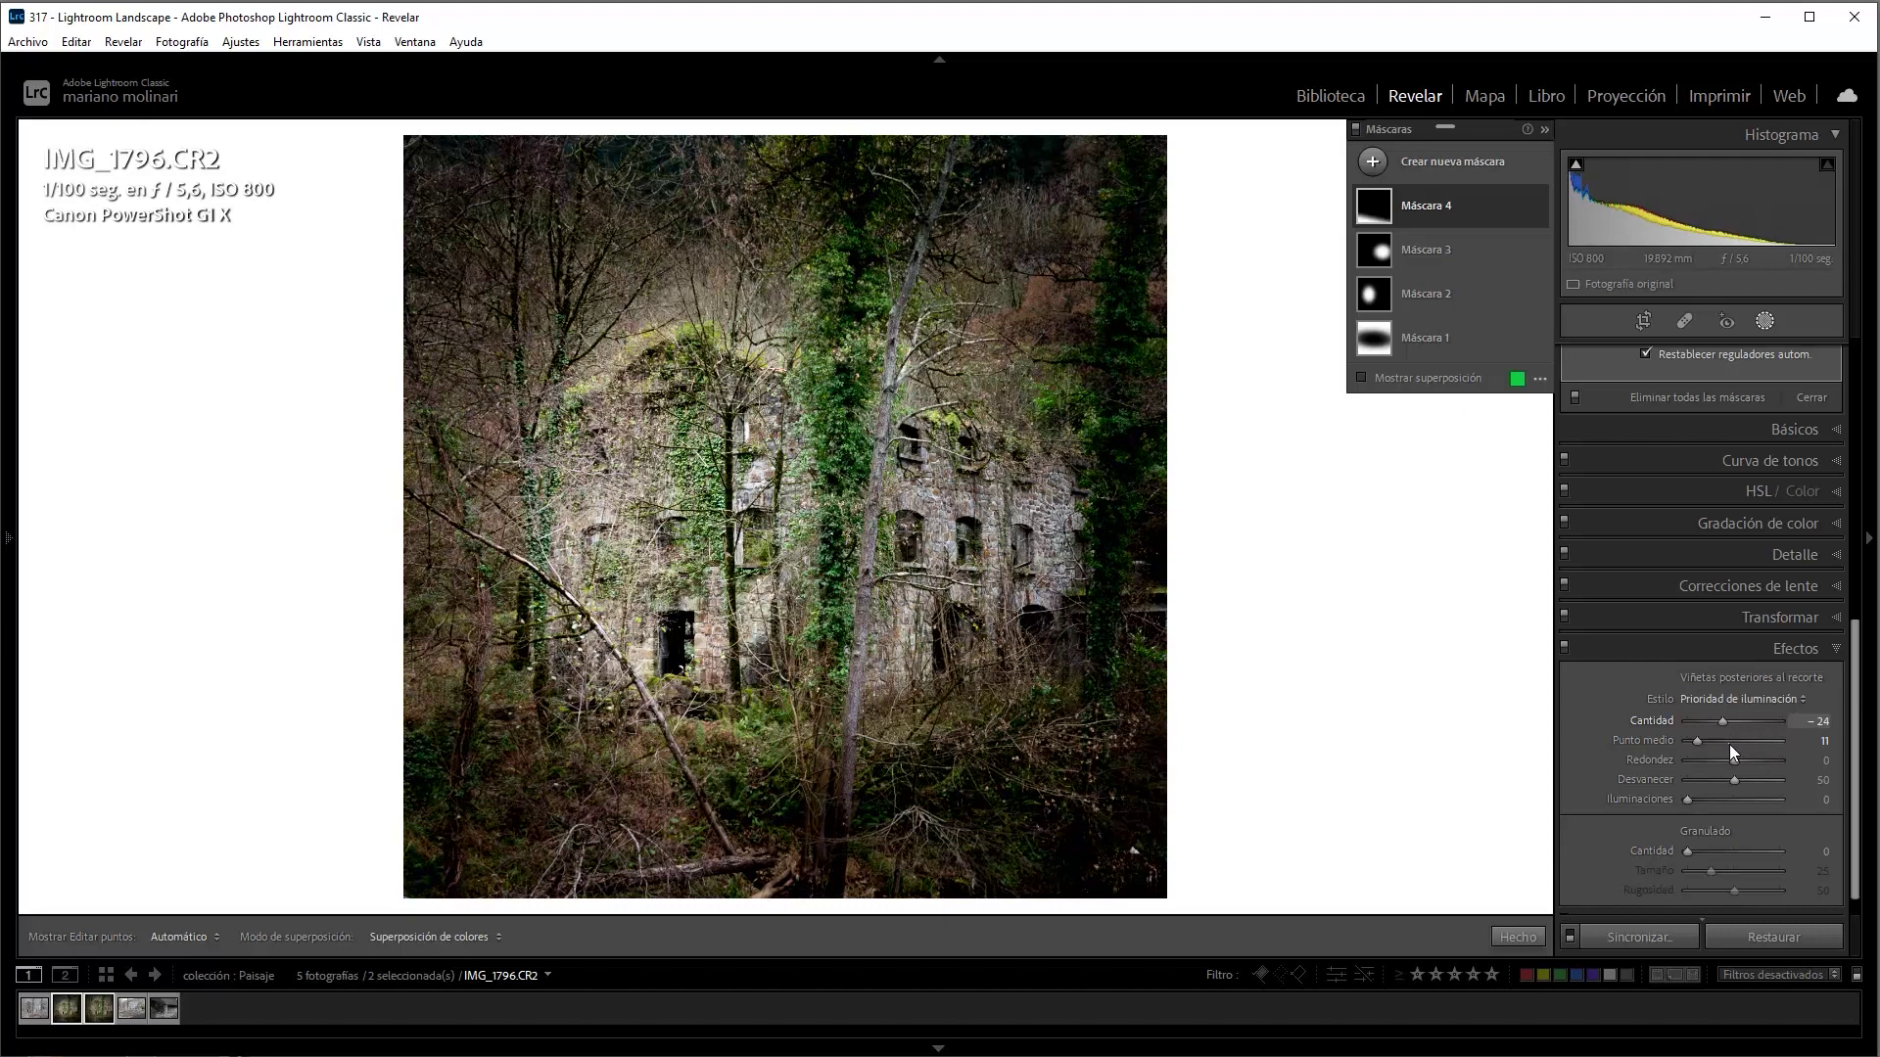
Flatten the building's elliptical mask slightly, shift it down, and finish mask editing
{"action": "left_click", "coordinate": [1425, 338]}
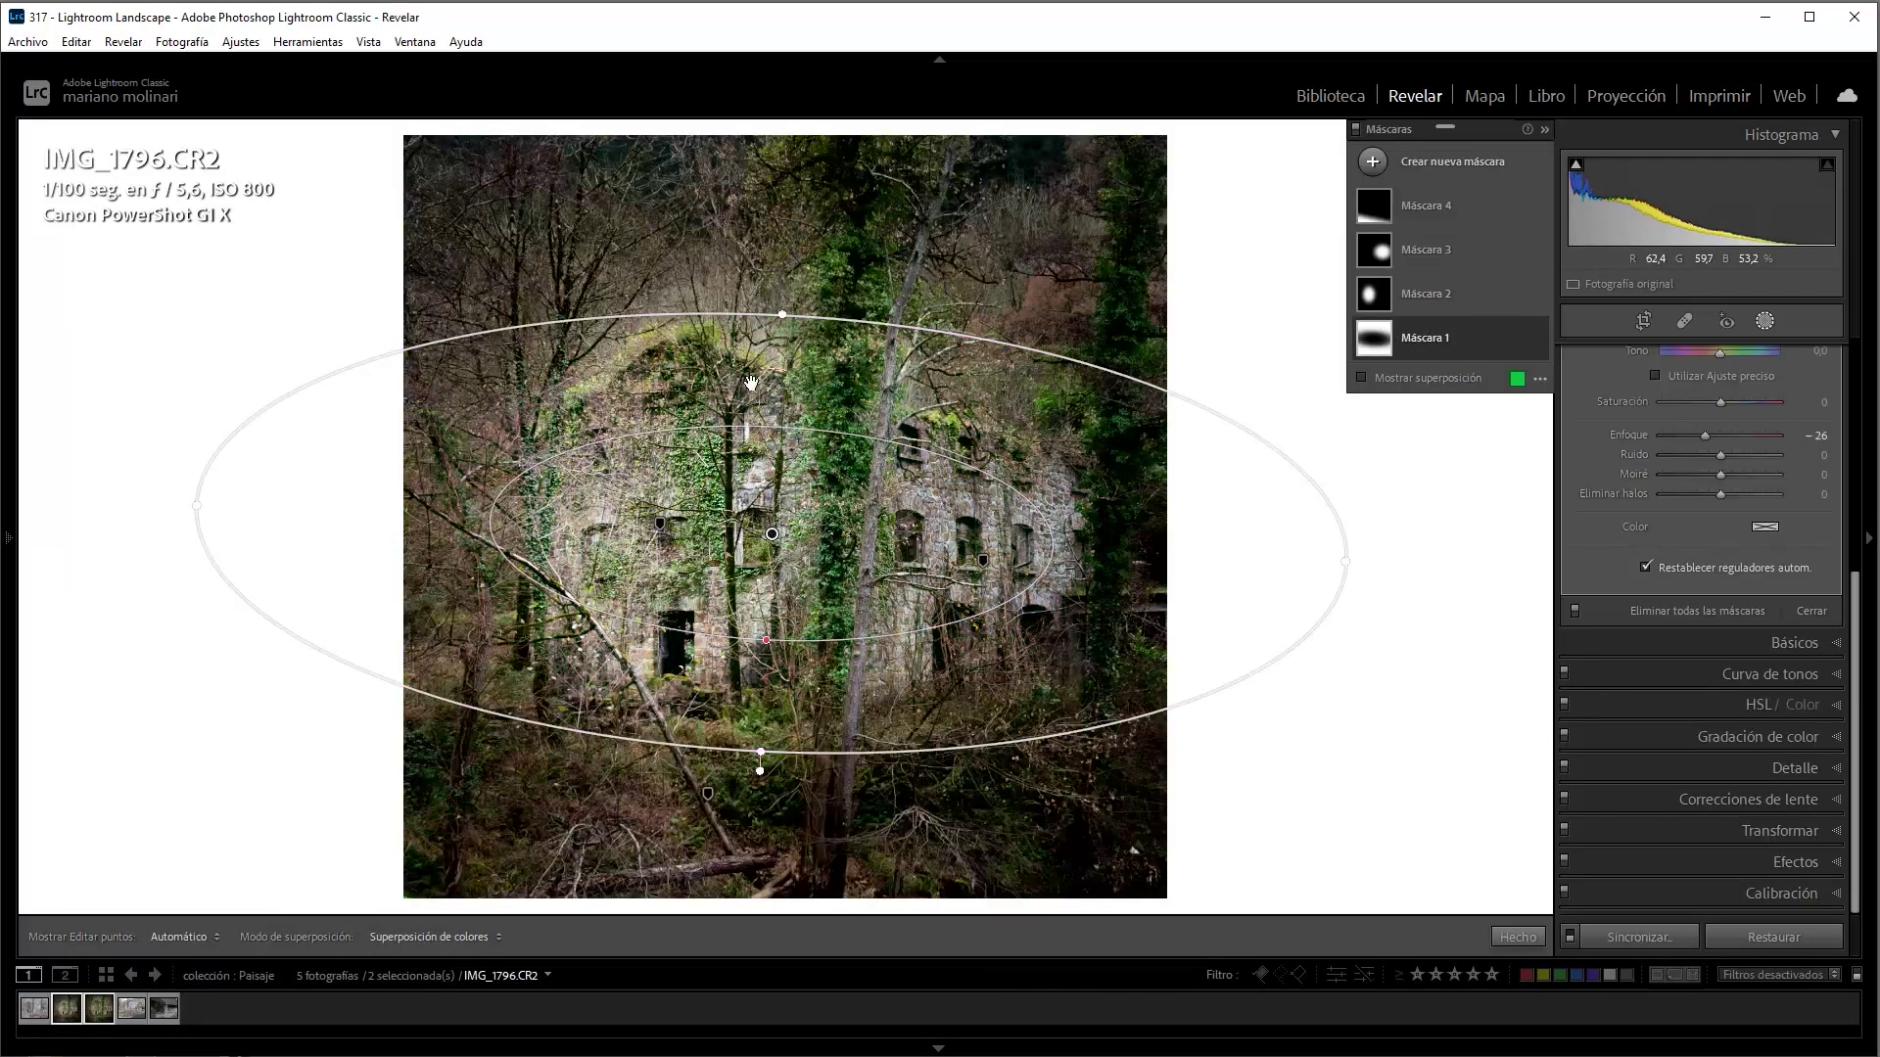
{"action": "left_click_drag", "start_coordinate": [772, 331], "coordinate": [771, 349]}
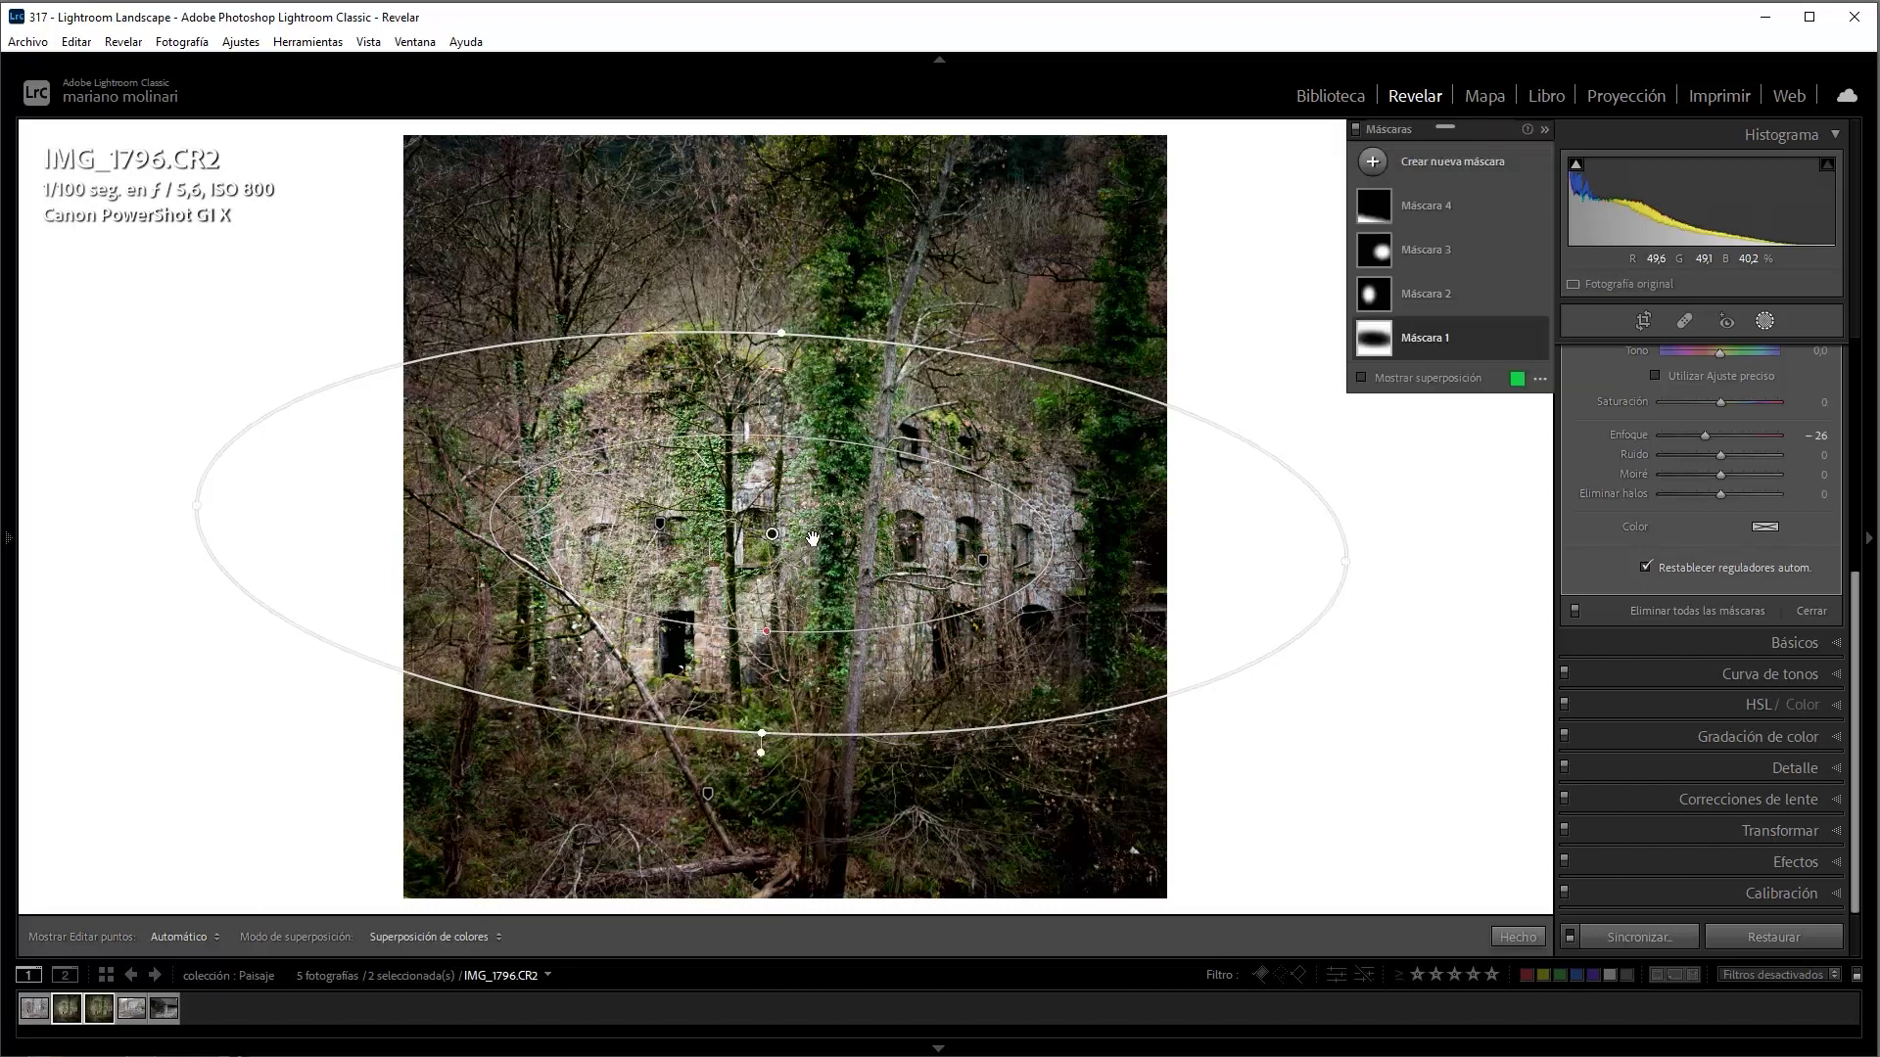
{"action": "left_click_drag", "start_coordinate": [775, 537], "coordinate": [774, 551]}
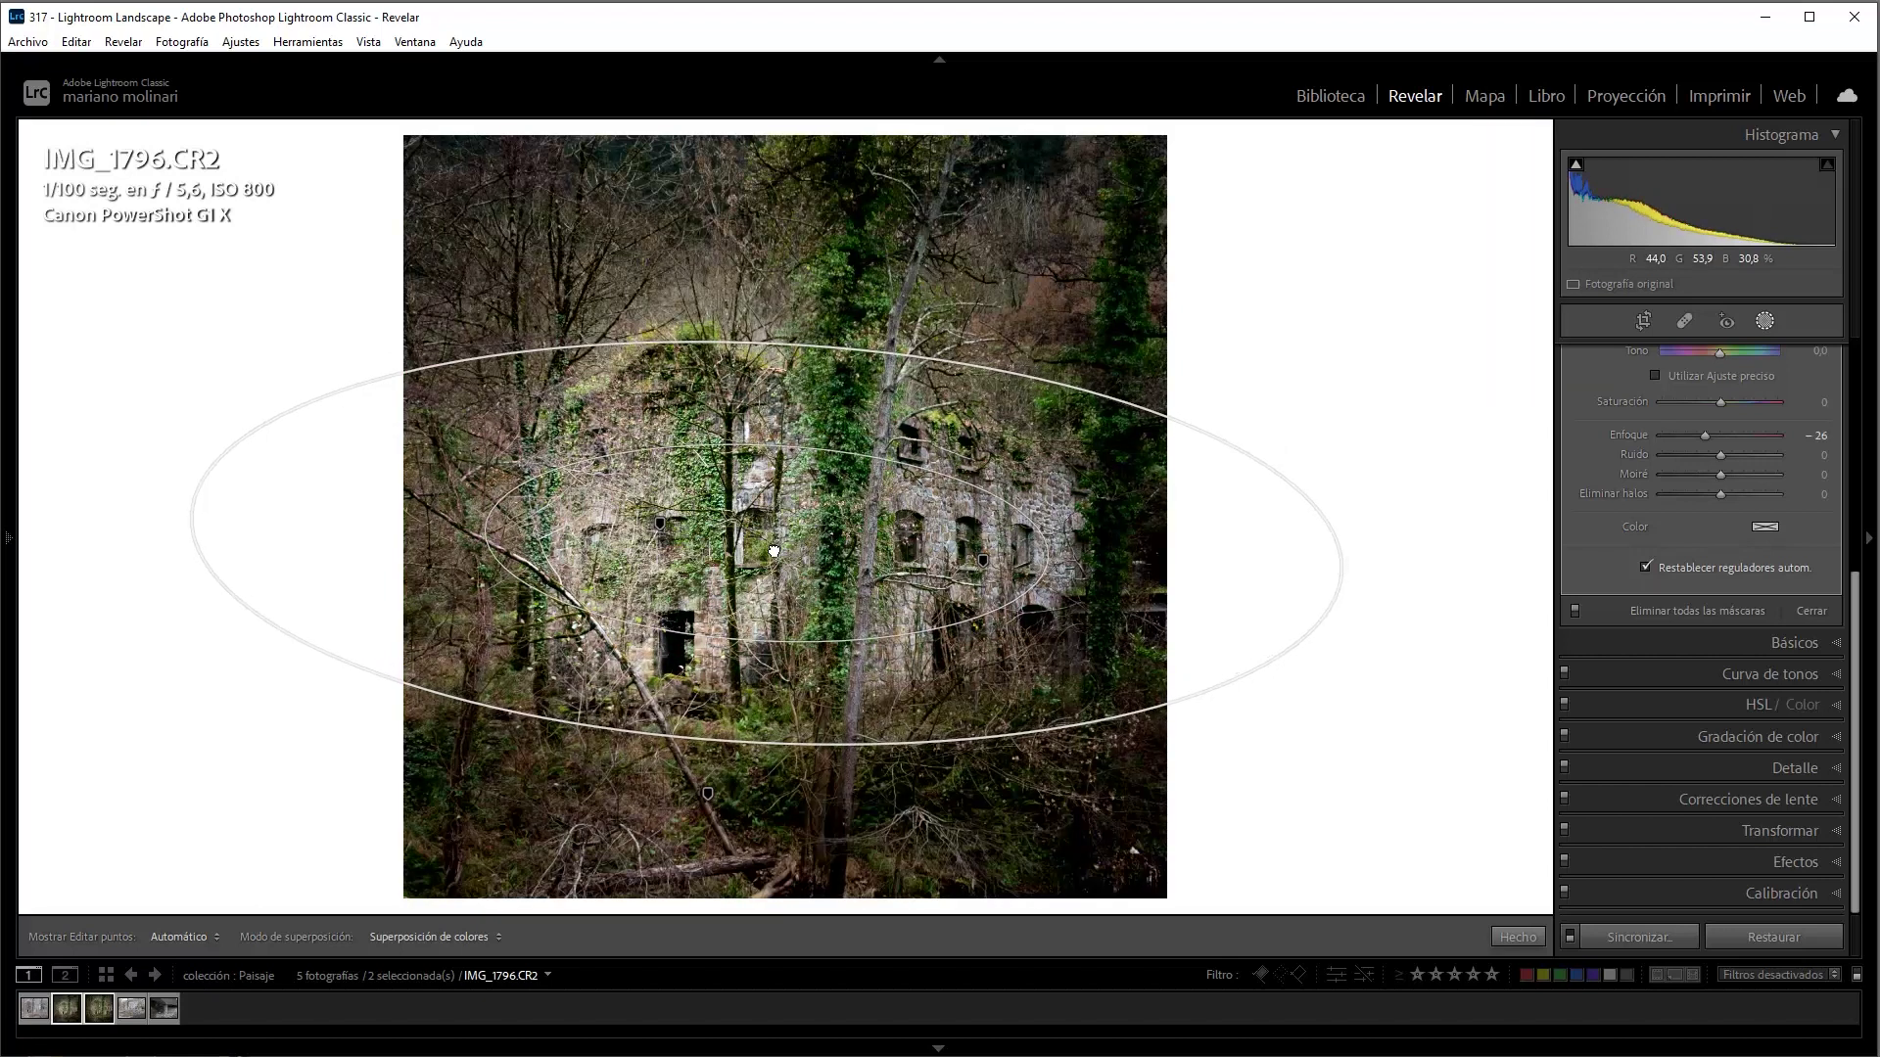
{"action": "left_click", "coordinate": [1517, 937]}
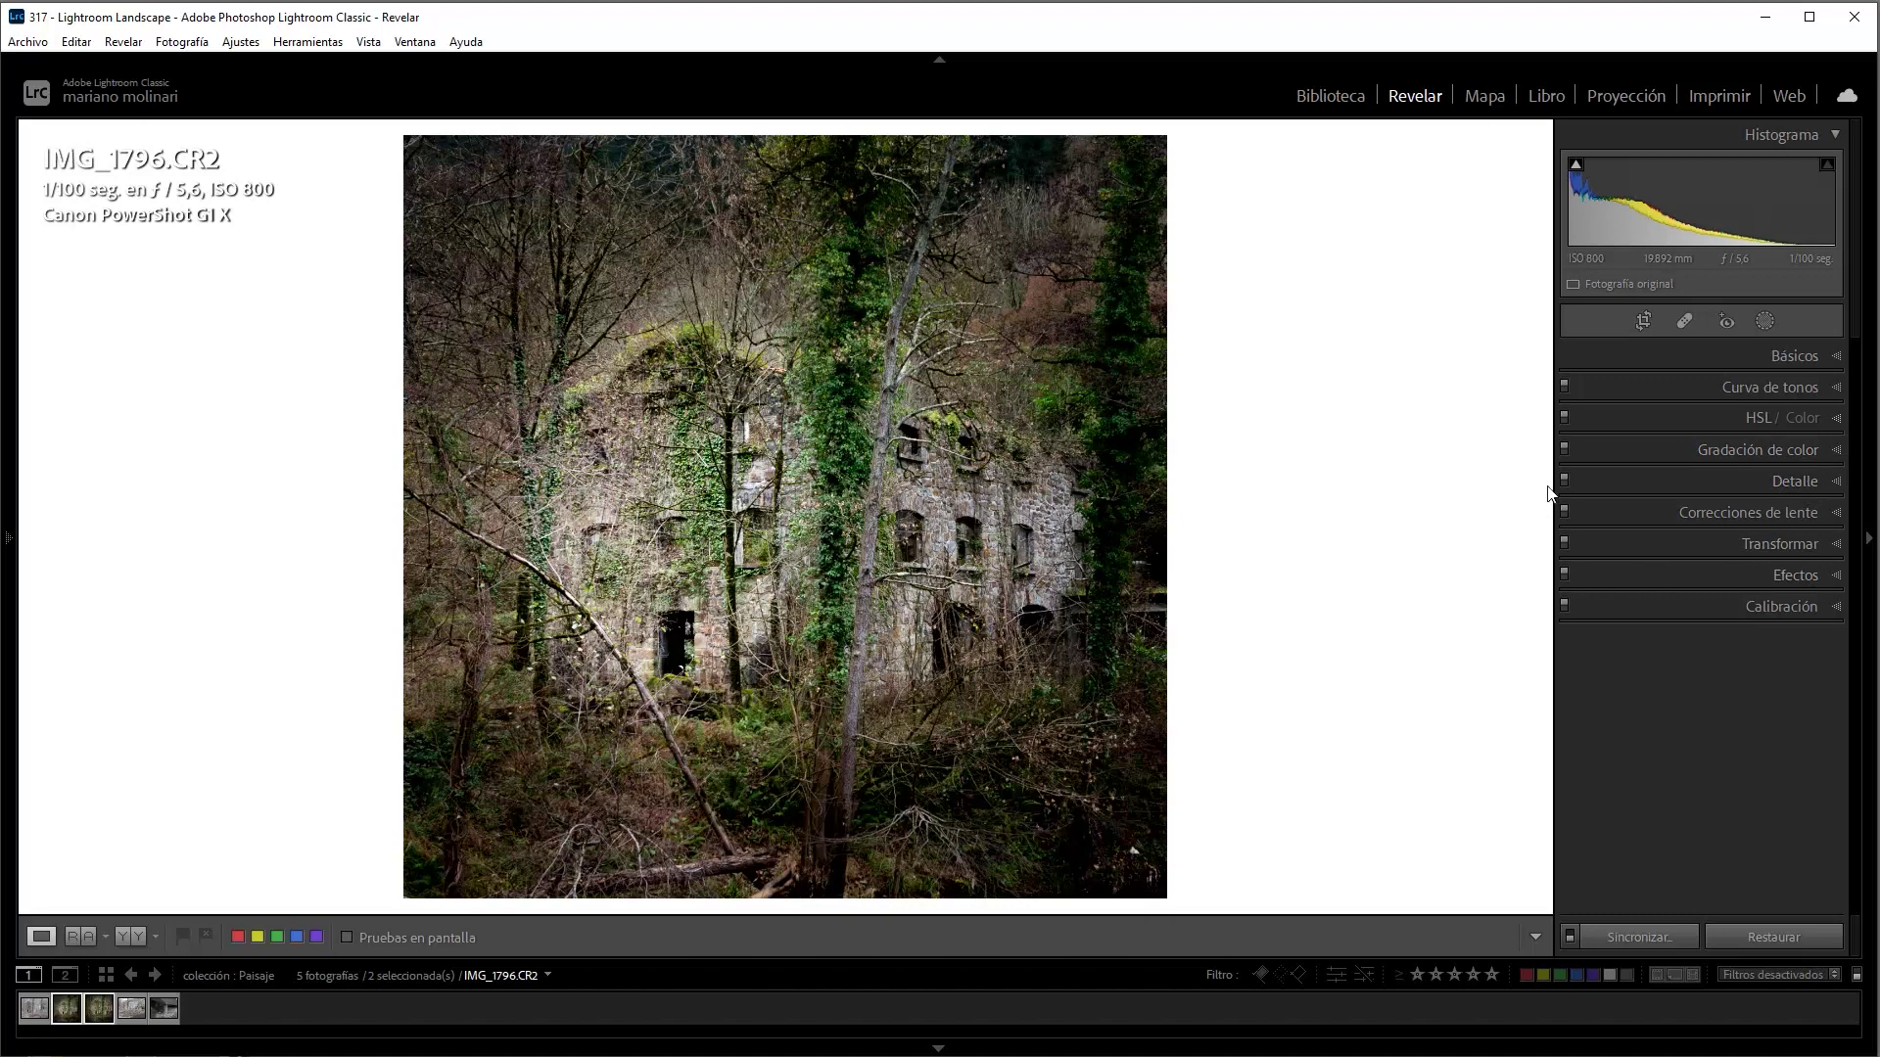
Shift the green hues with the targeted HSL Hue tool, settling greens at −15 and aquas at −1
{"action": "left_click", "coordinate": [1831, 418]}
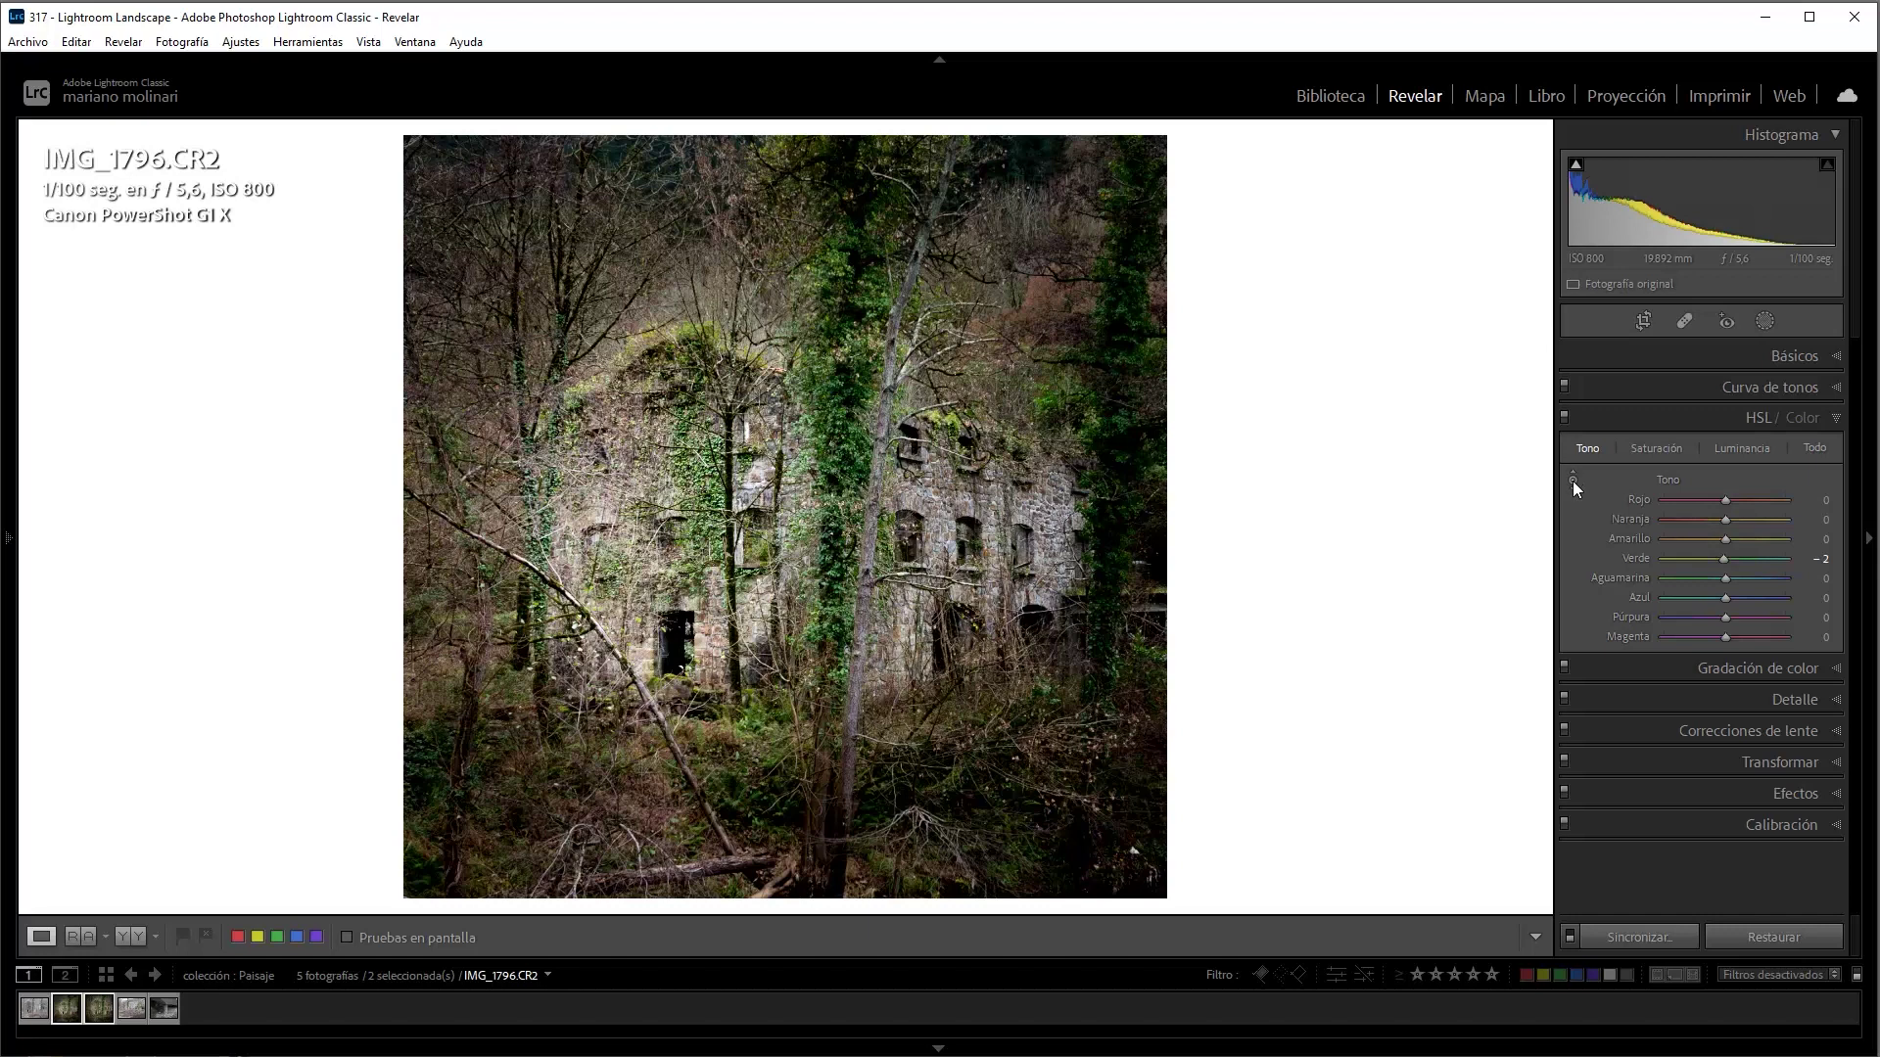
{"action": "left_click", "coordinate": [1571, 478]}
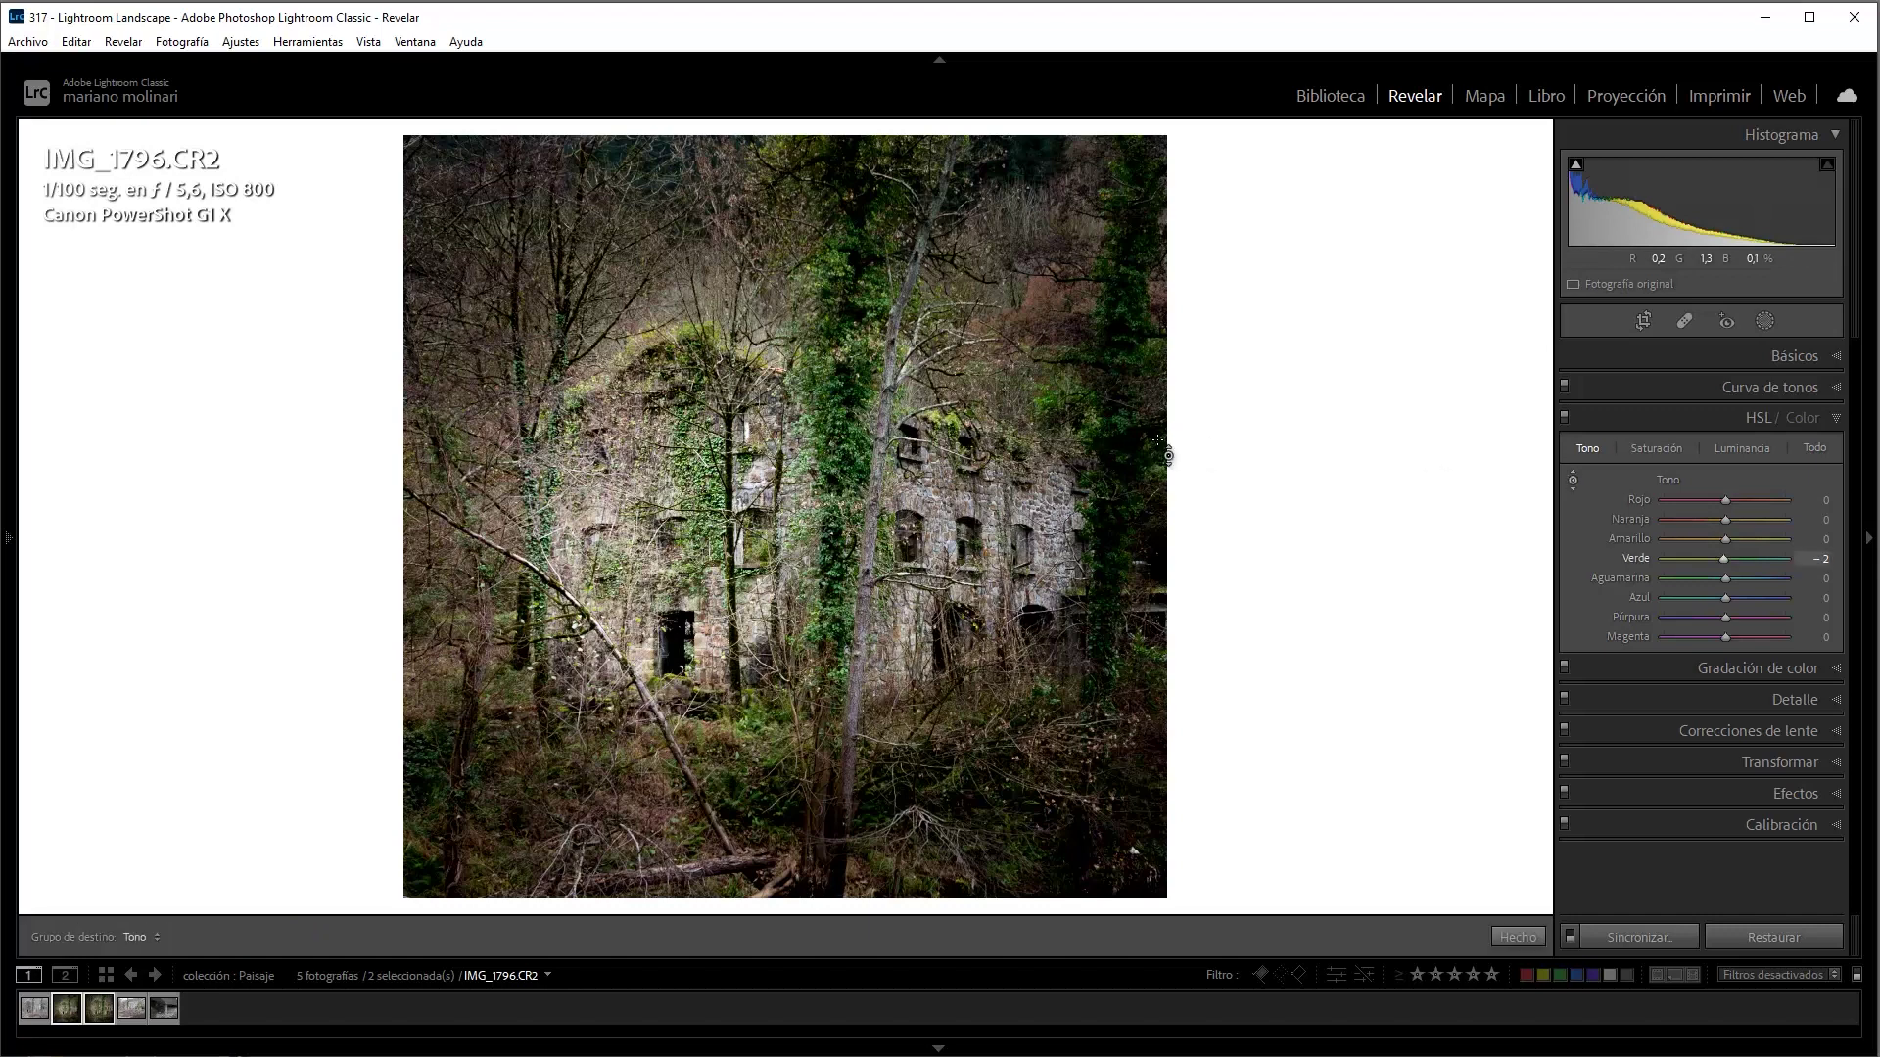
{"action": "left_click_drag", "start_coordinate": [772, 449], "coordinate": [838, 460]}
{"action": "left_click_drag", "start_coordinate": [1046, 441], "coordinate": [1045, 402]}
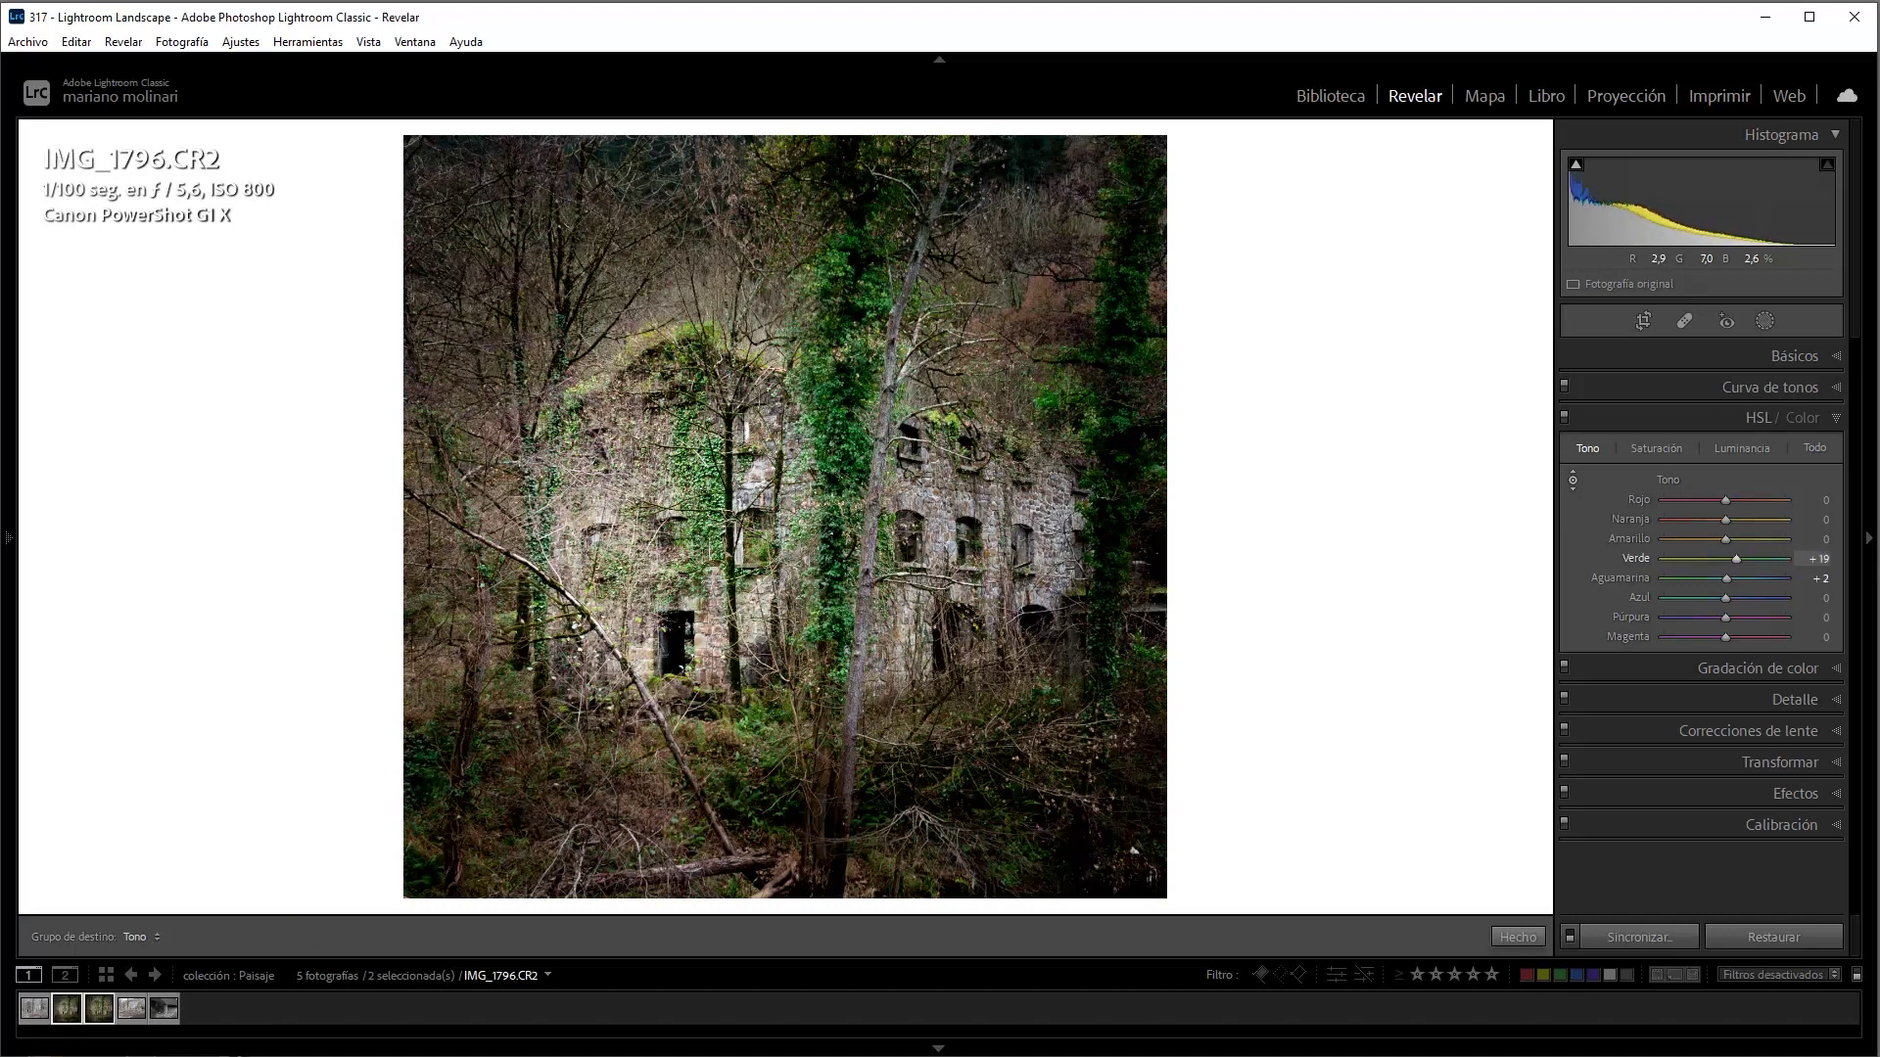
{"action": "left_click_drag", "start_coordinate": [1046, 402], "coordinate": [1046, 431]}
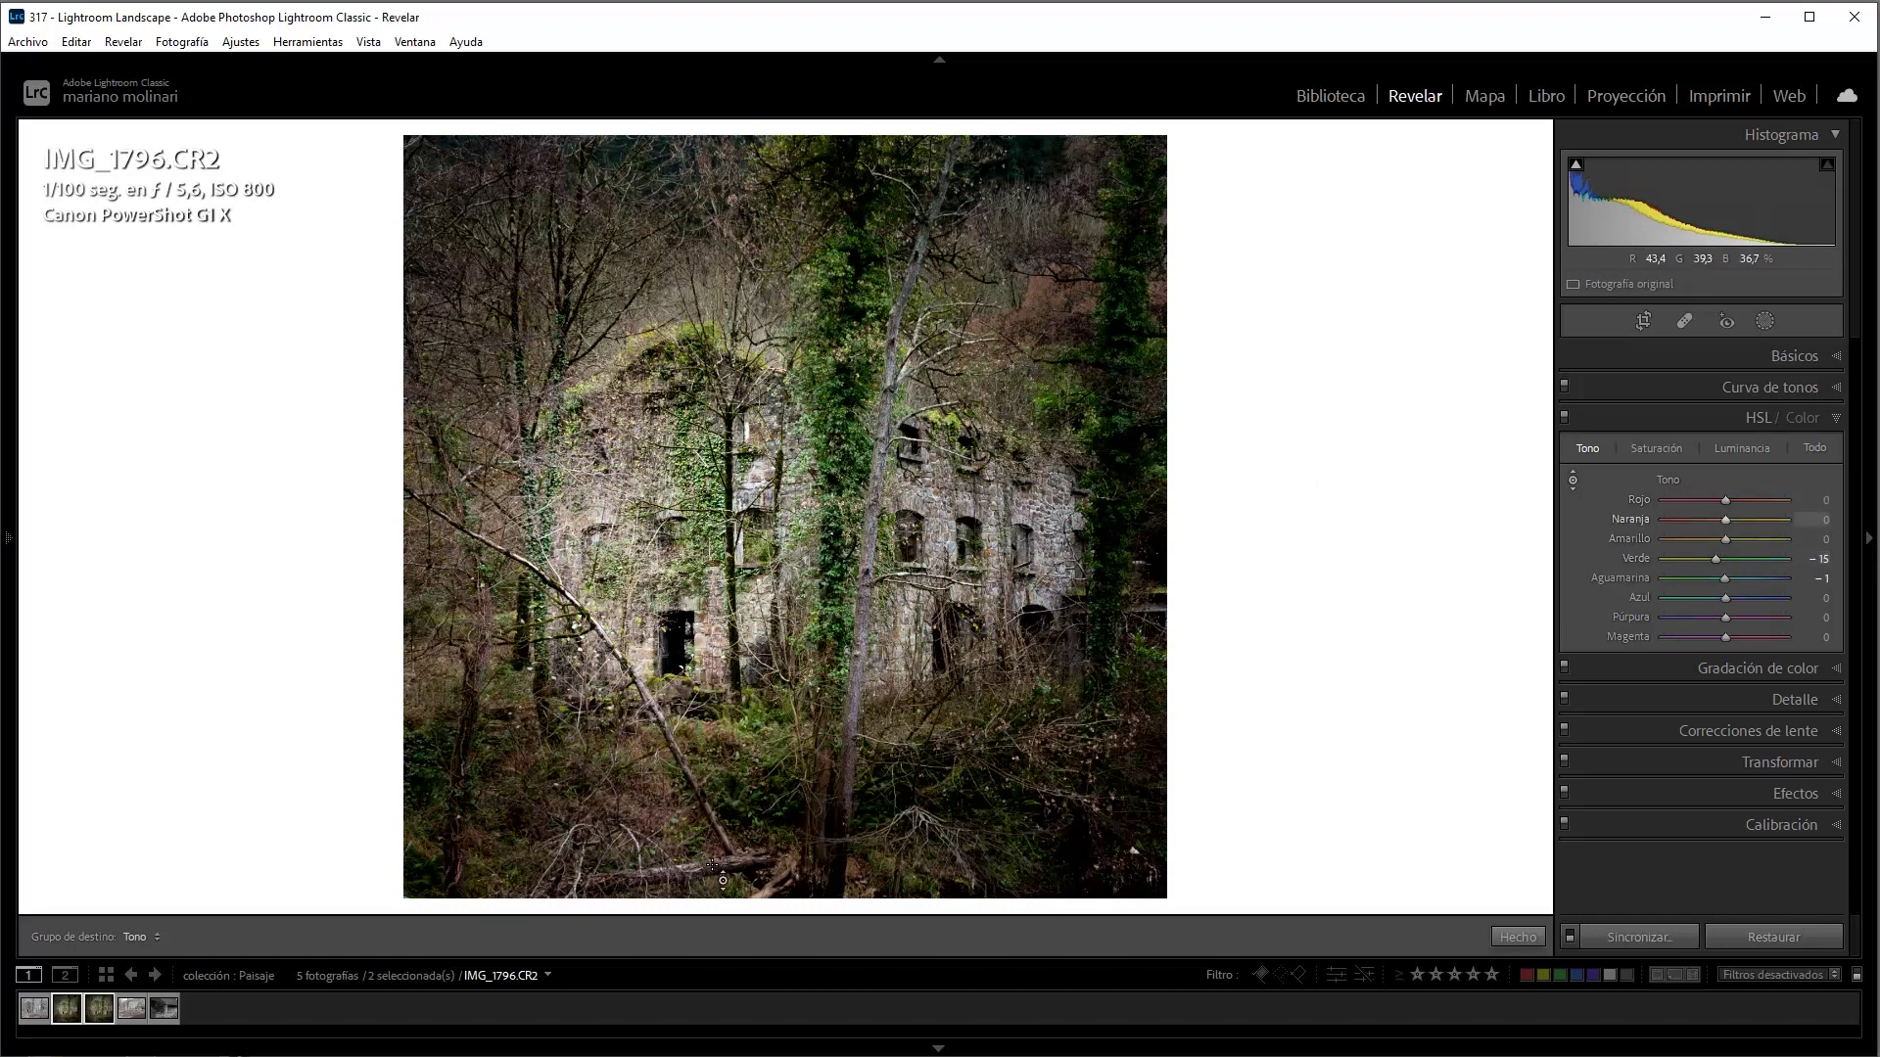
Shift the building's red hue to +39 and orange hue to +32
{"action": "left_click_drag", "start_coordinate": [712, 865], "coordinate": [987, 892]}
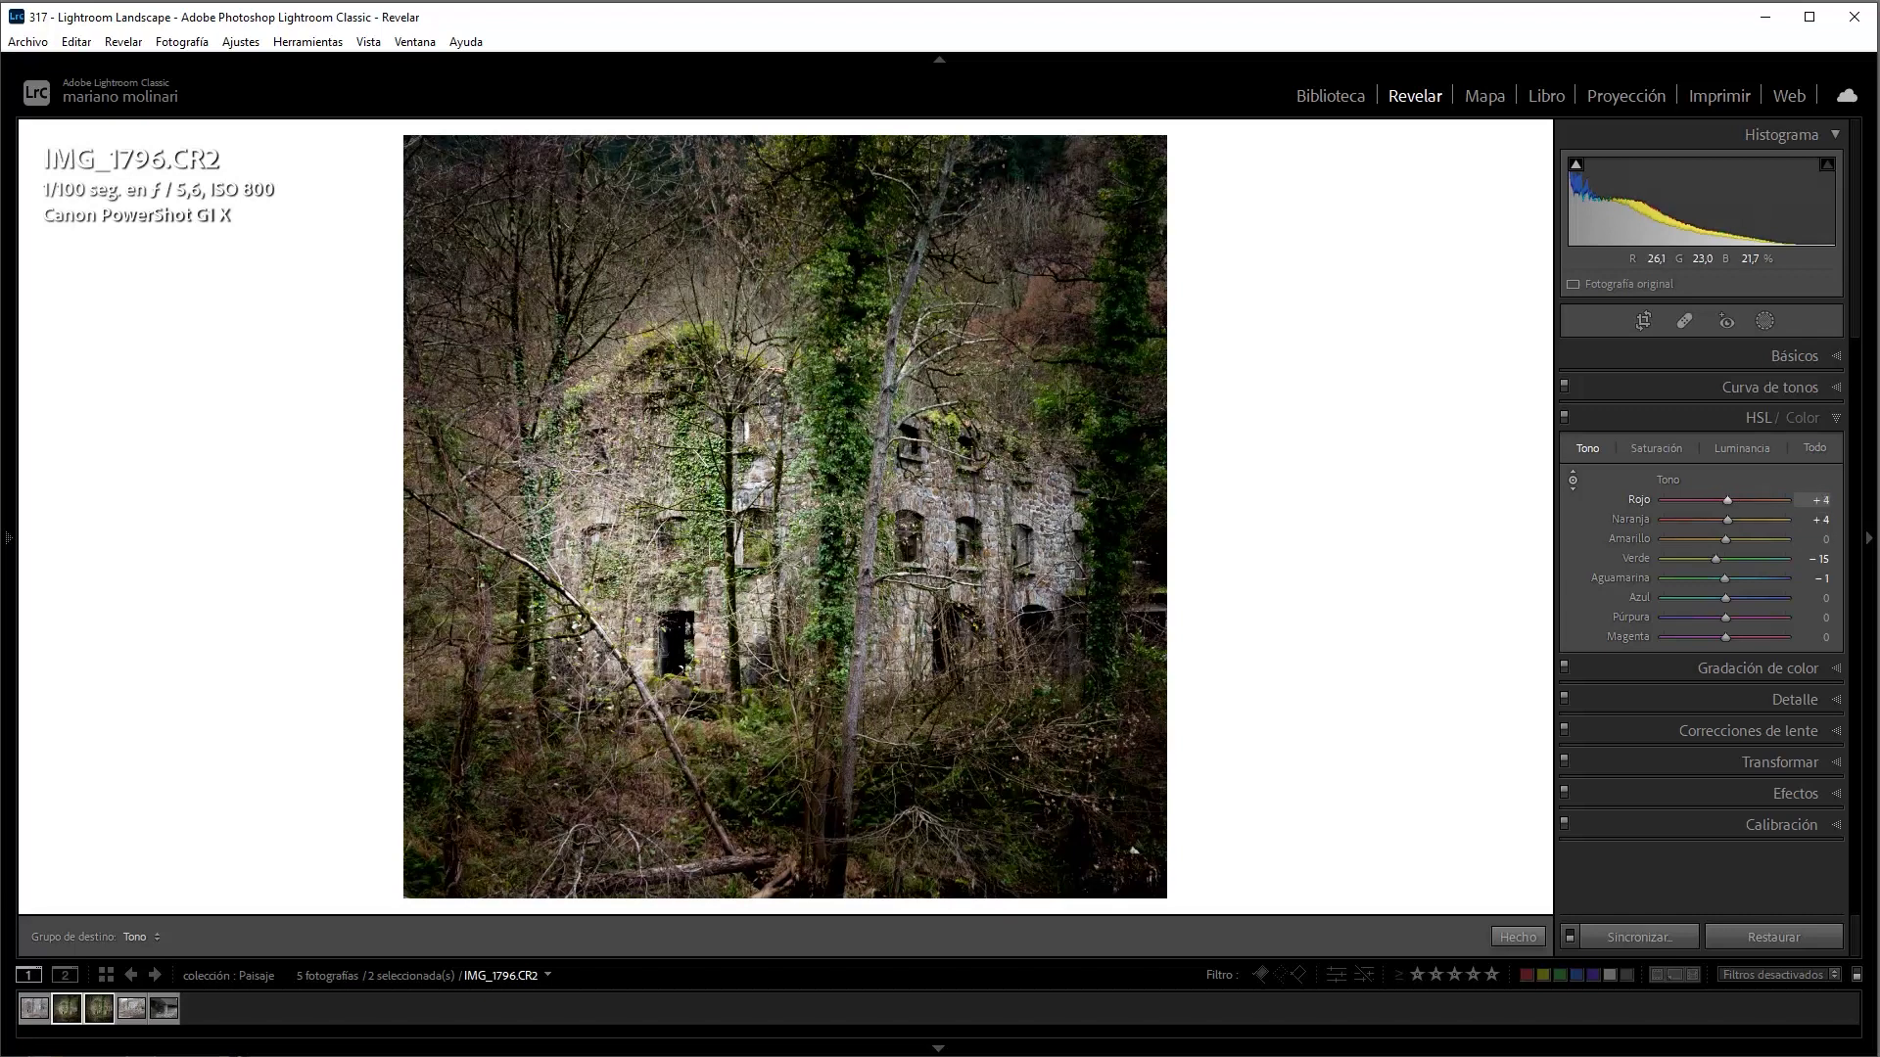
{"action": "left_click_drag", "start_coordinate": [744, 685], "coordinate": [745, 596]}
{"action": "left_click_drag", "start_coordinate": [744, 597], "coordinate": [745, 585]}
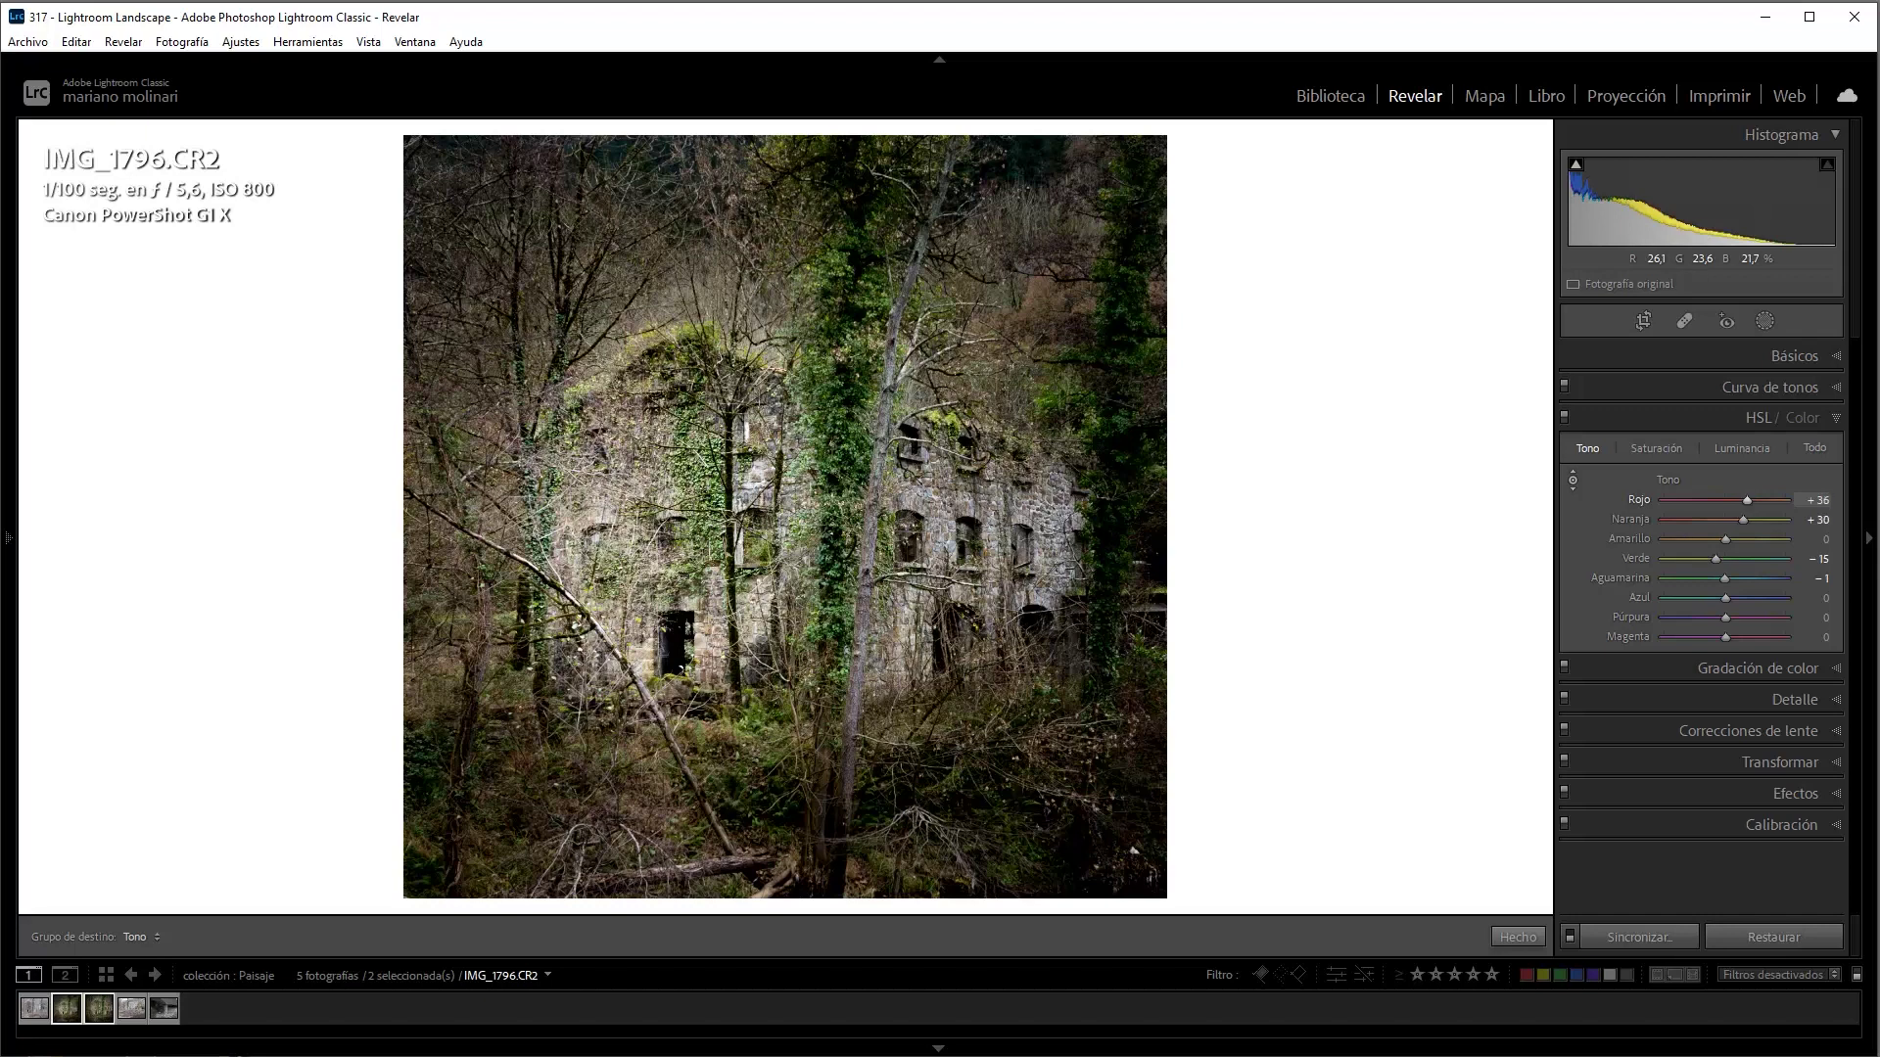
{"action": "left_click", "coordinate": [1821, 419]}
{"action": "left_click", "coordinate": [1829, 355]}
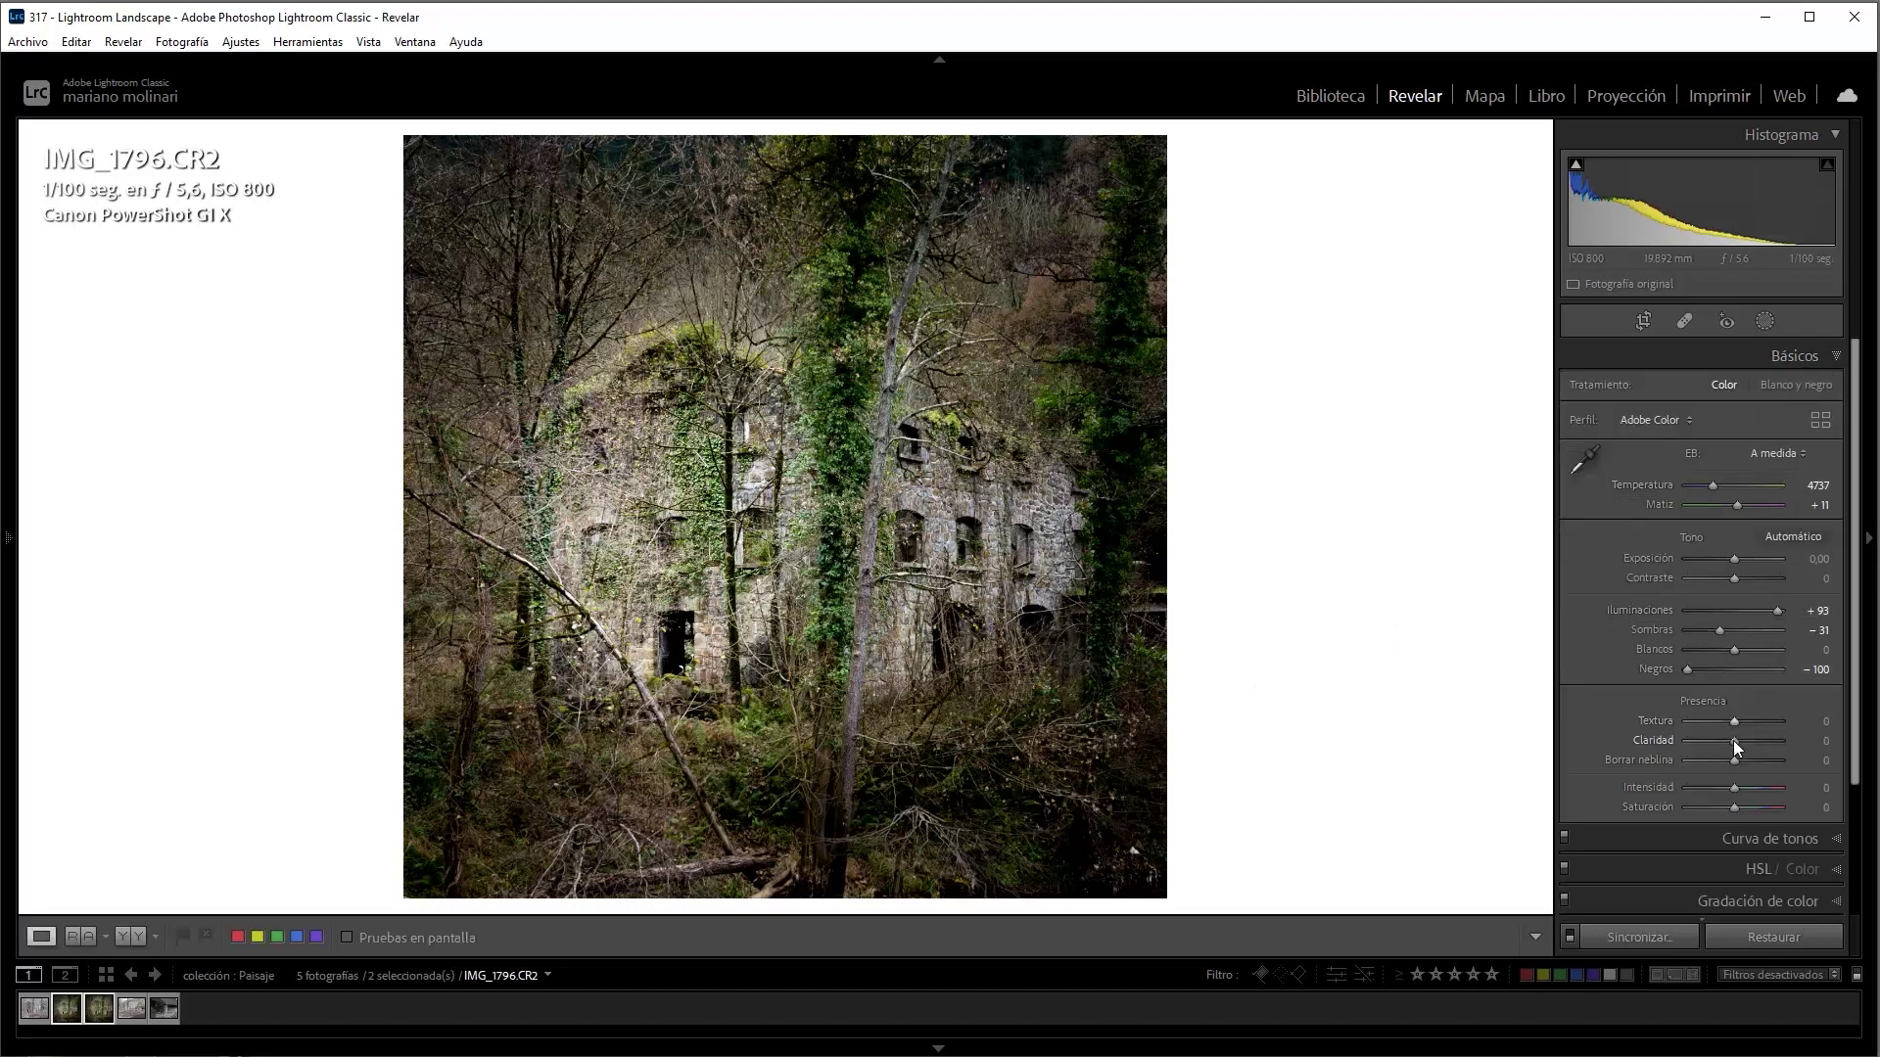
Set vibrance to −5, then compare a virtual copy with the original in Survey view
{"action": "mouse_move", "coordinate": [1731, 790]}
{"action": "left_mouse_down"}
{"action": "mouse_move", "coordinate": [1715, 802]}
{"action": "mouse_move", "coordinate": [1749, 787]}
{"action": "left_mouse_up"}
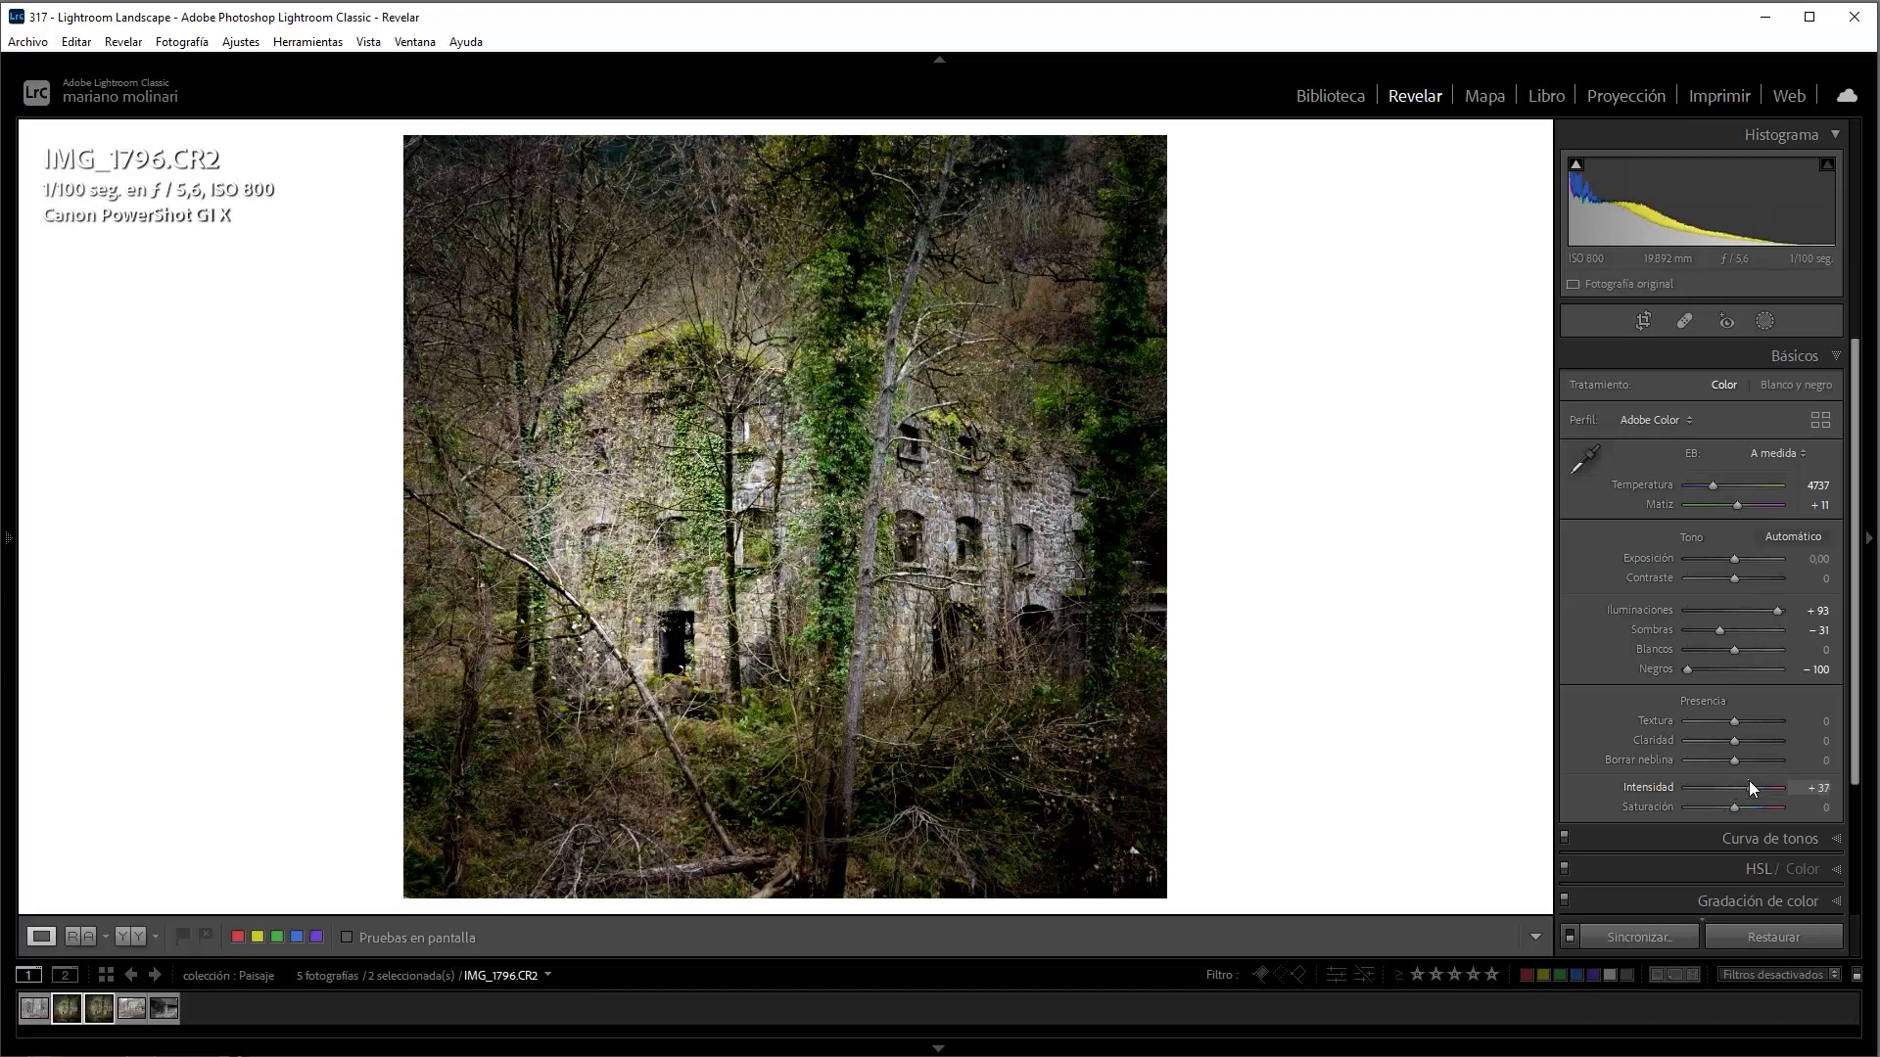
{"action": "left_click_drag", "start_coordinate": [1749, 781], "coordinate": [1738, 784]}
{"action": "mouse_move", "coordinate": [1737, 789]}
{"action": "left_mouse_down"}
{"action": "mouse_move", "coordinate": [1712, 791]}
{"action": "mouse_move", "coordinate": [1728, 782]}
{"action": "left_mouse_up"}
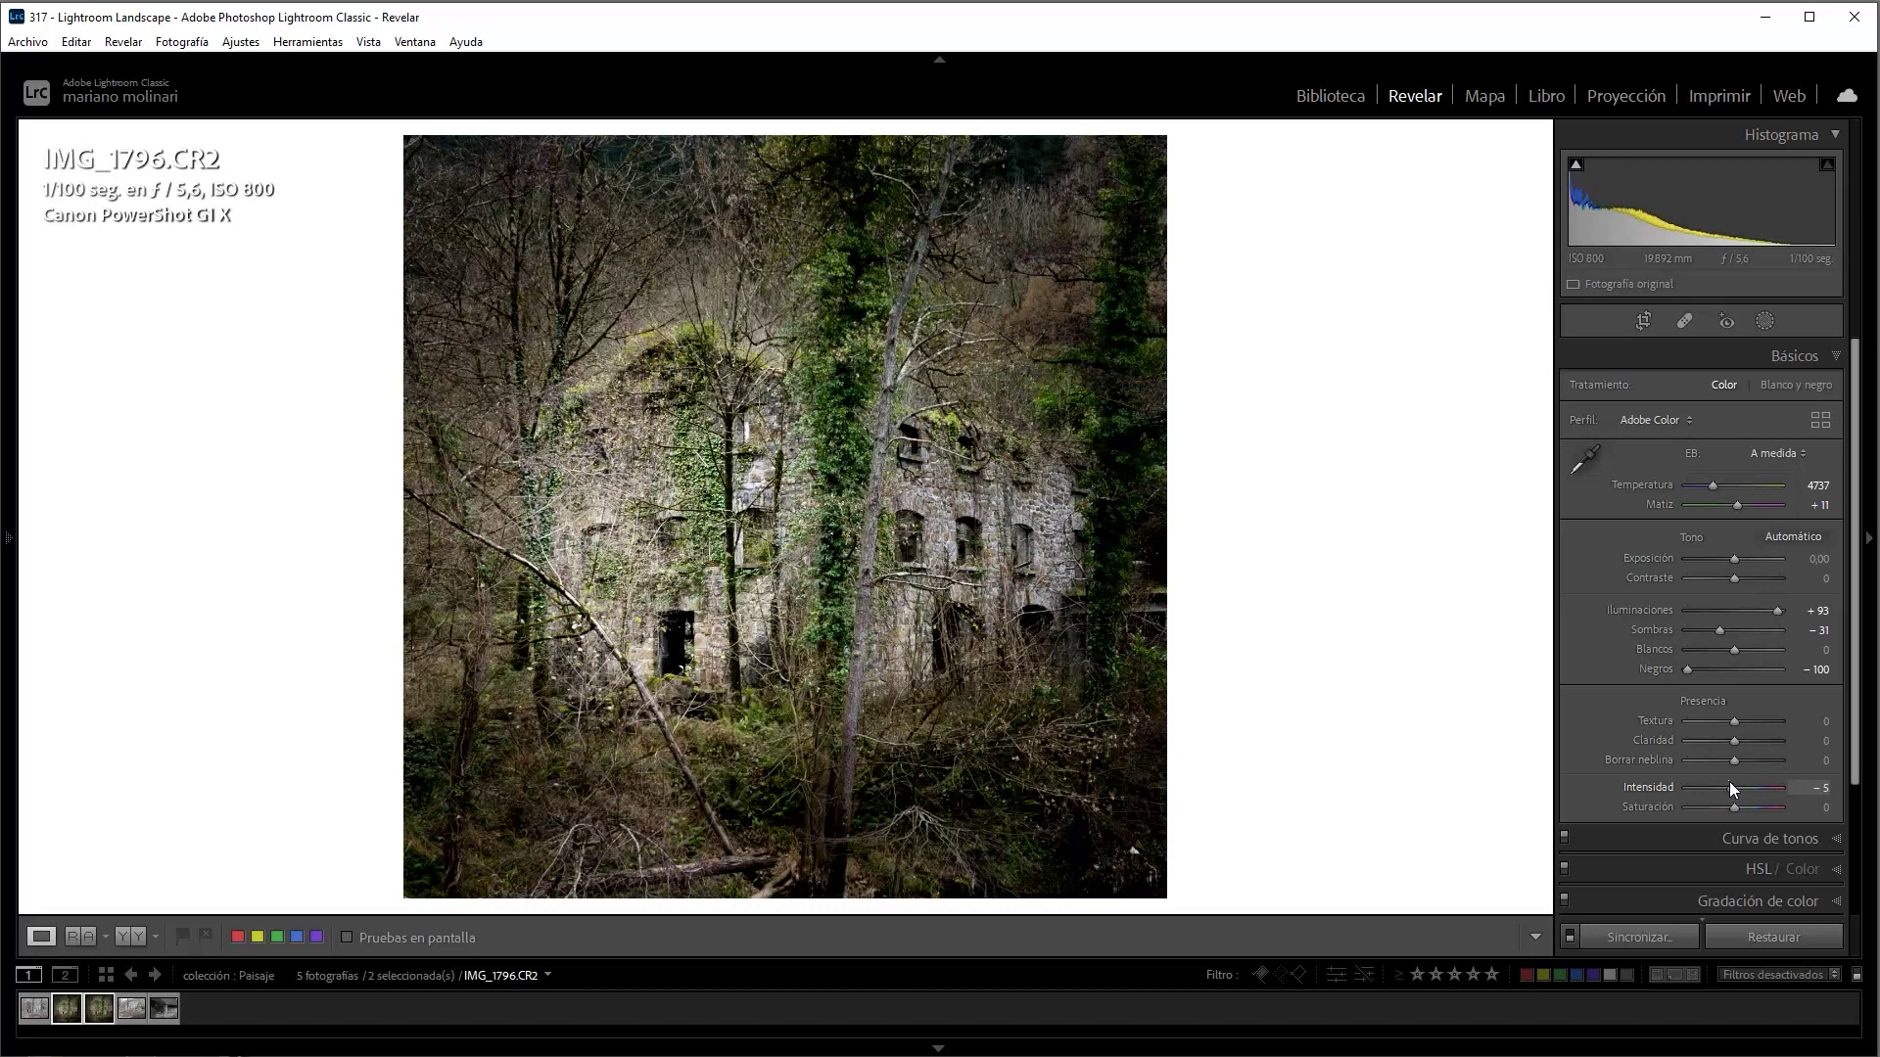
{"action": "key", "text": "ctrl+apostrophe"}
{"action": "key", "text": "n"}
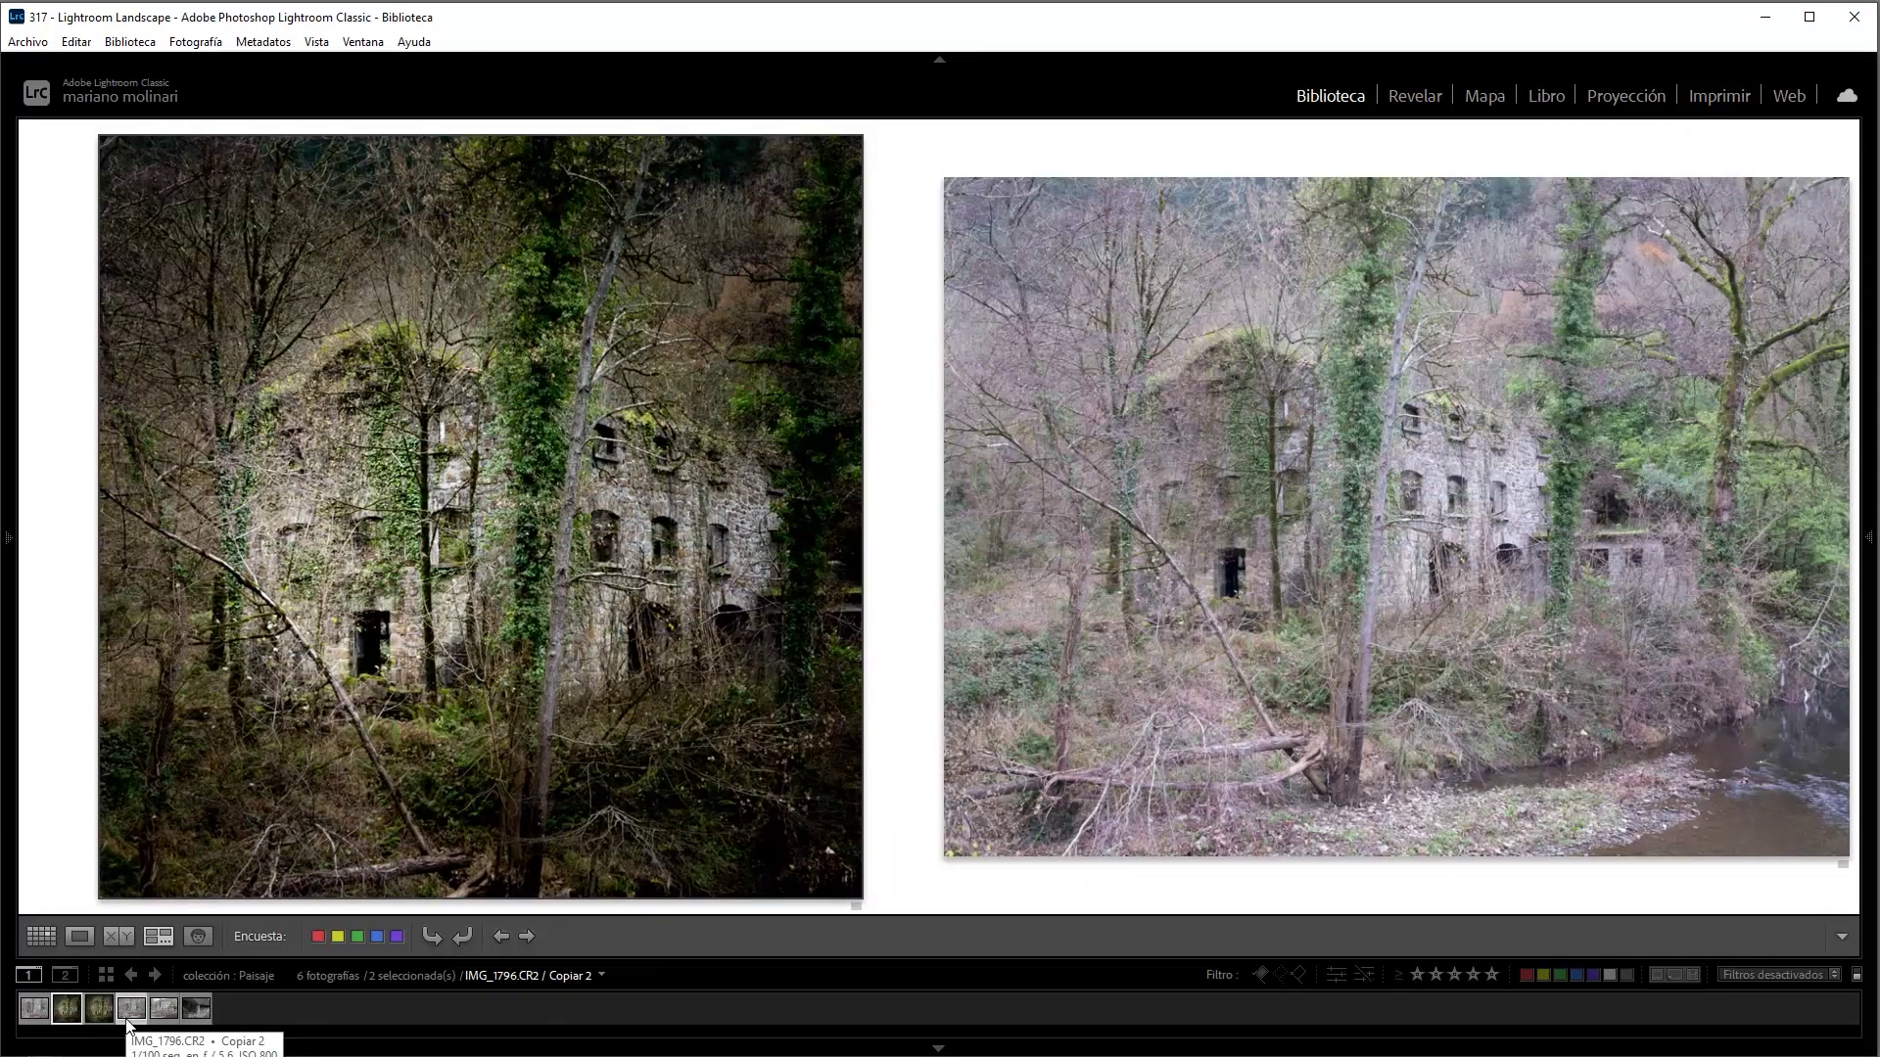